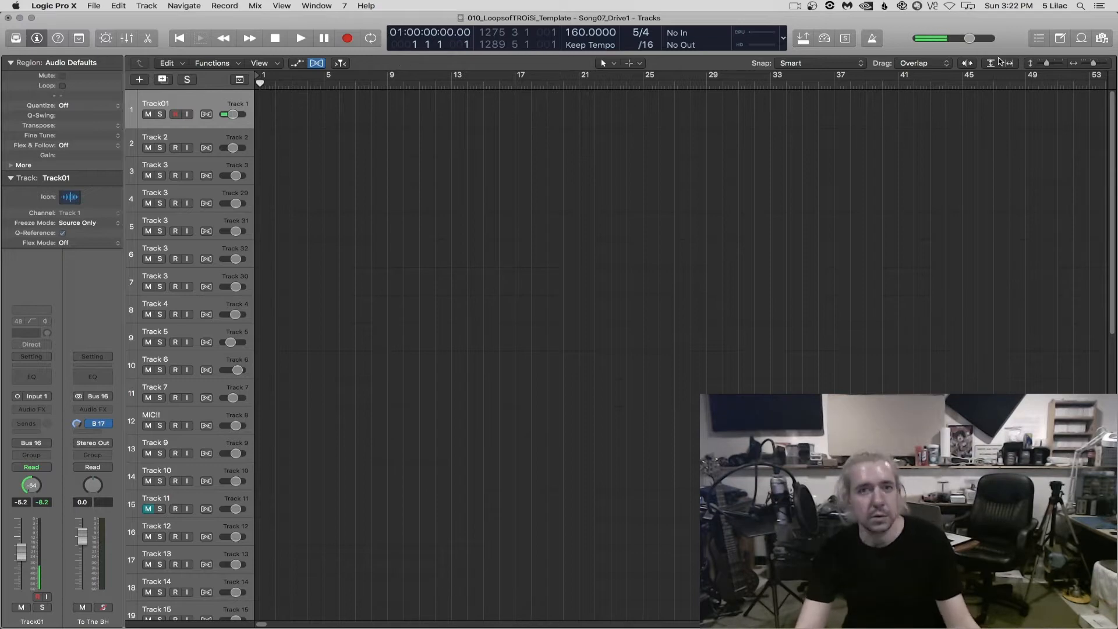
Import 04. Buckle Down.mp3 from the AtlasMP3 Finder folder into the project audio browser
{"action": "left_click", "coordinate": [1095, 39]}
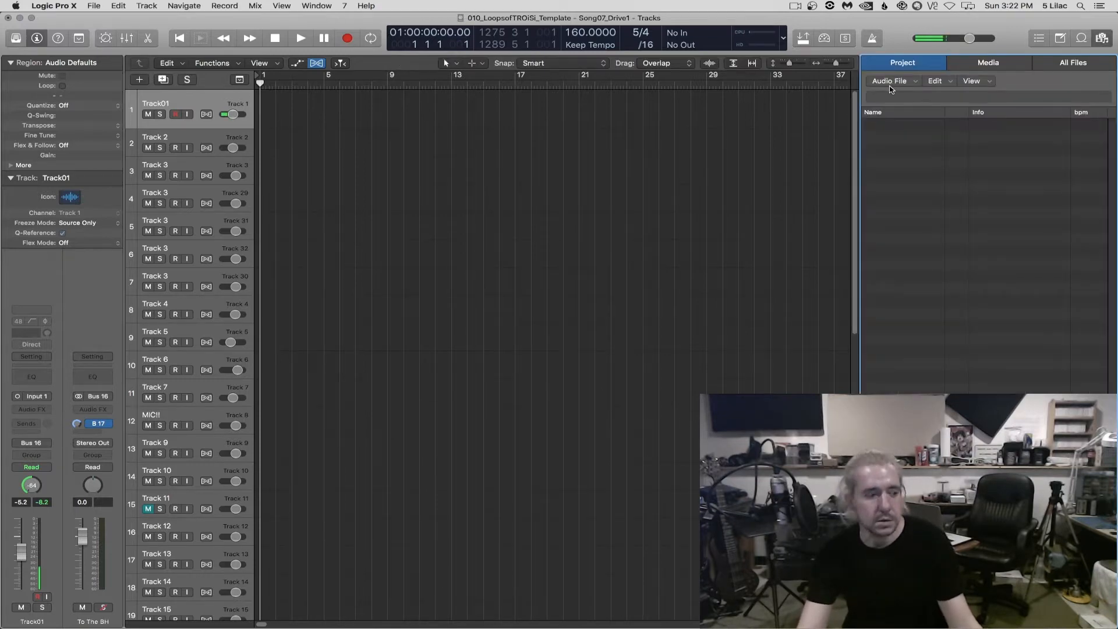
{"action": "key", "text": "super+Tab"}
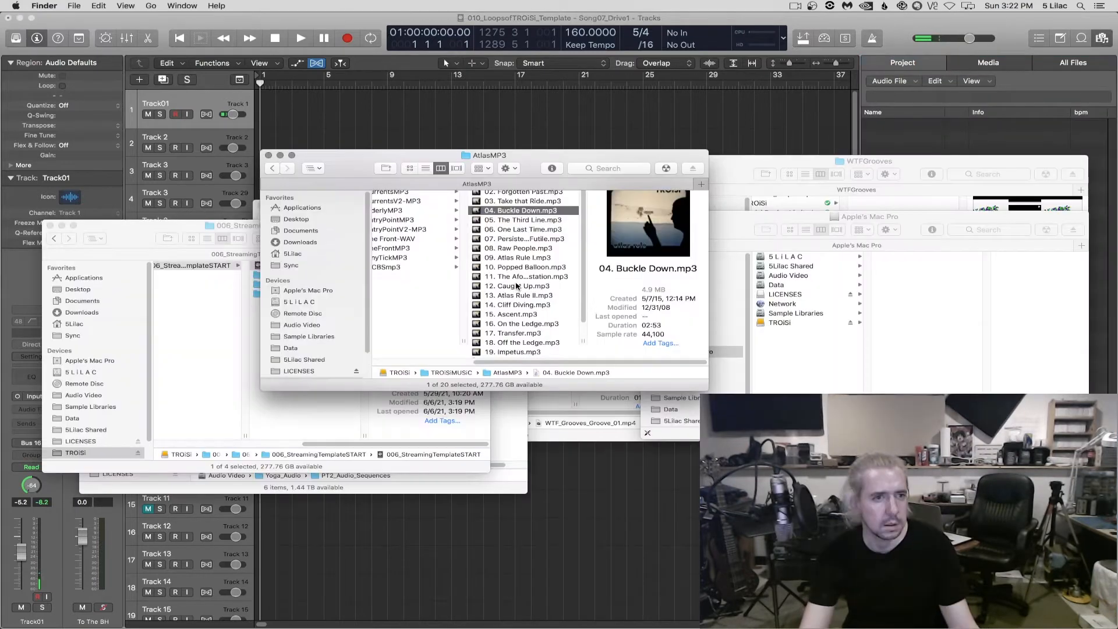
{"action": "left_click_drag", "start_coordinate": [504, 211], "coordinate": [948, 136]}
{"action": "left_click_drag", "start_coordinate": [908, 194], "coordinate": [941, 214]}
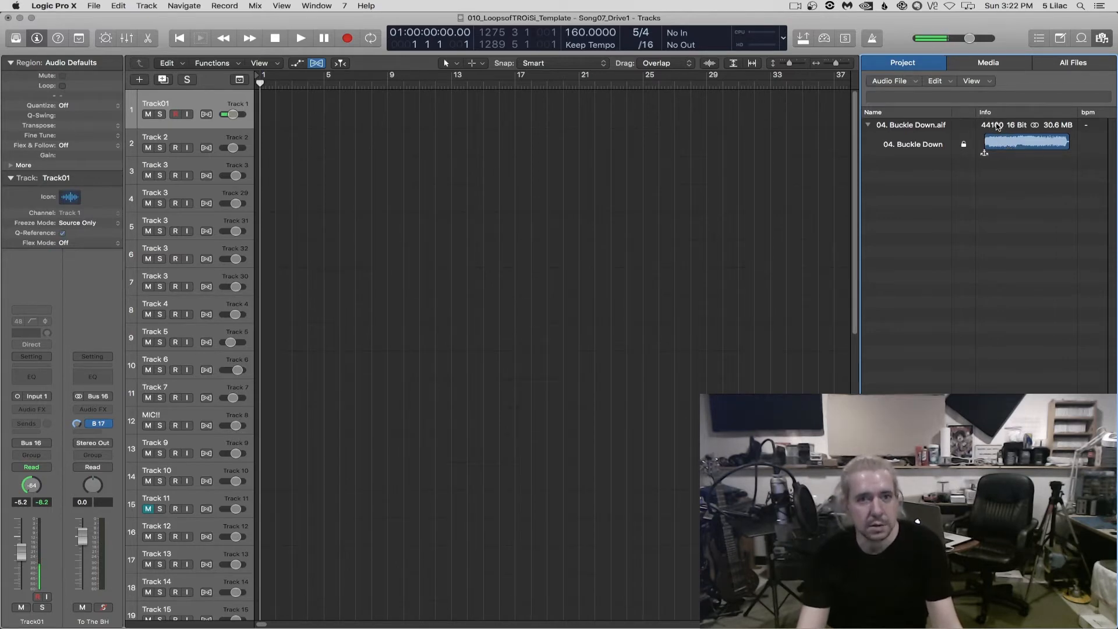
Place the imported Buckle Down audio file on Track01 at bar 1
{"action": "left_click_drag", "start_coordinate": [998, 127], "coordinate": [261, 118]}
{"action": "scroll", "coordinate": [512, 117], "scroll_direction": "right", "scroll_amount": 10}
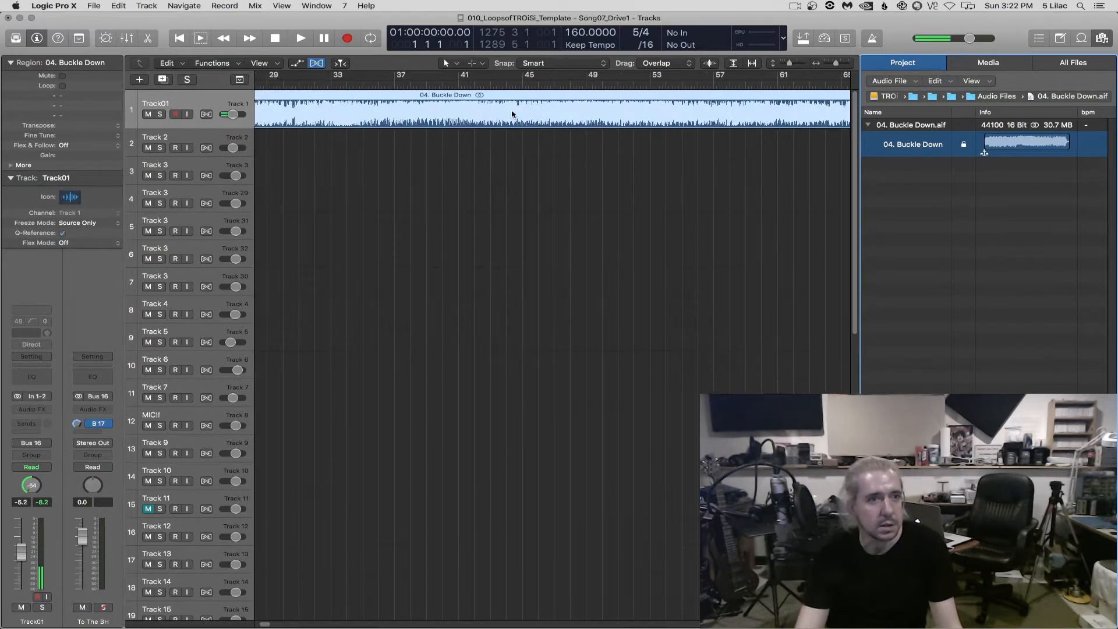
{"action": "scroll", "coordinate": [511, 117], "scroll_direction": "right", "scroll_amount": 5}
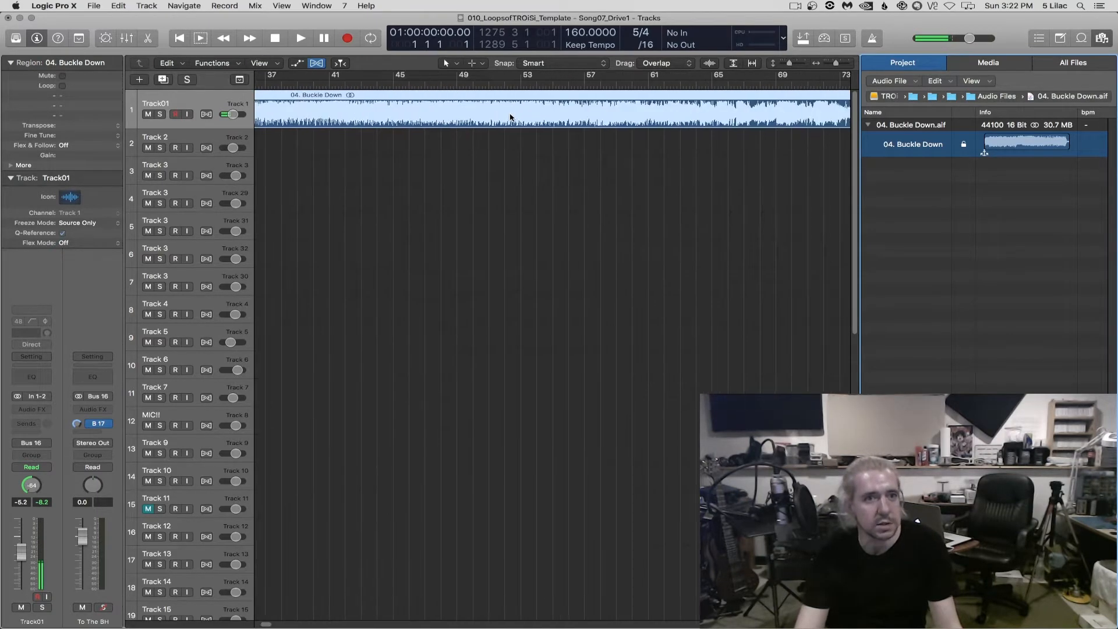
{"action": "scroll", "coordinate": [510, 119], "scroll_direction": "left", "scroll_amount": 12}
Play the opening of the Buckle Down region from bar 1 up to about bar 4
{"action": "key", "text": "super+Right"}
{"action": "key", "text": "super+Right"}
{"action": "key", "text": "super+Right"}
{"action": "key", "text": "super+Right"}
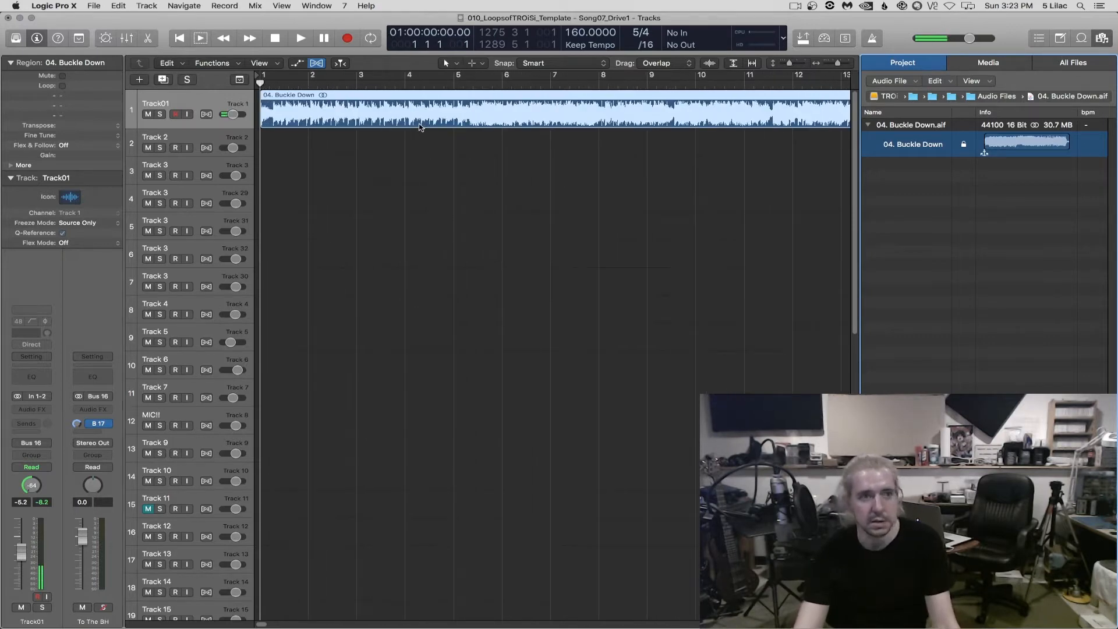
{"action": "key", "text": "space"}
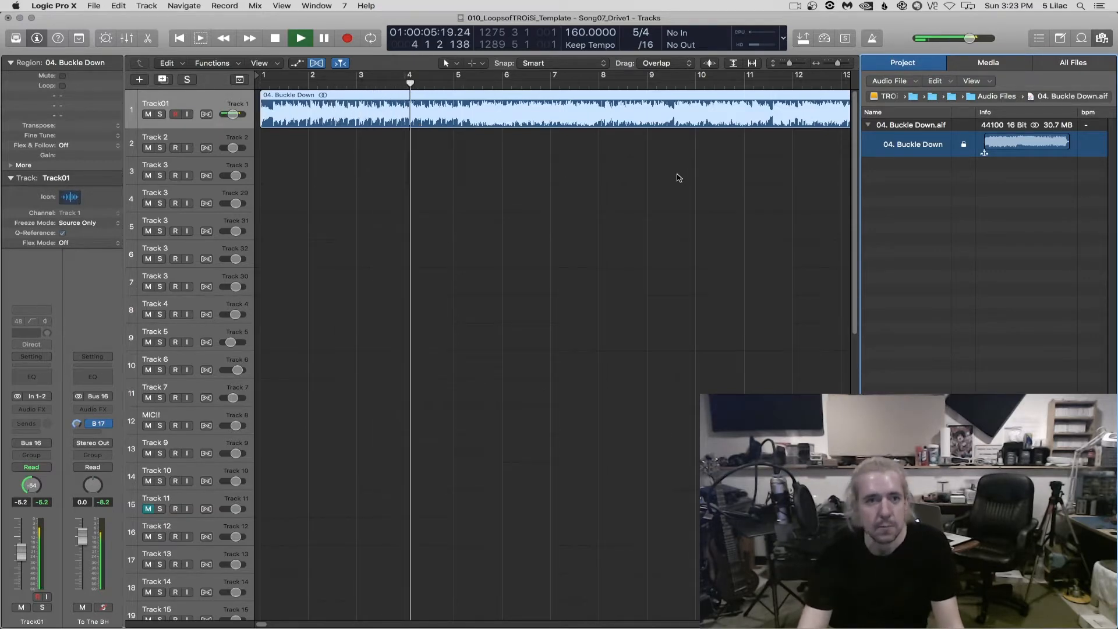
{"action": "key", "text": "space"}
Center the pan of Track01 and set its volume to 0.0 dB while playing the song
{"action": "key", "text": "x"}
{"action": "key", "text": "x"}
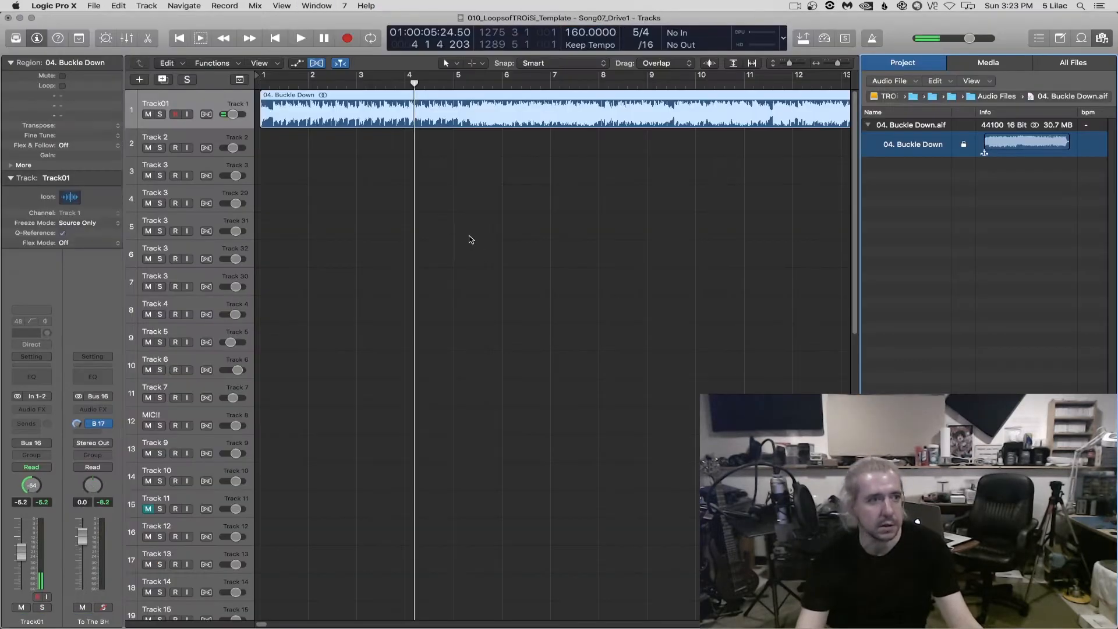
{"action": "left_click", "coordinate": [222, 102]}
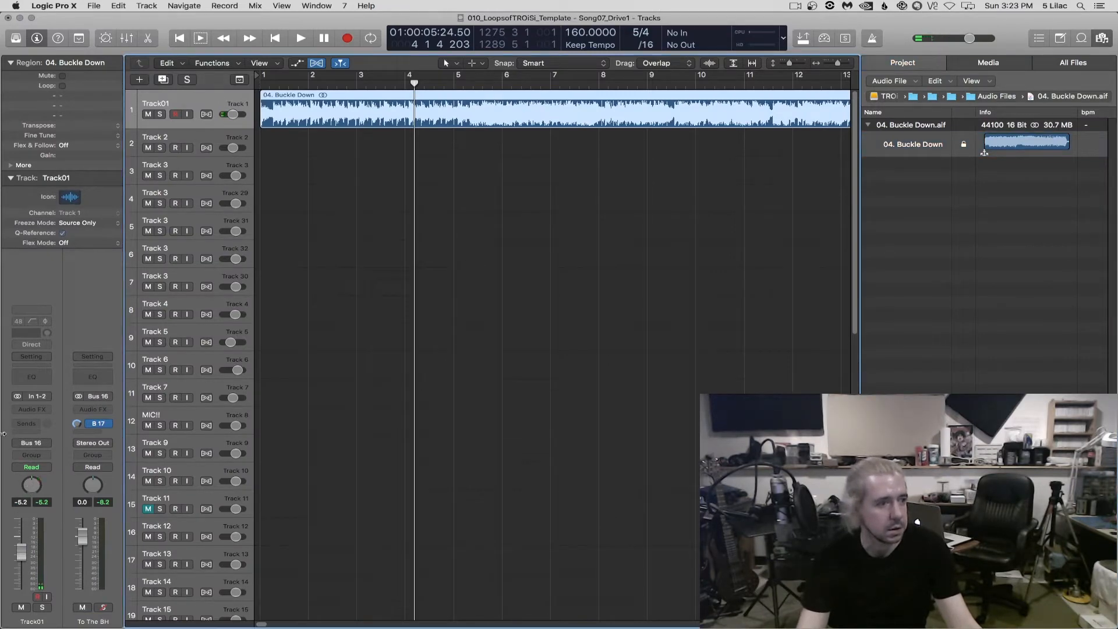
{"action": "key", "text": "space"}
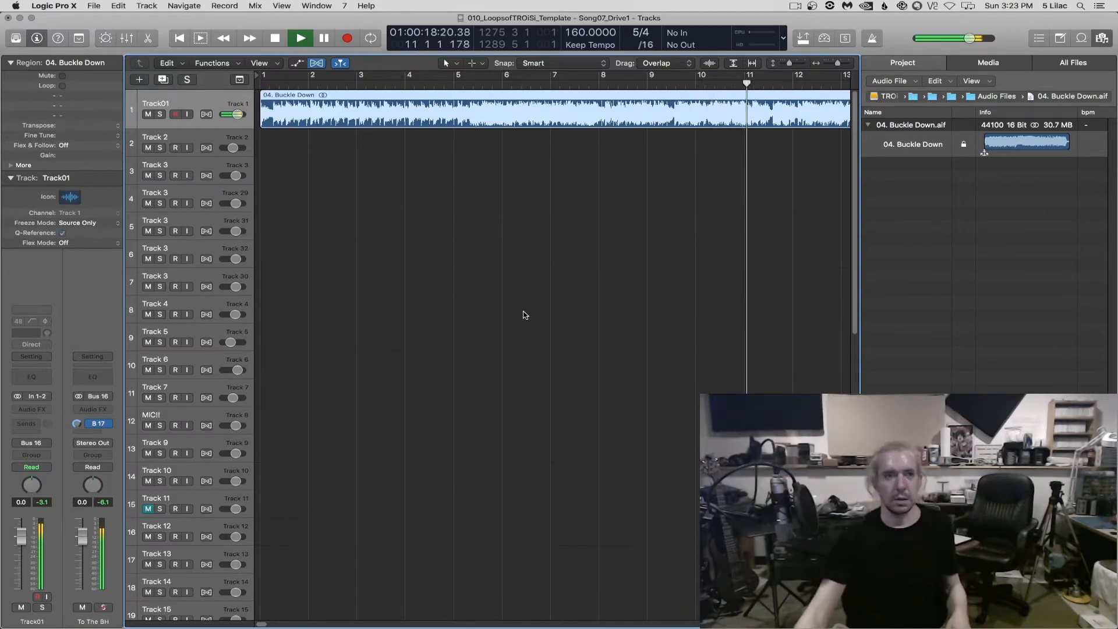
Split the Buckle Down region with the Scissors tool on the transient at 35 5 1 67
{"action": "scroll", "coordinate": [512, 301], "scroll_direction": "down", "scroll_amount": 5}
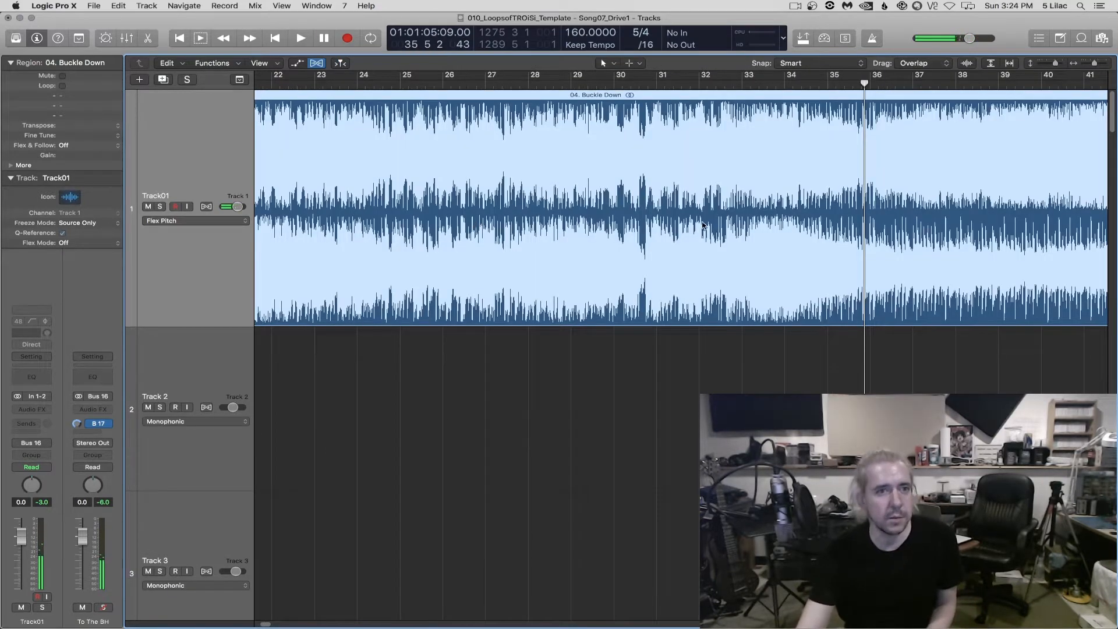
{"action": "scroll", "coordinate": [757, 212], "scroll_direction": "down", "scroll_amount": 1}
{"action": "key", "text": "t"}
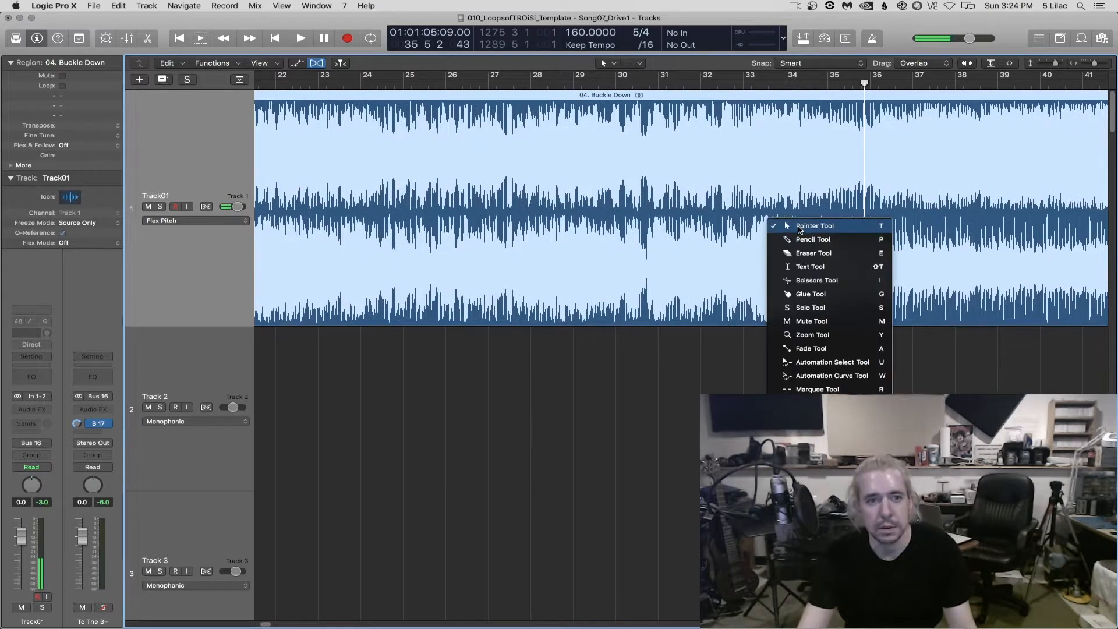
{"action": "left_click", "coordinate": [814, 280]}
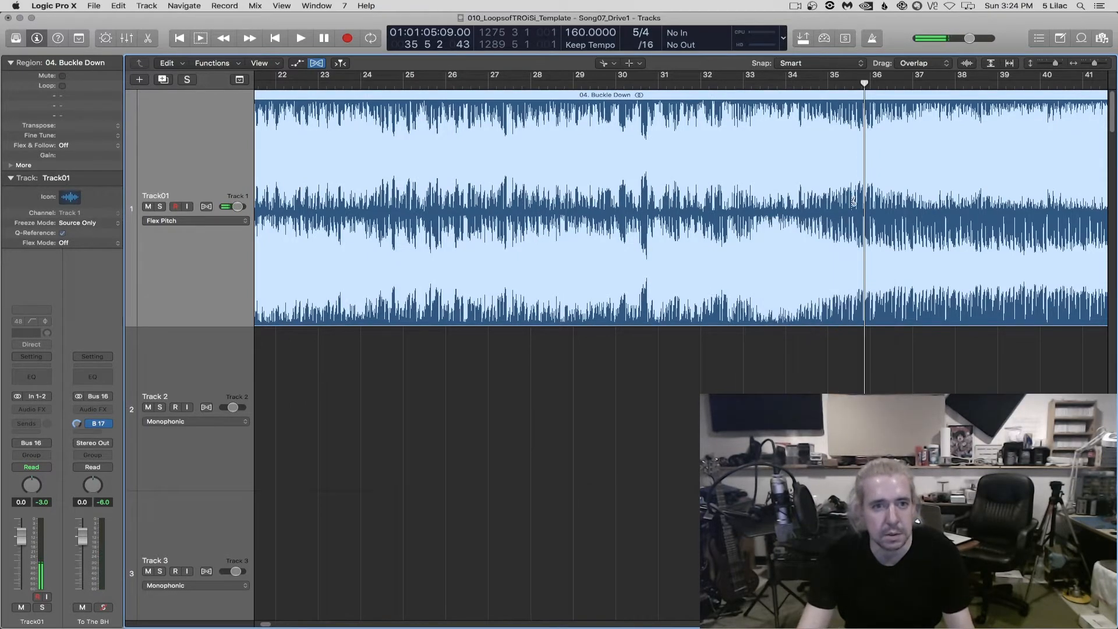
{"action": "scroll", "coordinate": [872, 211], "scroll_direction": "up", "scroll_amount": 10}
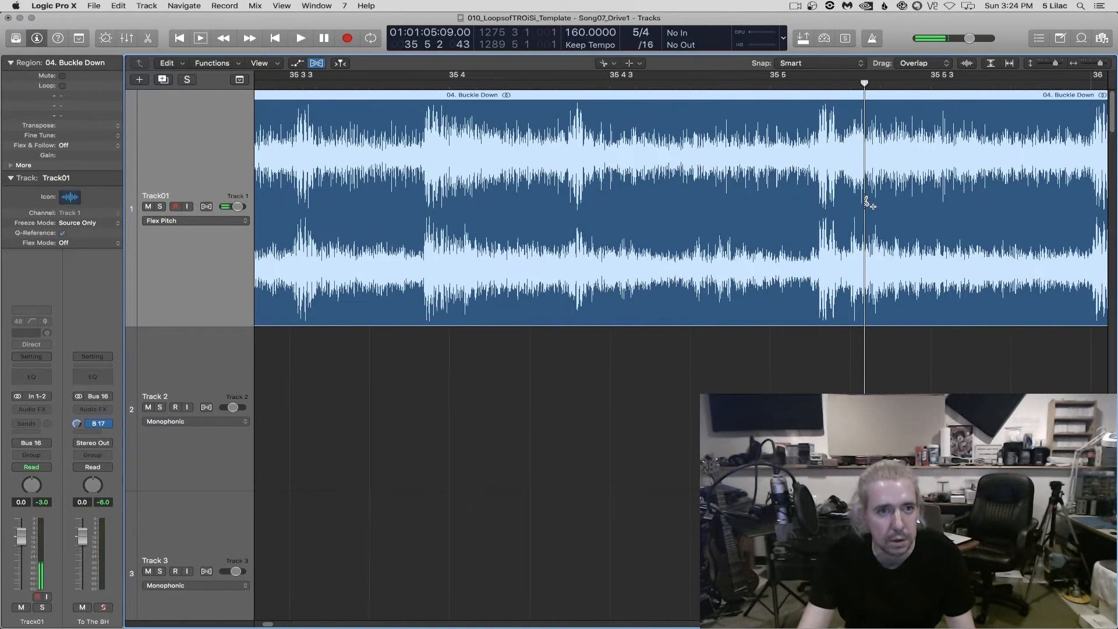
{"action": "left_click_drag", "start_coordinate": [868, 211], "coordinate": [818, 209]}
{"action": "scroll", "coordinate": [677, 163], "scroll_direction": "down", "scroll_amount": 10}
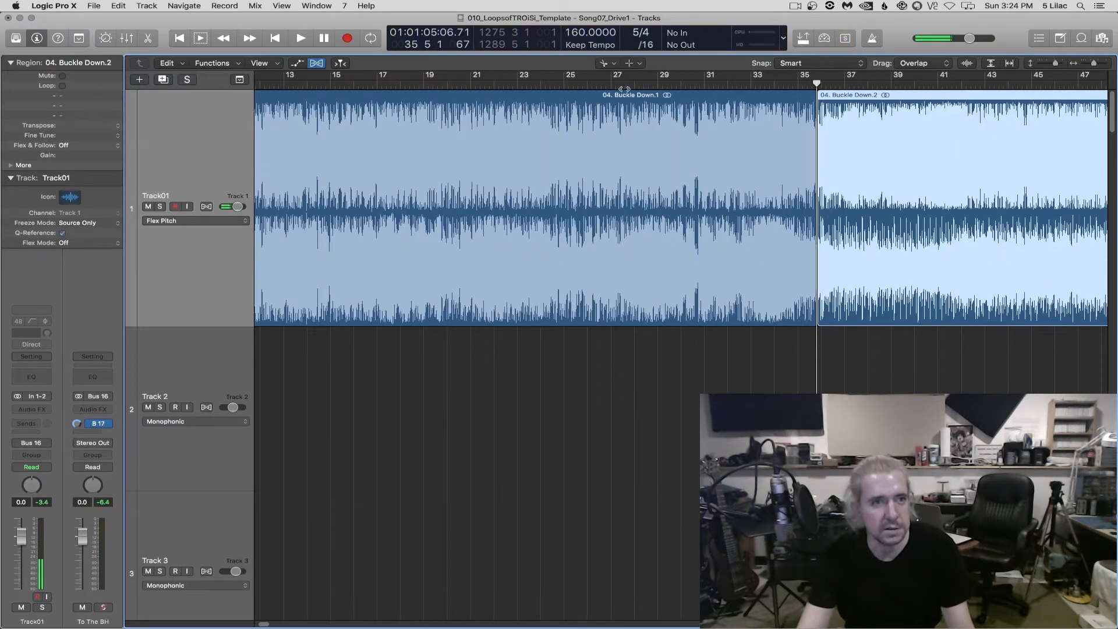
Play the song from the split point to about bar 42 to hear the passage to loop
{"action": "scroll", "coordinate": [847, 160], "scroll_direction": "right", "scroll_amount": 5}
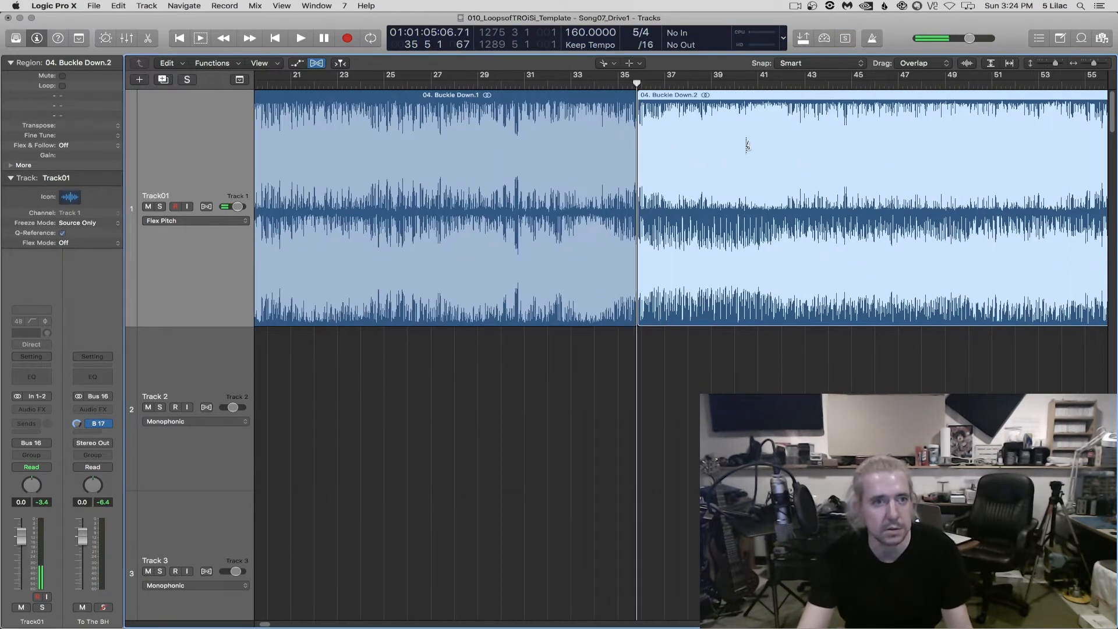
{"action": "key", "text": "space"}
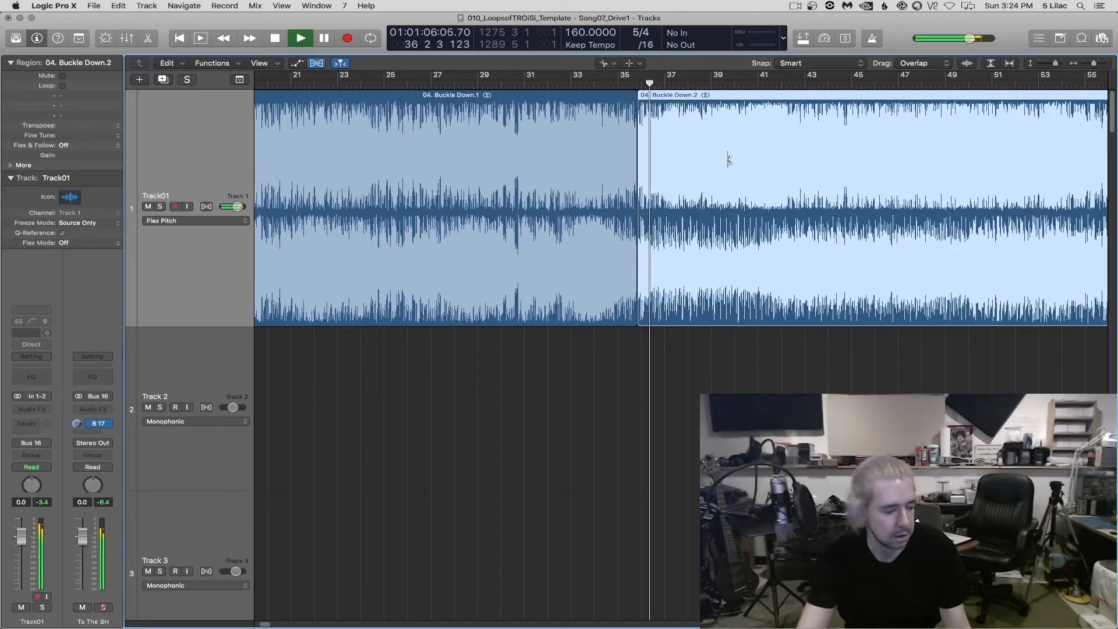
{"action": "scroll", "coordinate": [728, 159], "scroll_direction": "down", "scroll_amount": 5}
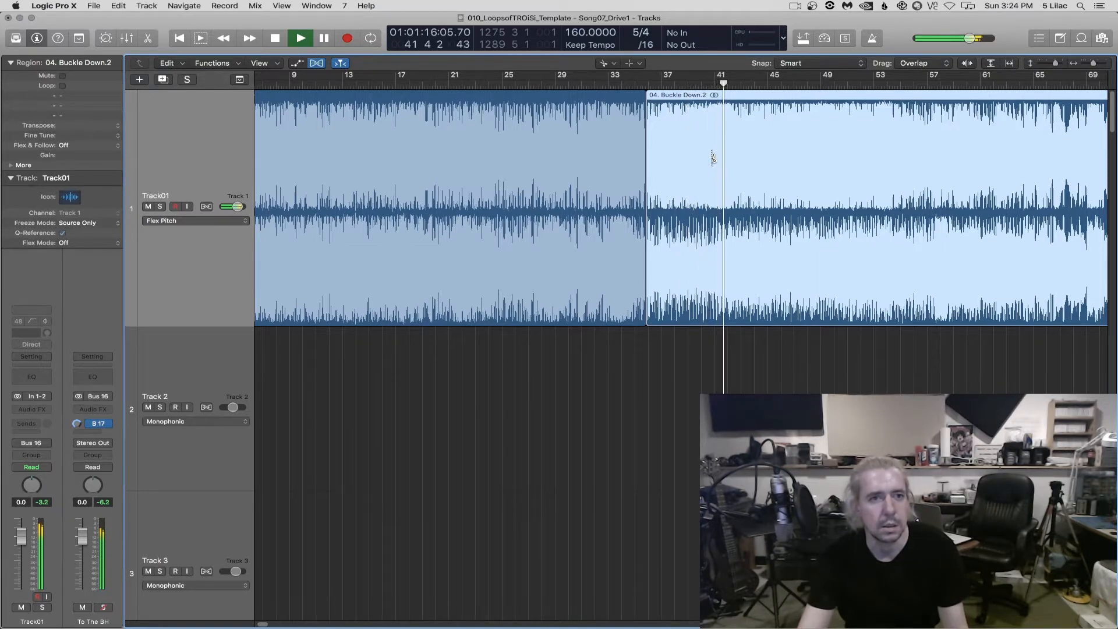
{"action": "key", "text": "space"}
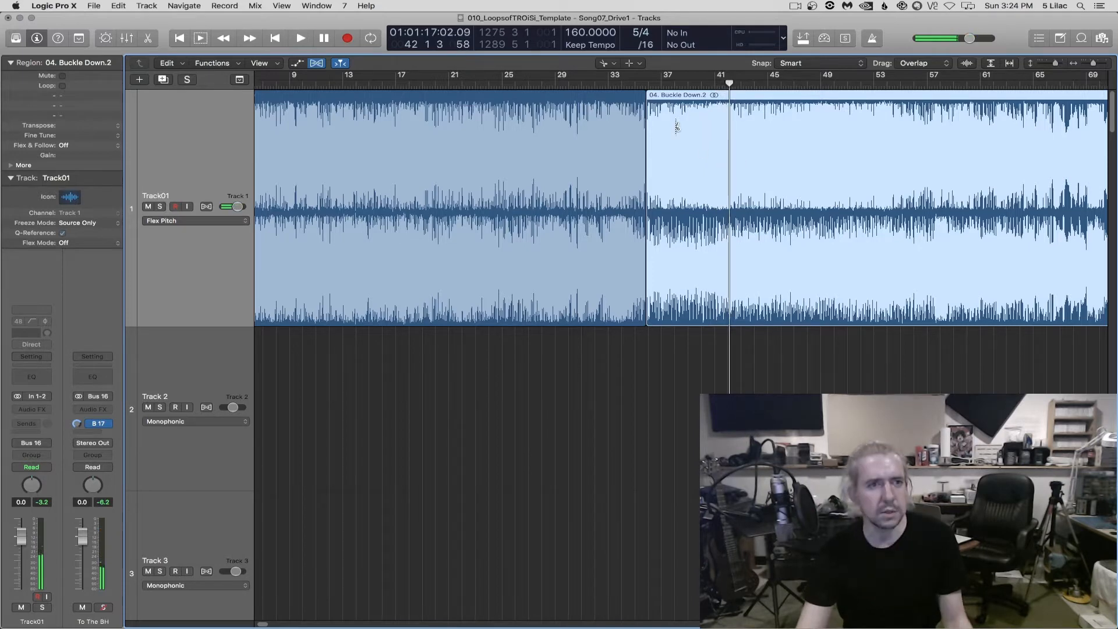
Play the passage again from 40 5 4 1 to locate the loop's end just before bar 42
{"action": "key", "text": "super+Right"}
{"action": "key", "text": "super+Right"}
{"action": "key", "text": "super+Right"}
{"action": "key", "text": "super+Right"}
{"action": "key", "text": "super+Right"}
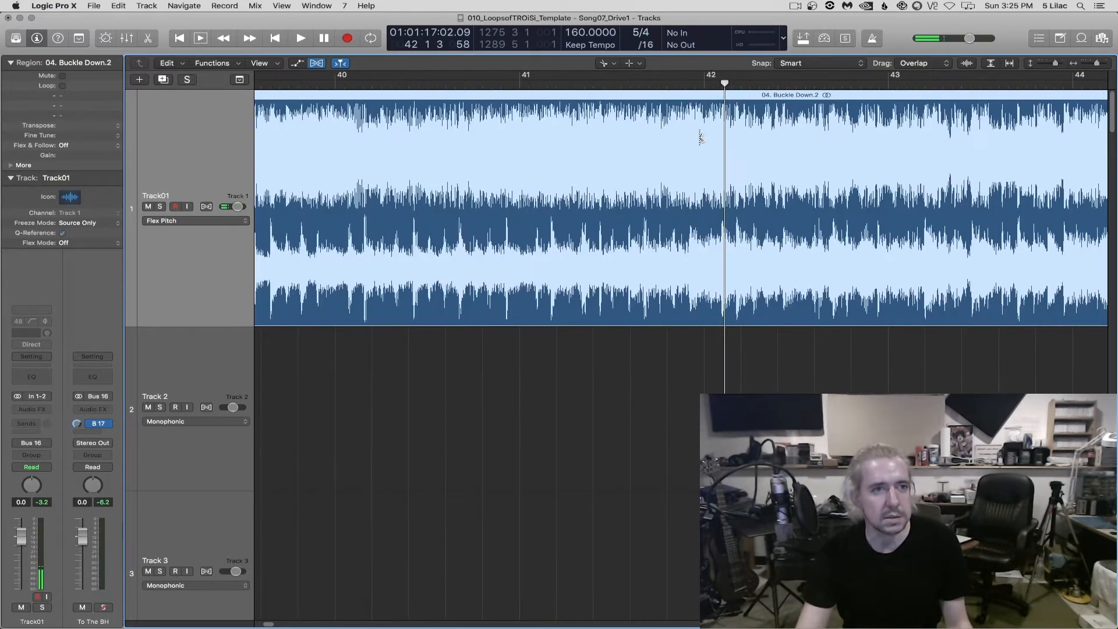
{"action": "scroll", "coordinate": [693, 139], "scroll_direction": "left", "scroll_amount": 3}
{"action": "scroll", "coordinate": [690, 137], "scroll_direction": "left", "scroll_amount": 3}
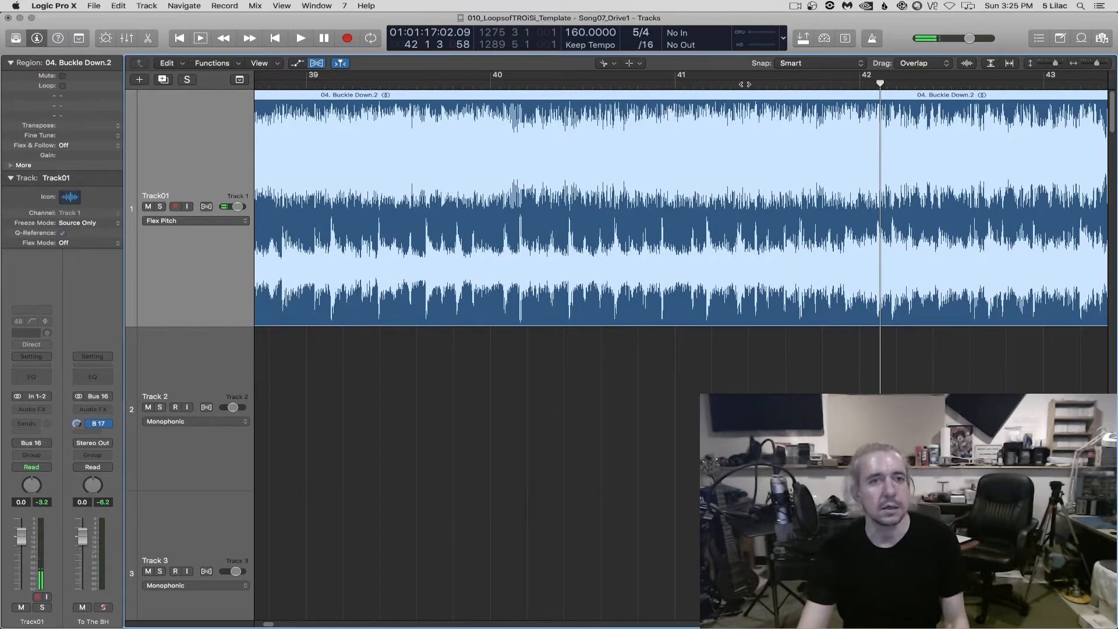
{"action": "left_click", "coordinate": [666, 84]}
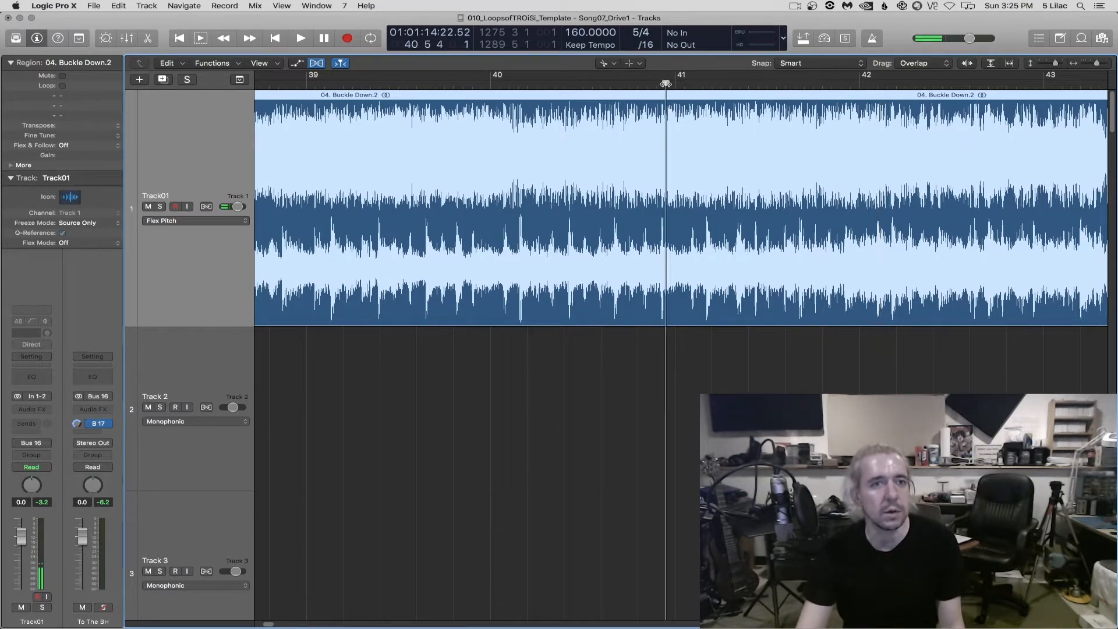
{"action": "key", "text": "space"}
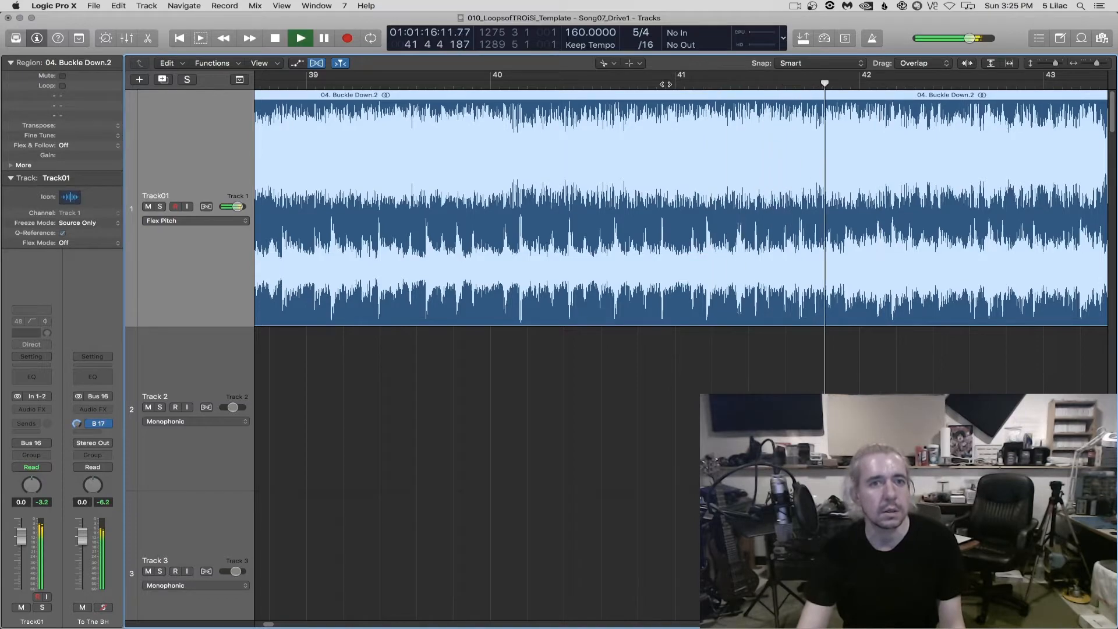
{"action": "key", "text": "space"}
Split the region at 41 5 3 115 to mark the loop's end and return to the Pointer tool
{"action": "scroll", "coordinate": [776, 187], "scroll_direction": "up", "scroll_amount": 10}
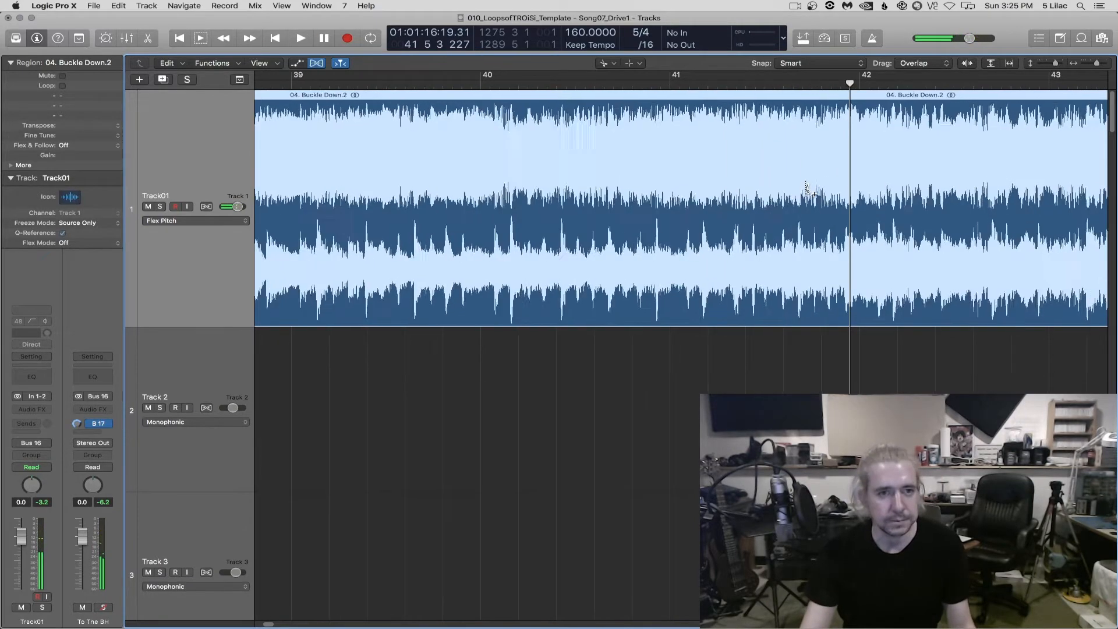
{"action": "left_click", "coordinate": [814, 85]}
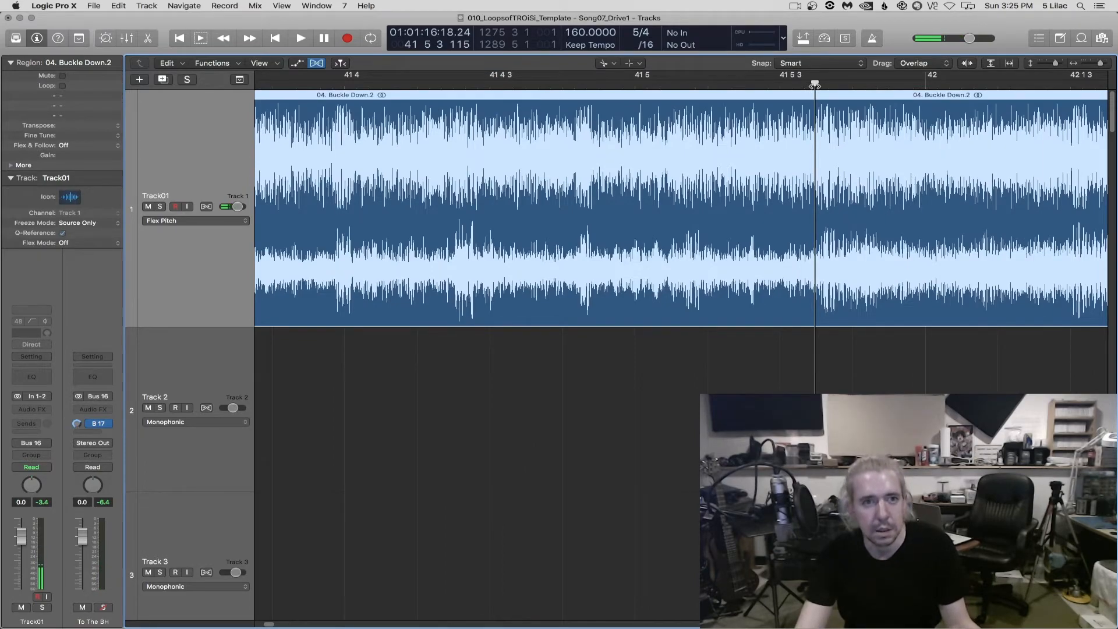
{"action": "scroll", "coordinate": [815, 133], "scroll_direction": "up", "scroll_amount": 15}
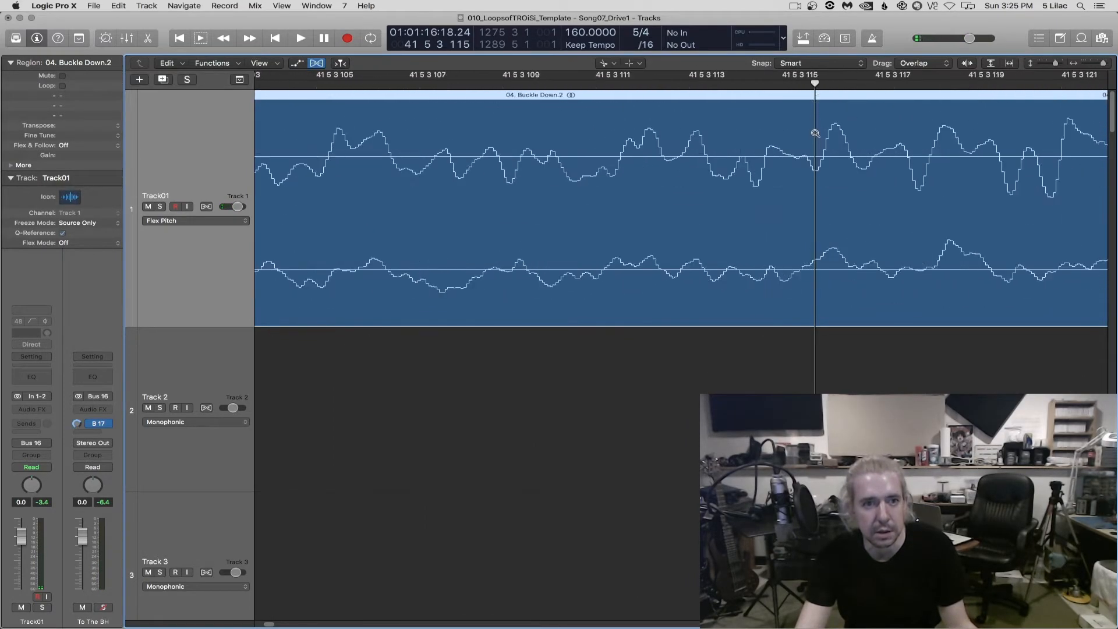
{"action": "scroll", "coordinate": [815, 133], "scroll_direction": "down", "scroll_amount": 15}
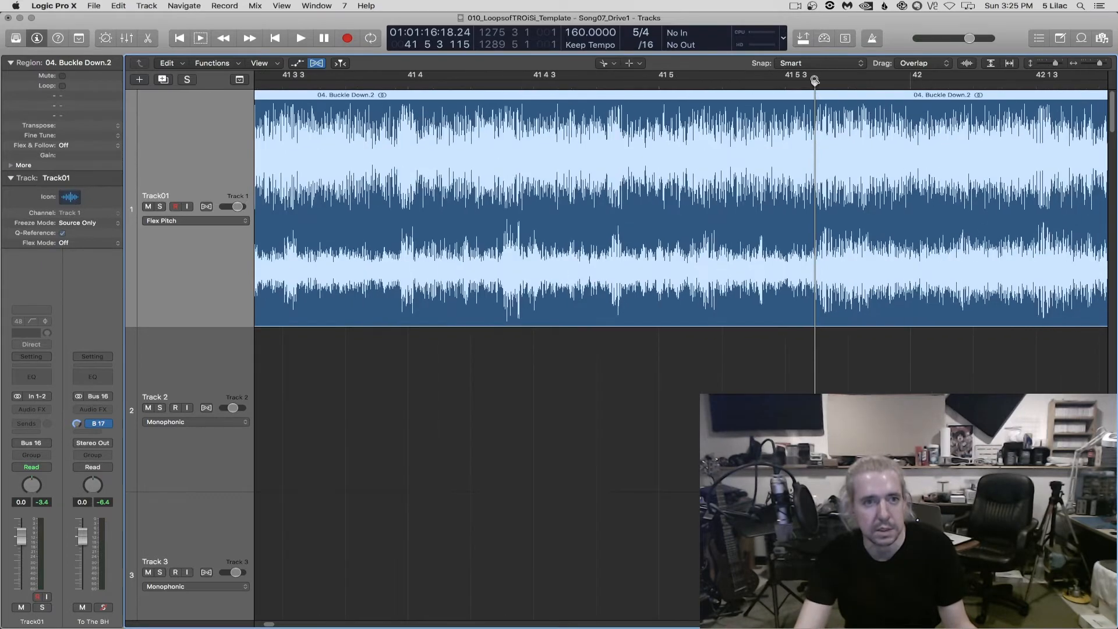
{"action": "scroll", "coordinate": [816, 111], "scroll_direction": "up", "scroll_amount": 8}
{"action": "left_click", "coordinate": [816, 111]}
{"action": "scroll", "coordinate": [815, 111], "scroll_direction": "down", "scroll_amount": 15}
{"action": "key", "text": "t"}
{"action": "key", "text": "t"}
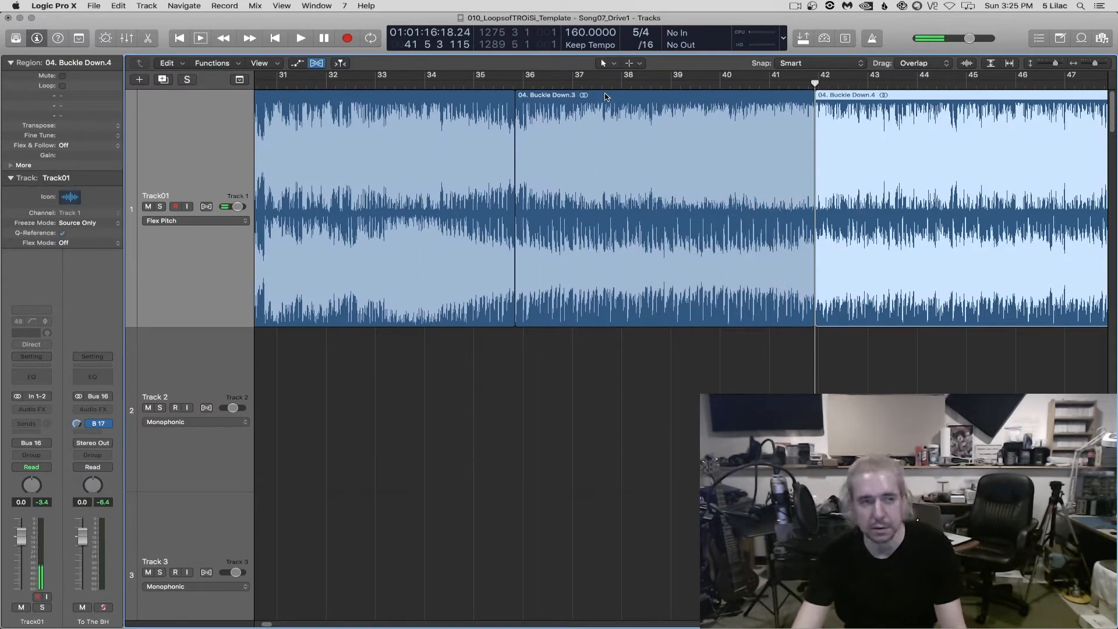
Audition the isolated middle region by playing from its start and from just before its end
{"action": "left_click_drag", "start_coordinate": [543, 86], "coordinate": [516, 87]}
{"action": "key", "text": "space"}
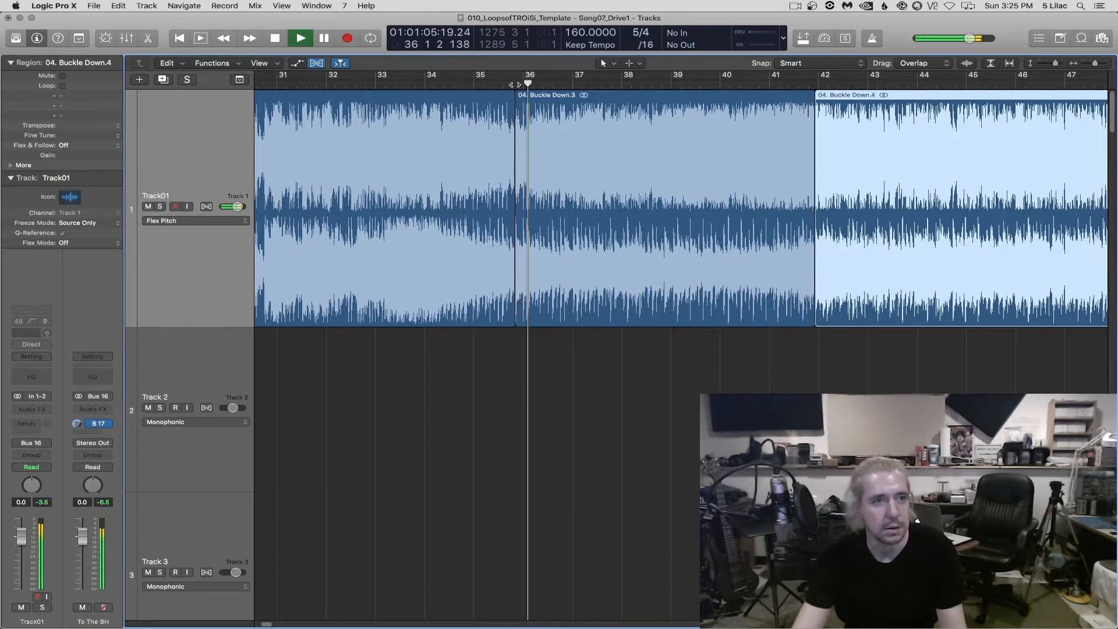
{"action": "key", "text": "space"}
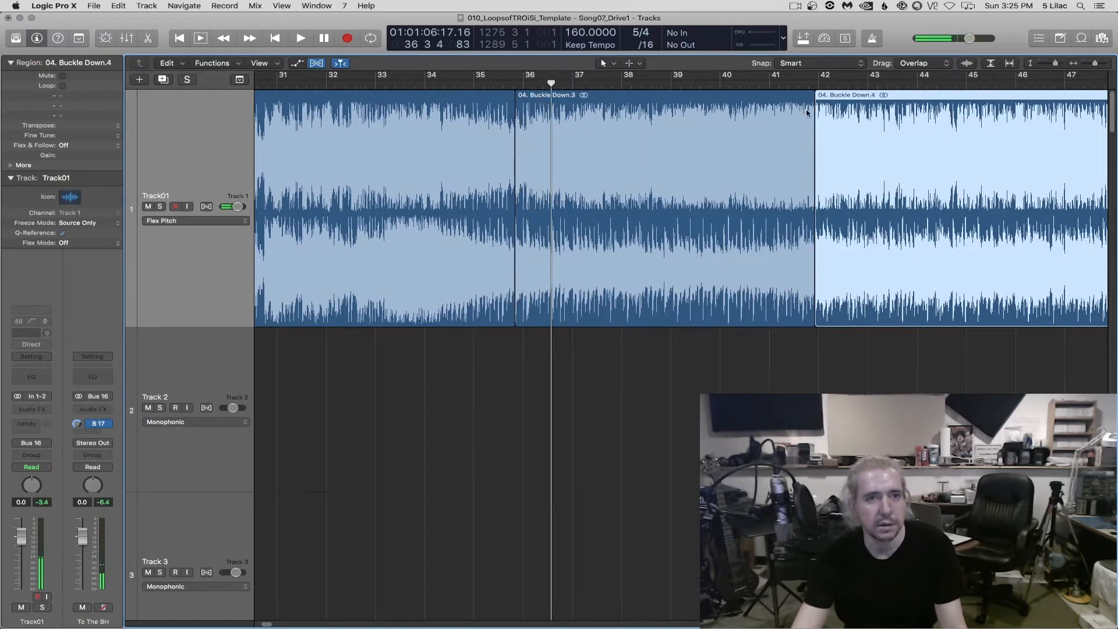
{"action": "left_click", "coordinate": [525, 85]}
{"action": "key", "text": "space"}
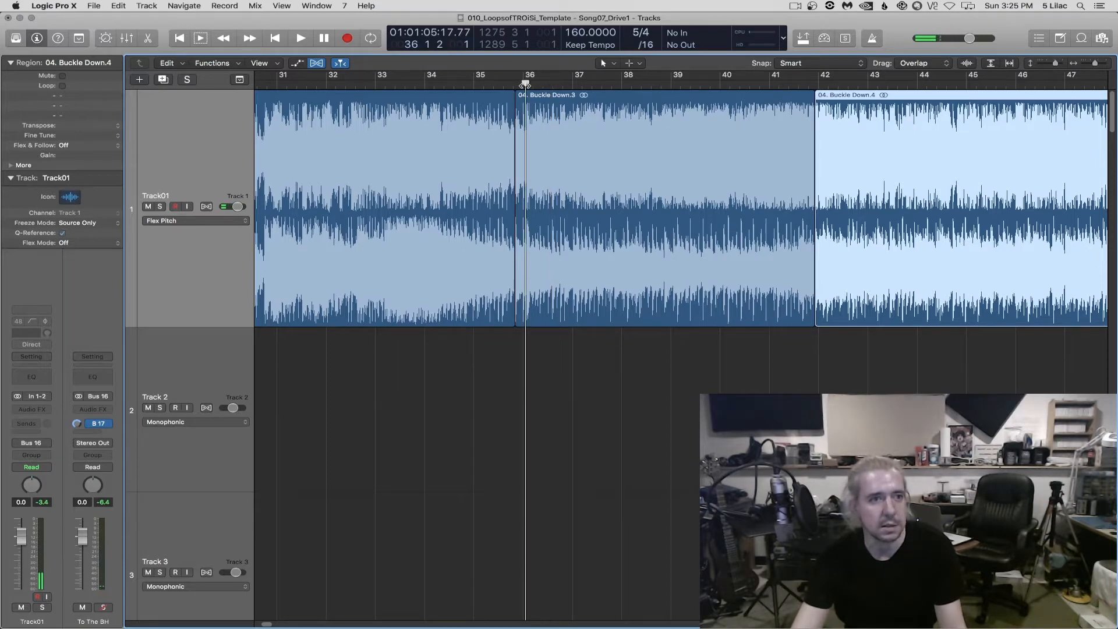
{"action": "key", "text": "space"}
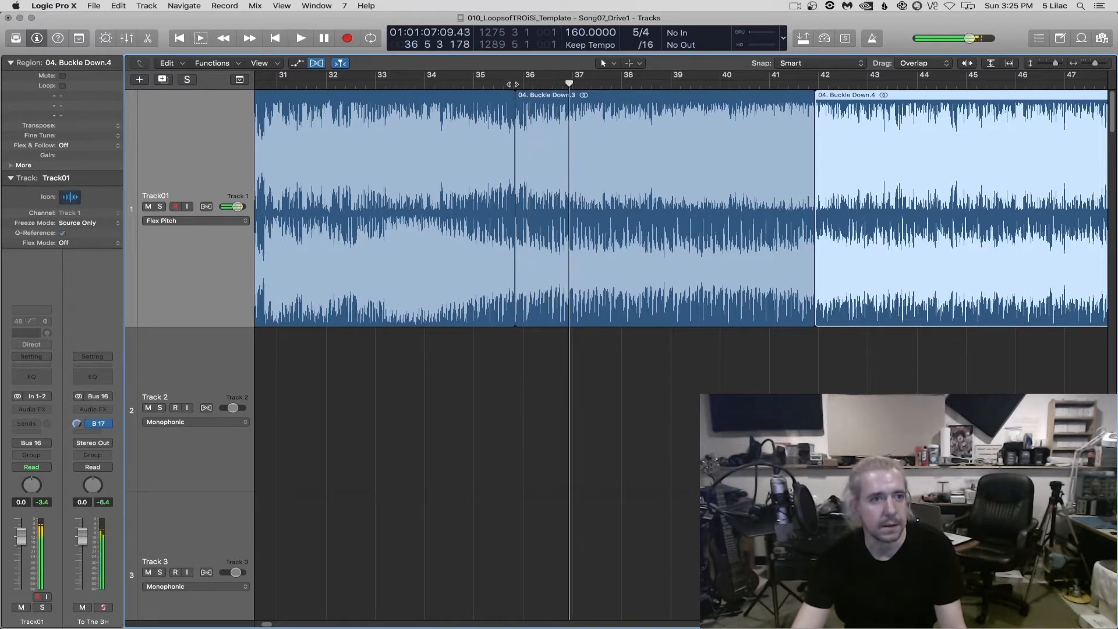
{"action": "left_click", "coordinate": [513, 84]}
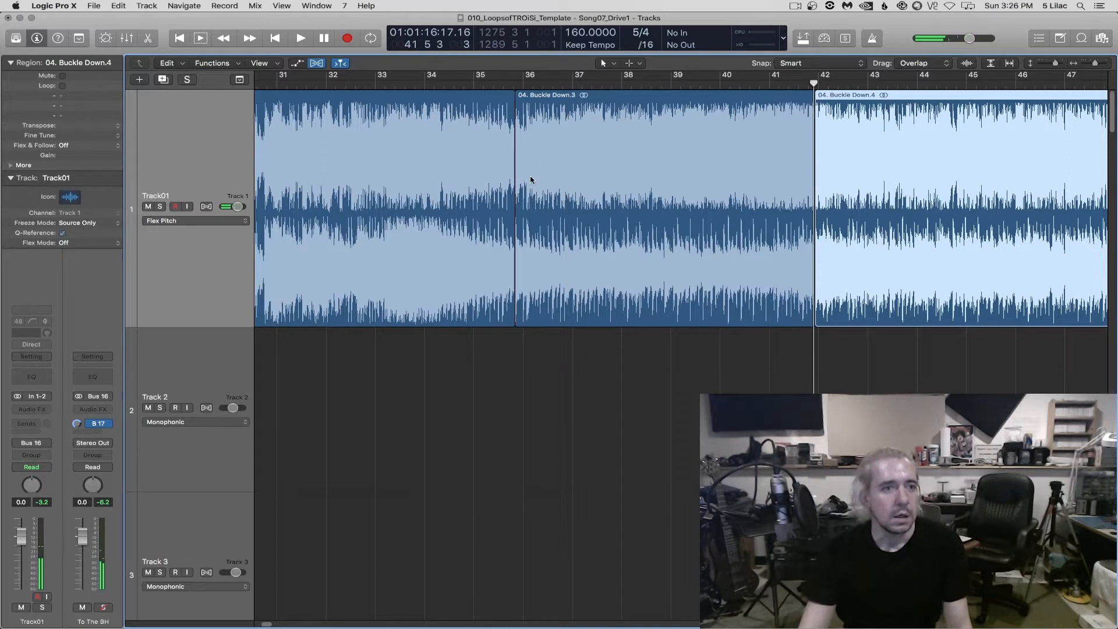
Mute Track01 and select Track 2
{"action": "left_click", "coordinate": [638, 219]}
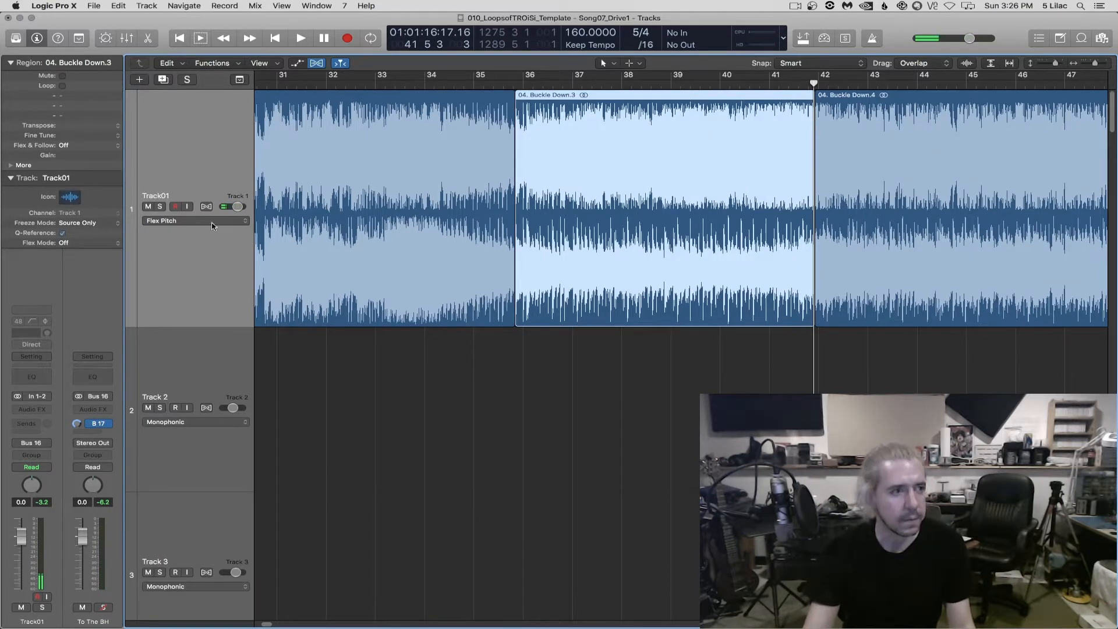
{"action": "left_click", "coordinate": [149, 207]}
{"action": "left_click", "coordinate": [198, 368]}
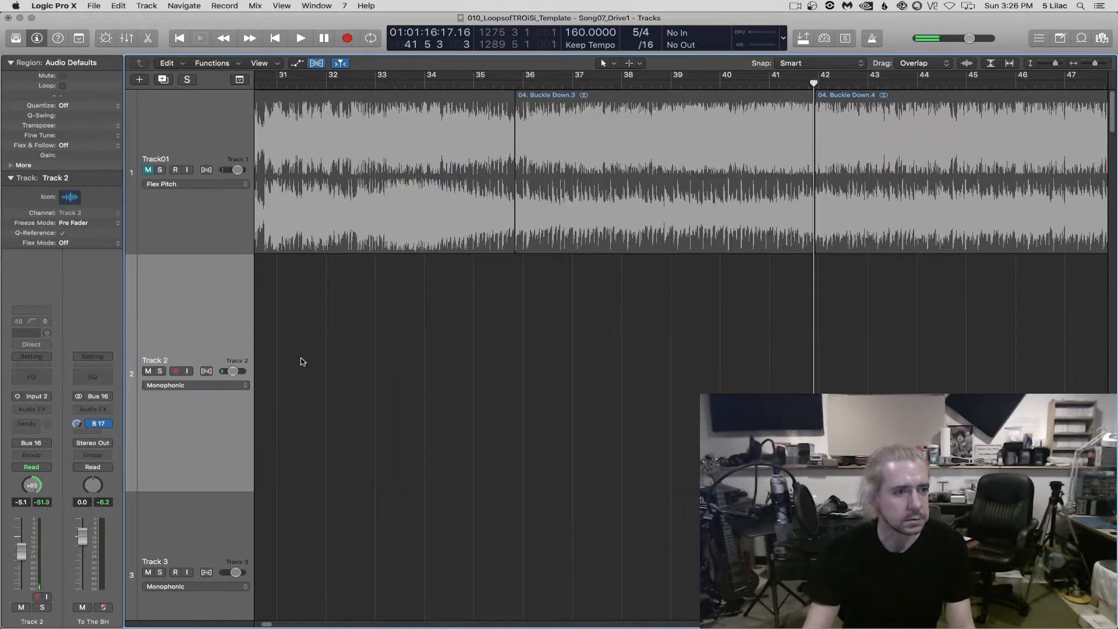
Paste a copy of Track01's middle region onto Track 2, aligned with the original's start just before bar 36
{"action": "left_click", "coordinate": [512, 84]}
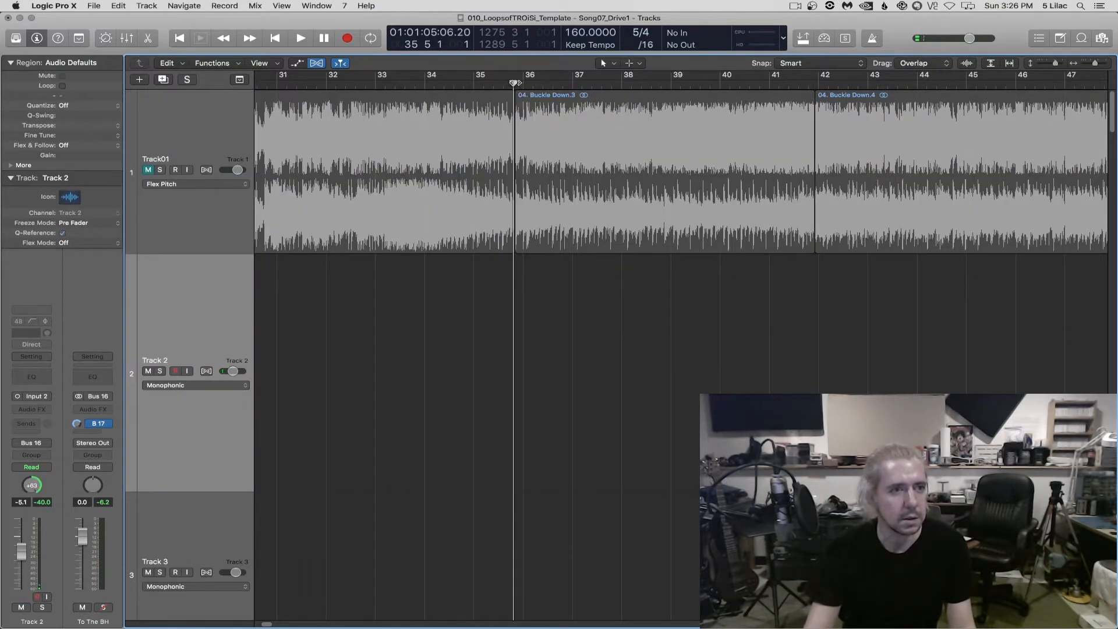
{"action": "scroll", "coordinate": [525, 136], "scroll_direction": "up", "scroll_amount": 10}
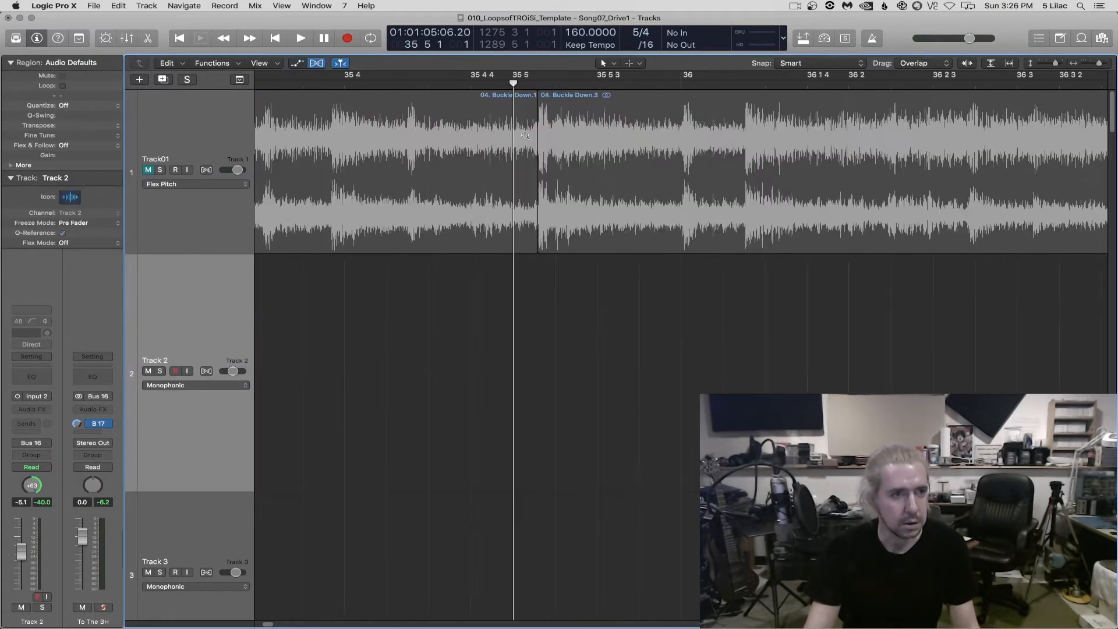
{"action": "left_click_drag", "start_coordinate": [531, 83], "coordinate": [535, 83]}
{"action": "key", "text": "super+v"}
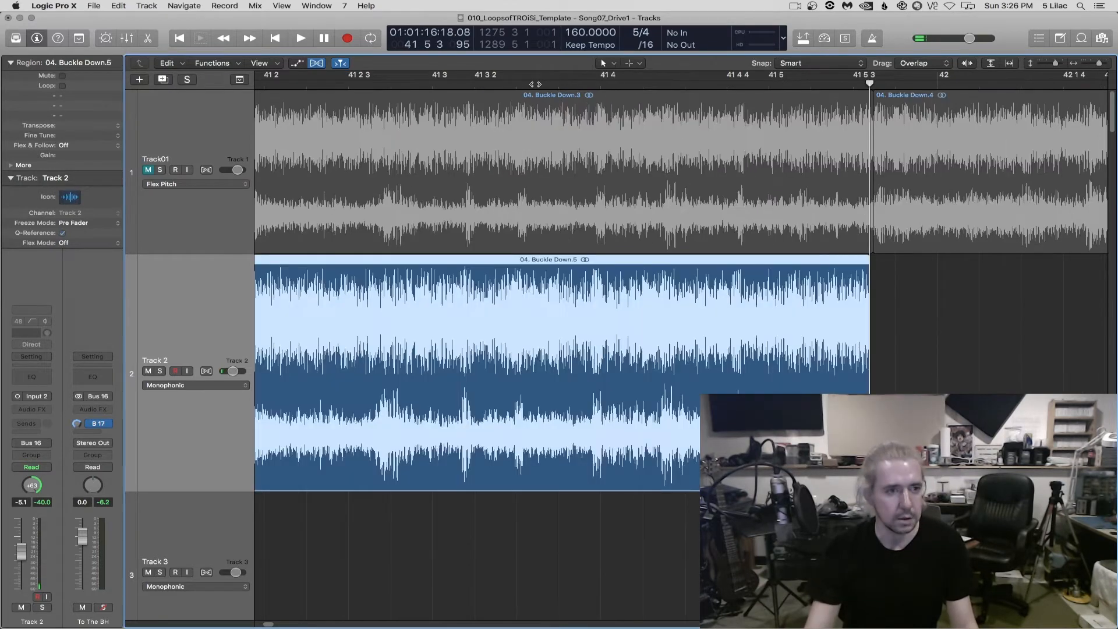
Audition the pasted region on Track 2 up to around bar 37 to find a tighter loop start
{"action": "key", "text": "super+Left"}
{"action": "key", "text": "super+Left"}
{"action": "key", "text": "super+Left"}
{"action": "key", "text": "super+Left"}
{"action": "key", "text": "super+Left"}
{"action": "key", "text": "super+Left"}
{"action": "key", "text": "super+Left"}
{"action": "key", "text": "super+Left"}
{"action": "key", "text": "super+Left"}
{"action": "key", "text": "super+Left"}
{"action": "key", "text": "super+Left"}
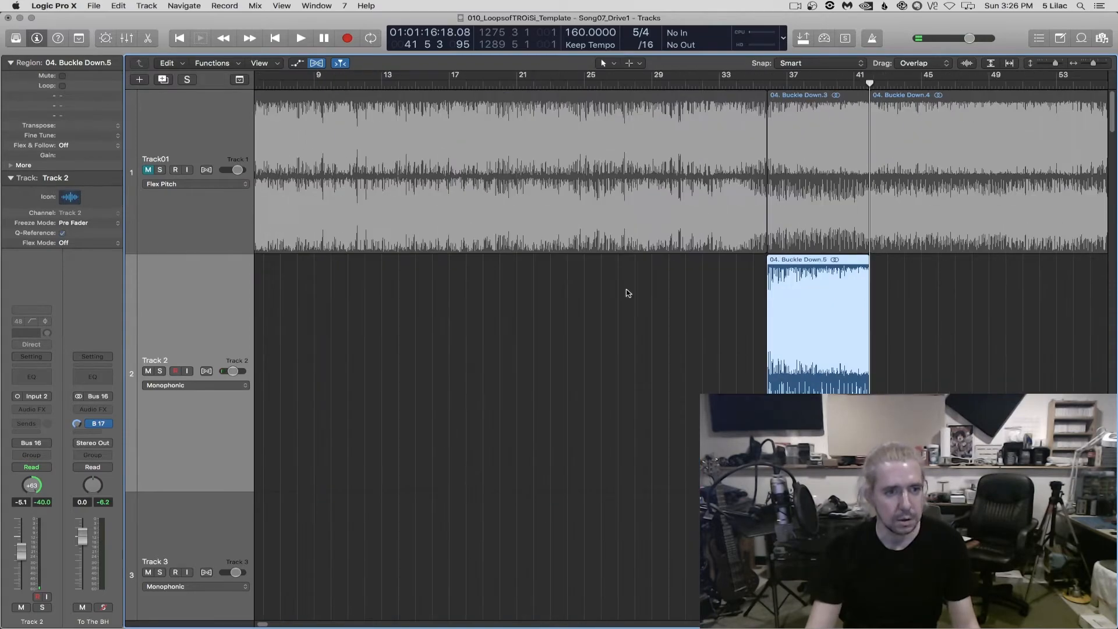
{"action": "left_click", "coordinate": [793, 83]}
{"action": "key", "text": "super+Right"}
{"action": "key", "text": "super+Right"}
{"action": "key", "text": "super+Right"}
{"action": "key", "text": "super+Right"}
{"action": "key", "text": "super+Right"}
{"action": "key", "text": "super+Right"}
{"action": "key", "text": "super+Right"}
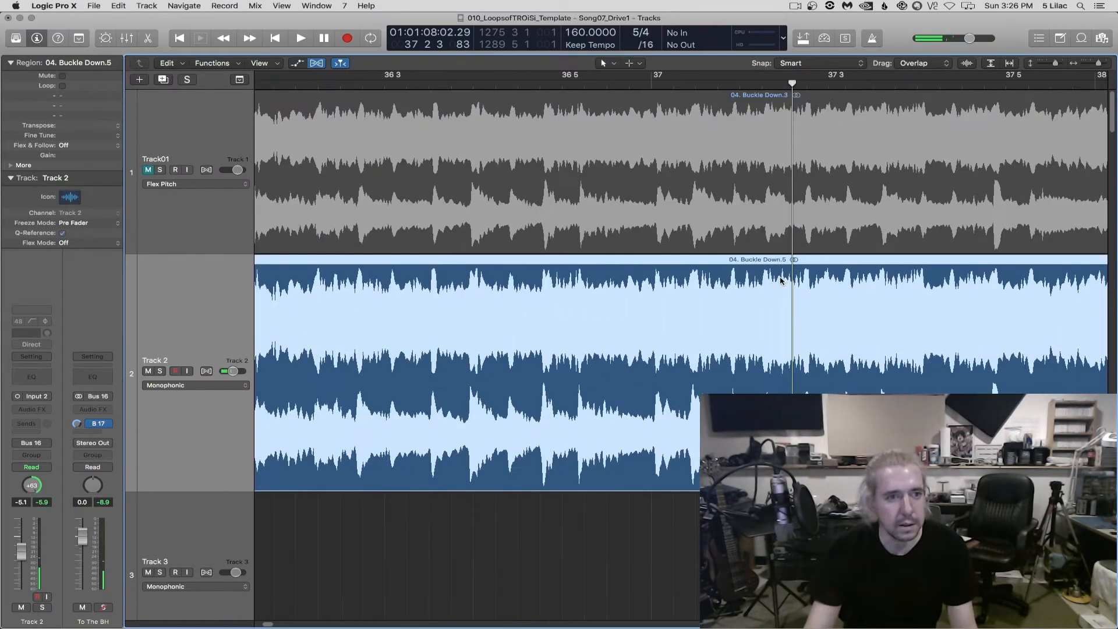
Split the Track 2 region with the Scissors tool at 36 5 1 147 to mark the loop's start
{"action": "key", "text": "super+Left"}
{"action": "left_click", "coordinate": [722, 83]}
{"action": "key", "text": "super+Right"}
{"action": "key", "text": "super+Right"}
{"action": "key", "text": "super+Right"}
{"action": "key", "text": "super+Right"}
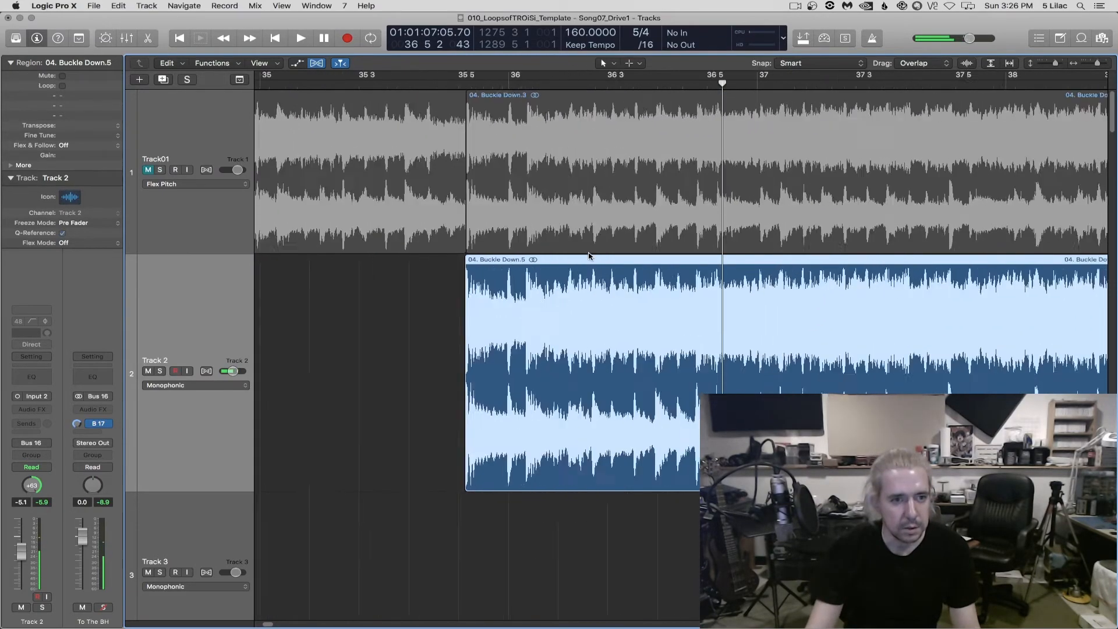
{"action": "left_click", "coordinate": [692, 83]}
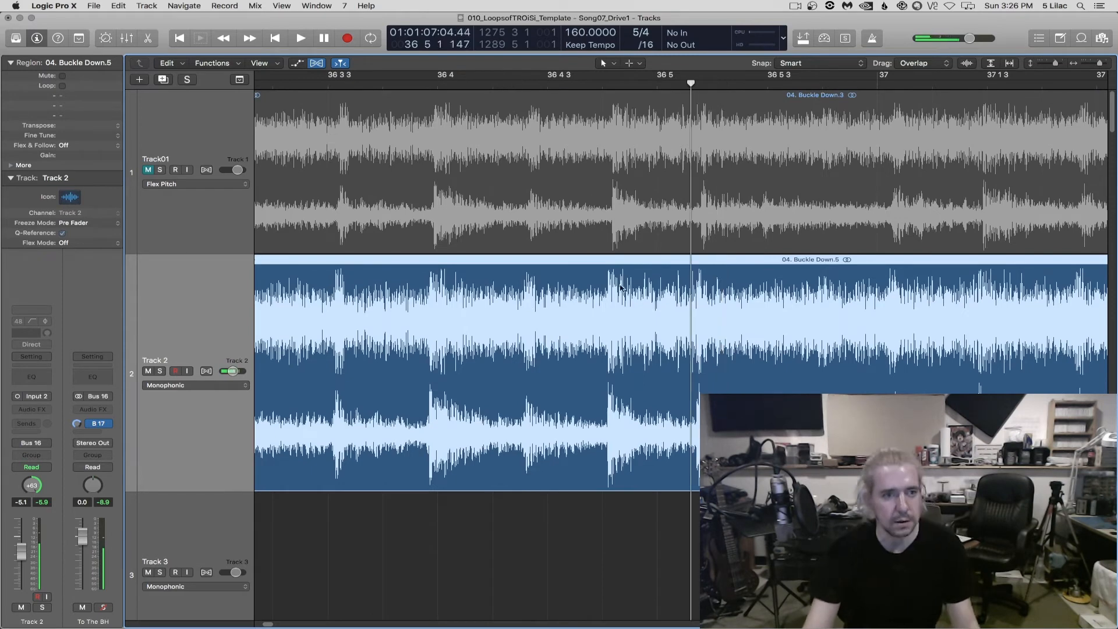
{"action": "key", "text": "t"}
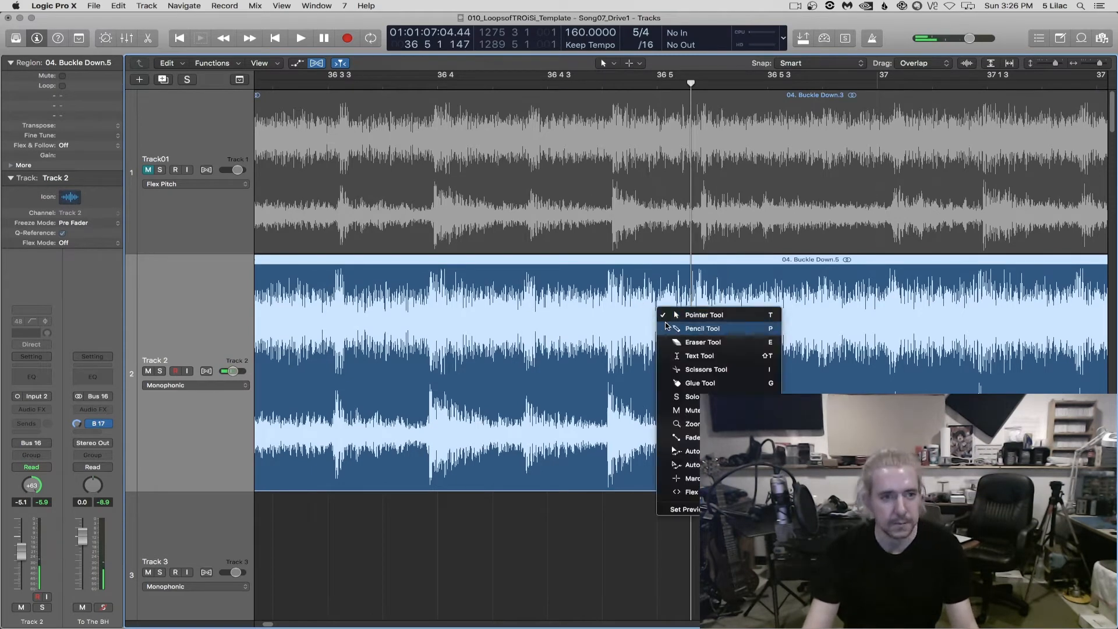
{"action": "left_click", "coordinate": [685, 370]}
{"action": "left_click", "coordinate": [691, 348]}
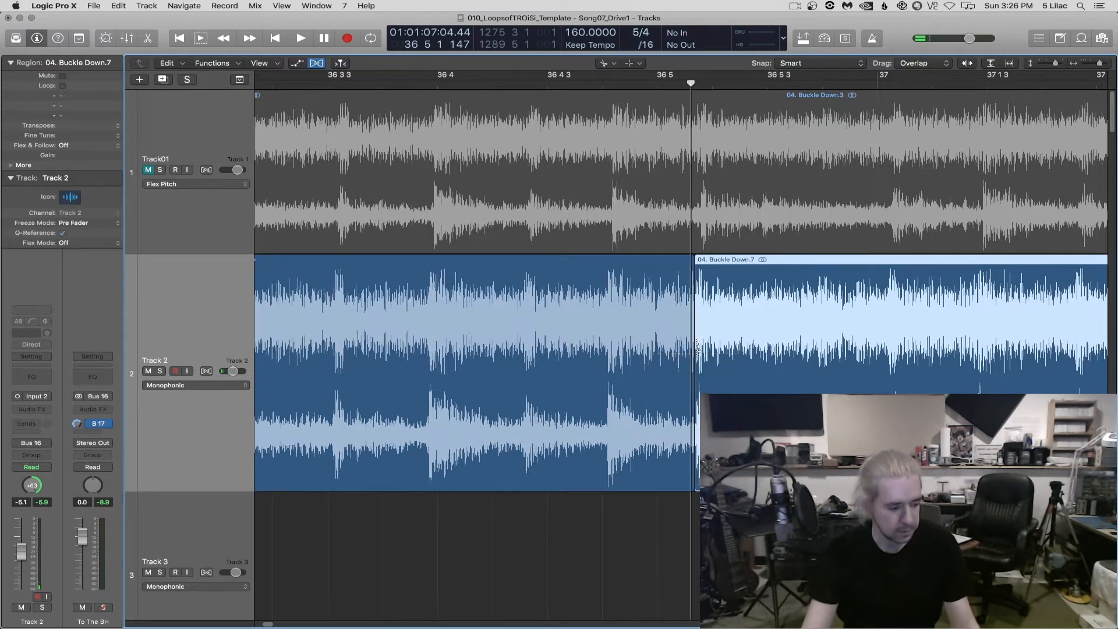
Split the longer Track 2 region at 41 3 1 163 to mark the loop's end
{"action": "key", "text": "super+Left"}
{"action": "key", "text": "super+Left"}
{"action": "key", "text": "super+Left"}
{"action": "key", "text": "super+Left"}
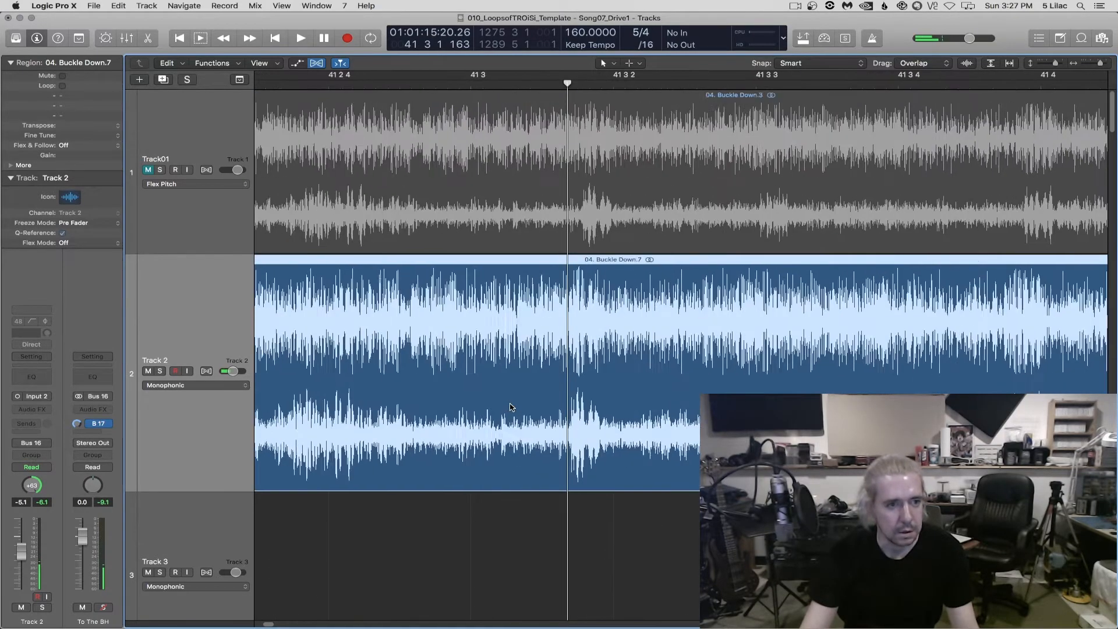
{"action": "key", "text": "super+Right"}
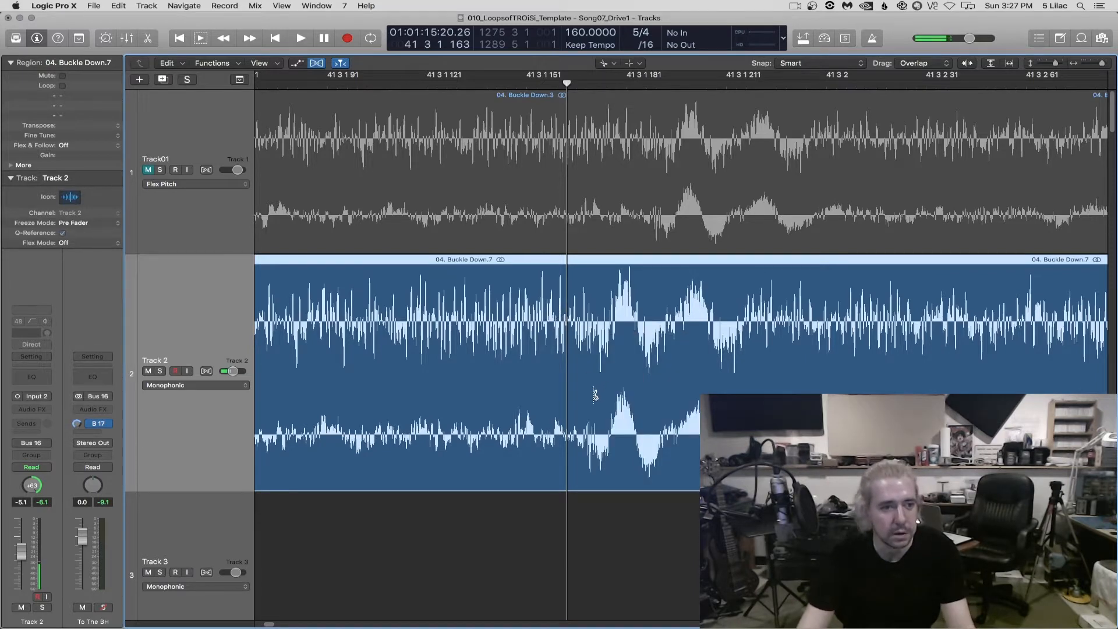
{"action": "left_click_drag", "start_coordinate": [588, 396], "coordinate": [566, 385]}
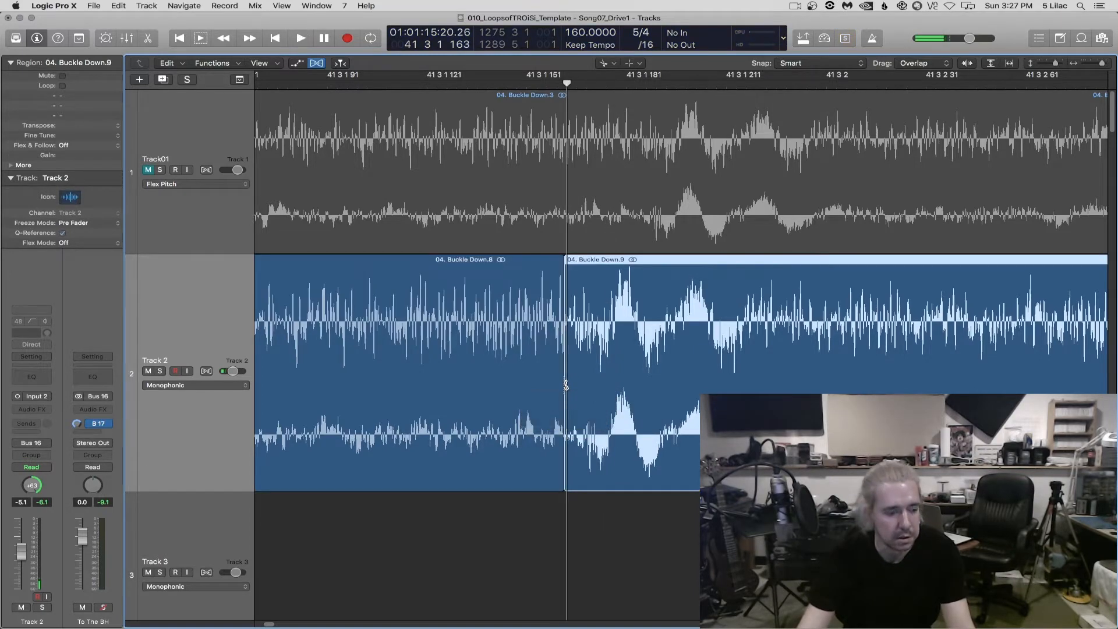
Return to the Pointer tool and delete the Track 2 piece after 41 3 1 163
{"action": "key", "text": "t"}
{"action": "key", "text": "t"}
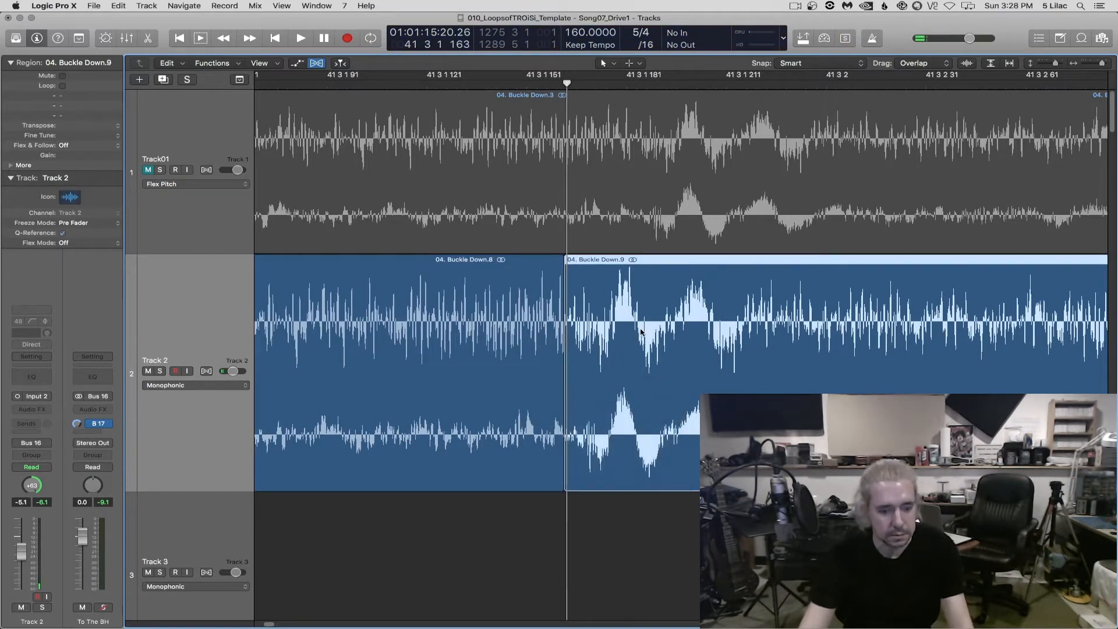
{"action": "key", "text": "Delete"}
Repeat the trimmed loop region on Track 2 twice, directly after the original
{"action": "key", "text": "super+Left"}
{"action": "key", "text": "super+Left"}
{"action": "key", "text": "super+Left"}
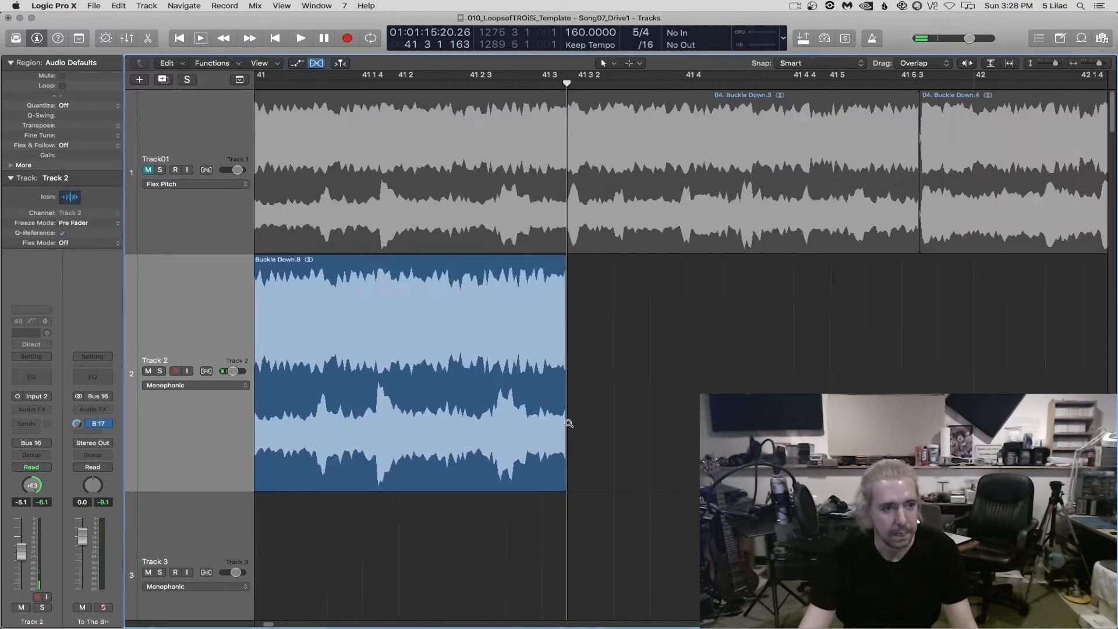
{"action": "key", "text": "super+Left"}
{"action": "key", "text": "super+Left"}
{"action": "key", "text": "super+Left"}
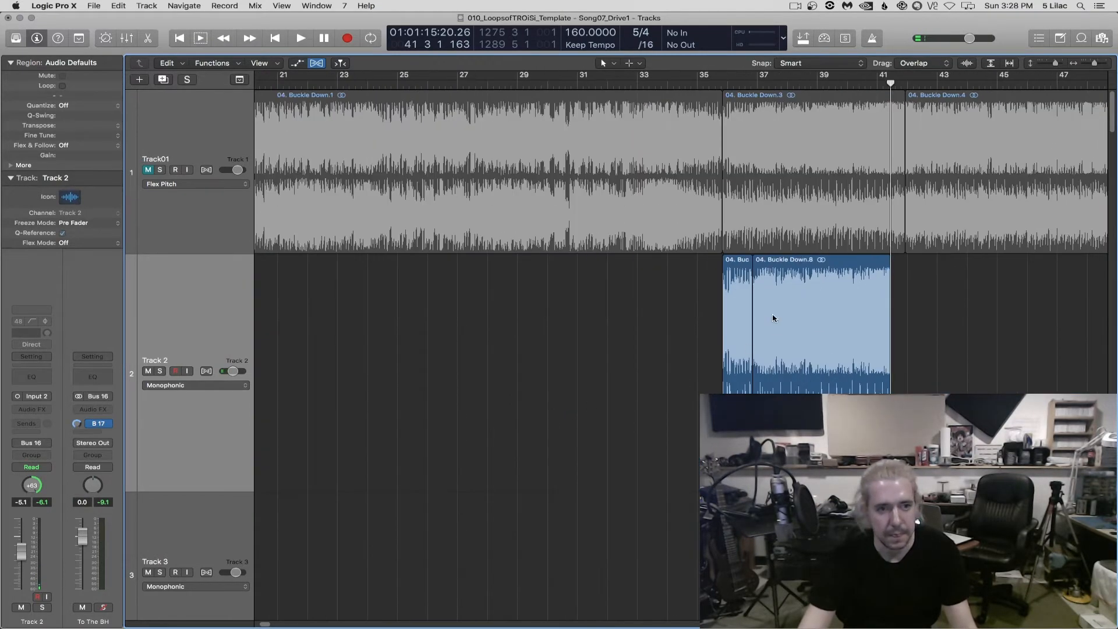
{"action": "left_click", "coordinate": [774, 318]}
{"action": "key", "text": "super+r"}
{"action": "key", "text": "super+r"}
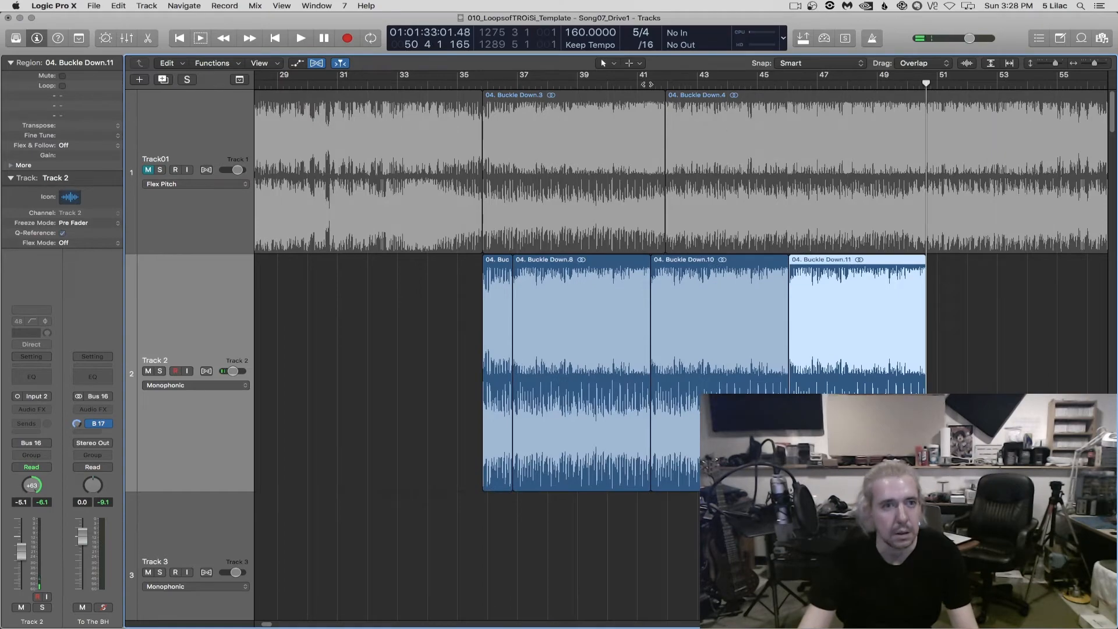
Play from about bar 40 through the loop repeats to check the joins between them
{"action": "left_click", "coordinate": [611, 82]}
{"action": "key", "text": "space"}
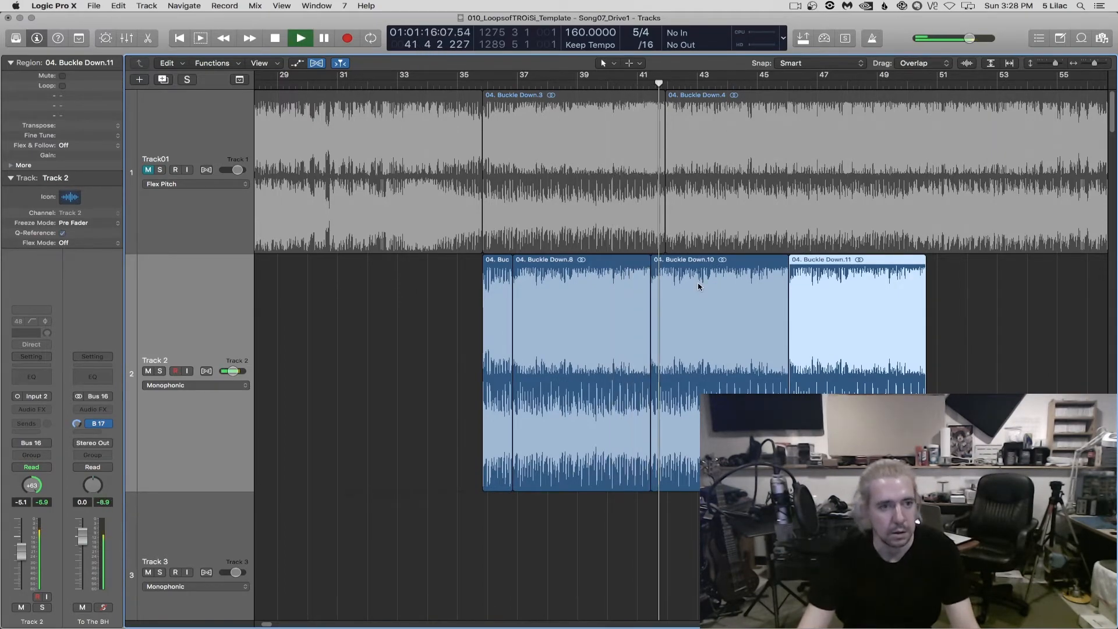
{"action": "key", "text": "super+Right"}
{"action": "scroll", "coordinate": [692, 287], "scroll_direction": "up", "scroll_amount": 4}
{"action": "scroll", "coordinate": [692, 286], "scroll_direction": "down", "scroll_amount": 2}
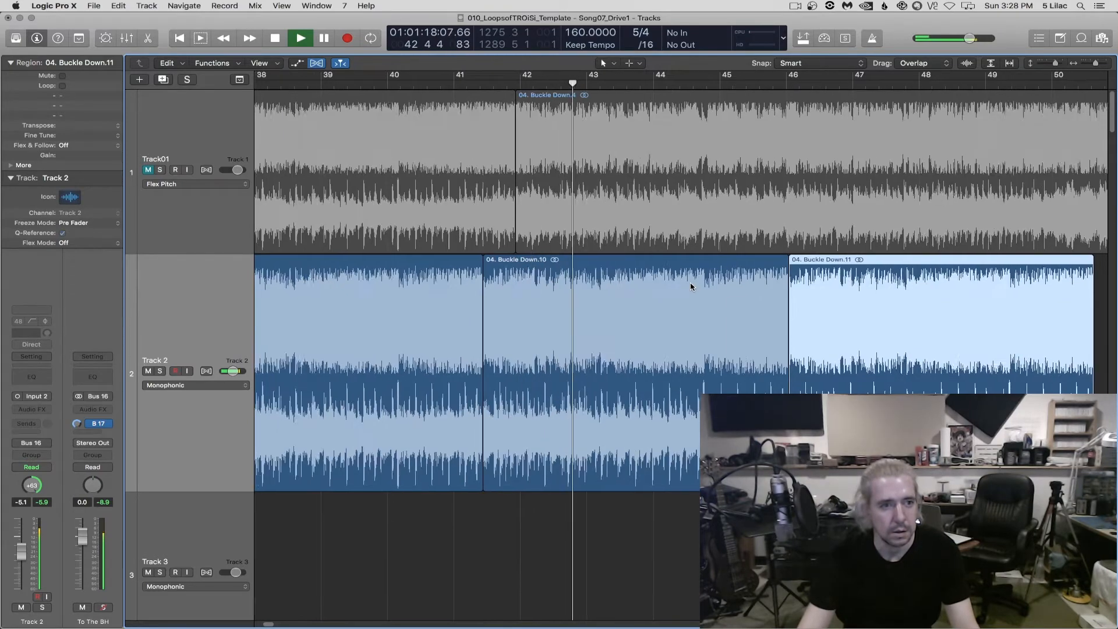
{"action": "scroll", "coordinate": [692, 287], "scroll_direction": "down", "scroll_amount": 3}
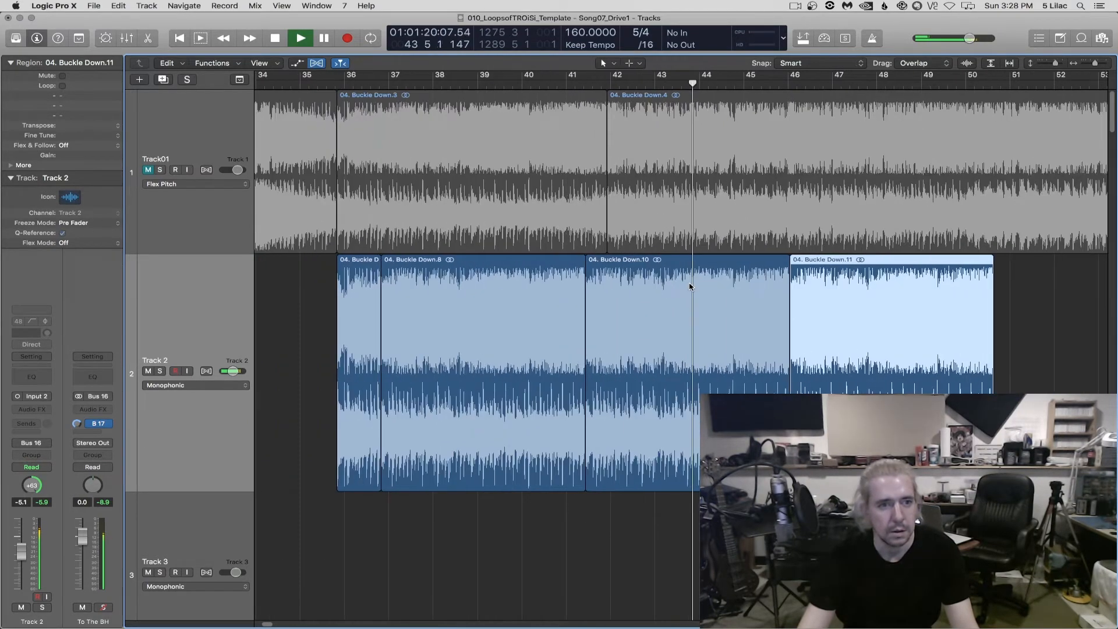
{"action": "scroll", "coordinate": [690, 287], "scroll_direction": "down", "scroll_amount": 2}
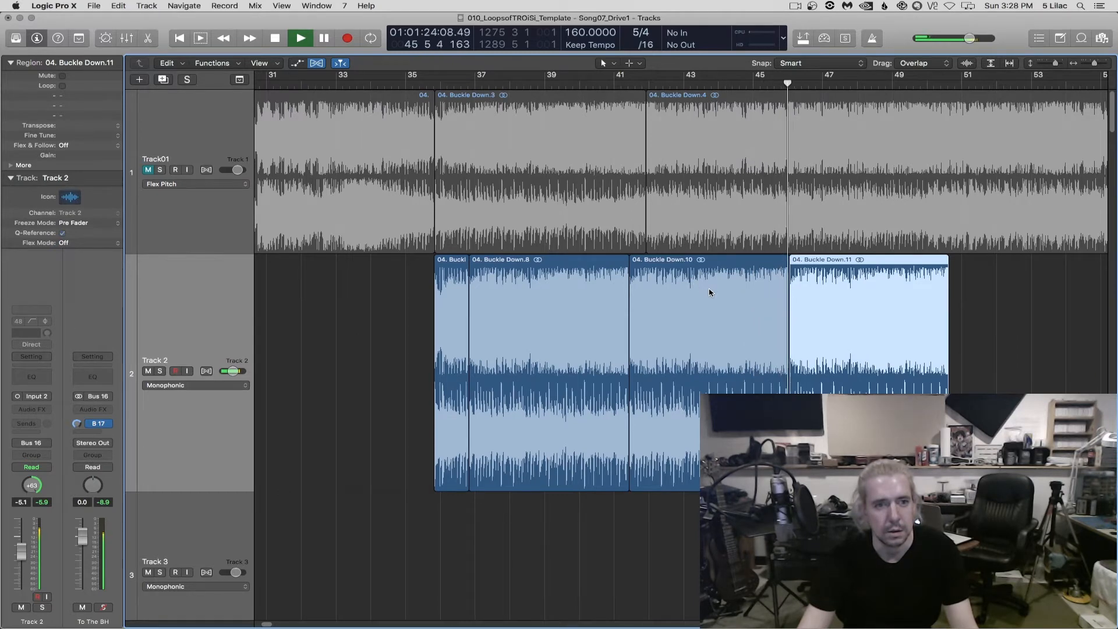
{"action": "scroll", "coordinate": [711, 292], "scroll_direction": "down", "scroll_amount": 3}
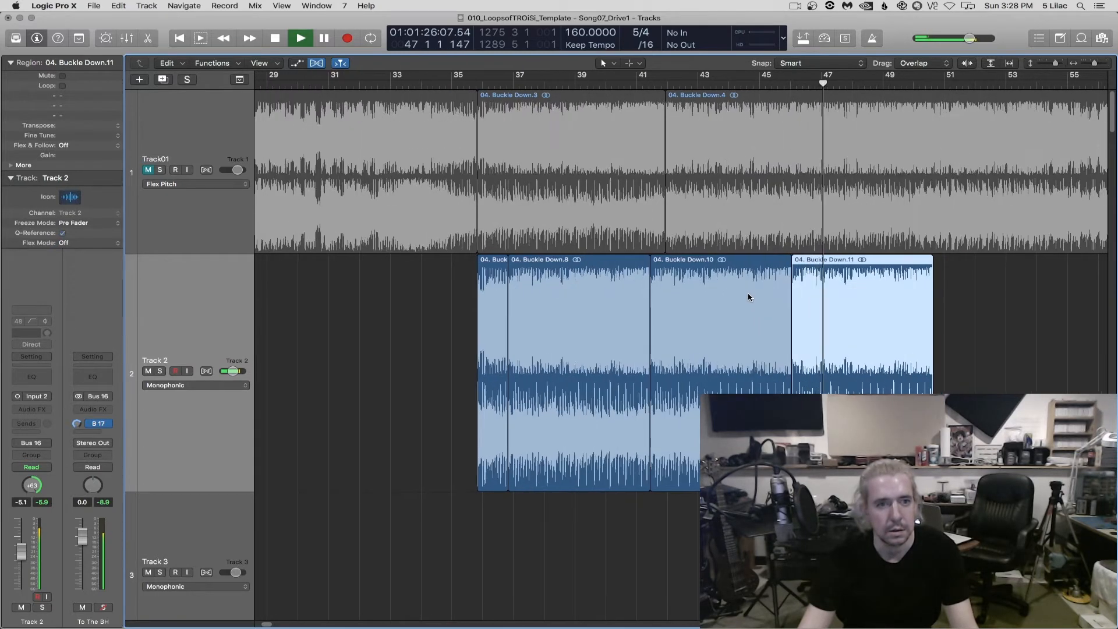
{"action": "scroll", "coordinate": [750, 297], "scroll_direction": "down", "scroll_amount": 3}
{"action": "key", "text": "space"}
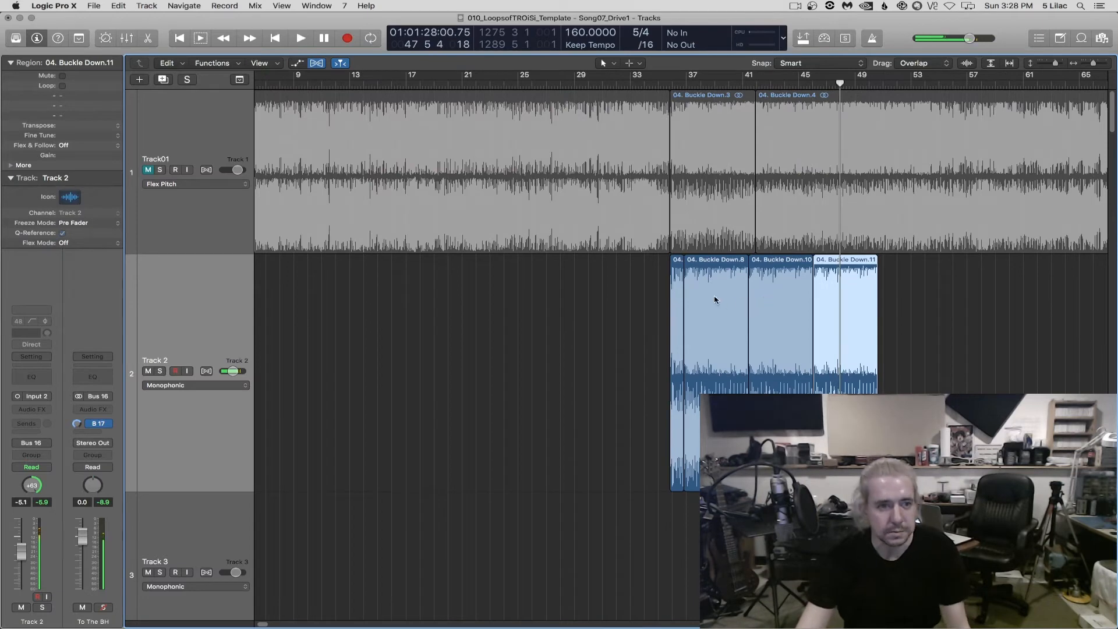
Delete the short leftover piece before the loop and paste another loop copy at 50 4 1 165
{"action": "left_click", "coordinate": [676, 286]}
{"action": "key", "text": "Delete"}
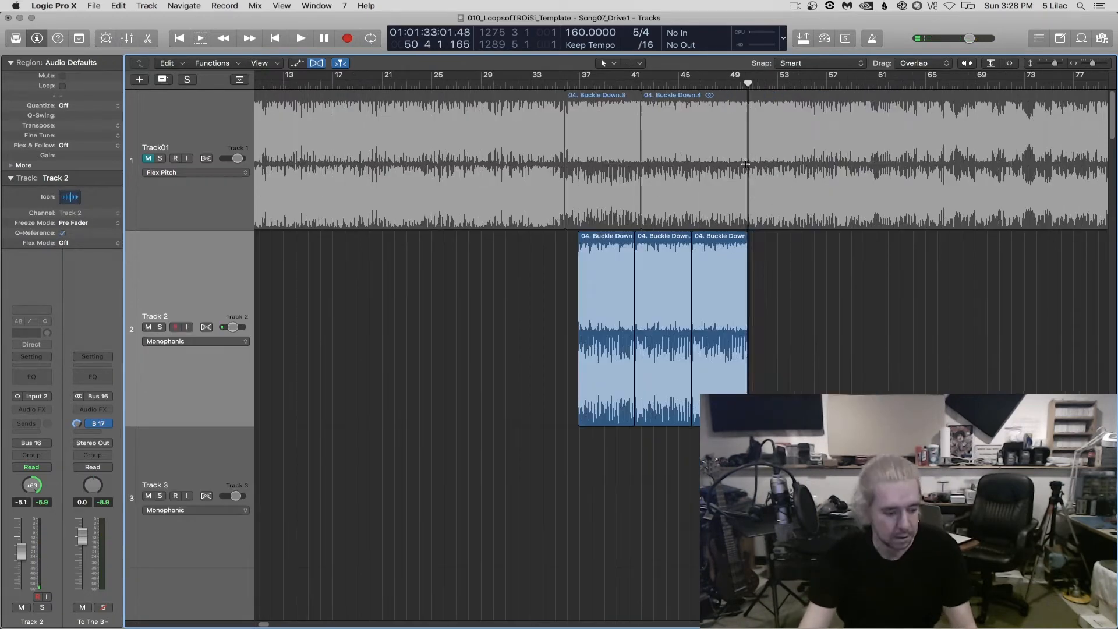
{"action": "key", "text": "super+v"}
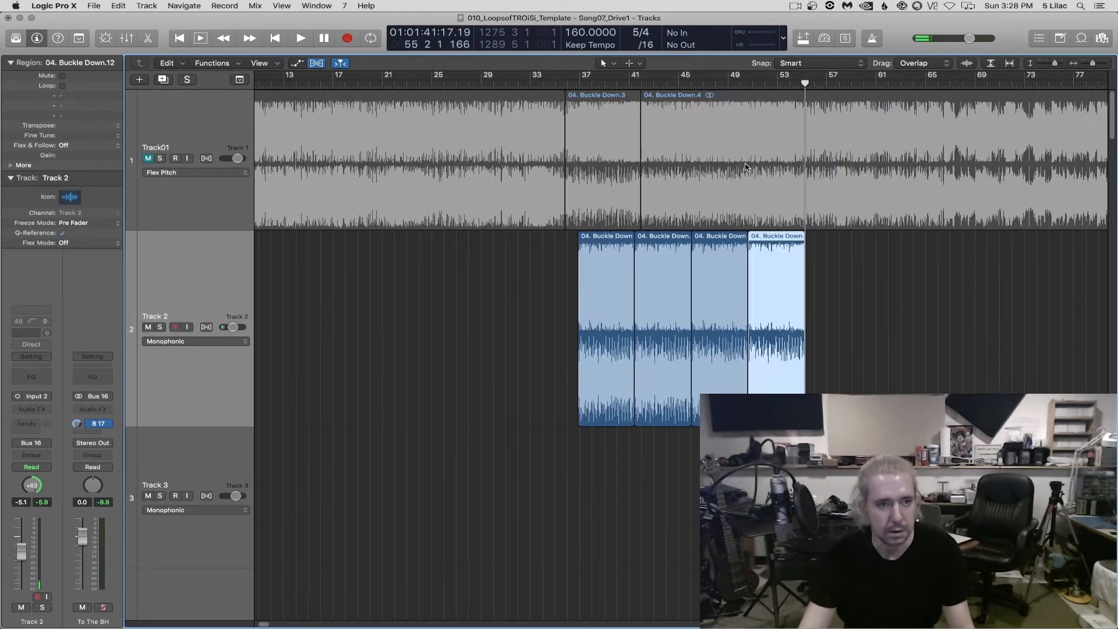
Check the extent of the loop chain by placing the playhead at its start and exactly at its end, 55 2 1 166
{"action": "left_click", "coordinate": [576, 84]}
{"action": "left_click", "coordinate": [803, 84]}
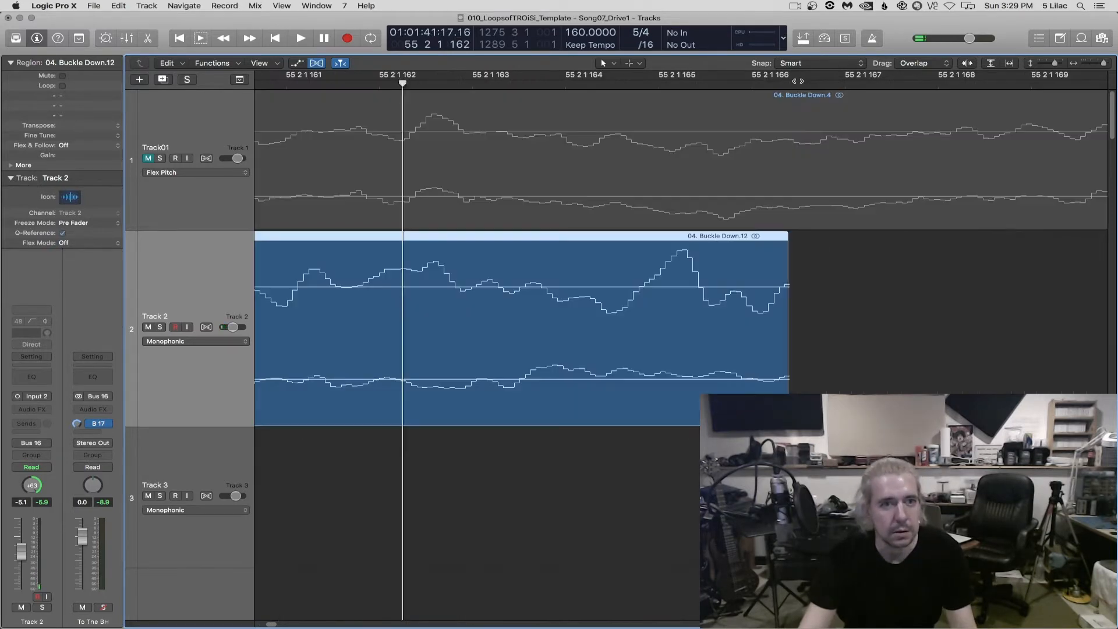
{"action": "left_click_drag", "start_coordinate": [799, 84], "coordinate": [794, 84]}
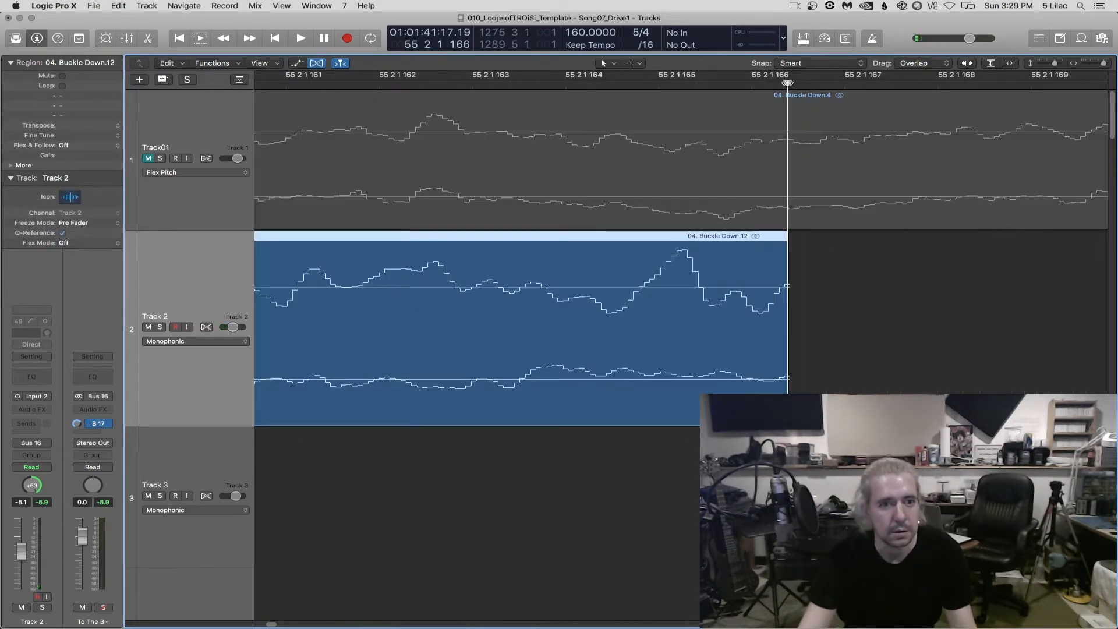
{"action": "key", "text": "super+Left"}
{"action": "key", "text": "super+Left"}
{"action": "key", "text": "super+Left"}
{"action": "key", "text": "super+Left"}
{"action": "key", "text": "super+Left"}
{"action": "key", "text": "super+Left"}
{"action": "key", "text": "super+Left"}
{"action": "key", "text": "super+Left"}
{"action": "key", "text": "super+Left"}
{"action": "key", "text": "super+Left"}
{"action": "key", "text": "super+Left"}
{"action": "key", "text": "super+Left"}
{"action": "key", "text": "super+Left"}
{"action": "key", "text": "super+Left"}
{"action": "key", "text": "super+Left"}
{"action": "key", "text": "super+Left"}
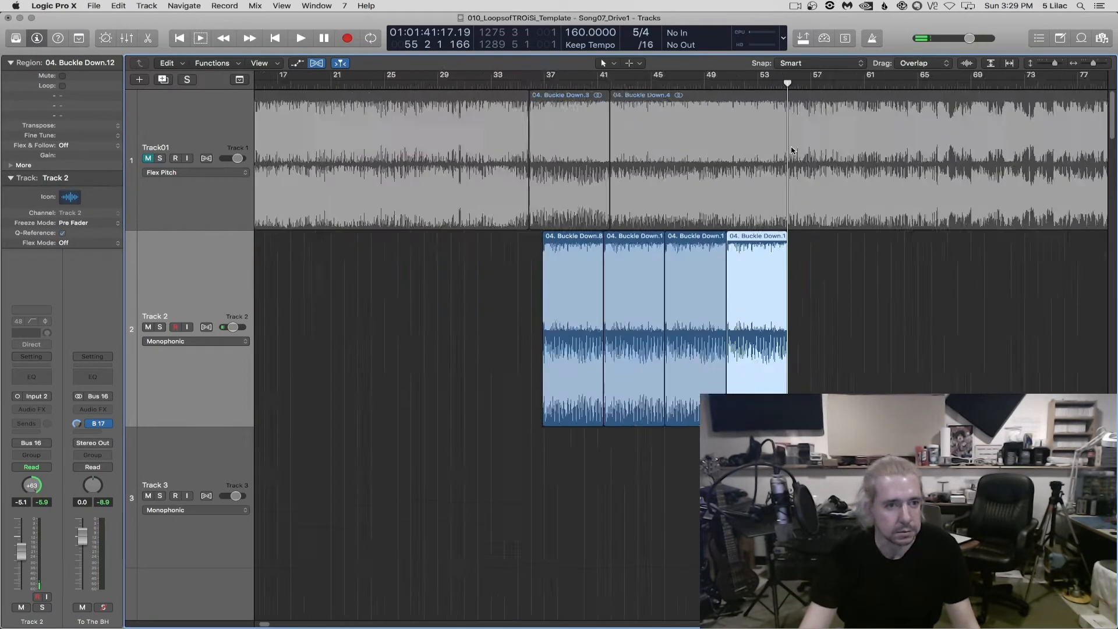
Add three more loop copies on Track 2 after the last one, extending the chain to bar 69
{"action": "key", "text": "super+Right"}
{"action": "key", "text": "super+Right"}
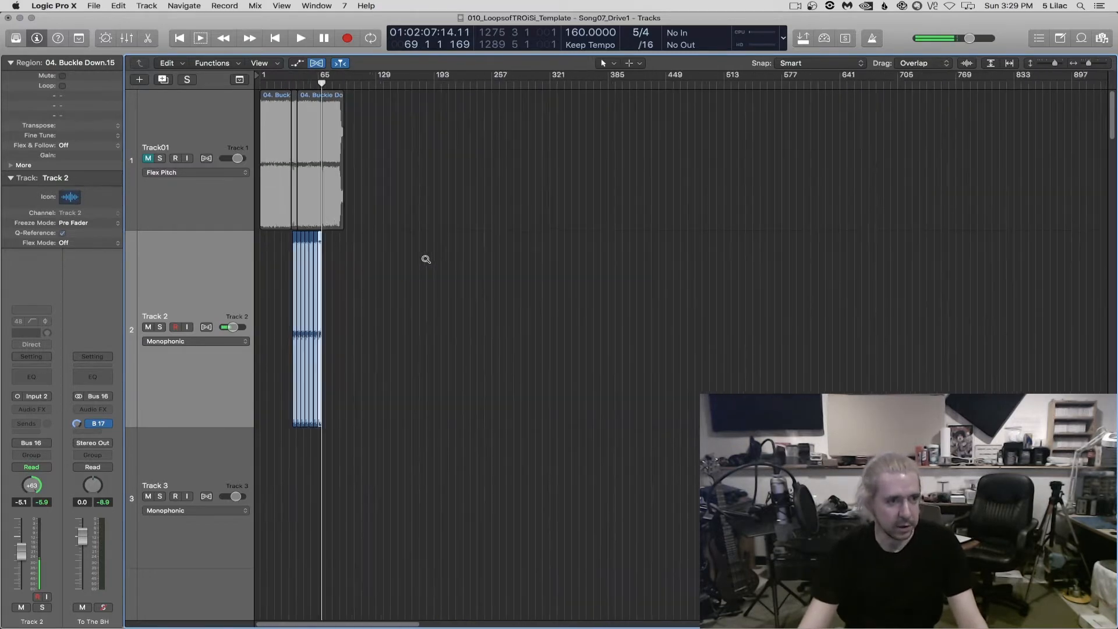
{"action": "key", "text": "super+Left"}
{"action": "key", "text": "super+Left"}
{"action": "key", "text": "super+Right"}
{"action": "key", "text": "super+Right"}
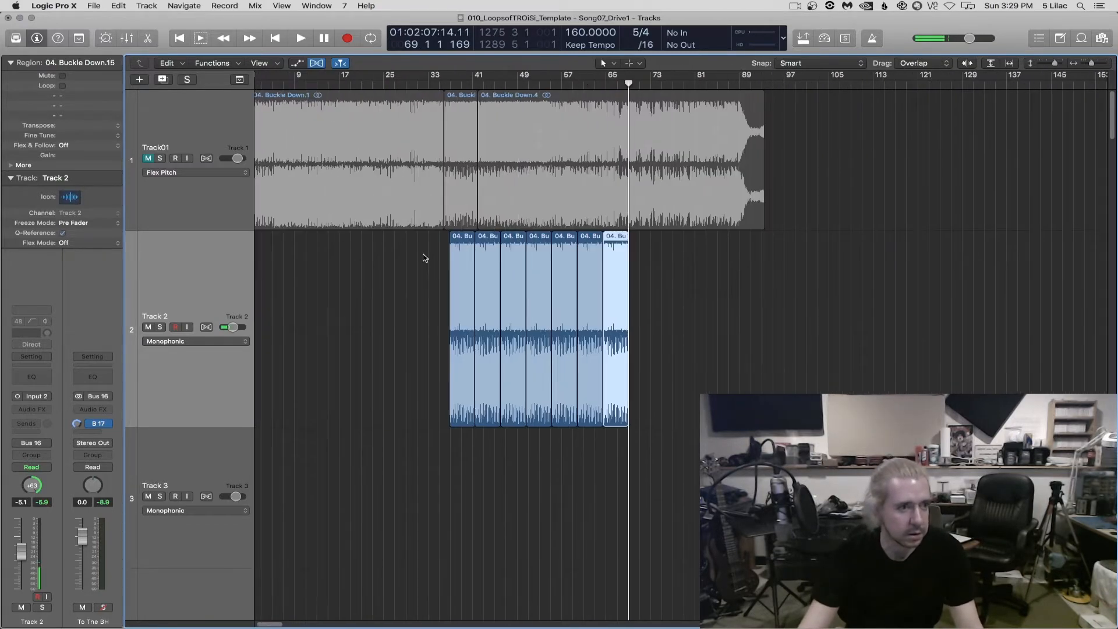
Deselect the regions and move the playhead from the loop chain's start to its end to check its length
{"action": "left_click", "coordinate": [421, 256]}
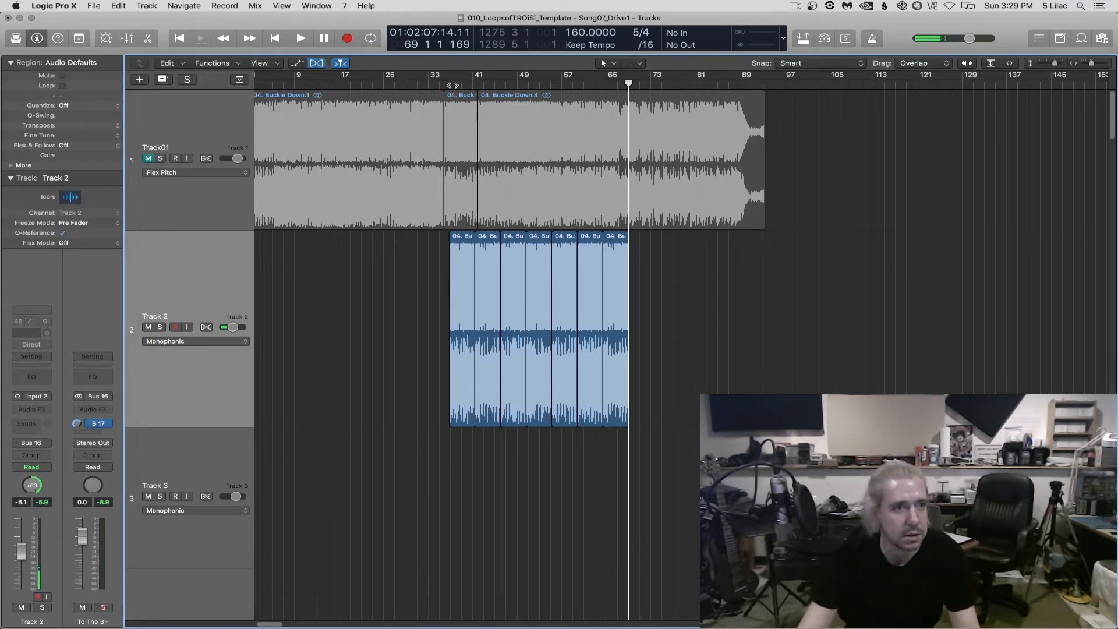
{"action": "left_click_drag", "start_coordinate": [453, 85], "coordinate": [628, 96]}
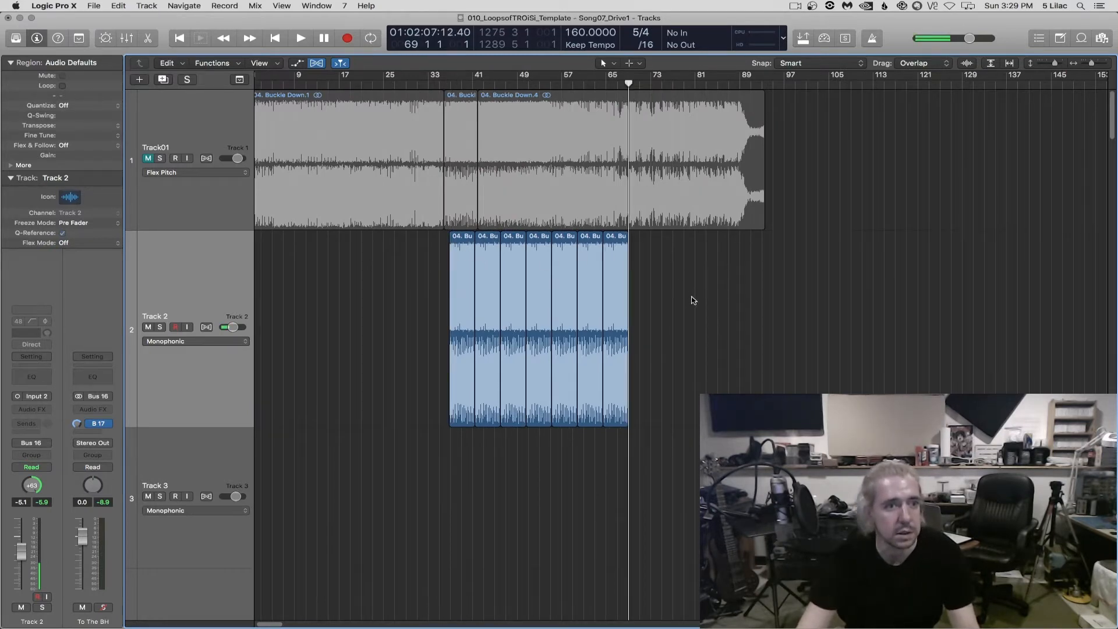
{"action": "scroll", "coordinate": [539, 296], "scroll_direction": "left", "scroll_amount": 1}
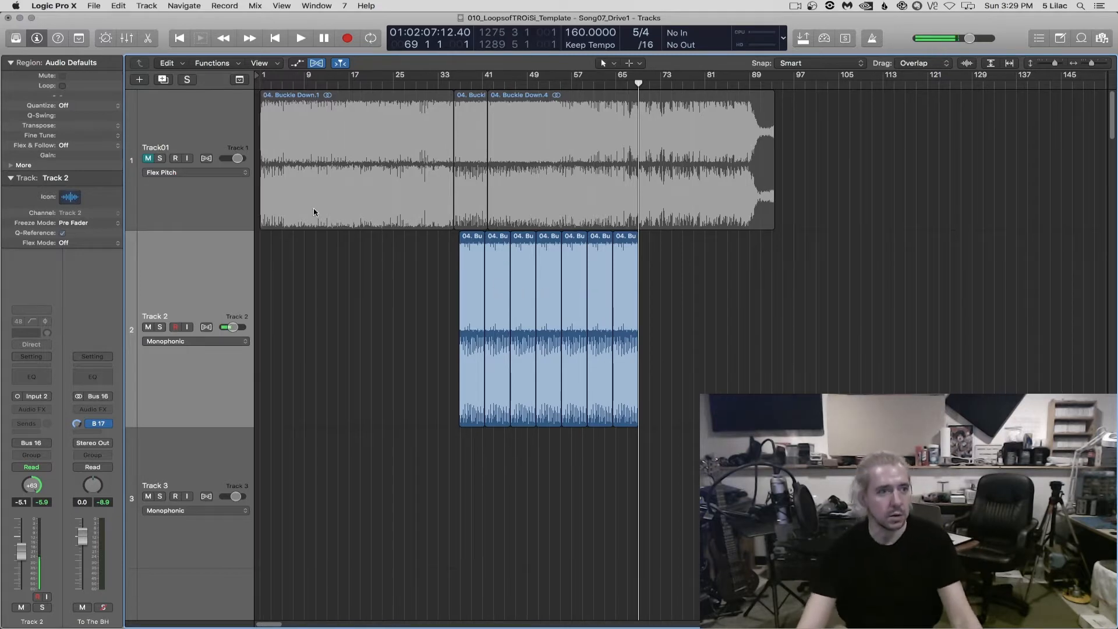
Swap the mutes so Track 2 is silent and Track01 sounds, and play the song from about bar 23
{"action": "left_click", "coordinate": [148, 327]}
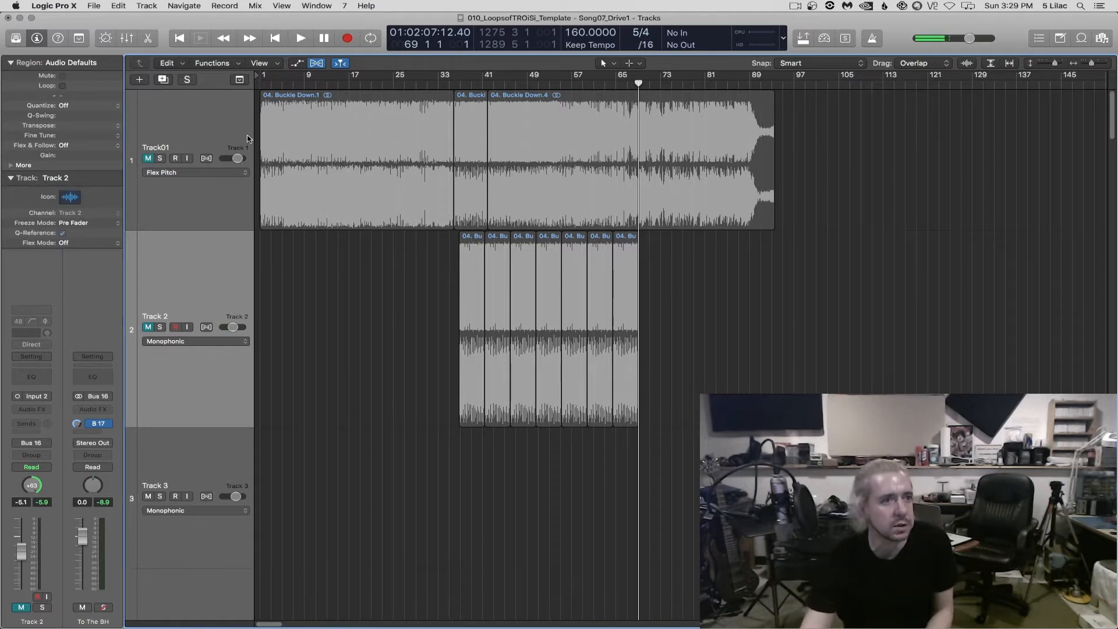
{"action": "left_click", "coordinate": [148, 159]}
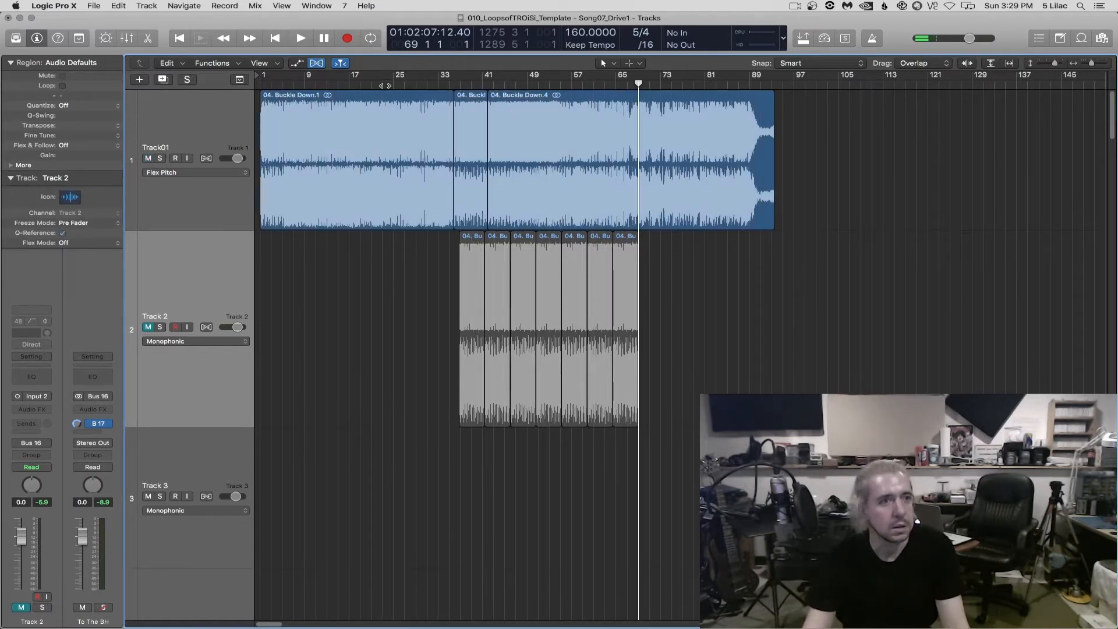
{"action": "double_click", "coordinate": [382, 86]}
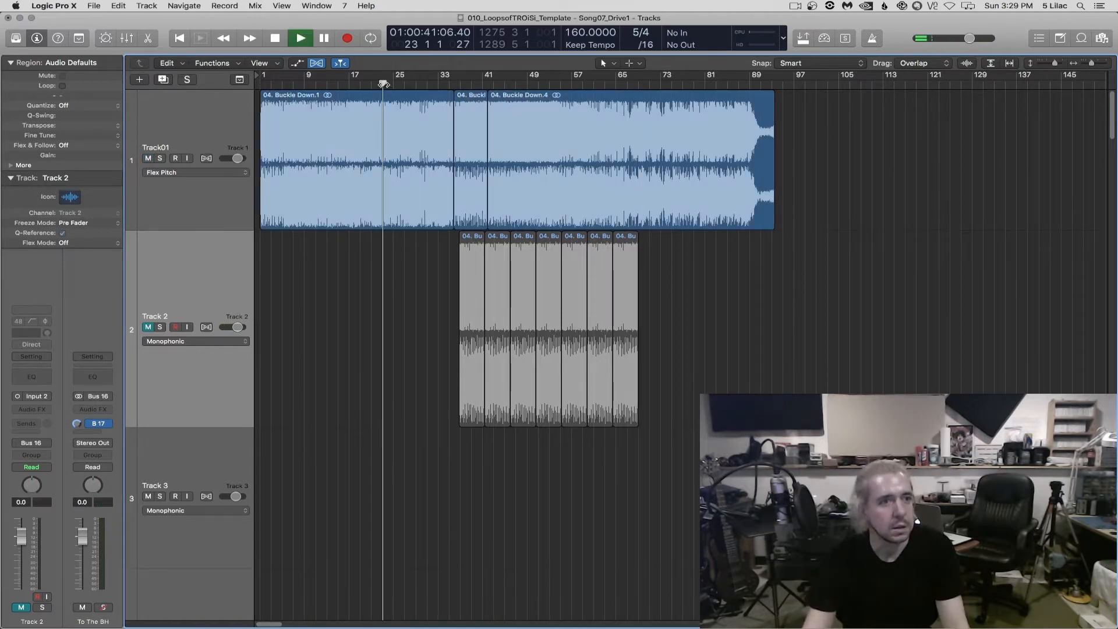
Stop playback and bounce the first Track01 region to a PCM Wave file named 01_BuckleDownSynth
{"action": "key", "text": "space"}
{"action": "left_click", "coordinate": [449, 85]}
{"action": "left_click", "coordinate": [308, 112]}
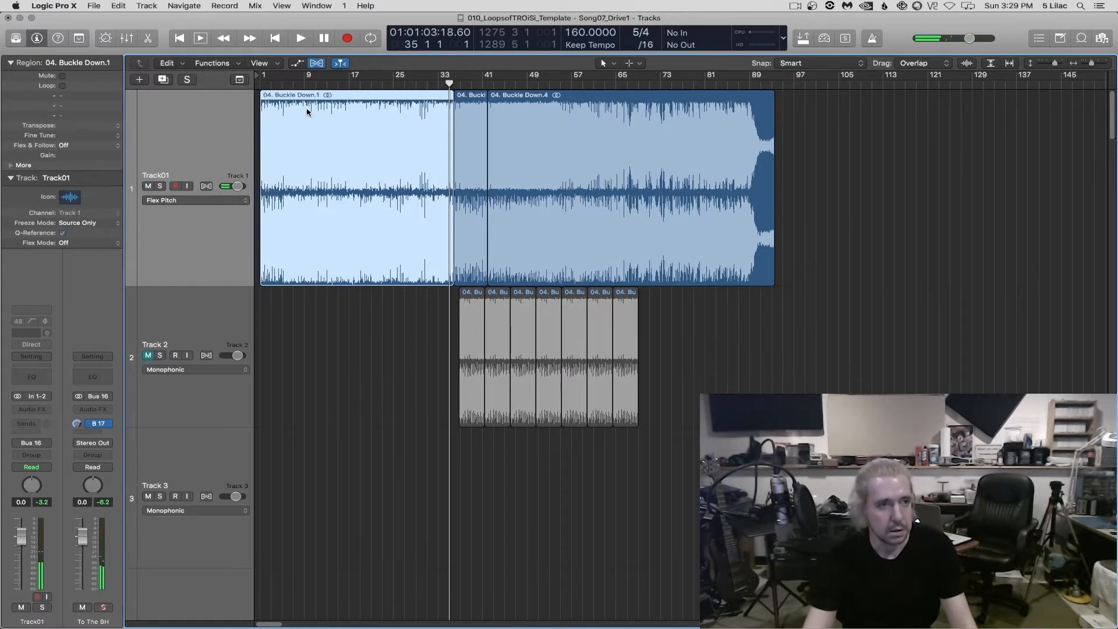
{"action": "key", "text": "super+b"}
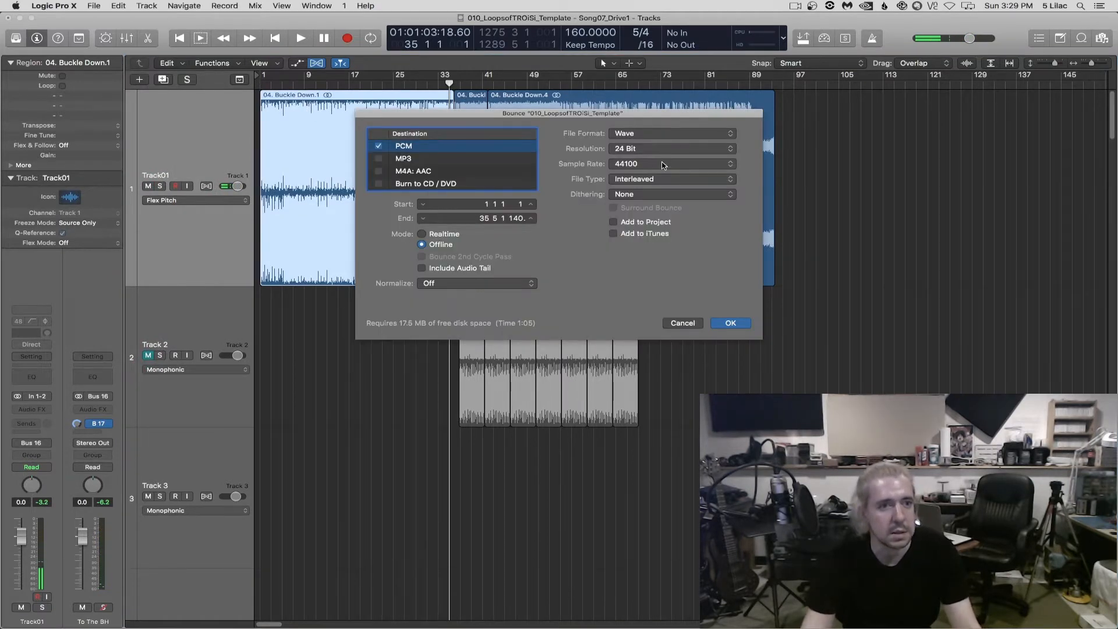
{"action": "key", "text": "Return"}
{"action": "type", "text": "01_BuckleDownSynth"}
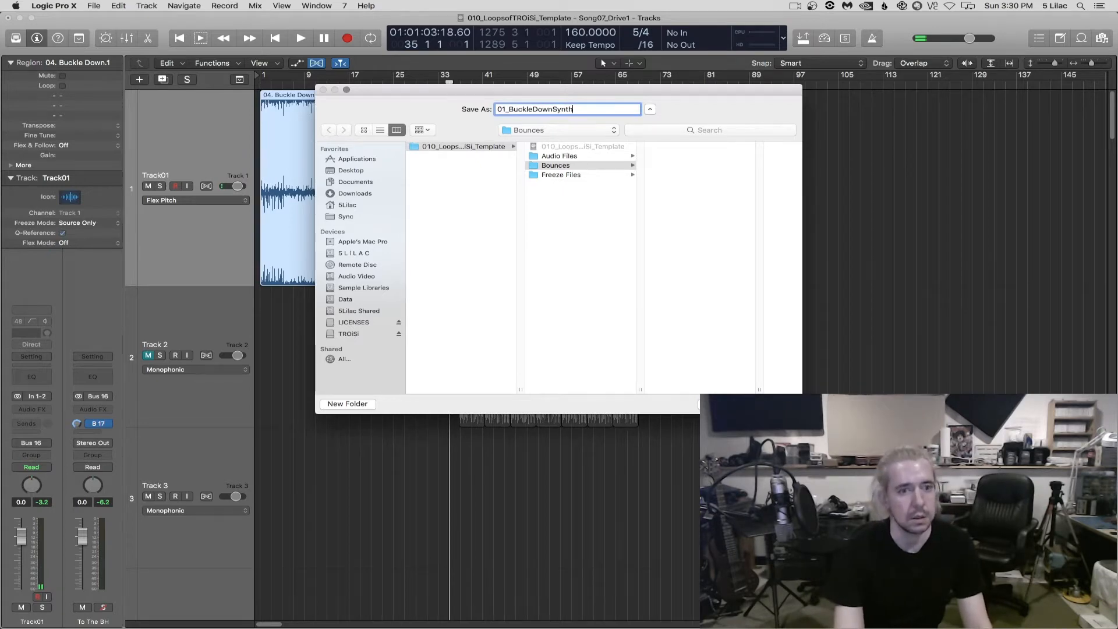
{"action": "key", "text": "Return"}
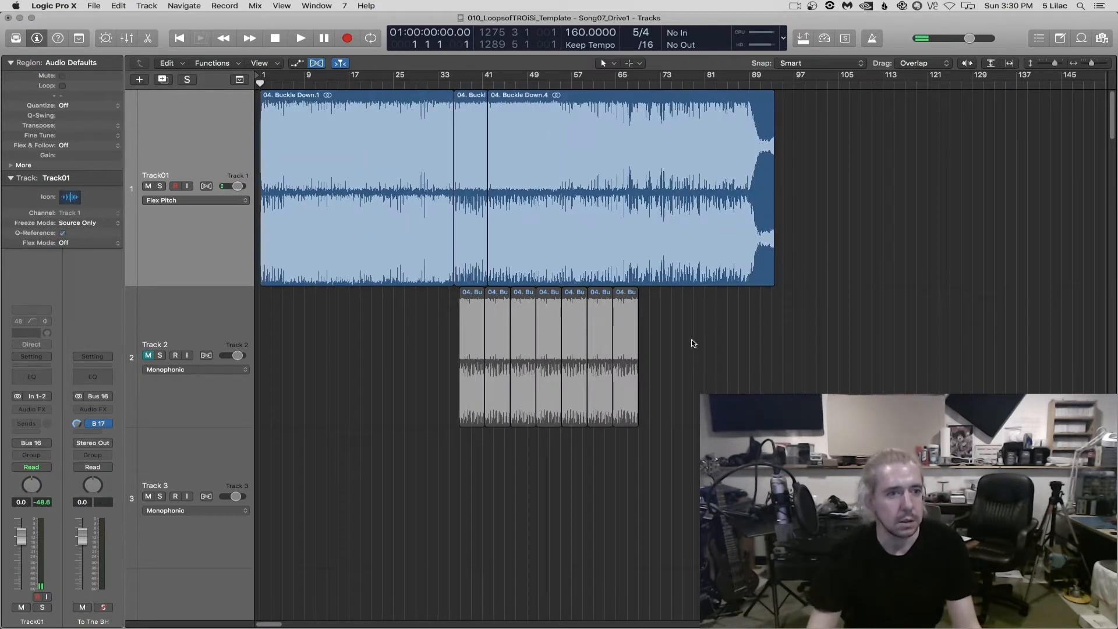
Unmute Track 2, mute Track01, and play the loop chain from about bar 40 to about bar 48
{"action": "left_click", "coordinate": [148, 356]}
{"action": "left_click", "coordinate": [149, 186]}
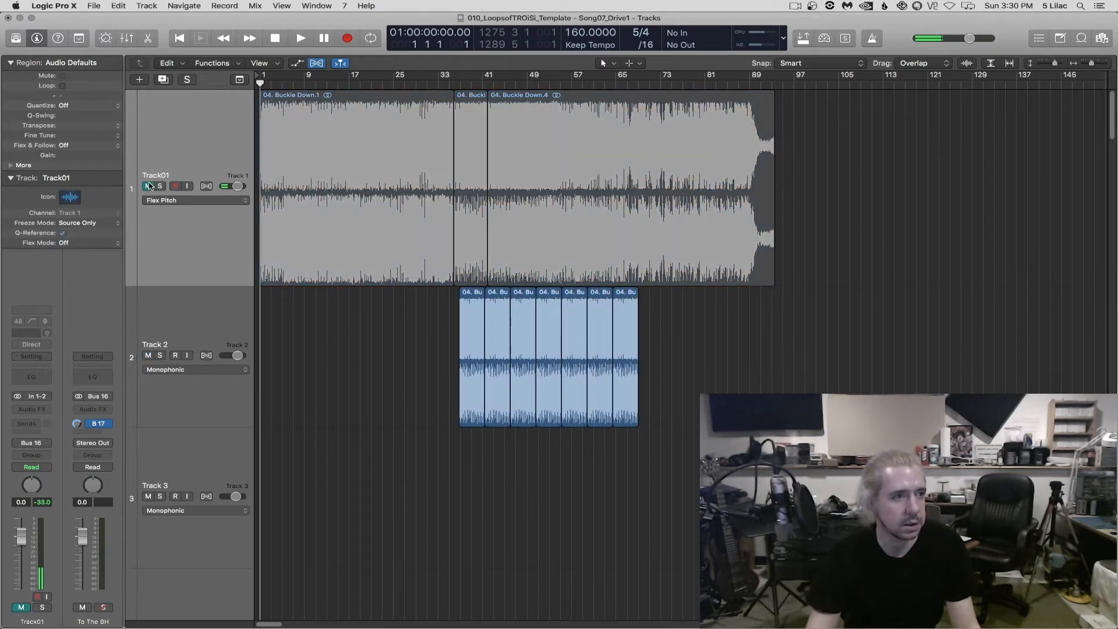
{"action": "left_click", "coordinate": [477, 83]}
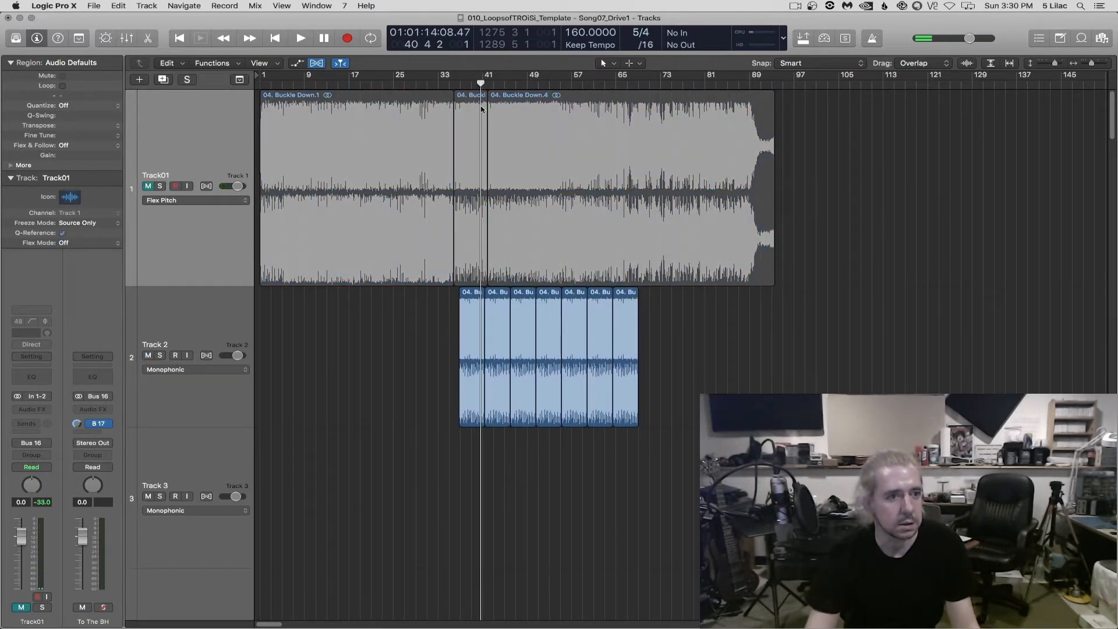
{"action": "key", "text": "super+Right"}
{"action": "key", "text": "space"}
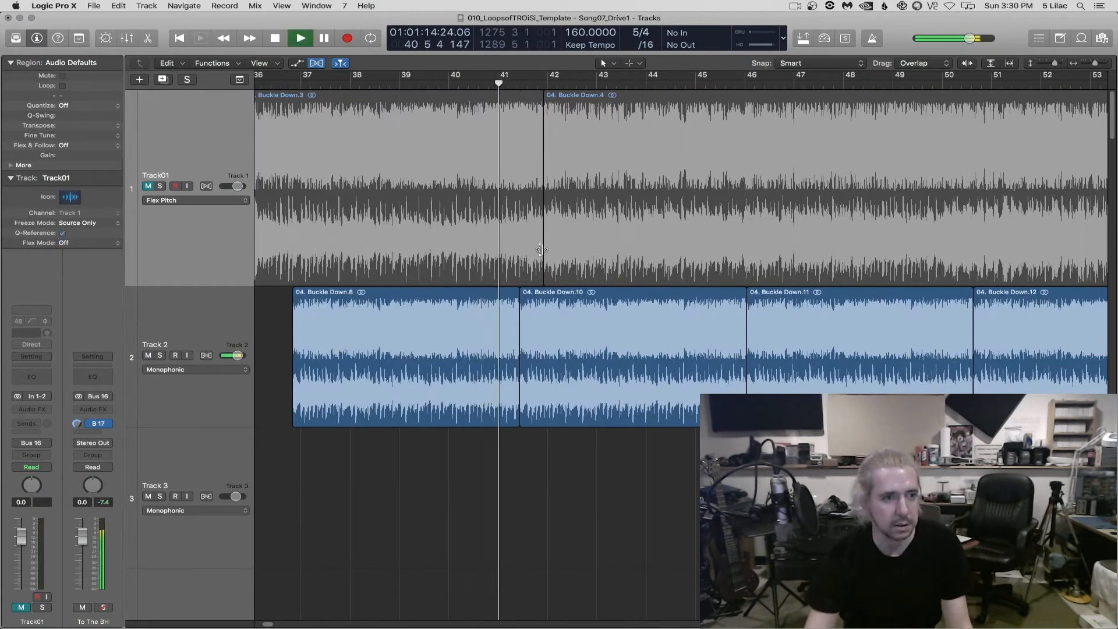
{"action": "scroll", "coordinate": [641, 319], "scroll_direction": "down", "scroll_amount": 2}
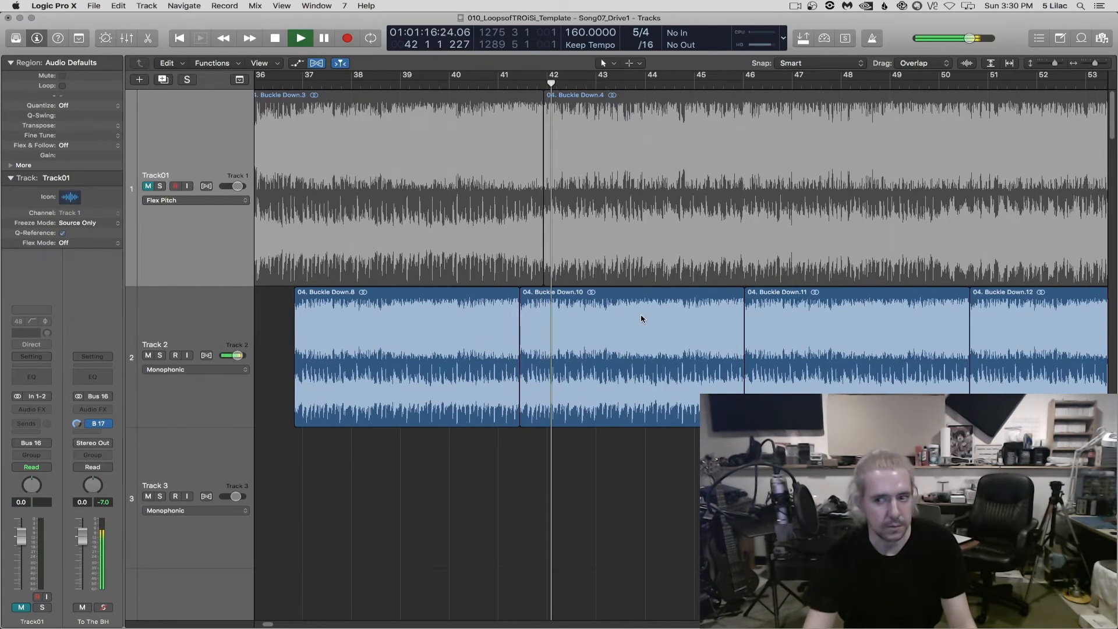
{"action": "scroll", "coordinate": [642, 319], "scroll_direction": "down", "scroll_amount": 2}
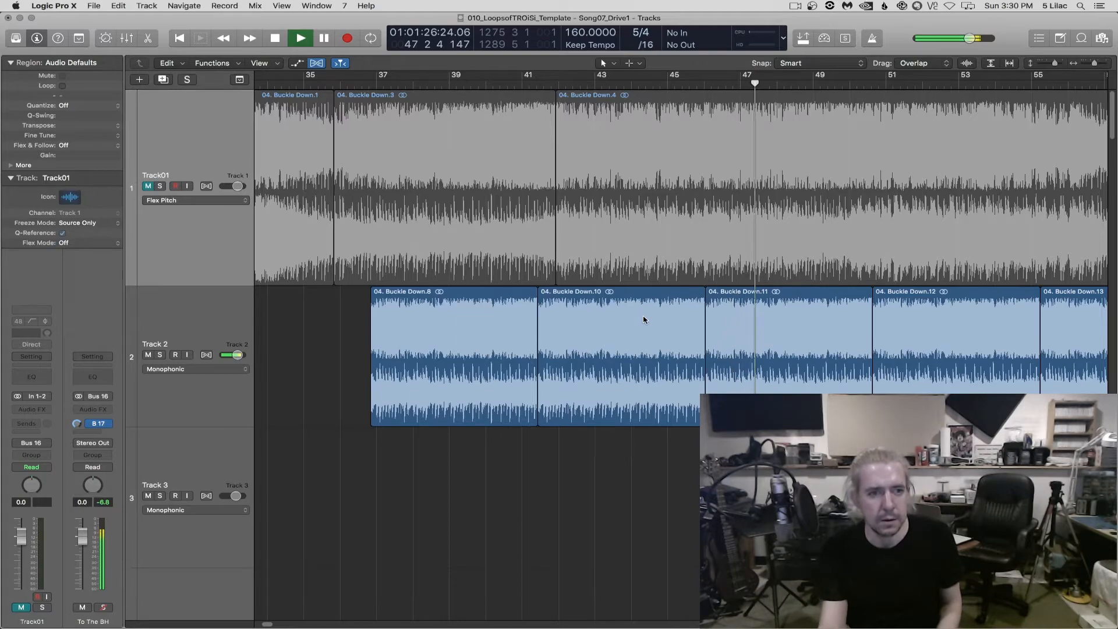
{"action": "key", "text": "super+Left"}
{"action": "key", "text": "super+Left"}
{"action": "key", "text": "super+Left"}
{"action": "key", "text": "super+Left"}
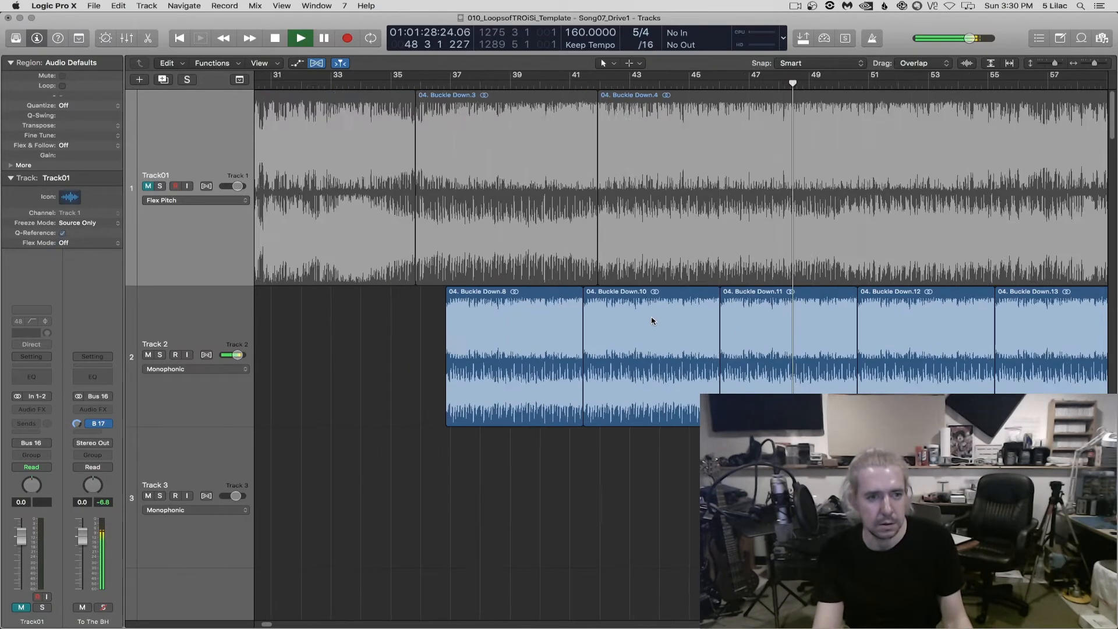
{"action": "key", "text": "space"}
Bounce the seven loop regions on Track 2 to a 16-bit PCM Wave file named 02_BuckleDown, with POW-r #1 dithering
{"action": "key", "text": "super+Left"}
{"action": "key", "text": "super+Left"}
{"action": "key", "text": "super+Left"}
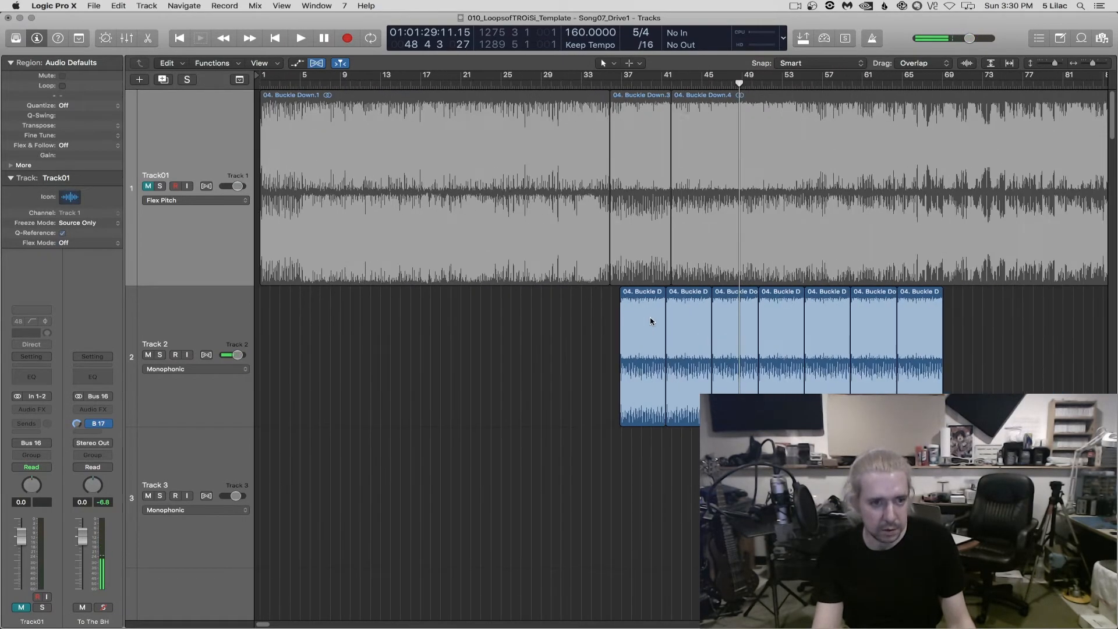
{"action": "key", "text": "super+b"}
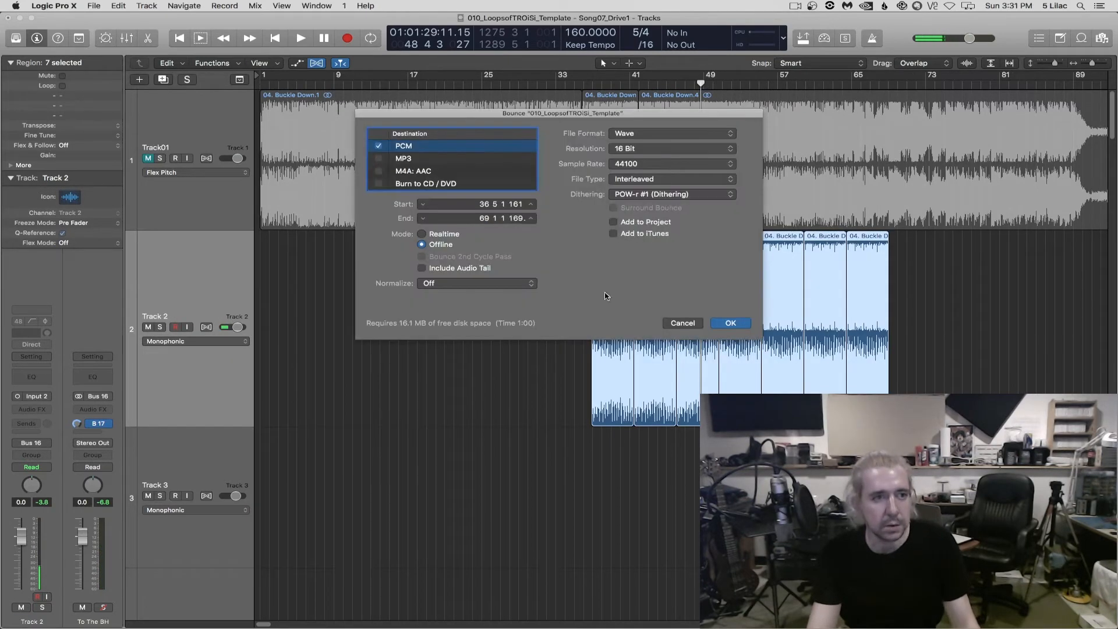
{"action": "left_click", "coordinate": [730, 322]}
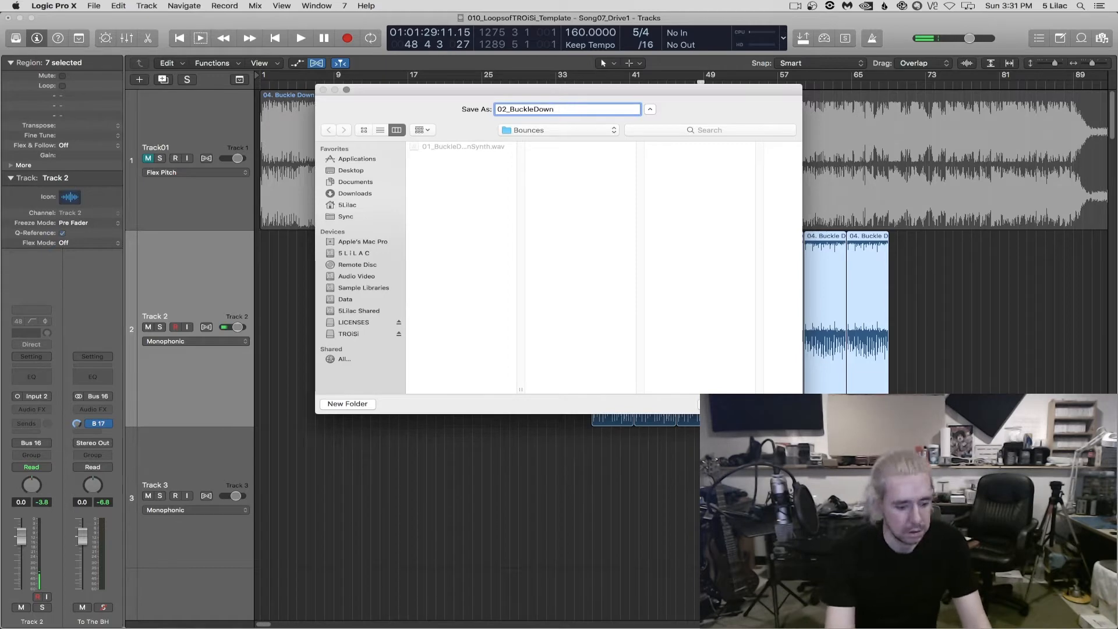
{"action": "key", "text": "Return"}
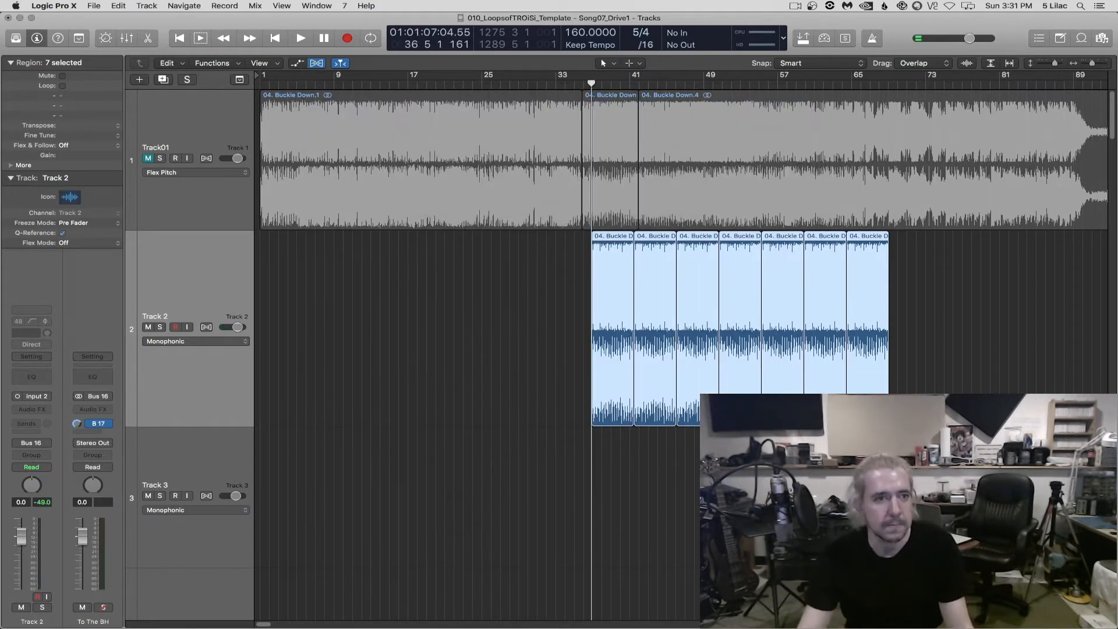
Mute Track 2, unmute Track01, and play the song from about bar 42 to about bar 58
{"action": "left_click", "coordinate": [149, 328]}
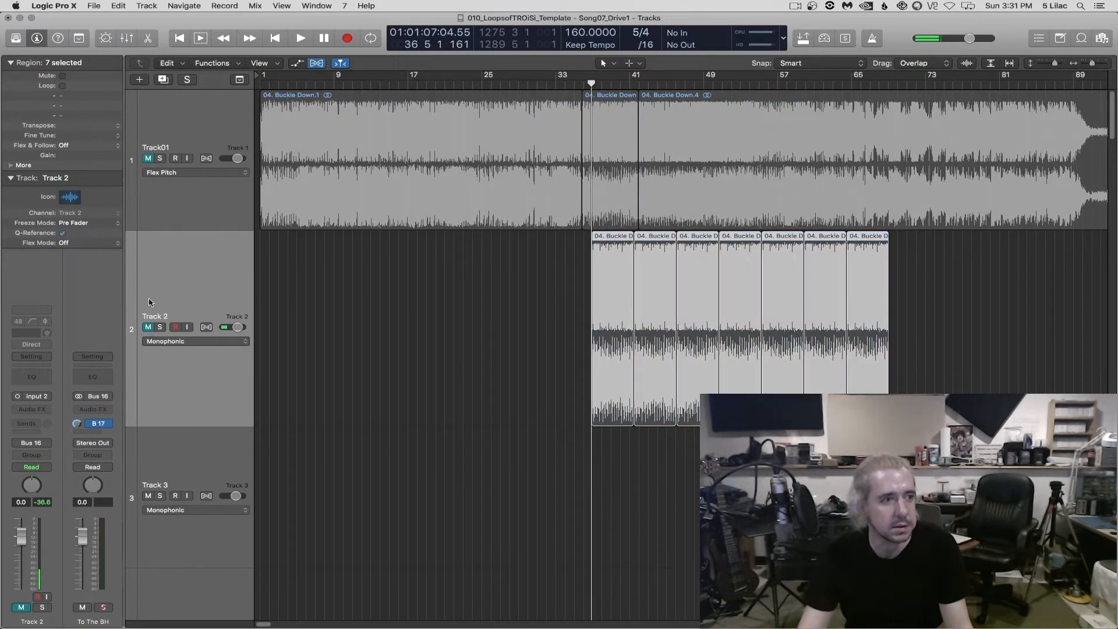
{"action": "left_click", "coordinate": [149, 159]}
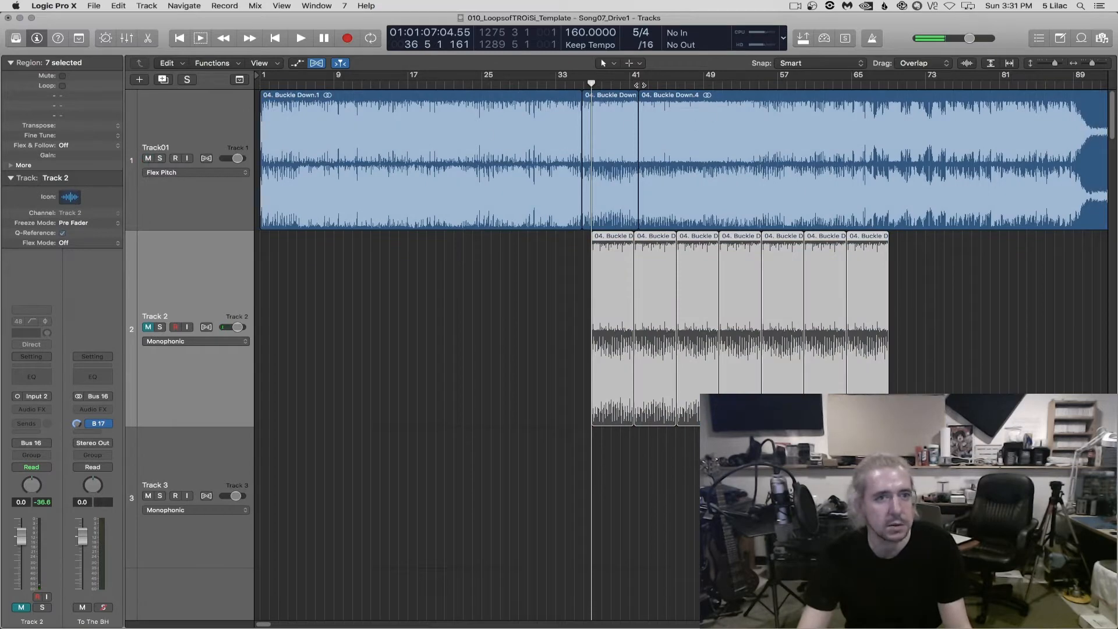
{"action": "left_click", "coordinate": [641, 84]}
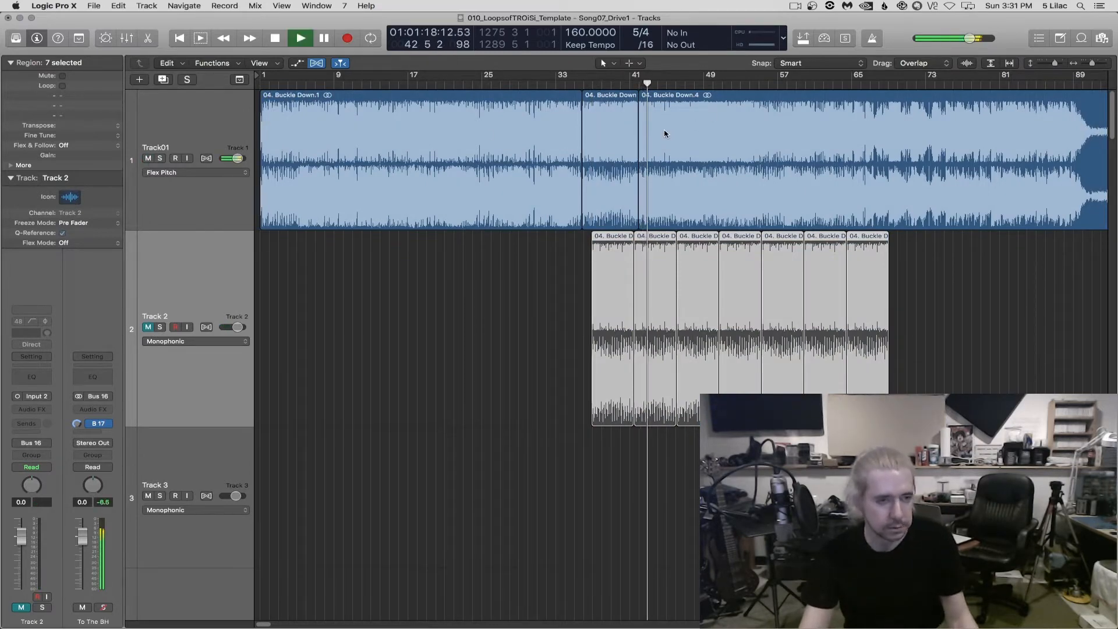
{"action": "scroll", "coordinate": [664, 134], "scroll_direction": "up", "scroll_amount": 10}
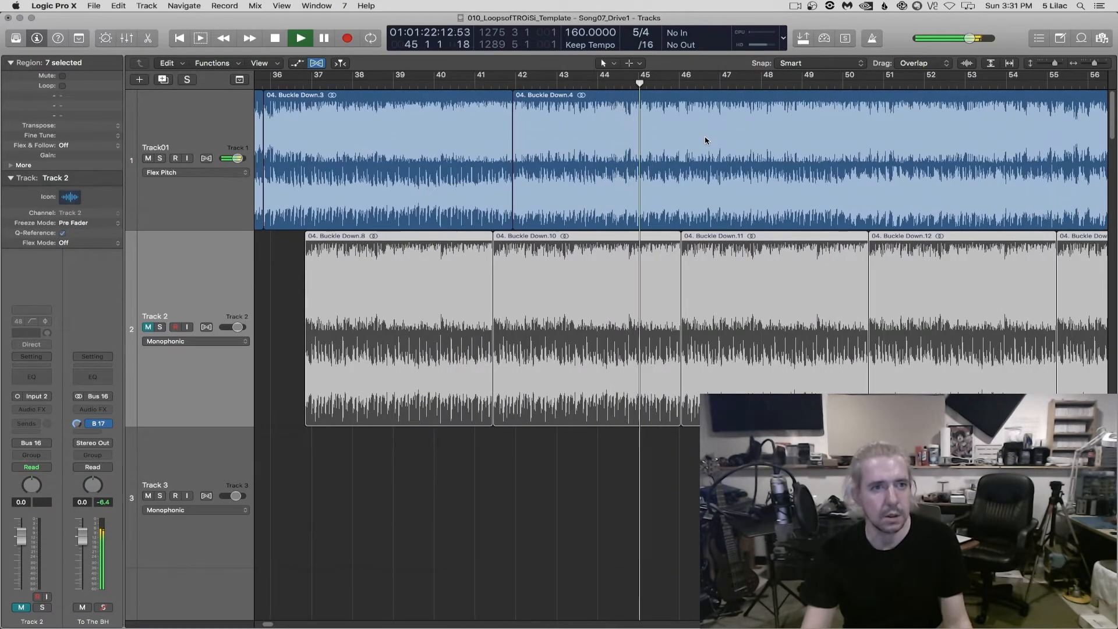
{"action": "scroll", "coordinate": [714, 139], "scroll_direction": "down", "scroll_amount": 5}
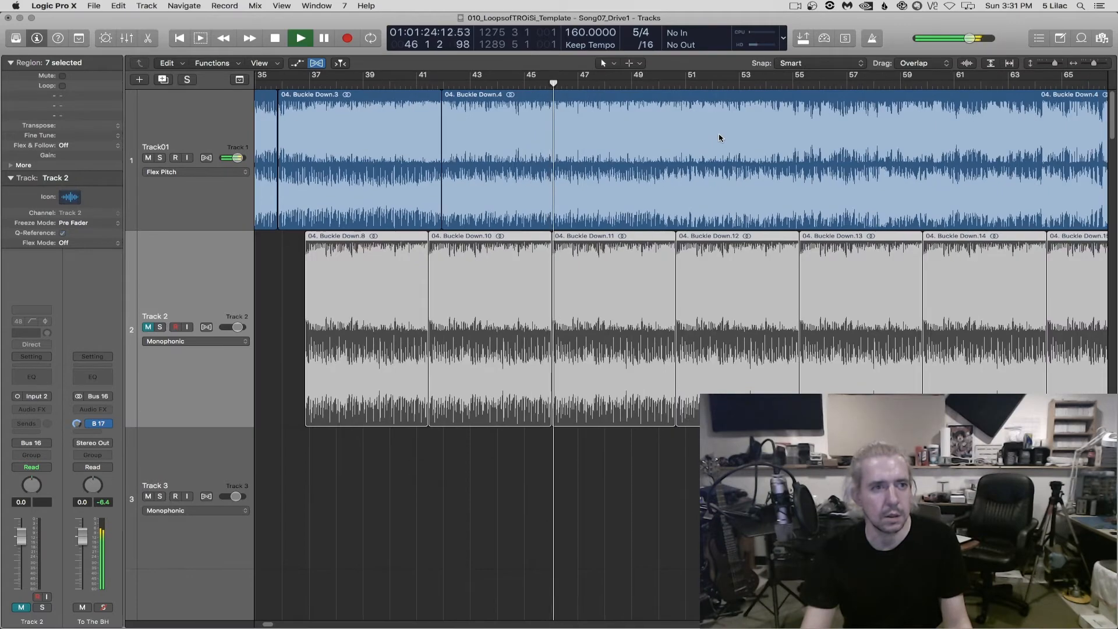
{"action": "scroll", "coordinate": [703, 136], "scroll_direction": "down", "scroll_amount": 1}
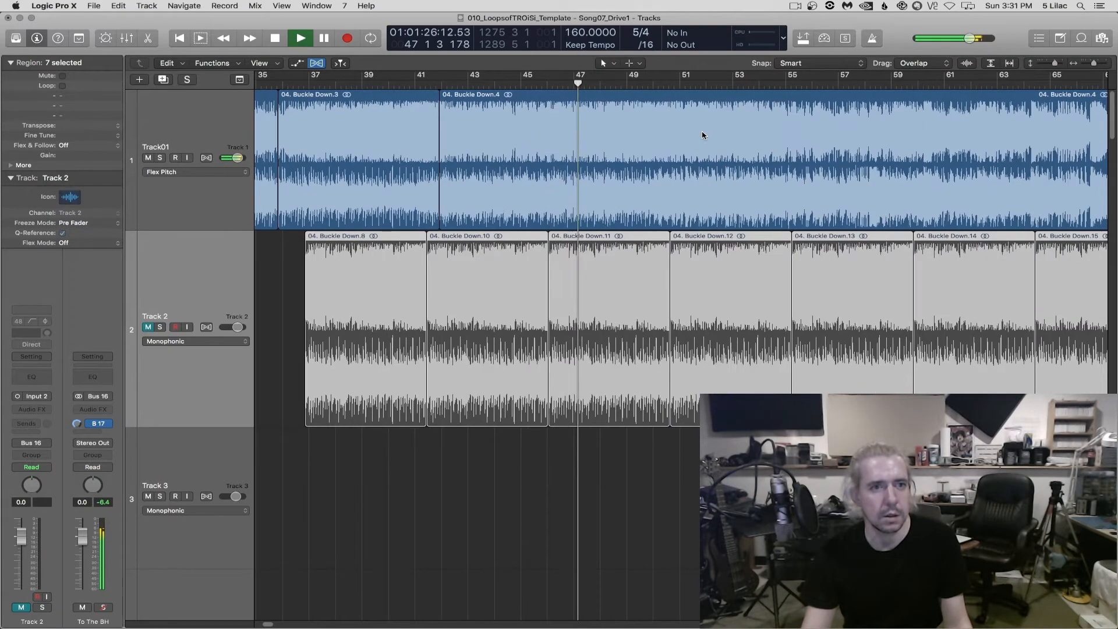
{"action": "scroll", "coordinate": [703, 135], "scroll_direction": "down", "scroll_amount": 5}
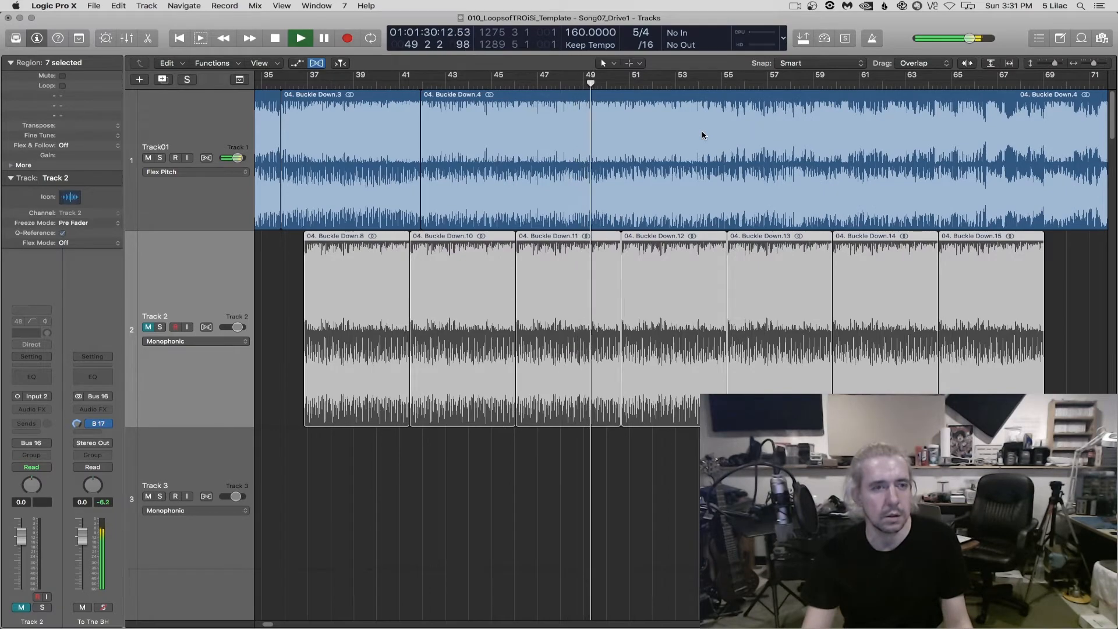
{"action": "scroll", "coordinate": [703, 135], "scroll_direction": "down", "scroll_amount": 3}
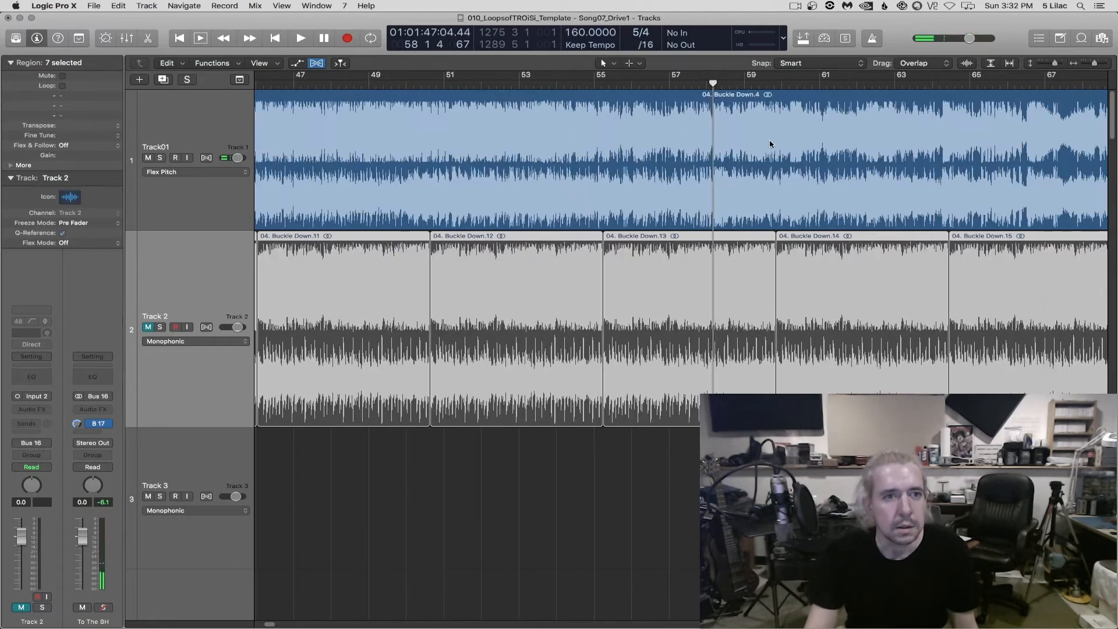
Split the last Track01 region just after bar 58, near 58 1 4
{"action": "scroll", "coordinate": [693, 142], "scroll_direction": "up", "scroll_amount": 6}
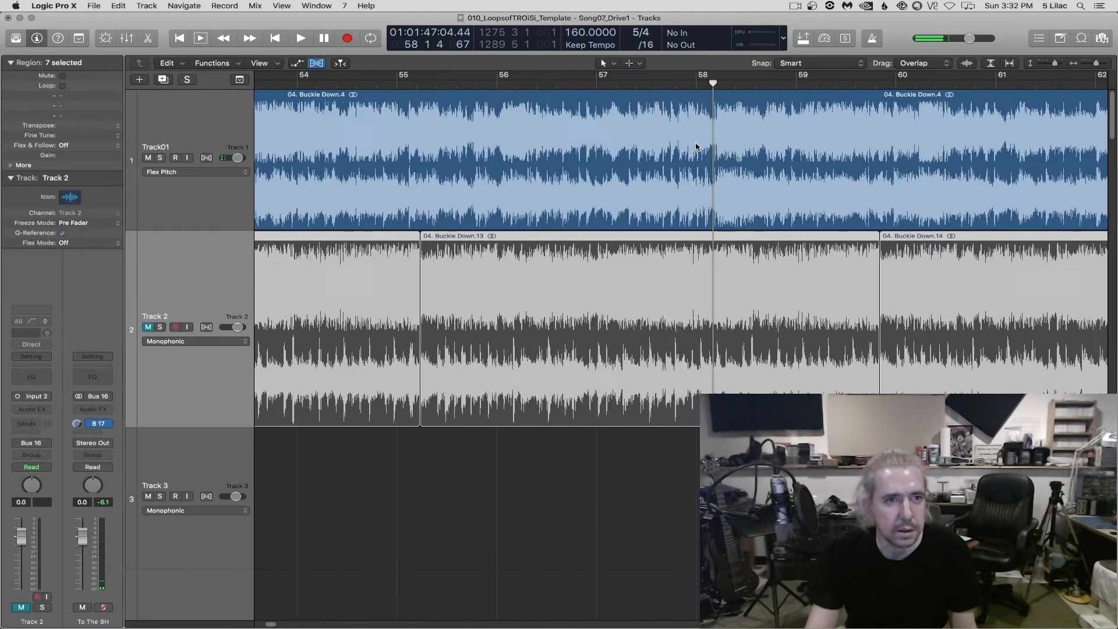
{"action": "scroll", "coordinate": [696, 147], "scroll_direction": "up", "scroll_amount": 5}
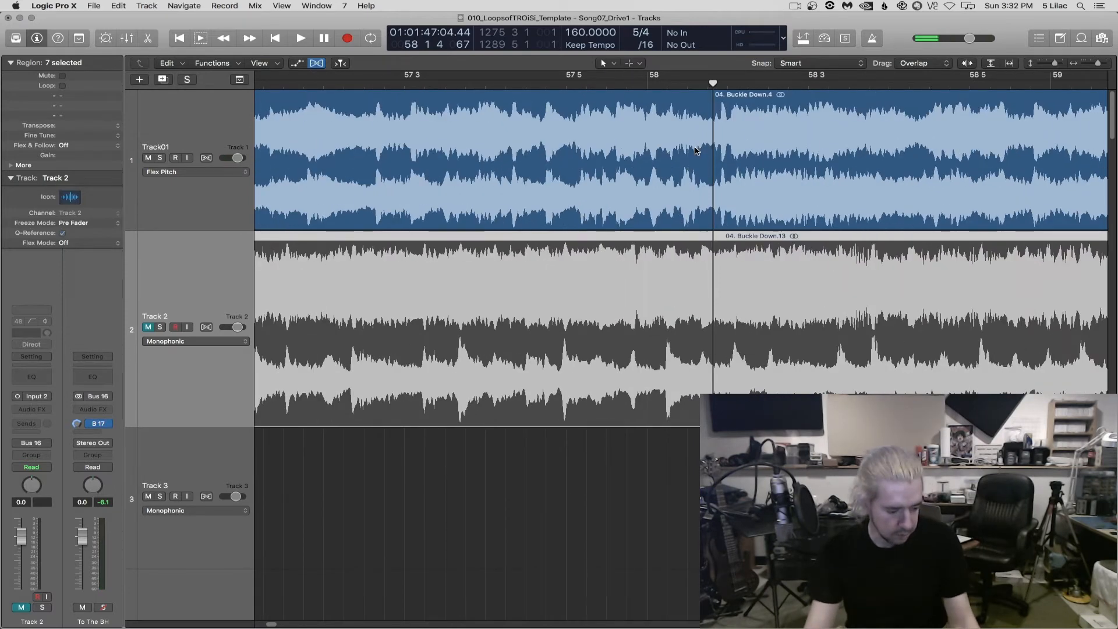
{"action": "key", "text": "t"}
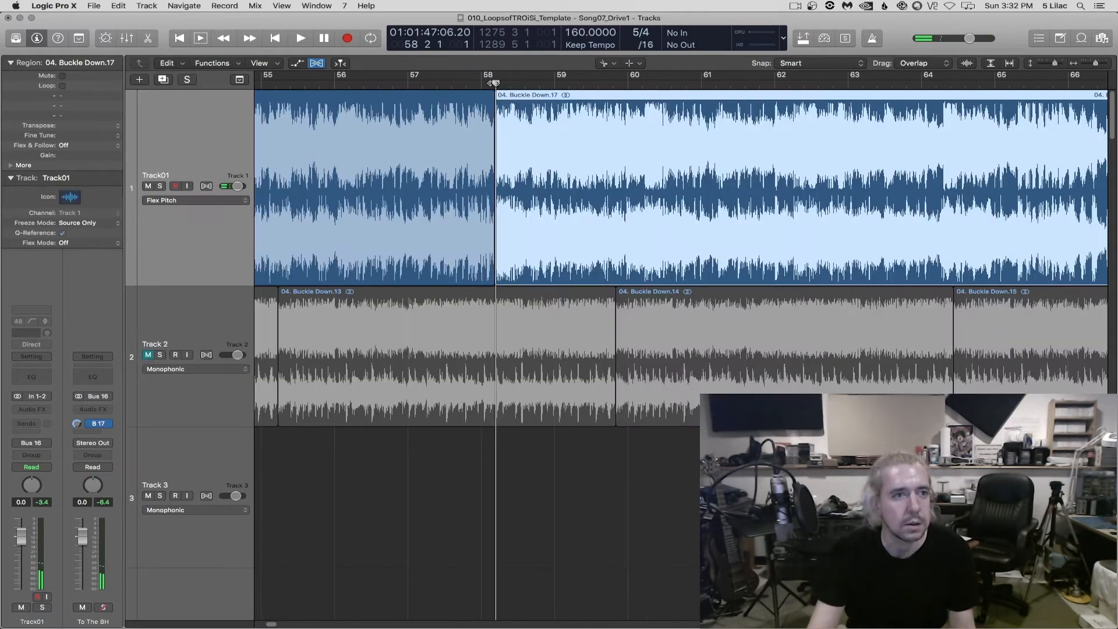
Play Track01 from the cut near bar 58 to about bar 65 and examine the waveform there
{"action": "key", "text": "space"}
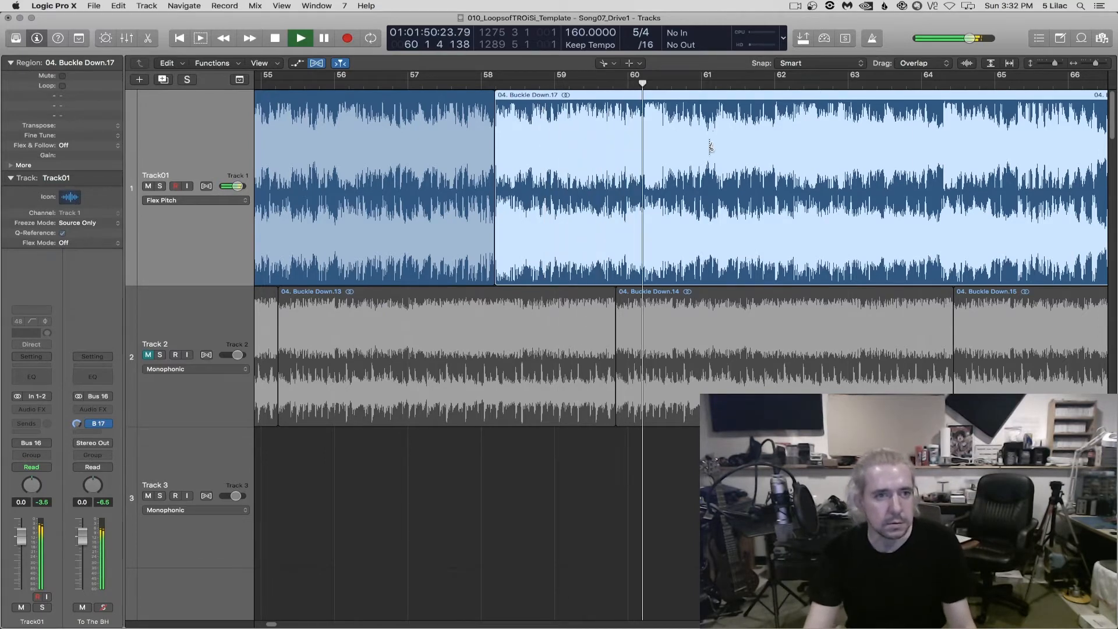
{"action": "scroll", "coordinate": [731, 146], "scroll_direction": "down", "scroll_amount": 2}
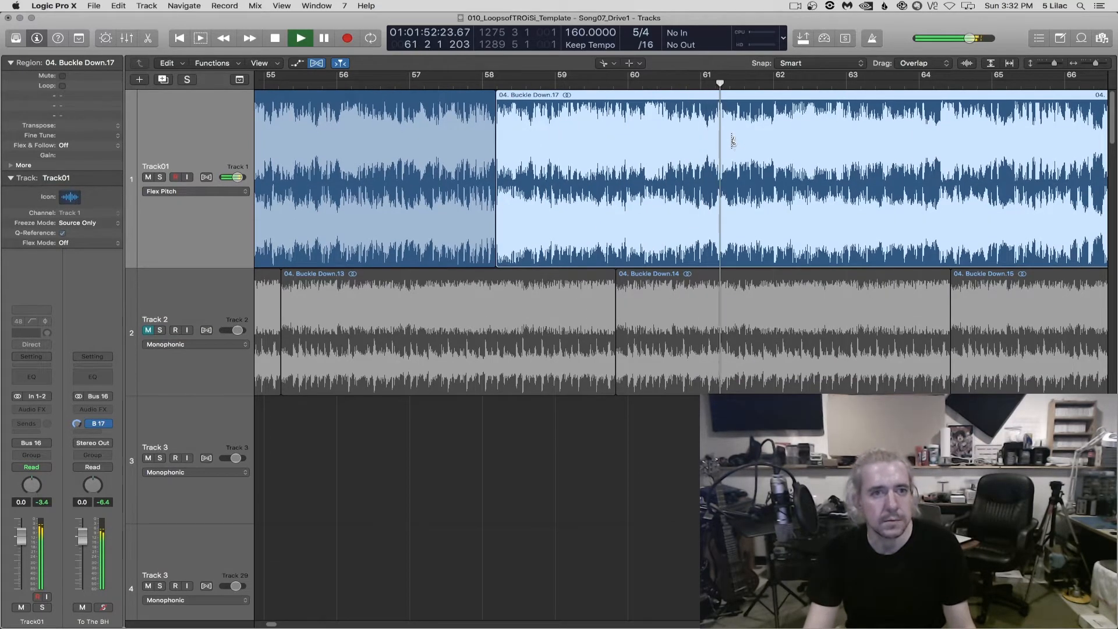
{"action": "key", "text": "space"}
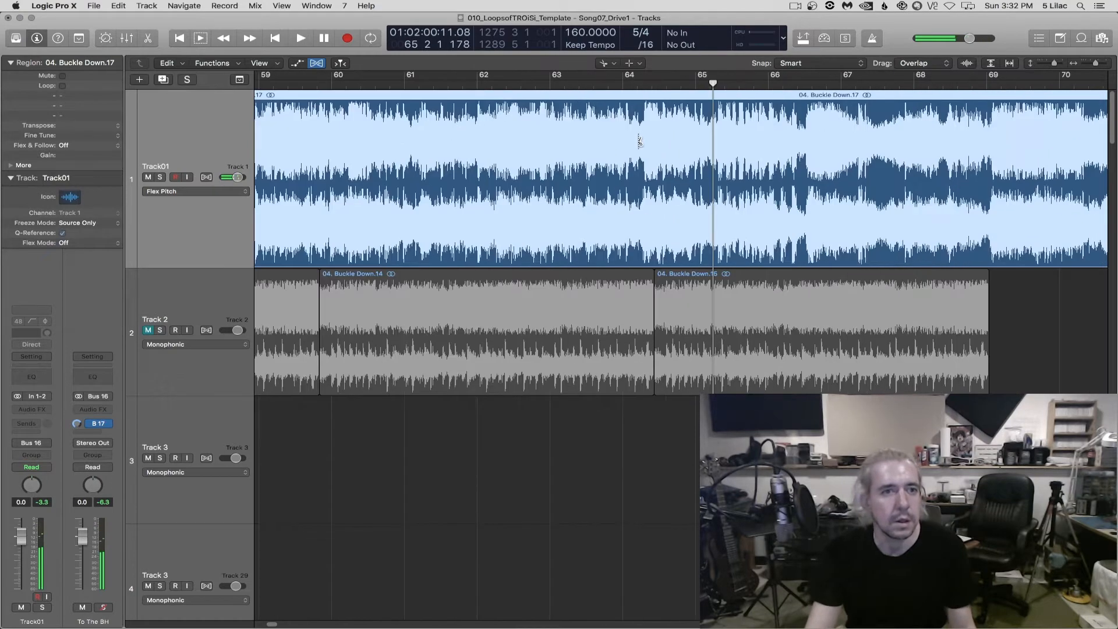
{"action": "key", "text": "super+Left"}
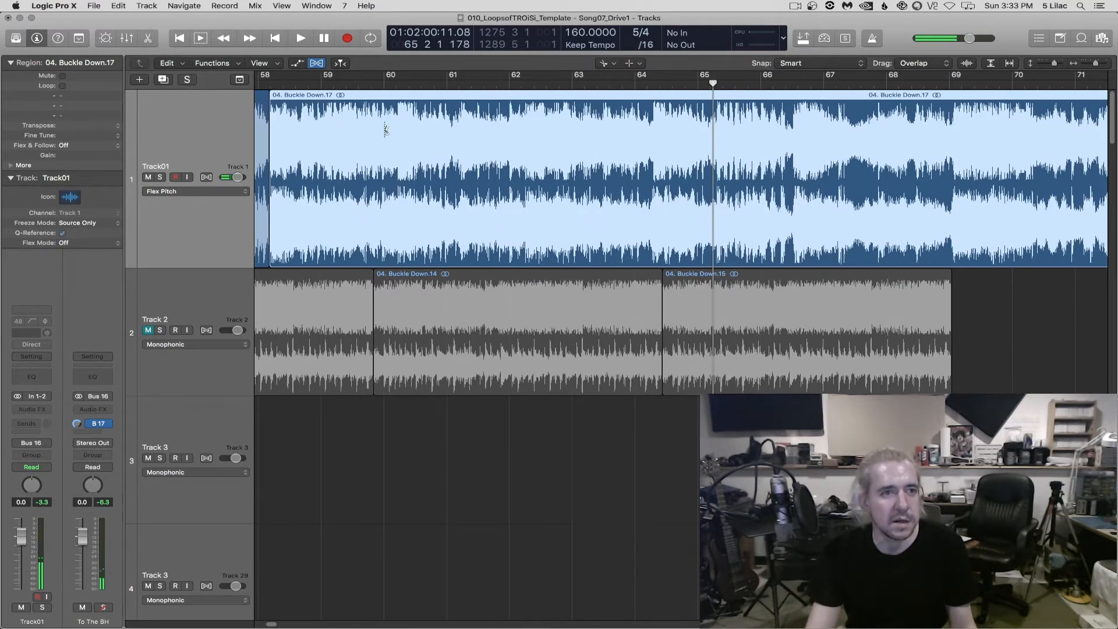
{"action": "scroll", "coordinate": [555, 130], "scroll_direction": "left", "scroll_amount": 1}
{"action": "scroll", "coordinate": [699, 151], "scroll_direction": "up", "scroll_amount": 10}
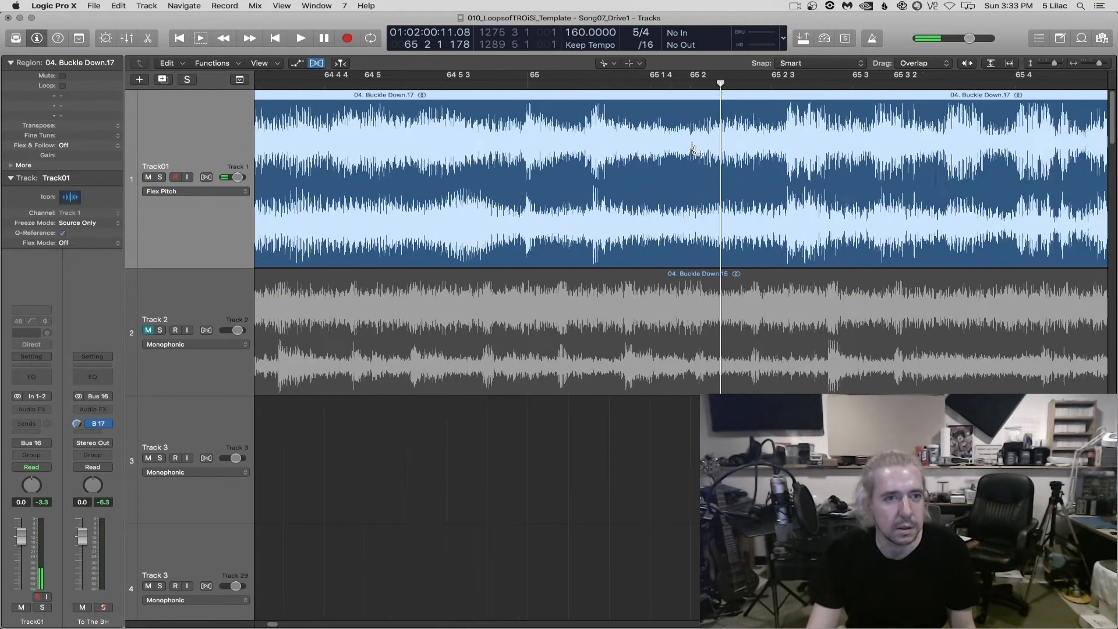
{"action": "scroll", "coordinate": [693, 151], "scroll_direction": "down", "scroll_amount": 8}
{"action": "scroll", "coordinate": [693, 150], "scroll_direction": "down", "scroll_amount": 2}
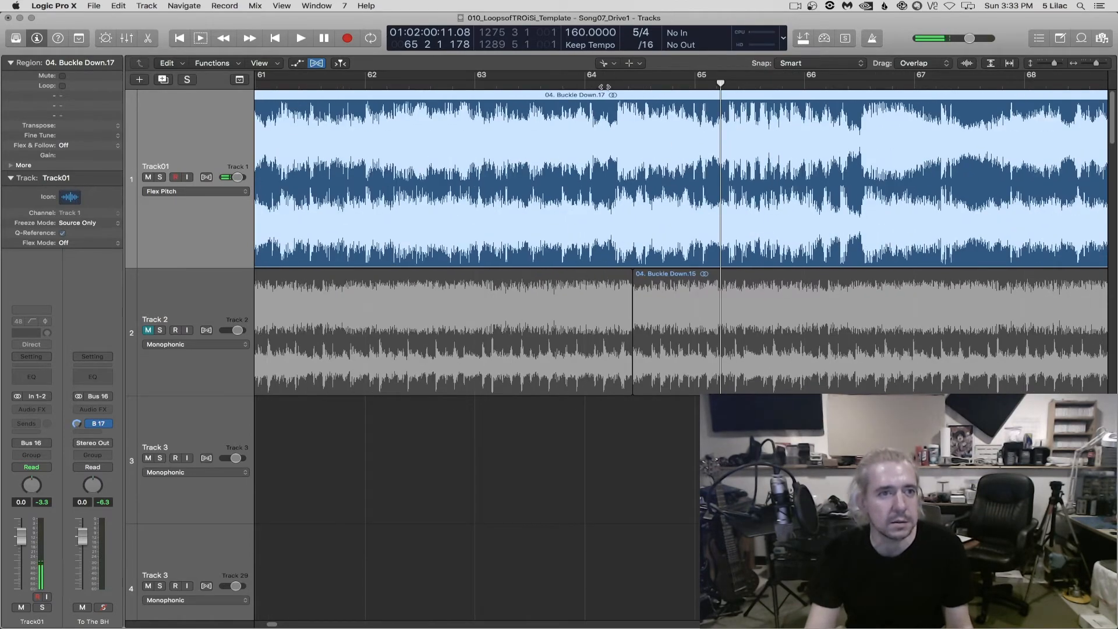
Replay the song from bar 64 to just past bar 66 to locate the next section change
{"action": "left_click", "coordinate": [585, 85]}
{"action": "key", "text": "space"}
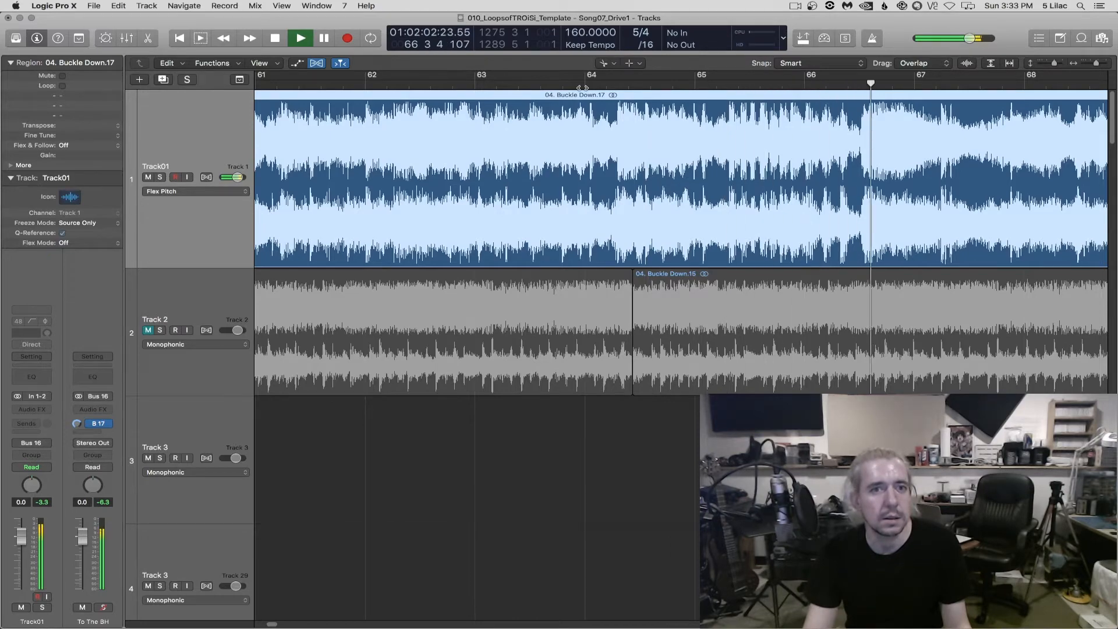
{"action": "key", "text": "space"}
Split the last Track01 region at the start of the louder waveform just after 65 2 3
{"action": "scroll", "coordinate": [768, 87], "scroll_direction": "down", "scroll_amount": 2}
{"action": "left_click", "coordinate": [768, 86]}
{"action": "scroll", "coordinate": [768, 164], "scroll_direction": "up", "scroll_amount": 8}
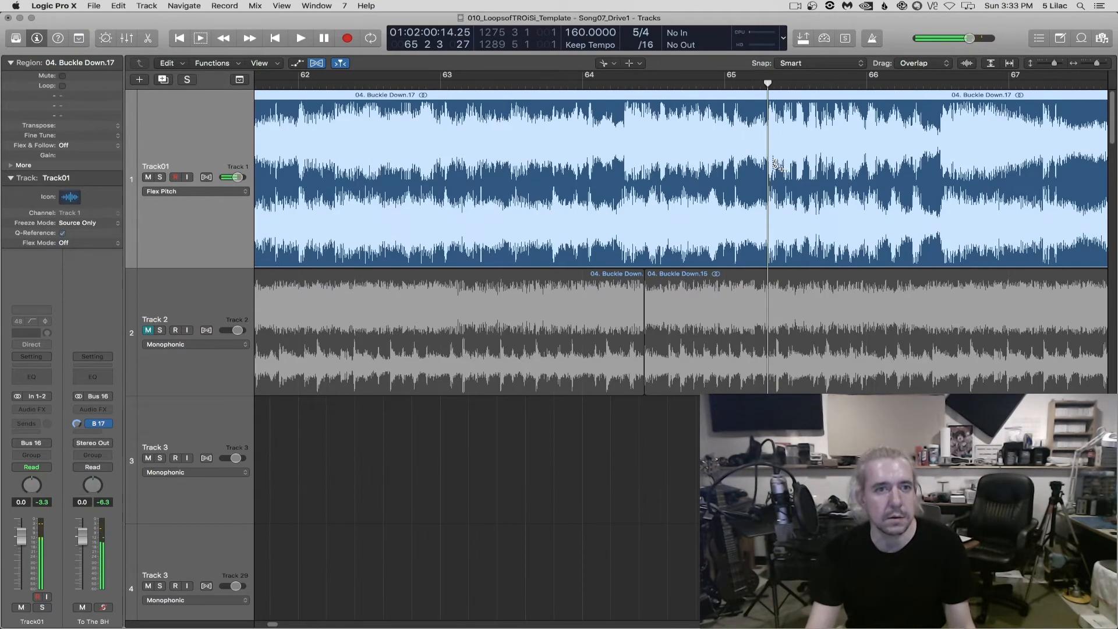
{"action": "scroll", "coordinate": [768, 164], "scroll_direction": "up", "scroll_amount": 6}
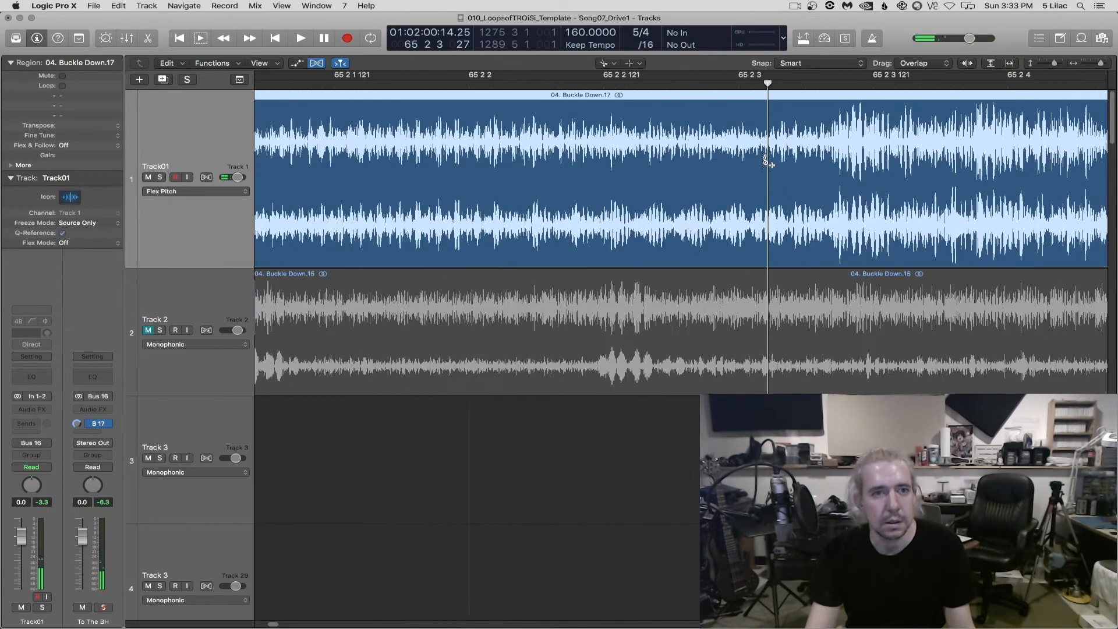
{"action": "left_click_drag", "start_coordinate": [831, 156], "coordinate": [831, 157]}
{"action": "scroll", "coordinate": [831, 158], "scroll_direction": "down", "scroll_amount": 15}
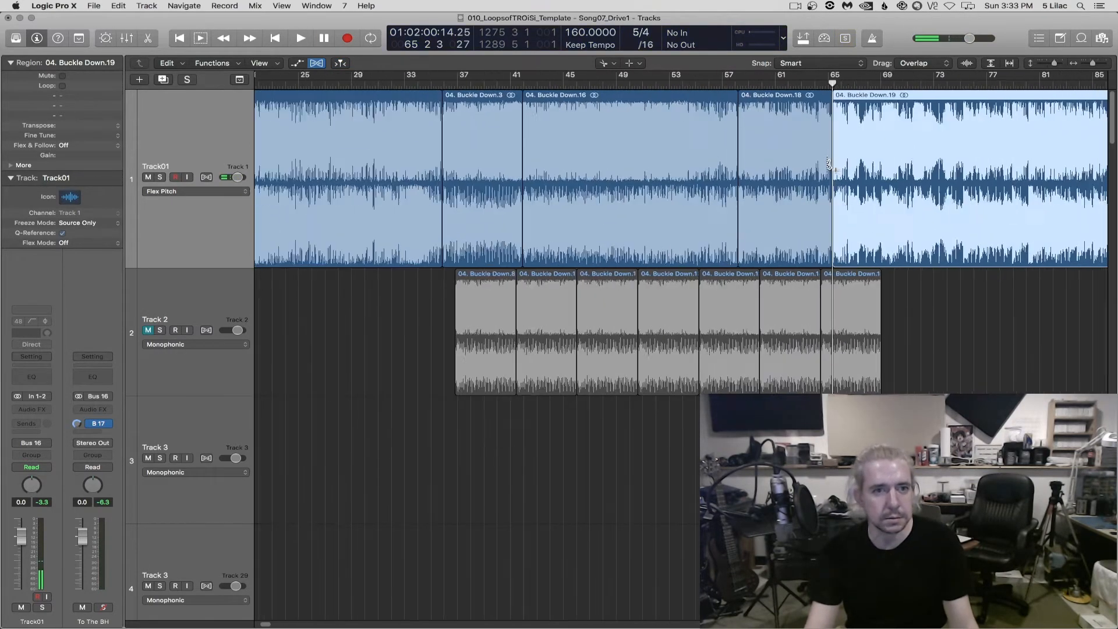
Copy the Track01 region between bars 58 and 65 and paste it into the empty area at bar 106
{"action": "key", "text": "t"}
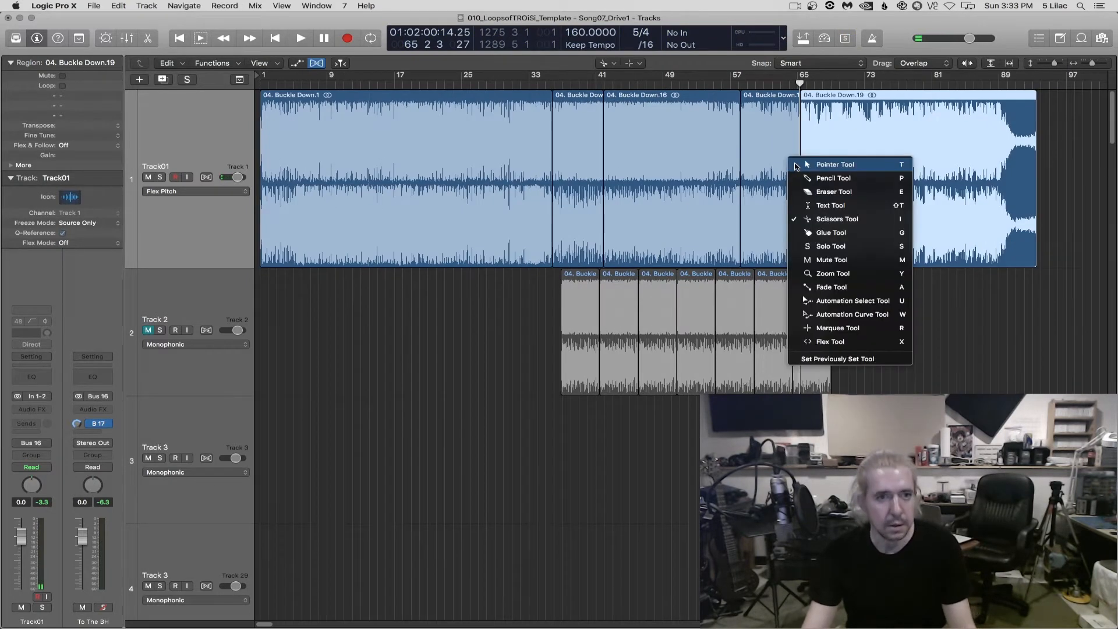
{"action": "key", "text": "t"}
{"action": "left_click", "coordinate": [763, 149]}
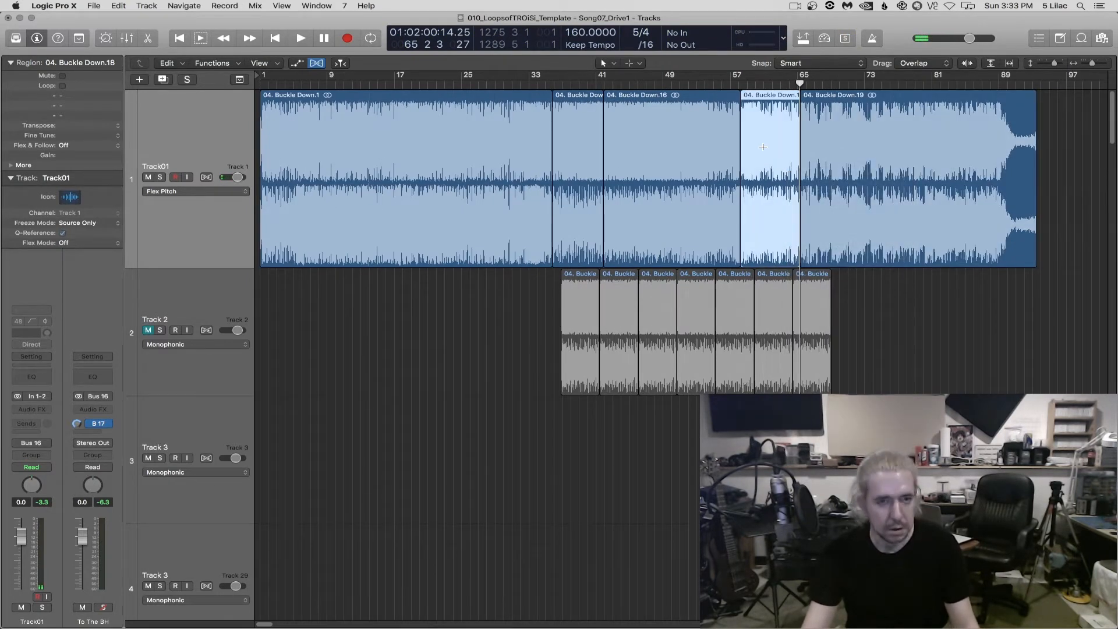
{"action": "scroll", "coordinate": [784, 155], "scroll_direction": "right", "scroll_amount": 10}
{"action": "left_click", "coordinate": [755, 80]}
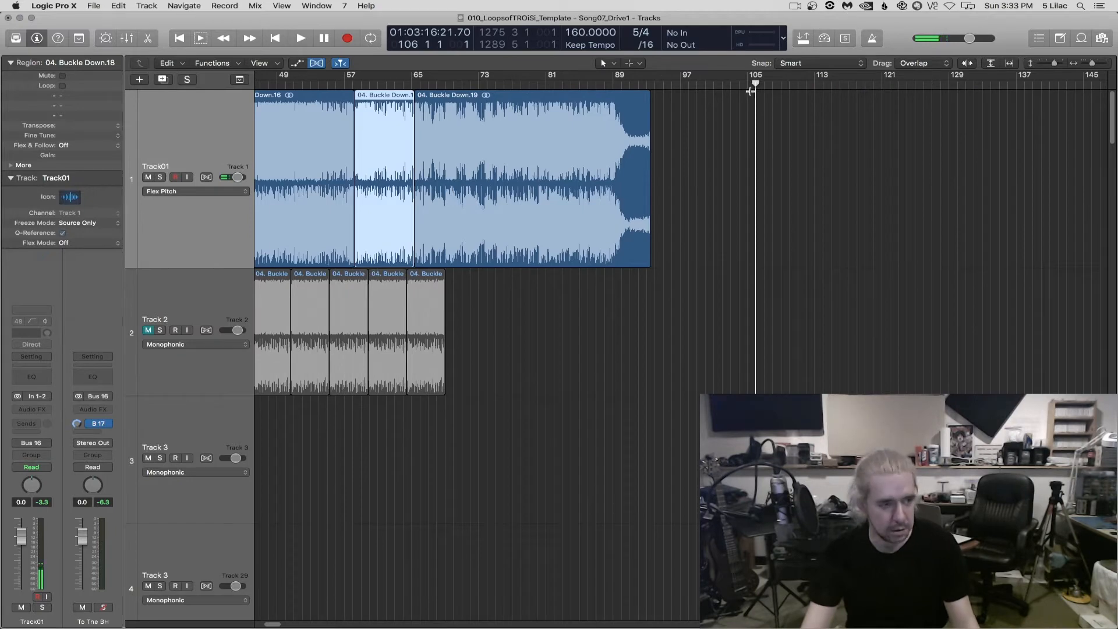
{"action": "key", "text": "super+v"}
Paste two more copies of the section back to back after the one at bar 106
{"action": "double_click", "coordinate": [759, 84]}
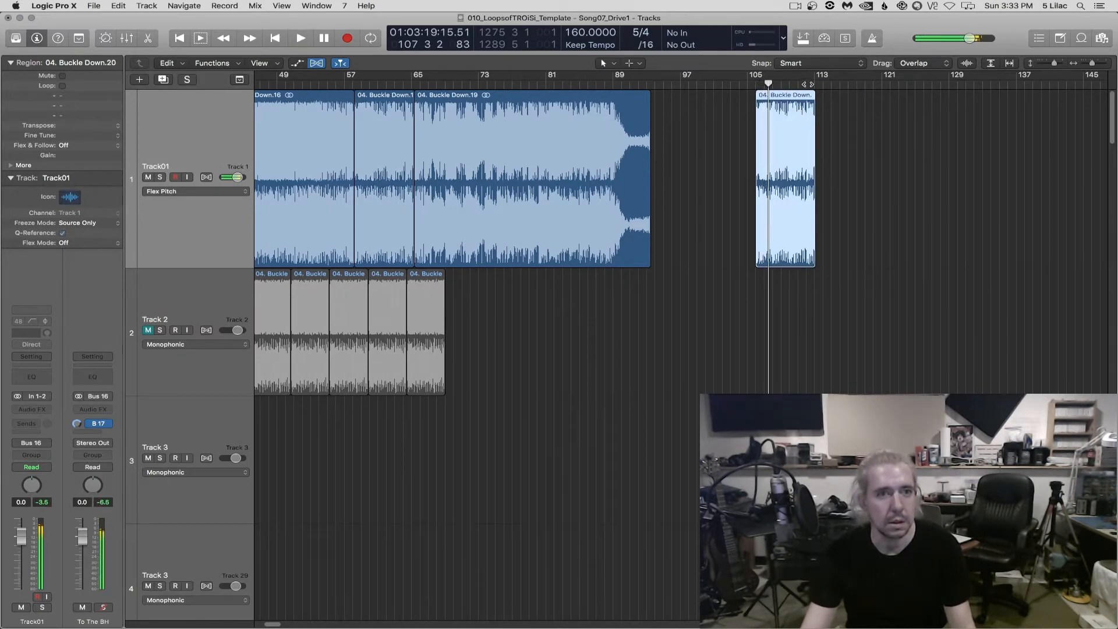
{"action": "left_click", "coordinate": [815, 84]}
{"action": "scroll", "coordinate": [609, 163], "scroll_direction": "right", "scroll_amount": 5}
{"action": "key", "text": "super+v"}
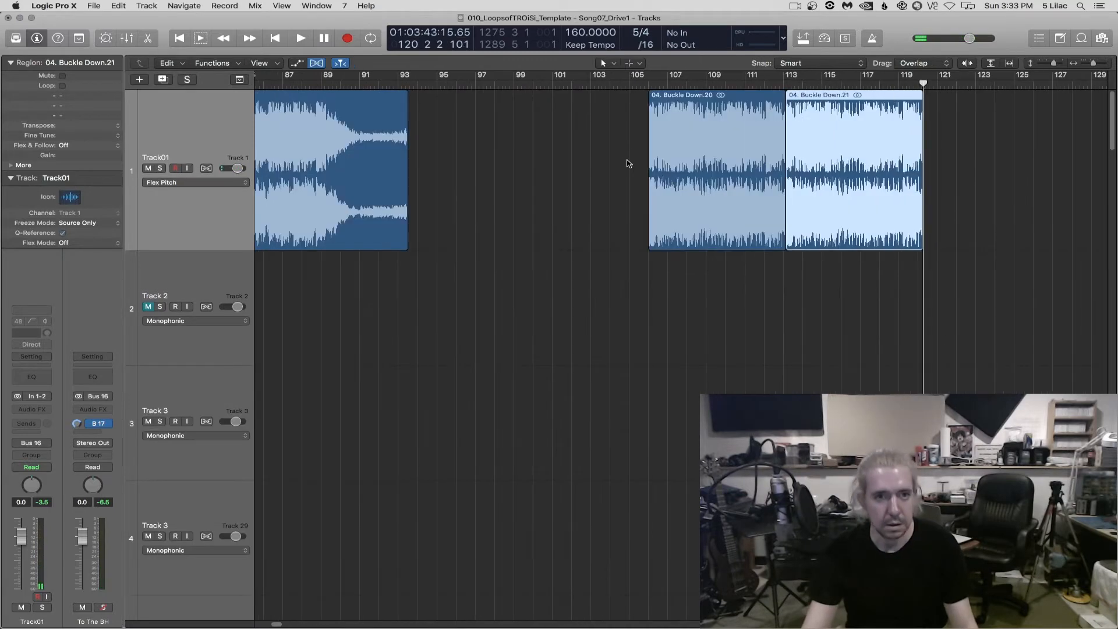
{"action": "key", "text": "super+v"}
Play the pasted copies from about bar 111 to bar 121 to check the loop joins
{"action": "left_click", "coordinate": [632, 84]}
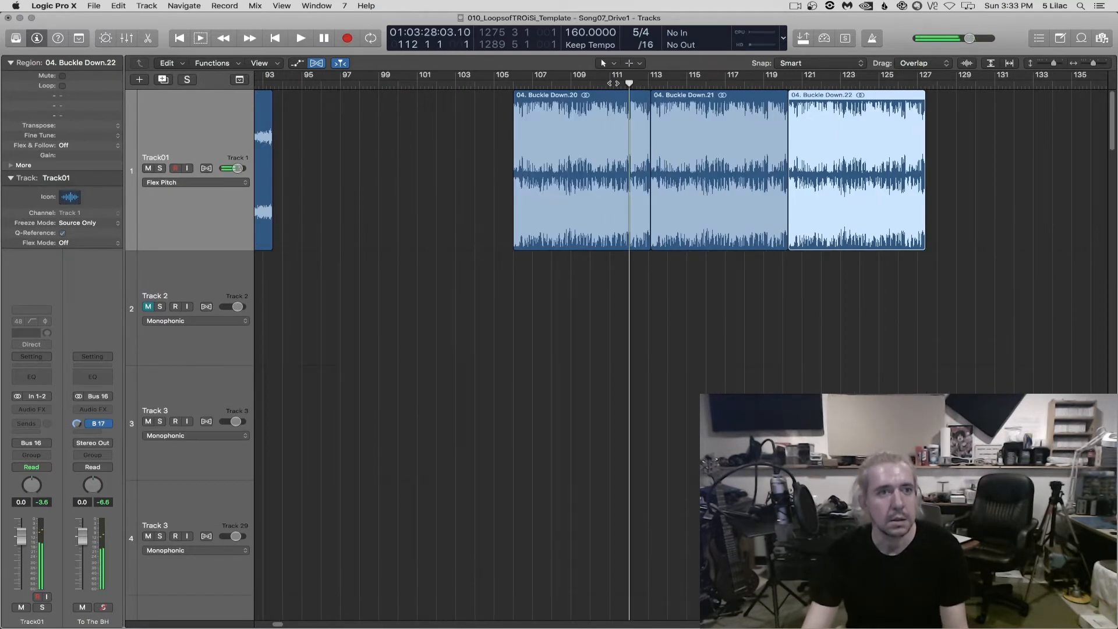
{"action": "double_click", "coordinate": [614, 84]}
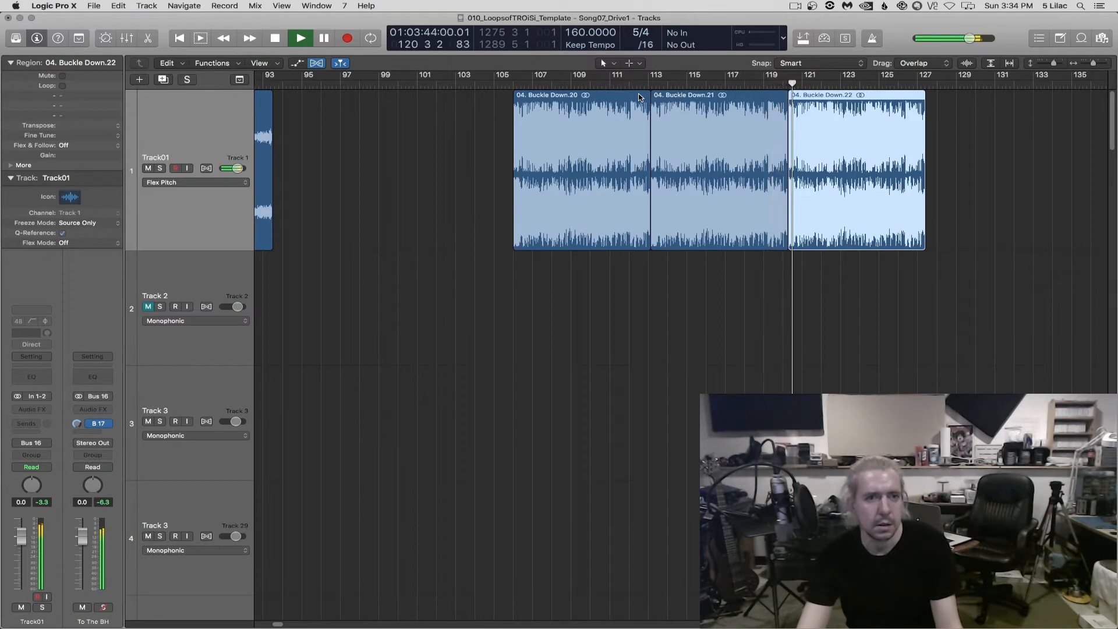
{"action": "key", "text": "space"}
{"action": "key", "text": "super+Right"}
{"action": "key", "text": "super+Right"}
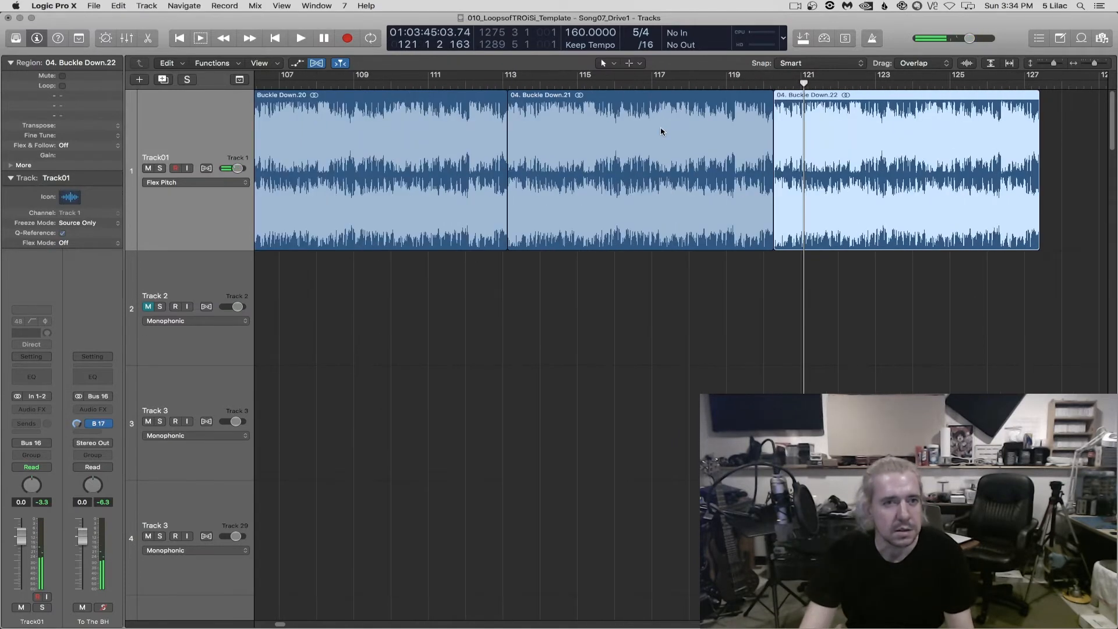
{"action": "key", "text": "super+Left"}
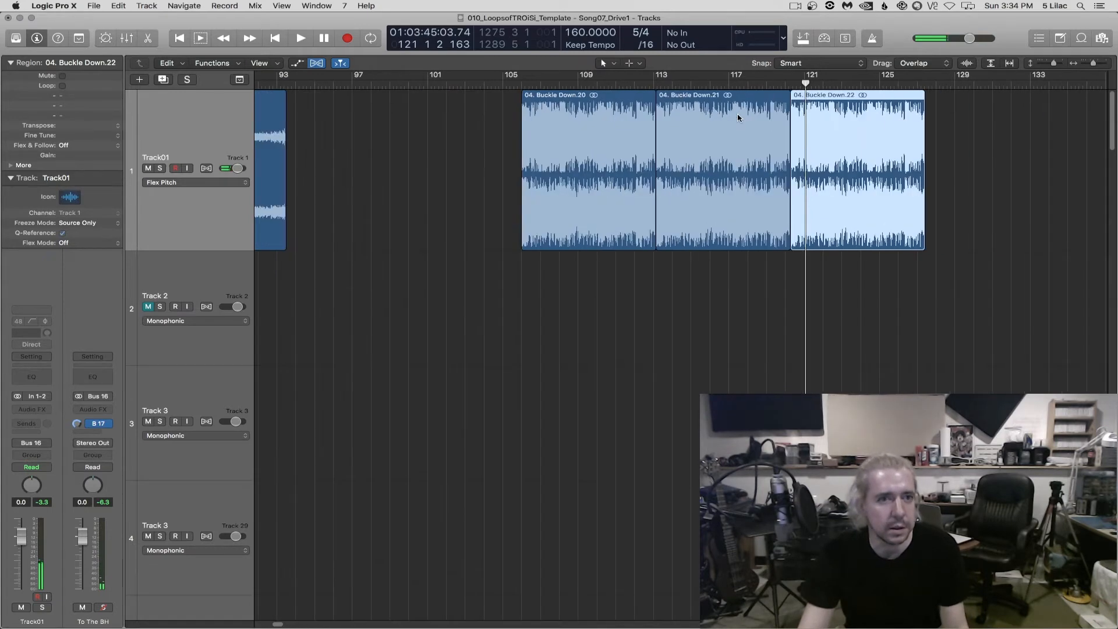
Bounce the three pasted regions offline to a PCM Wave file named 03_BuckleDownShortLoopTempoChange in the Bounces folder
{"action": "left_click_drag", "start_coordinate": [468, 121], "coordinate": [932, 209]}
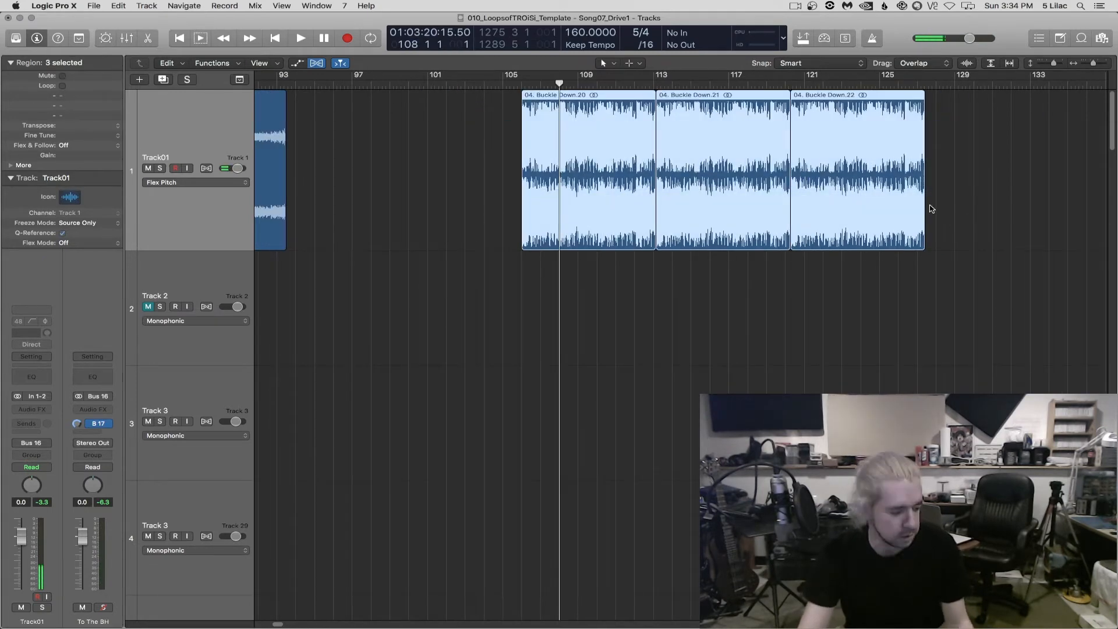
{"action": "key", "text": "super+b"}
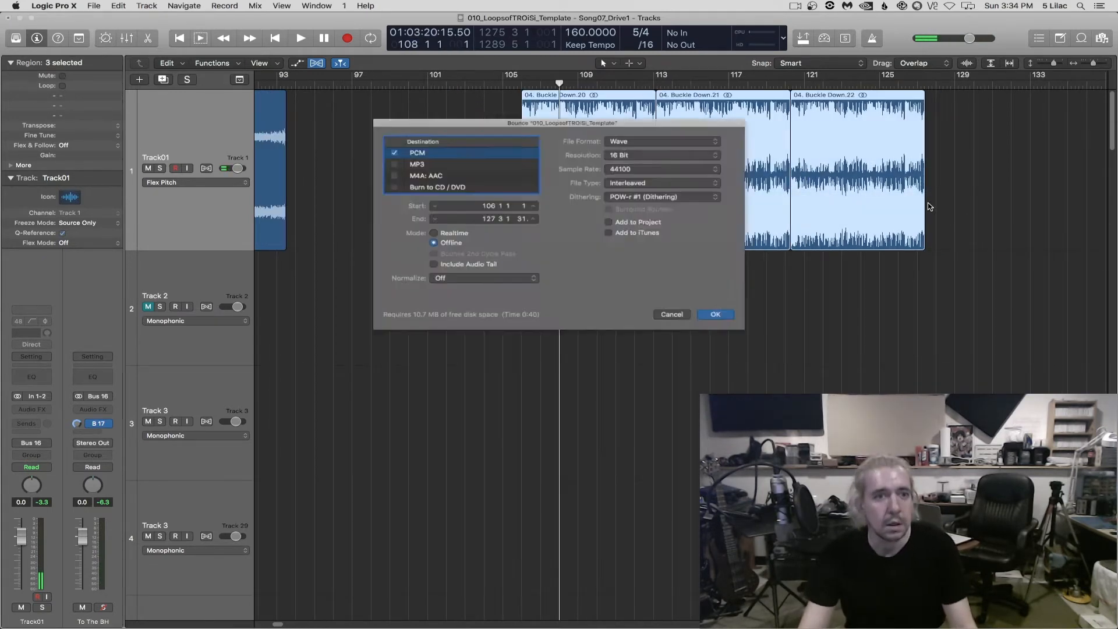
{"action": "left_click", "coordinate": [730, 324]}
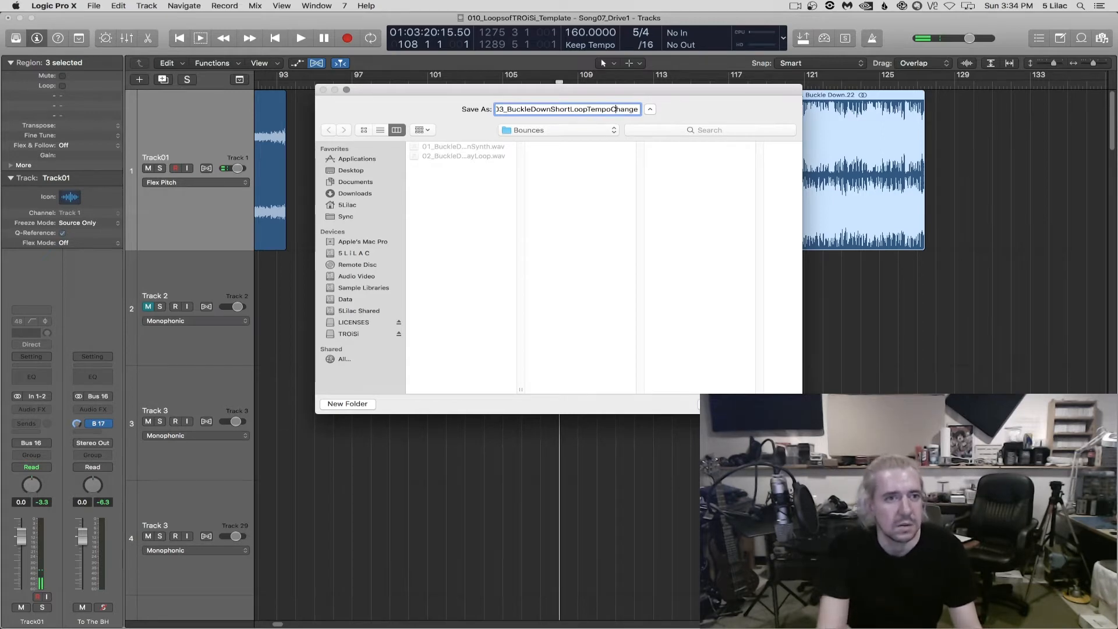
{"action": "key", "text": "Return"}
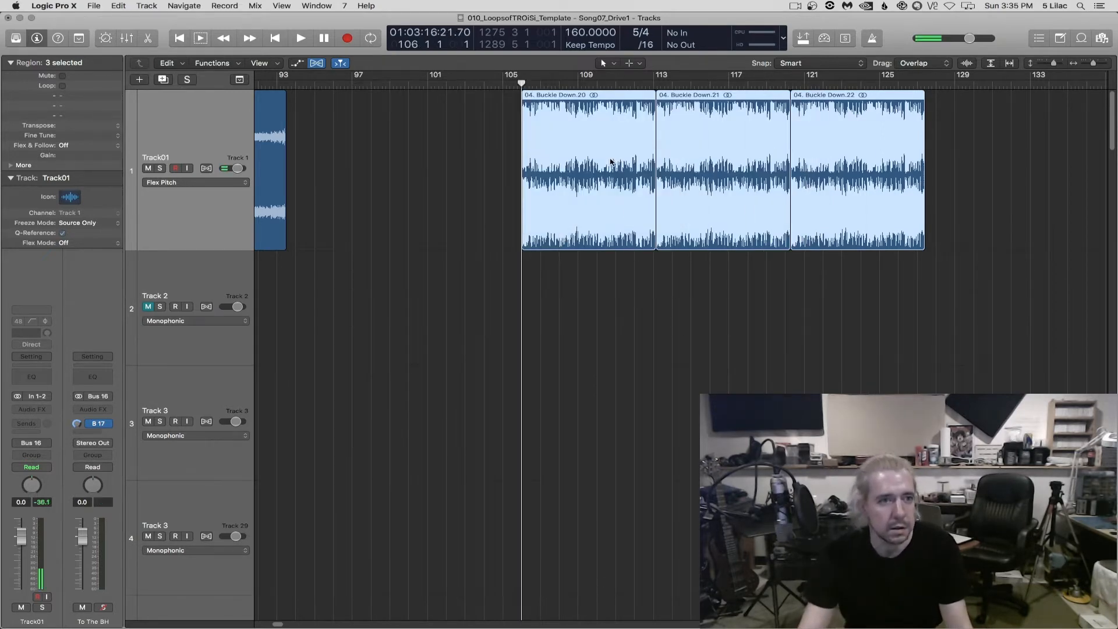
Play the first looped region from bar 106 to about bar 110 and examine its waveform for a shorter loop point
{"action": "key", "text": "super+Right"}
{"action": "key", "text": "super+Right"}
{"action": "key", "text": "super+Right"}
{"action": "key", "text": "super+Right"}
{"action": "key", "text": "super+Right"}
{"action": "key", "text": "super+Right"}
{"action": "key", "text": "super+Right"}
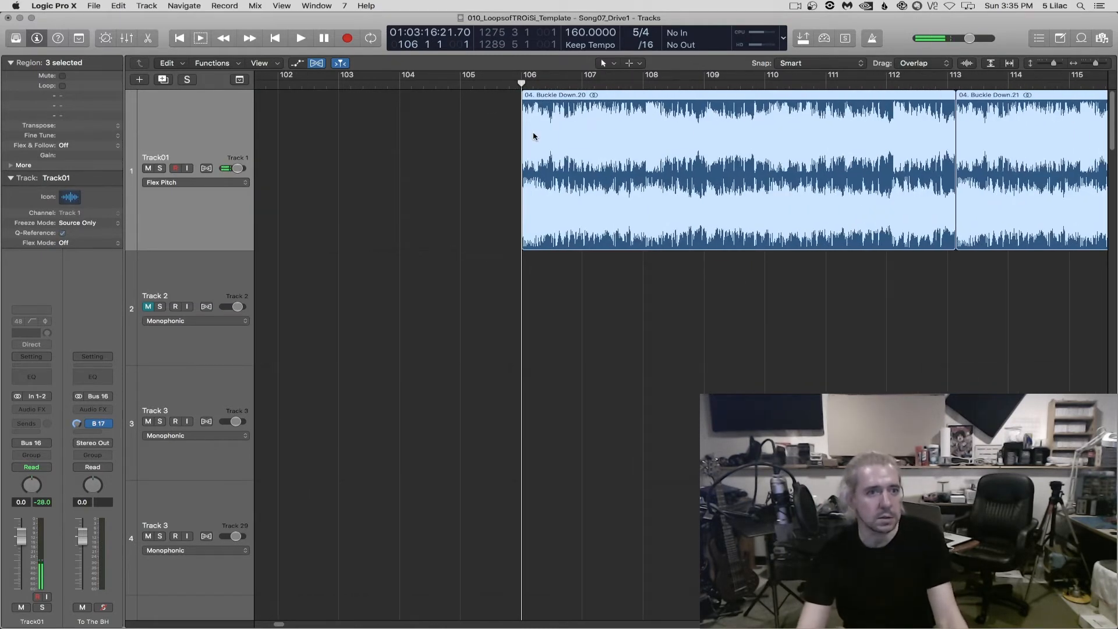
{"action": "key", "text": "space"}
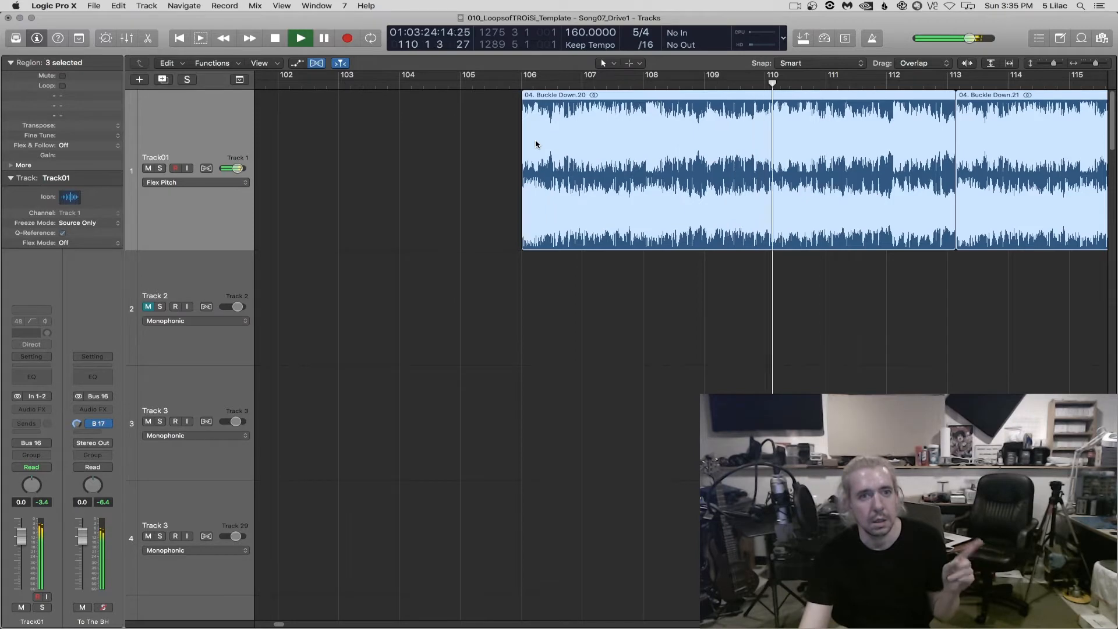
{"action": "key", "text": "space"}
Split the first looped region at the waveform peak just after bar 110
{"action": "key", "text": "super+Right"}
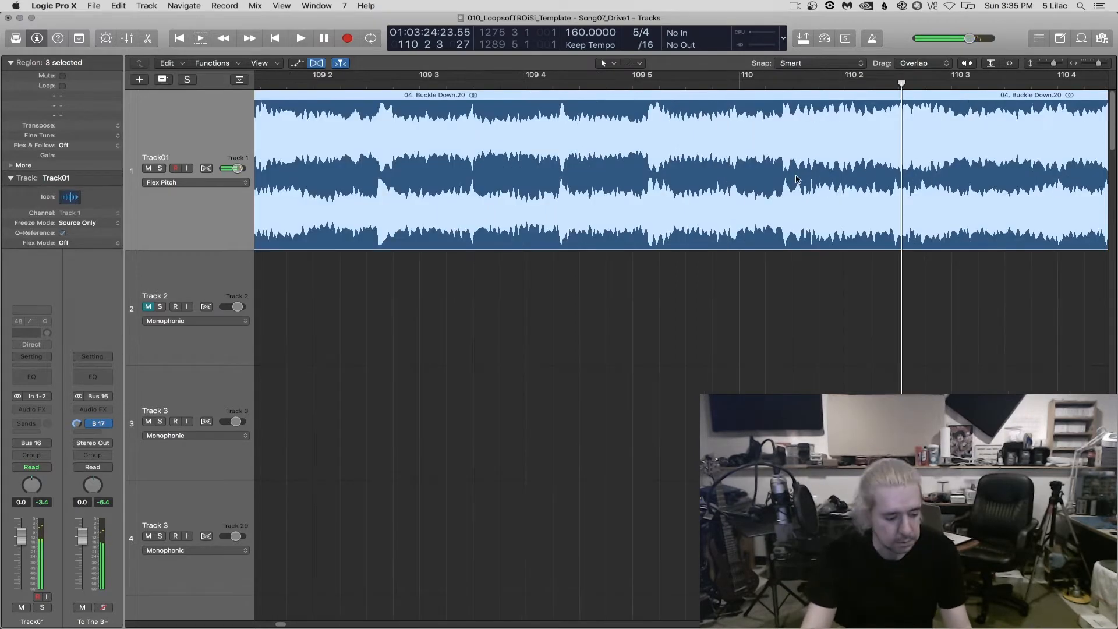
{"action": "key", "text": "t"}
{"action": "left_click", "coordinate": [822, 230]}
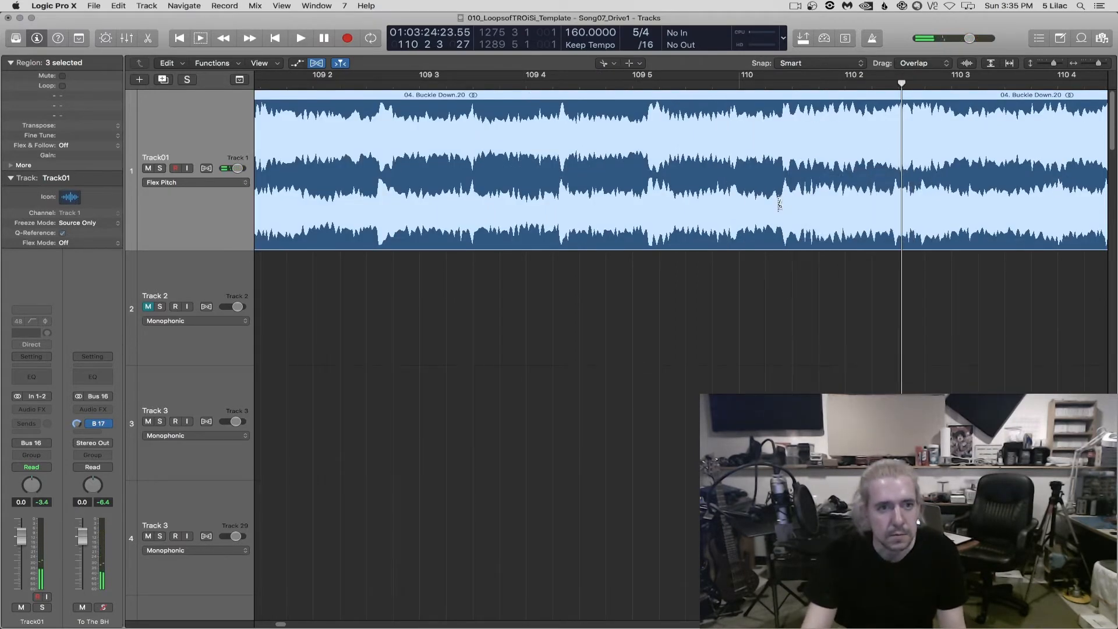
{"action": "left_click_drag", "start_coordinate": [779, 204], "coordinate": [783, 203]}
{"action": "left_click", "coordinate": [786, 203], "text": "ctrl+alt"}
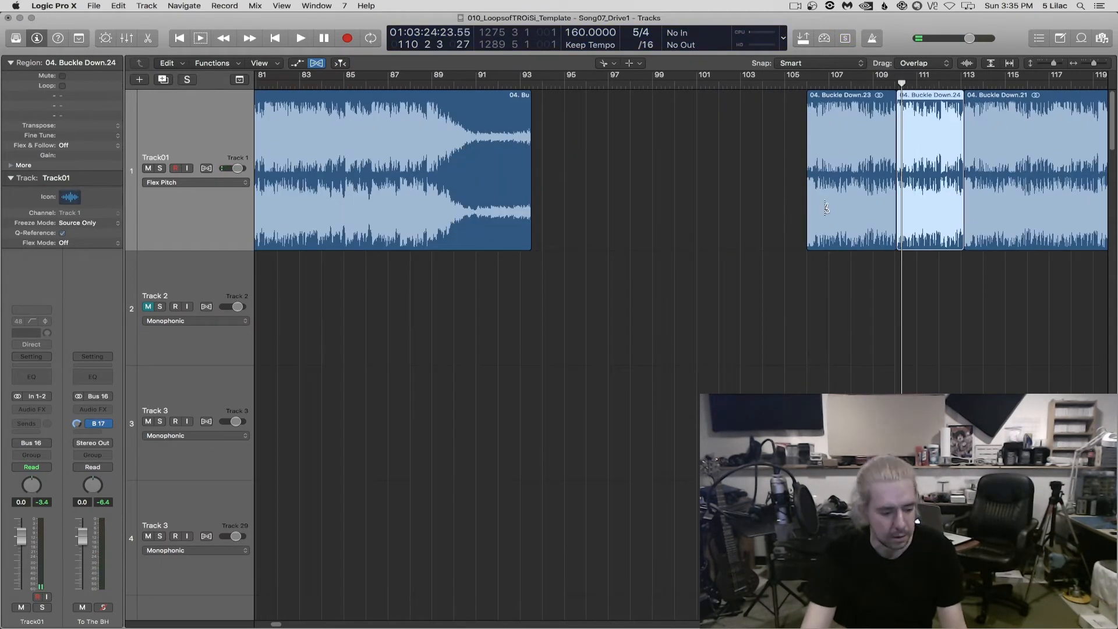
Delete the remainder after the new cut and the two other loop copies, keeping only the short region at bar 106
{"action": "key", "text": "Delete"}
{"action": "key", "text": "t"}
{"action": "left_click", "coordinate": [955, 132]}
{"action": "left_click_drag", "start_coordinate": [952, 131], "coordinate": [1110, 181]}
{"action": "key", "text": "Delete"}
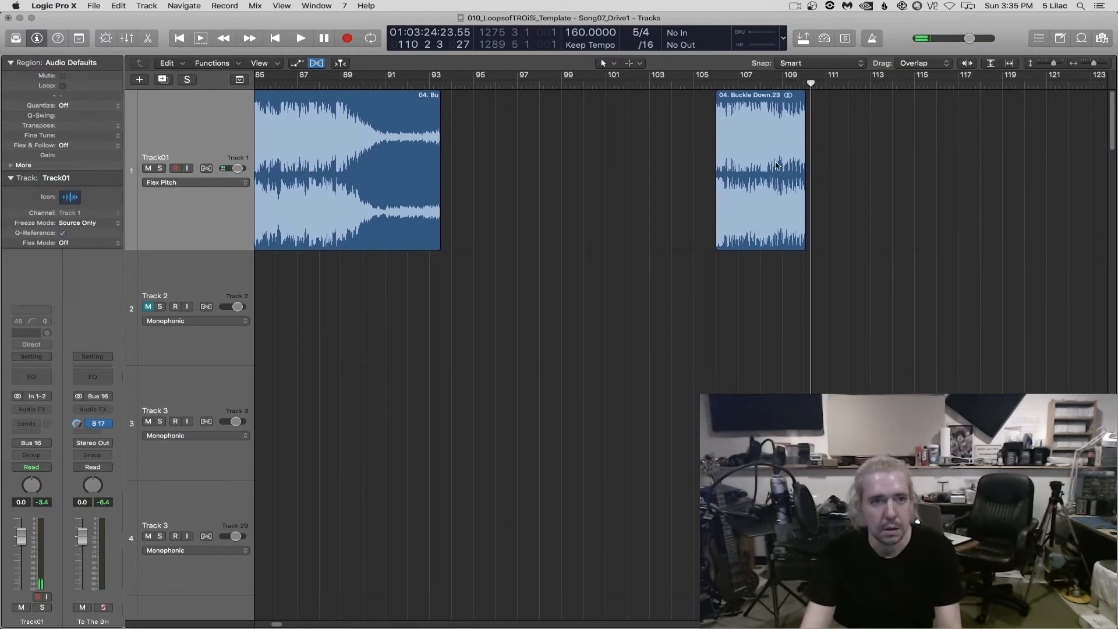
Copy the shortened region at bar 106 and paste three copies end to end directly after it
{"action": "left_click", "coordinate": [765, 134]}
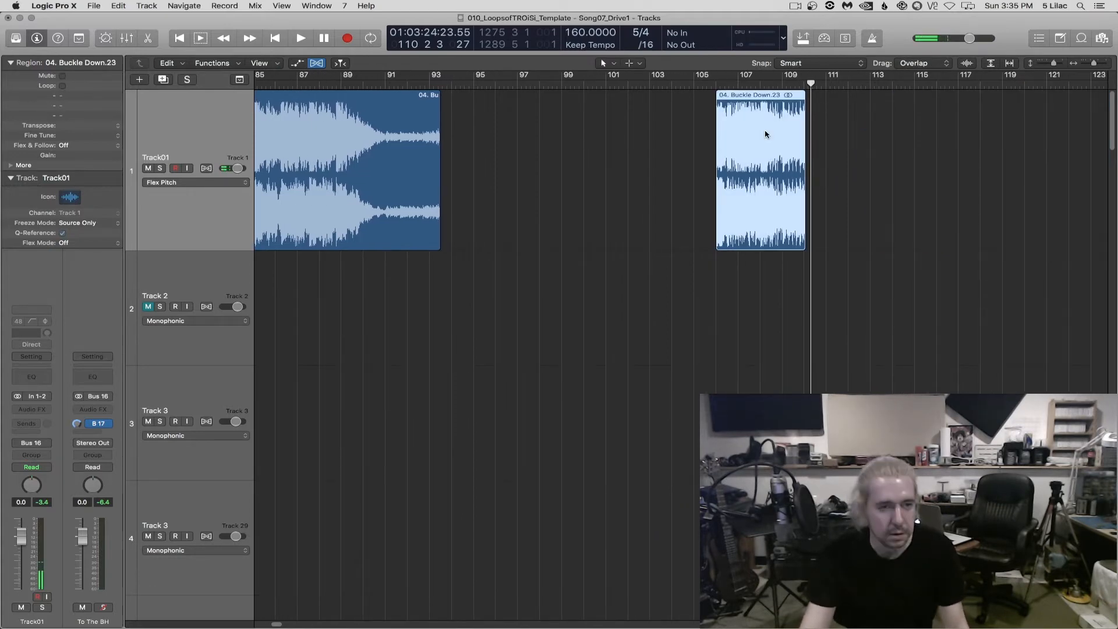
{"action": "scroll", "coordinate": [765, 148], "scroll_direction": "right", "scroll_amount": 5}
{"action": "key", "text": "super+Right"}
{"action": "scroll", "coordinate": [765, 148], "scroll_direction": "right", "scroll_amount": 5}
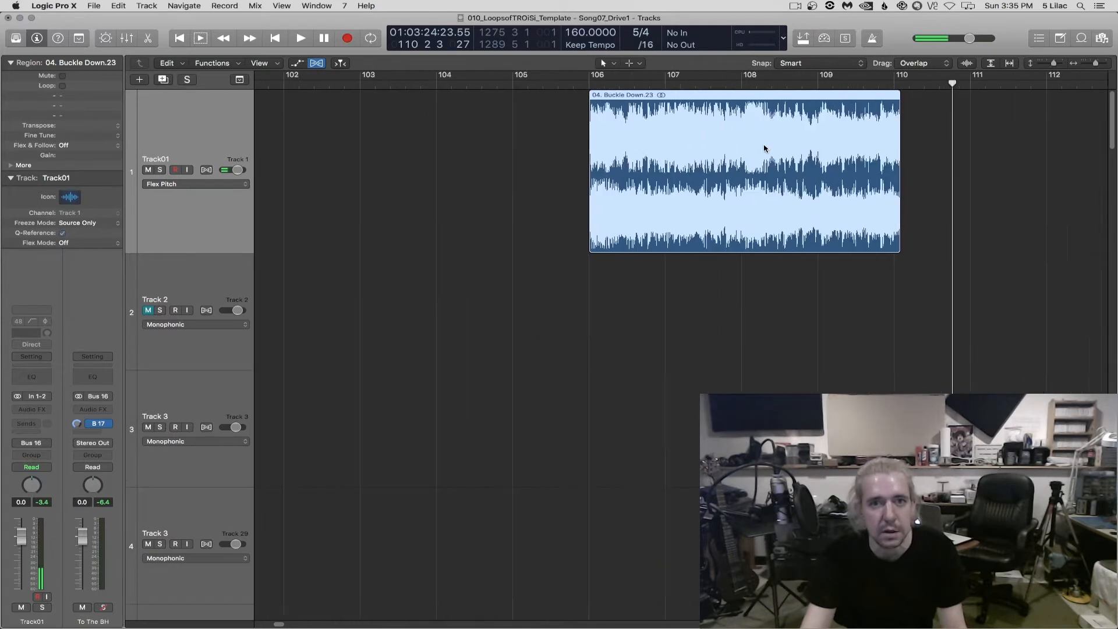
{"action": "key", "text": "super+Right"}
{"action": "key", "text": "super+Right"}
{"action": "key", "text": "super+Right"}
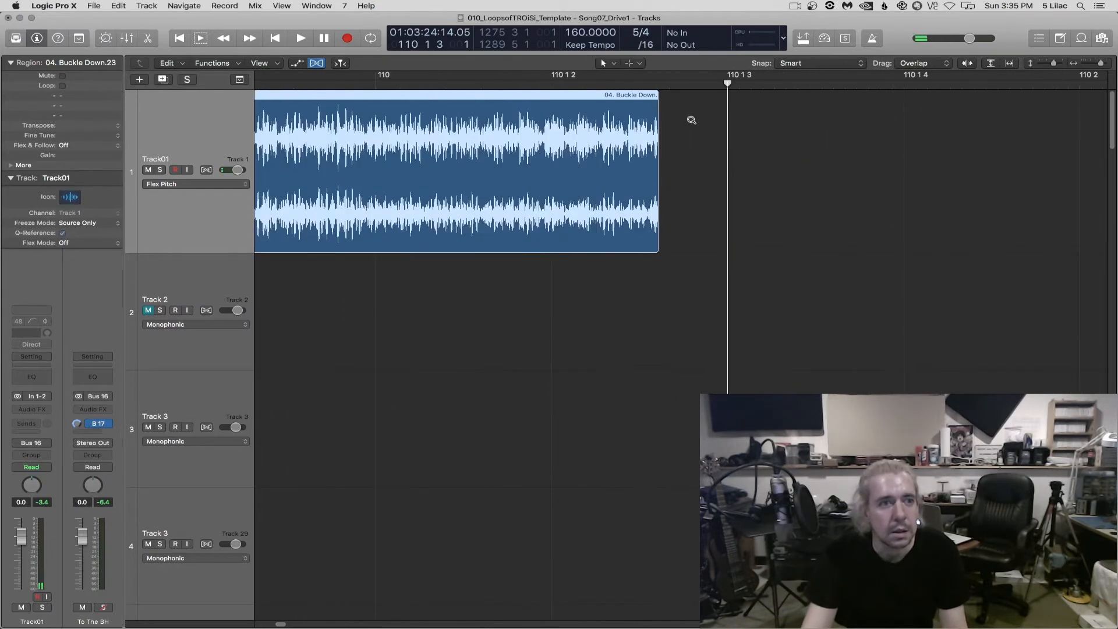
{"action": "key", "text": "super+v"}
{"action": "key", "text": "super+v"}
{"action": "key", "text": "super+v"}
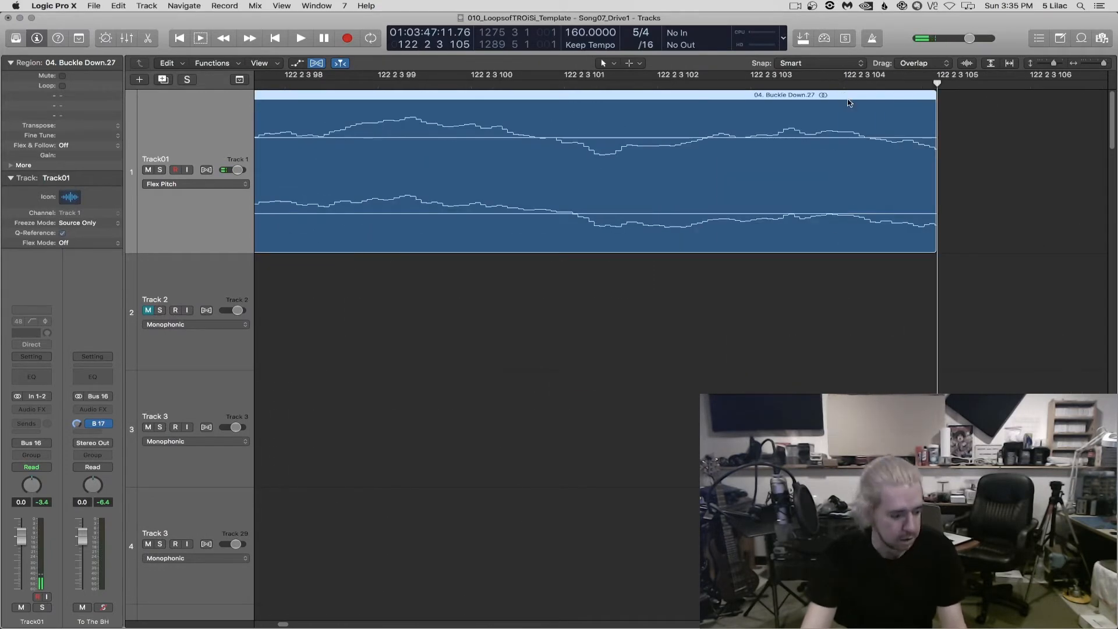
Play the four short-loop regions after bar 106 to check how they repeat
{"action": "key", "text": "super+Left"}
{"action": "key", "text": "super+Left"}
{"action": "key", "text": "super+Left"}
{"action": "key", "text": "super+Left"}
{"action": "key", "text": "super+Left"}
{"action": "key", "text": "super+Left"}
{"action": "key", "text": "super+Left"}
{"action": "key", "text": "super+Left"}
{"action": "double_click", "coordinate": [805, 86]}
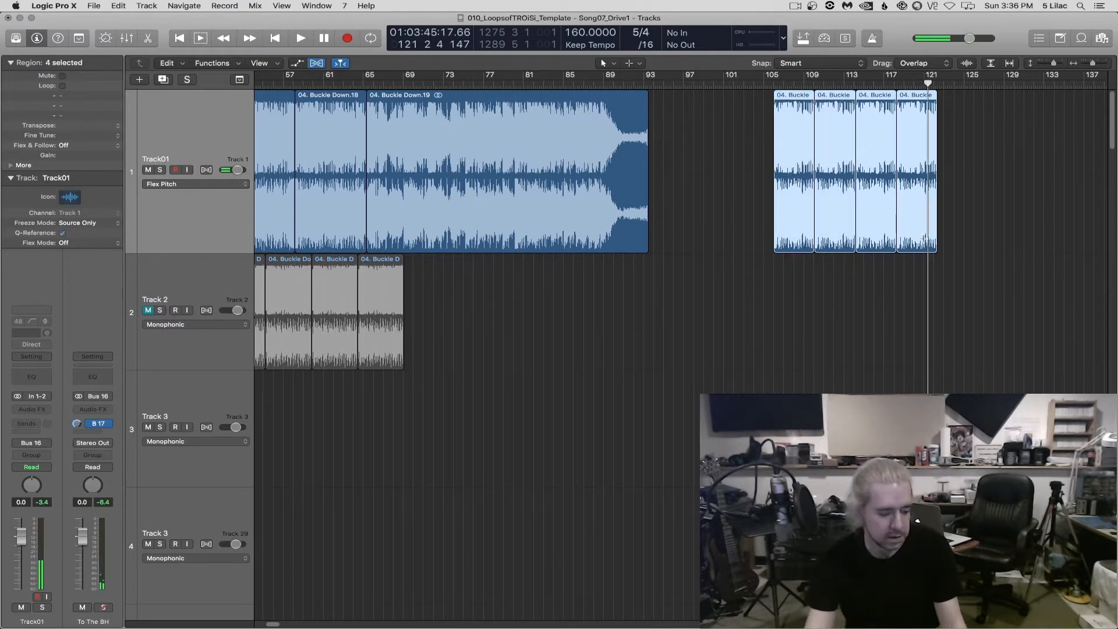
Bounce the four selected regions to a PCM Wave file named 04_BuckleDownShorterLoopTempoChange in the Bounces folder
{"action": "key", "text": "super+b"}
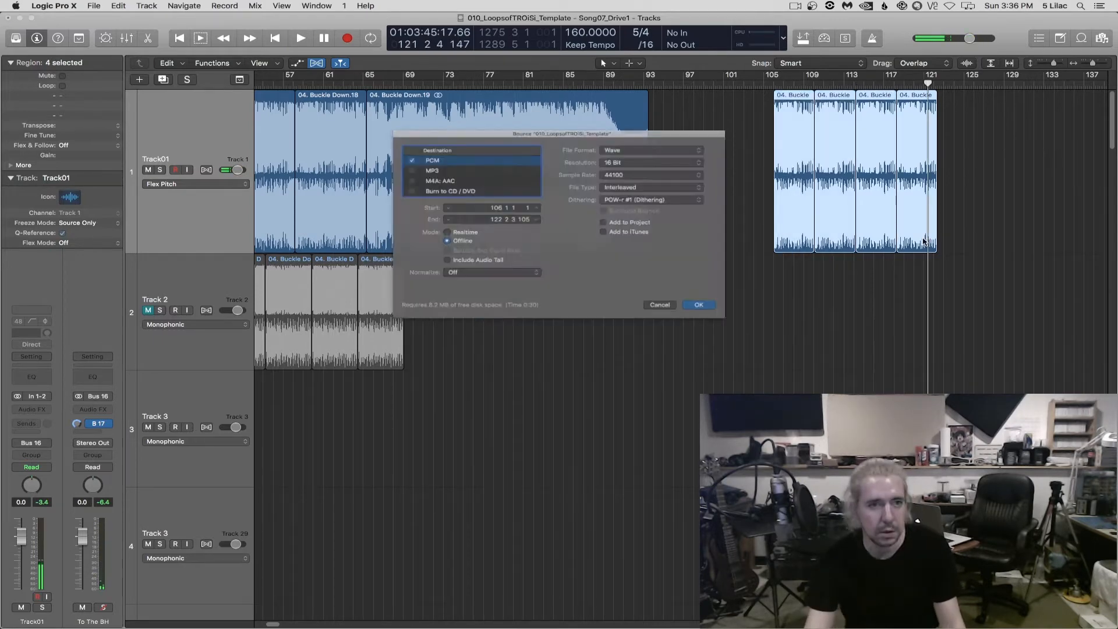
{"action": "key", "text": "Return"}
{"action": "key", "text": "Left"}
{"action": "key", "text": "Right"}
{"action": "key", "text": "Right"}
{"action": "key", "text": "BackSpace"}
{"action": "type", "text": "4"}
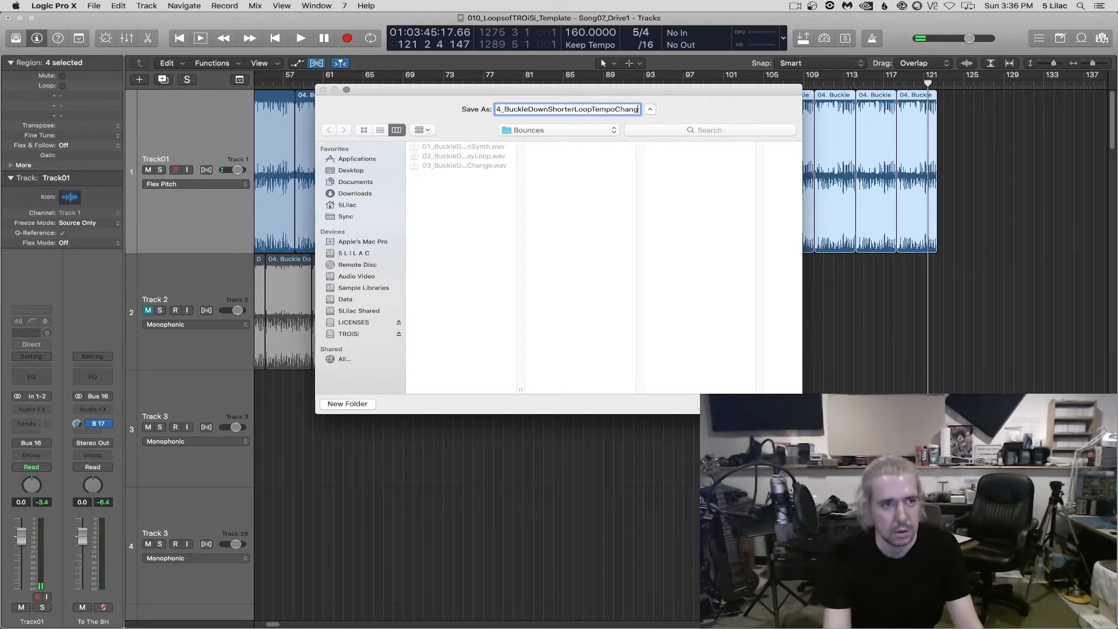
{"action": "key", "text": "Return"}
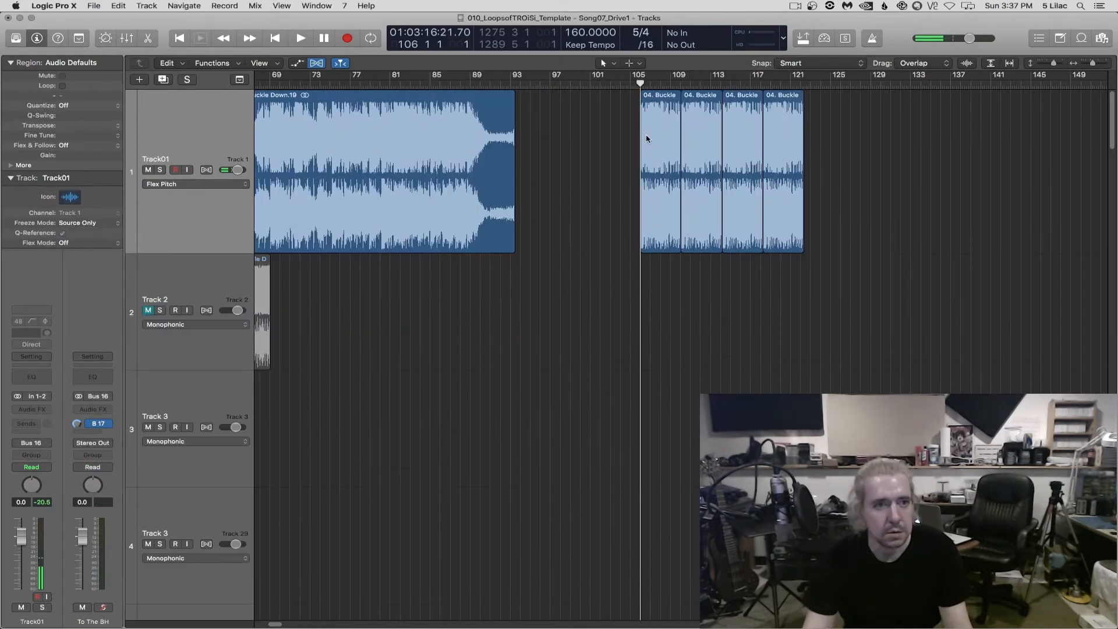
Delete the last three short-loop copies on Track01 and paste the song's remaining audio through its fade-out
{"action": "left_click_drag", "start_coordinate": [839, 147], "coordinate": [702, 238]}
{"action": "key", "text": "Delete"}
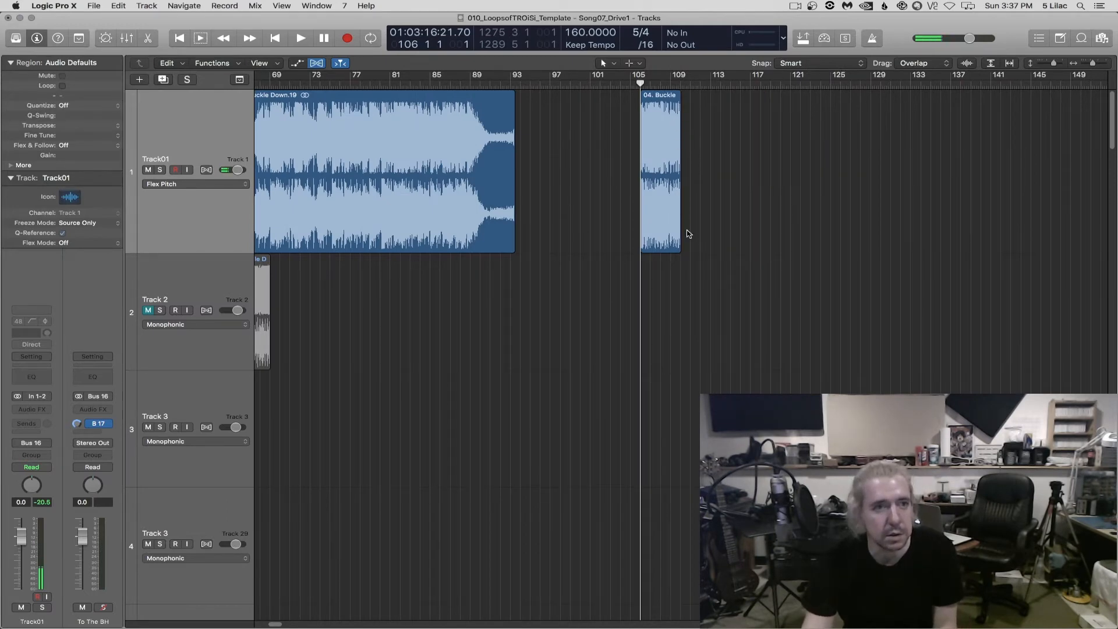
{"action": "key", "text": "super+v"}
Play the final section from about bar 127 to bar 133 and examine the waveform for the next loop point
{"action": "double_click", "coordinate": [712, 86]}
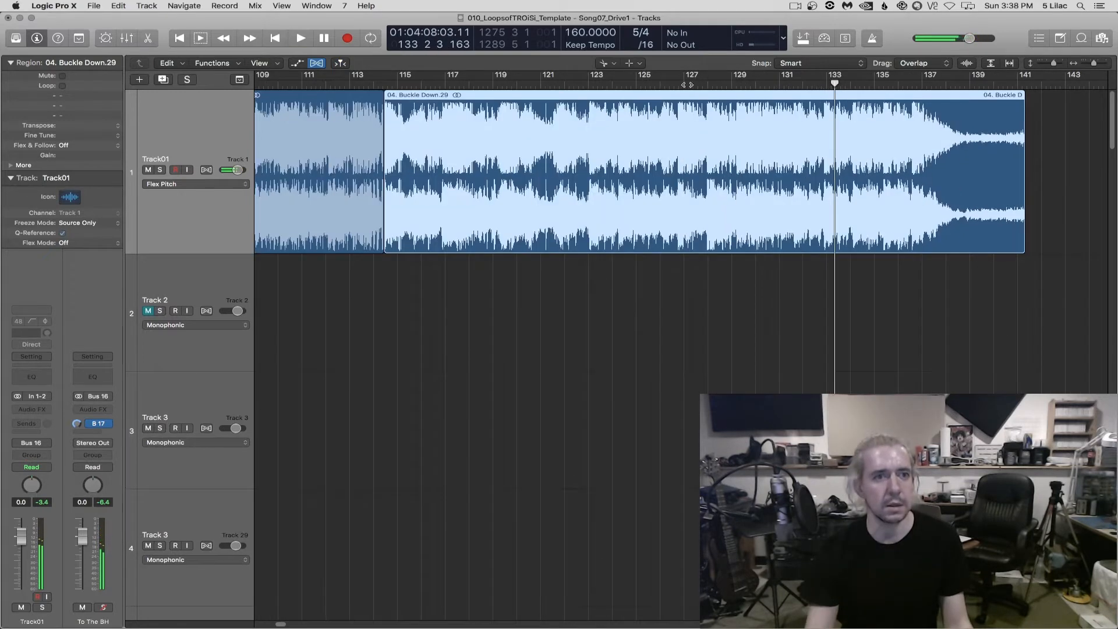
{"action": "left_click", "coordinate": [698, 85]}
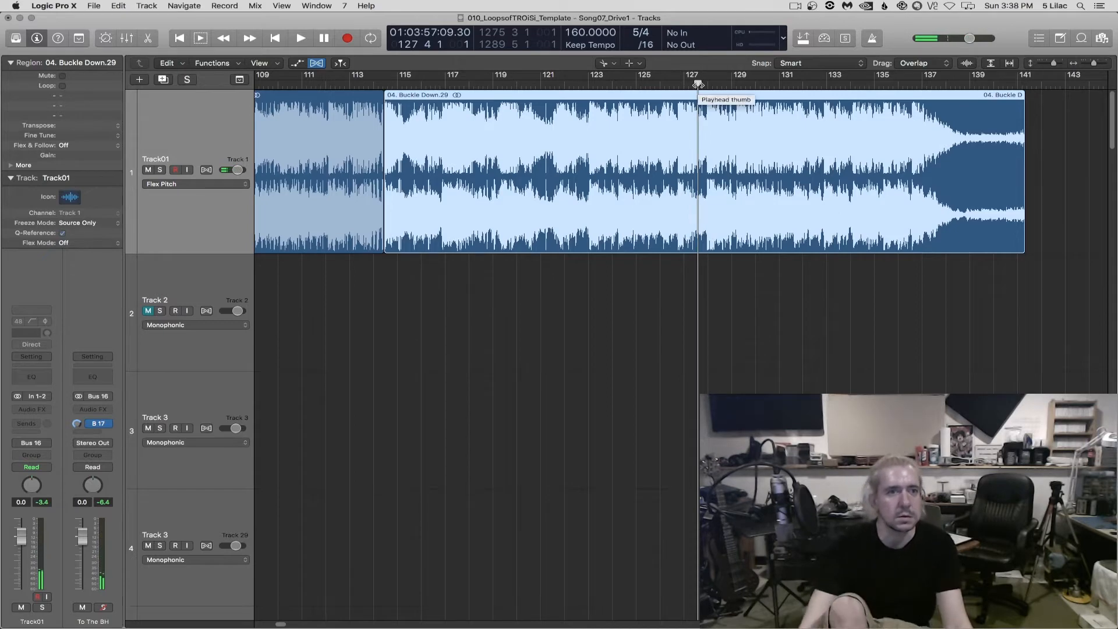
{"action": "key", "text": "space"}
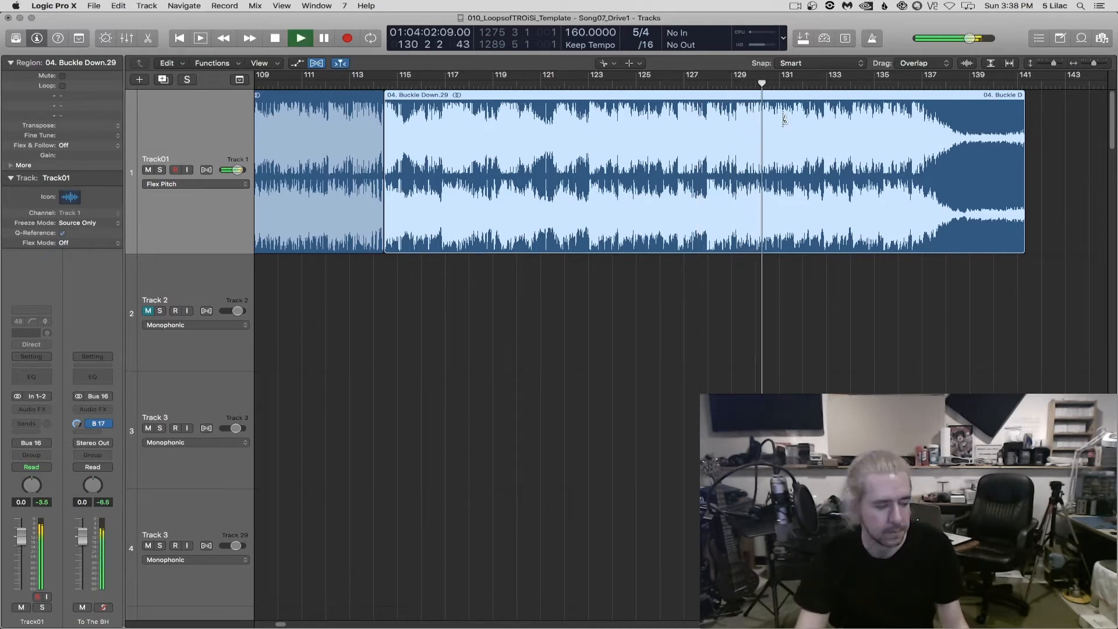
{"action": "key", "text": "super+Right"}
{"action": "key", "text": "super+Right"}
{"action": "scroll", "coordinate": [768, 121], "scroll_direction": "right", "scroll_amount": 3}
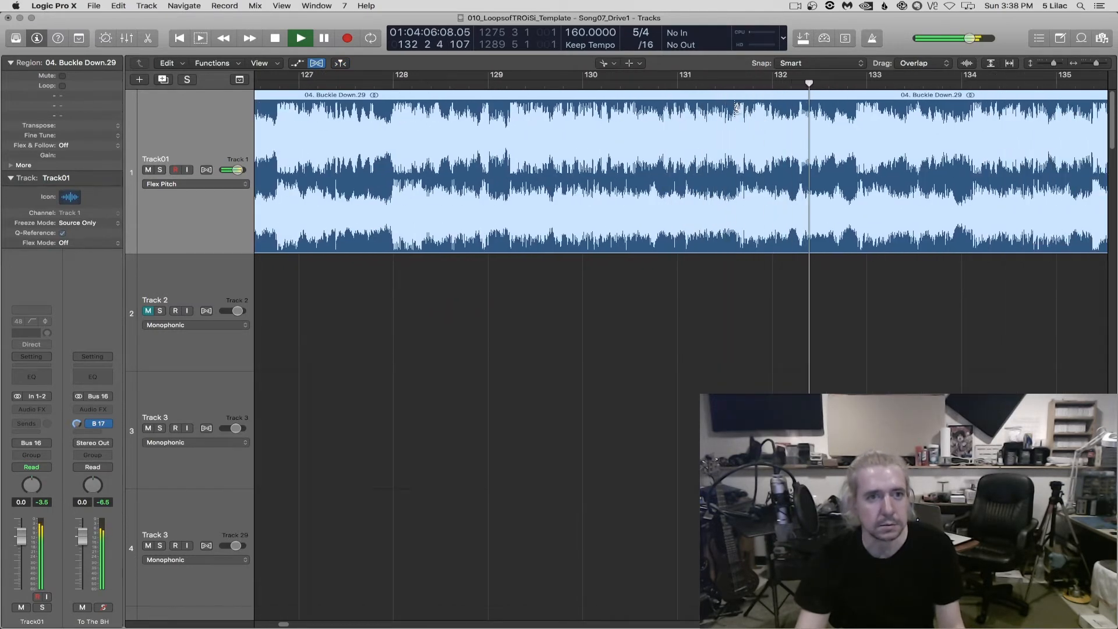
{"action": "key", "text": "space"}
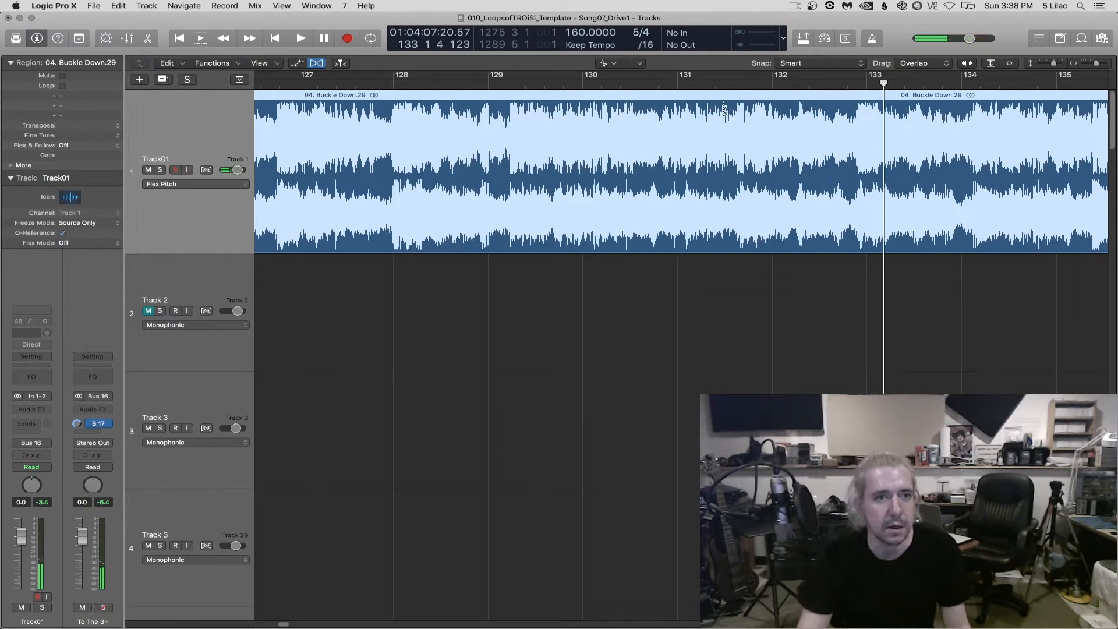
{"action": "scroll", "coordinate": [723, 117], "scroll_direction": "left", "scroll_amount": 6}
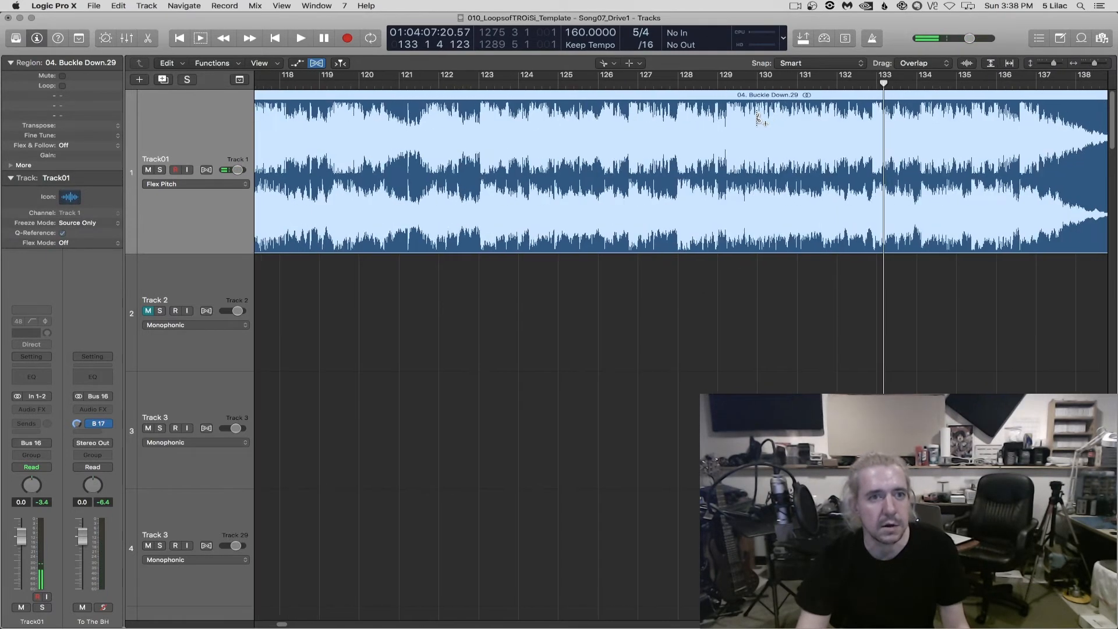
{"action": "scroll", "coordinate": [761, 120], "scroll_direction": "left", "scroll_amount": 1}
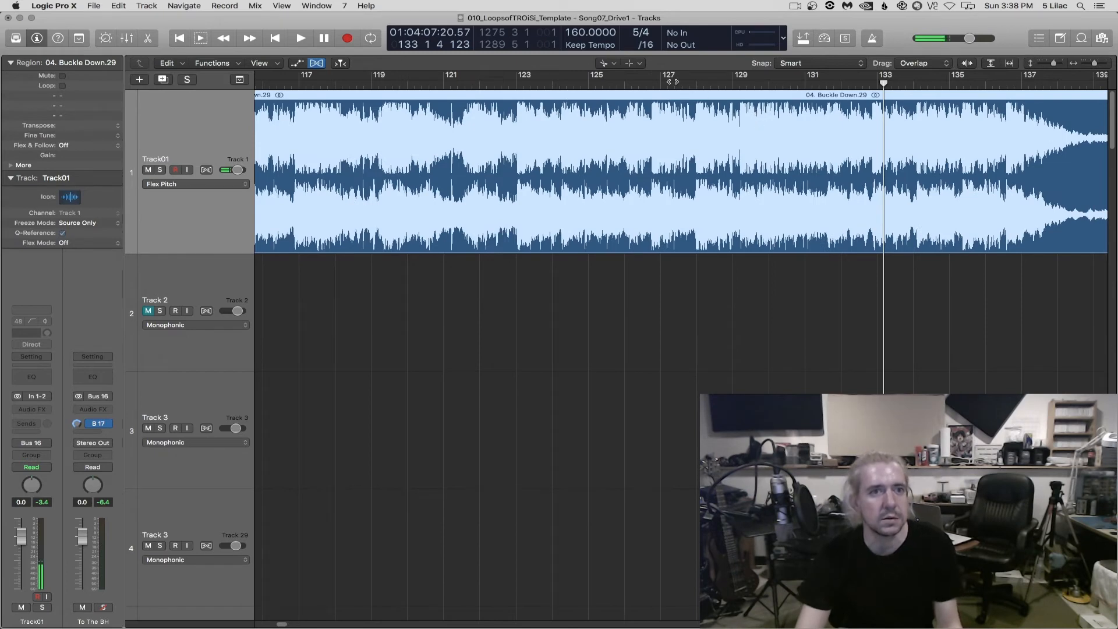
Play the final section from about bar 127 and split the Track01 region at the waveform attack near beat 2 of bar 129
{"action": "left_click", "coordinate": [684, 96]}
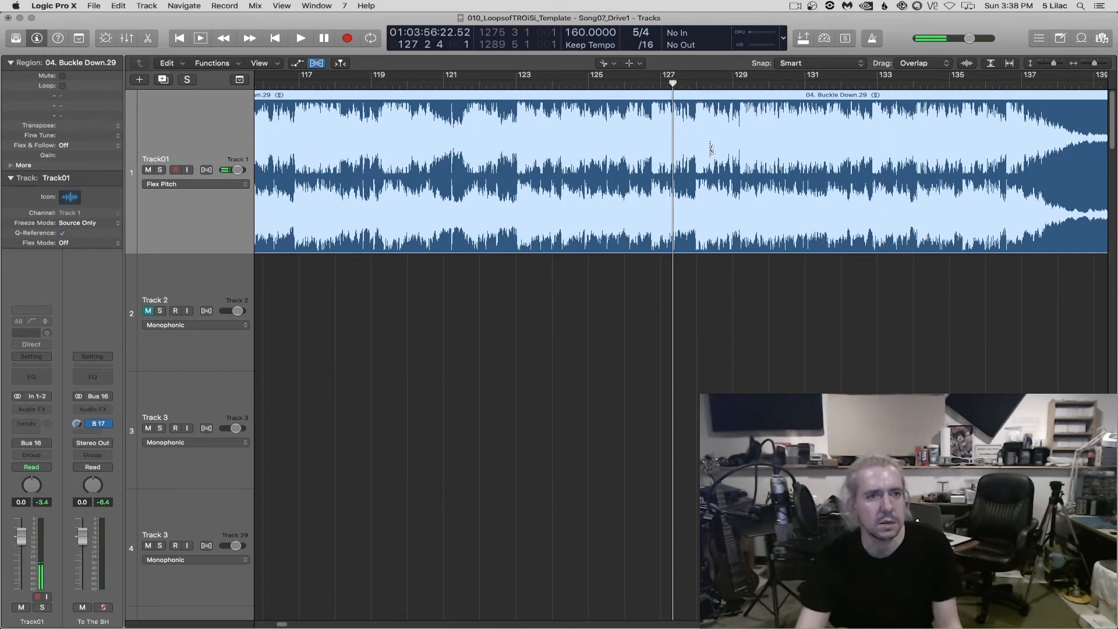
{"action": "key", "text": "space"}
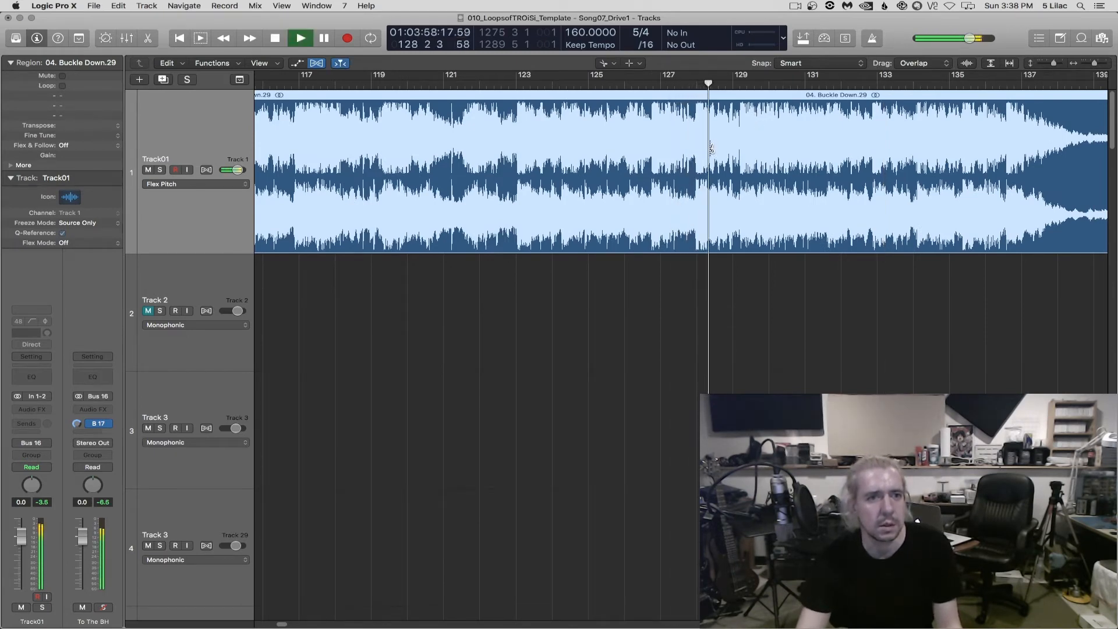
{"action": "key", "text": "space"}
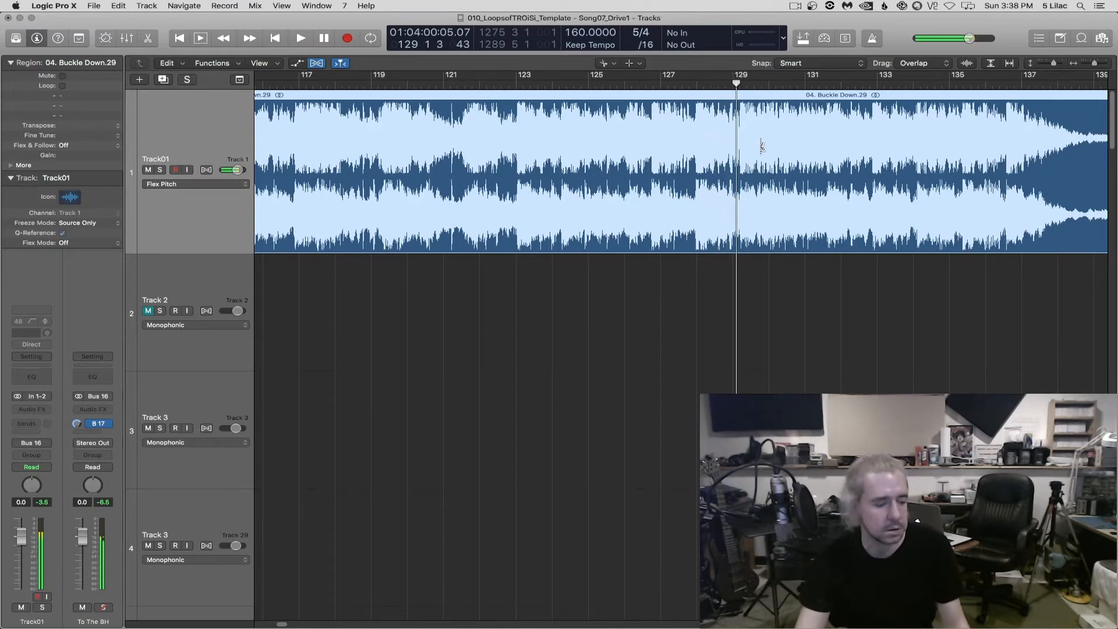
{"action": "scroll", "coordinate": [763, 147], "scroll_direction": "up", "scroll_amount": 10}
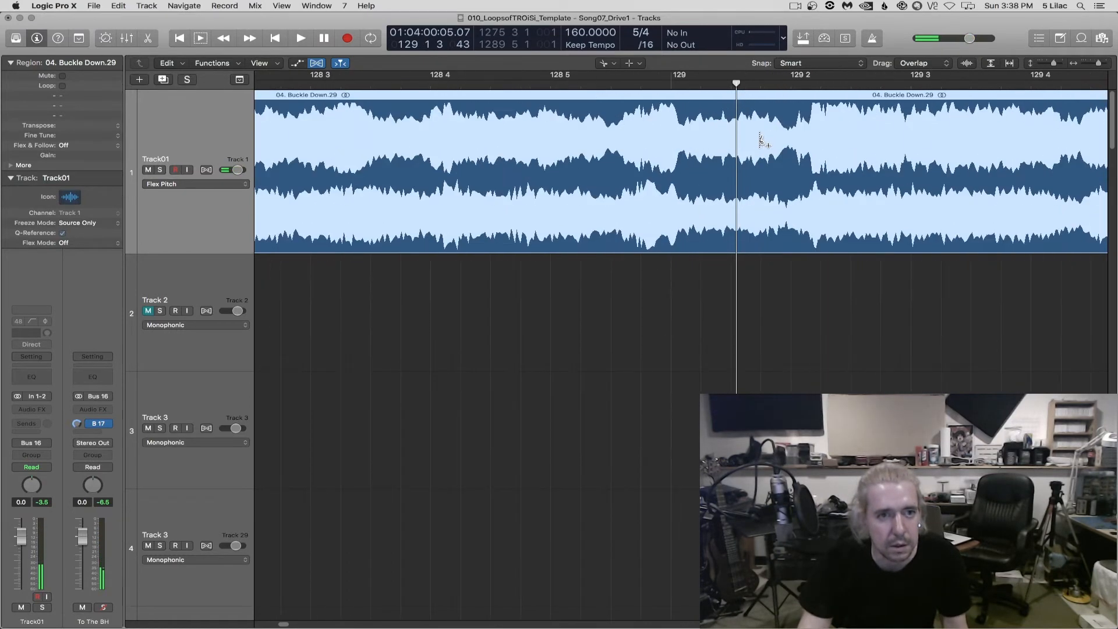
{"action": "left_click_drag", "start_coordinate": [799, 174], "coordinate": [810, 175]}
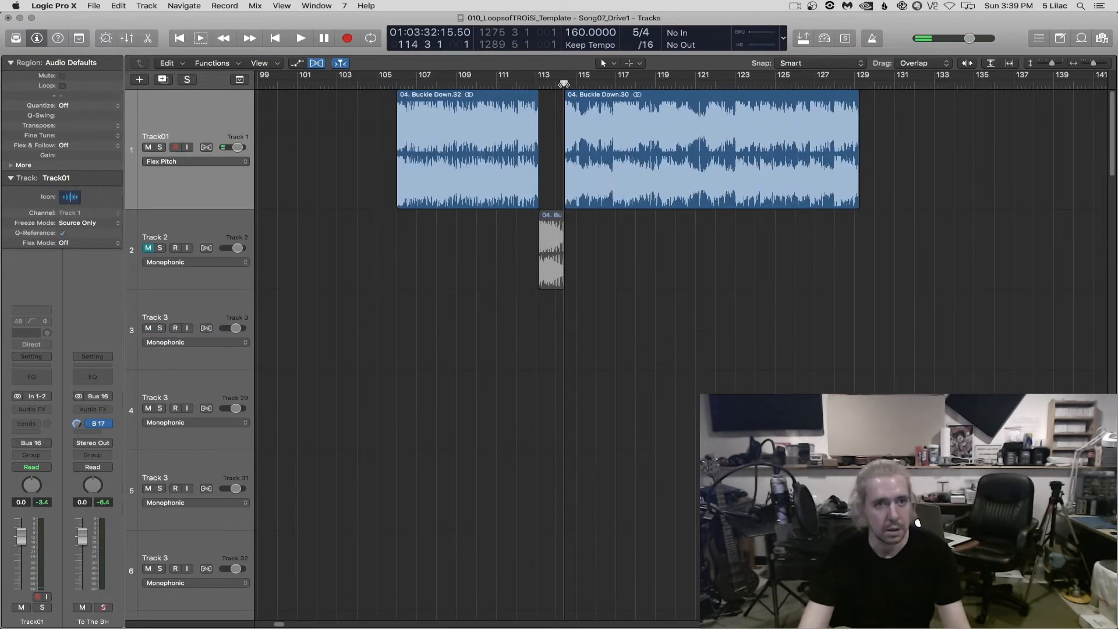
Select the four loop regions starting at bar 114 on Track01 and set up their offline bounce as a 16-bit PCM Wave
{"action": "key", "text": "space"}
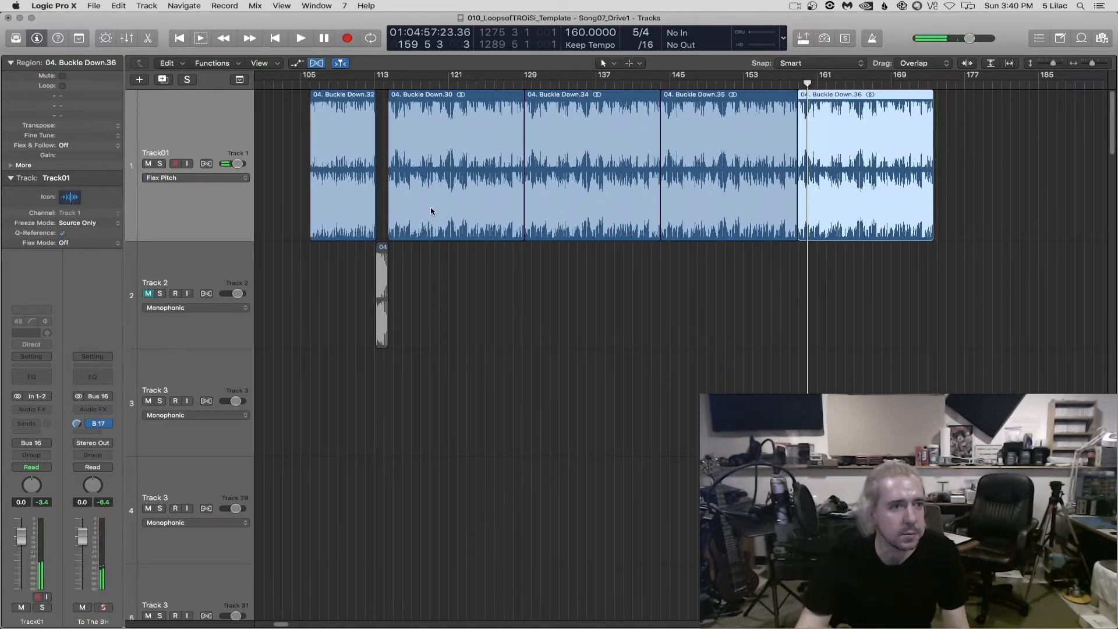
{"action": "left_click", "coordinate": [390, 85]}
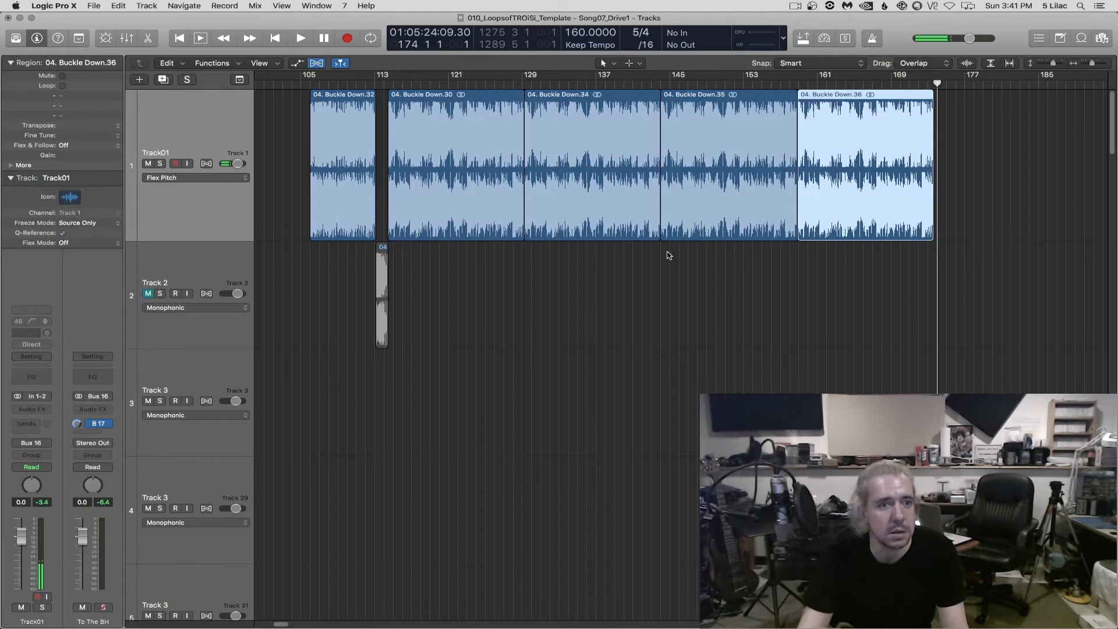
{"action": "left_click", "coordinate": [668, 255]}
{"action": "left_click_drag", "start_coordinate": [383, 141], "coordinate": [845, 153]}
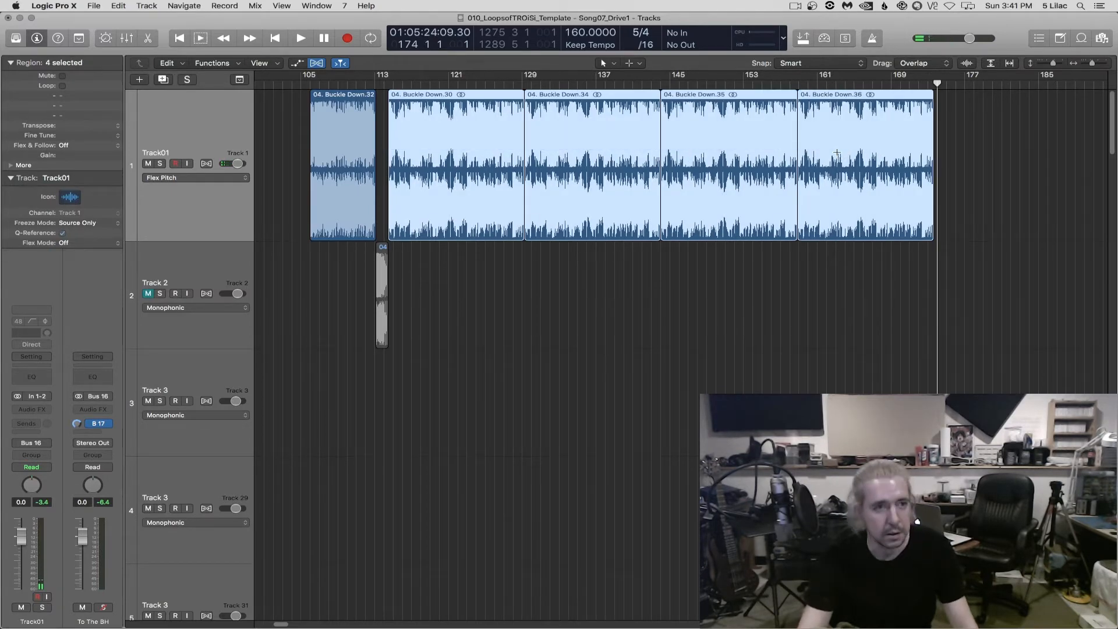
{"action": "key", "text": "super+b"}
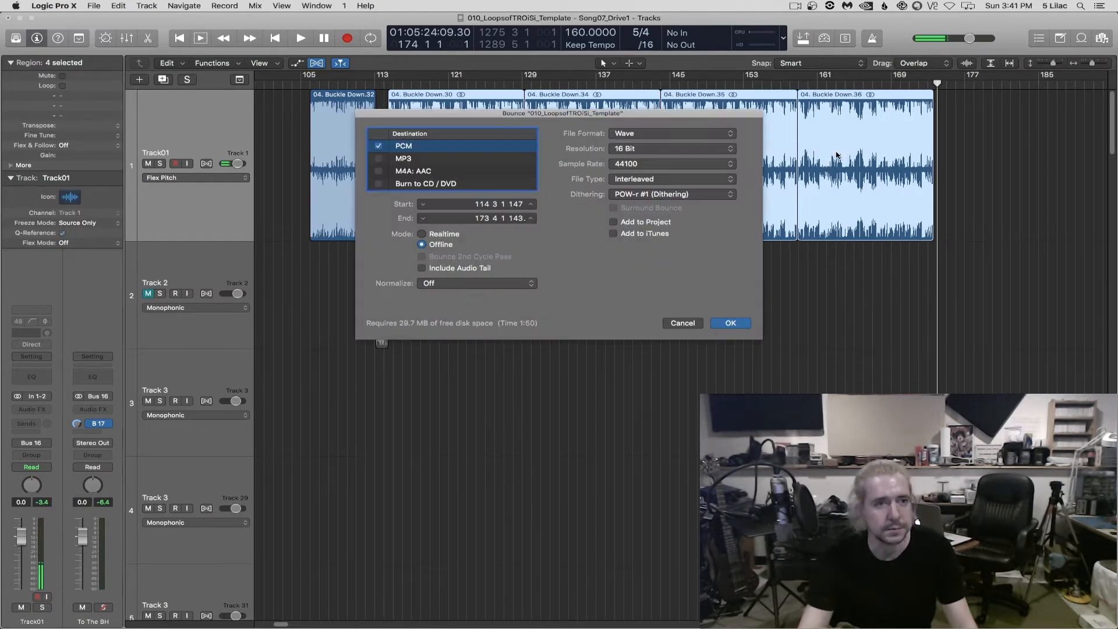
{"action": "left_click", "coordinate": [728, 323]}
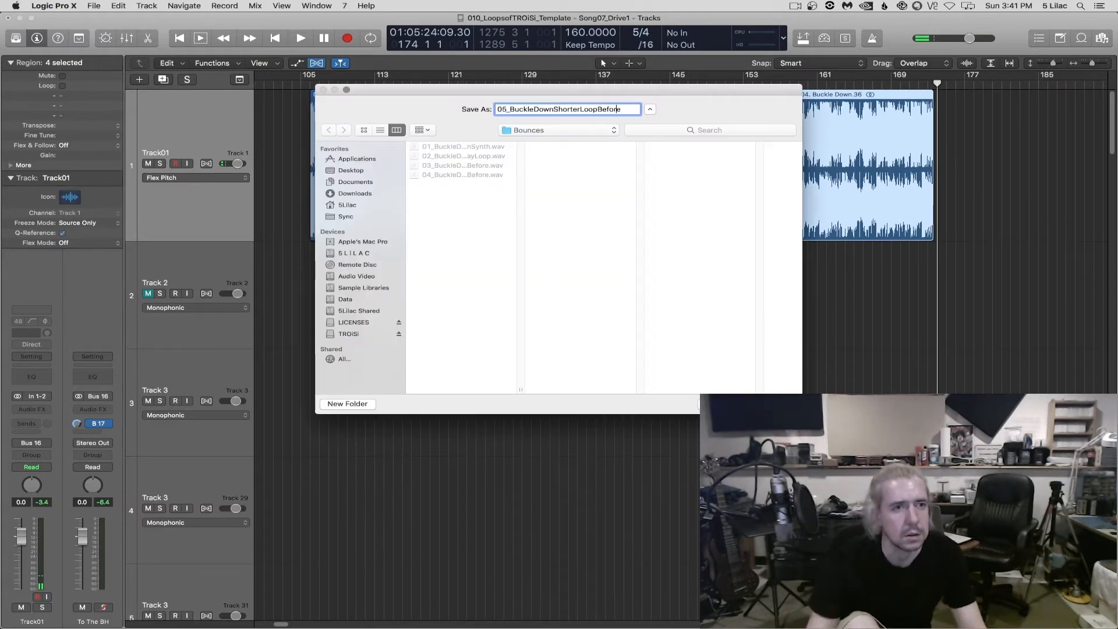
Name the bounce with the prefix 05_BuckleDownShorter, save it in the Bounces folder, and clear the region selection
{"action": "key", "text": "BackSpace"}
{"action": "key", "text": "BackSpace"}
{"action": "key", "text": "BackSpace"}
{"action": "key", "text": "BackSpace"}
{"action": "key", "text": "BackSpace"}
{"action": "key", "text": "BackSpace"}
{"action": "key", "text": "BackSpace"}
{"action": "key", "text": "BackSpace"}
{"action": "key", "text": "Return"}
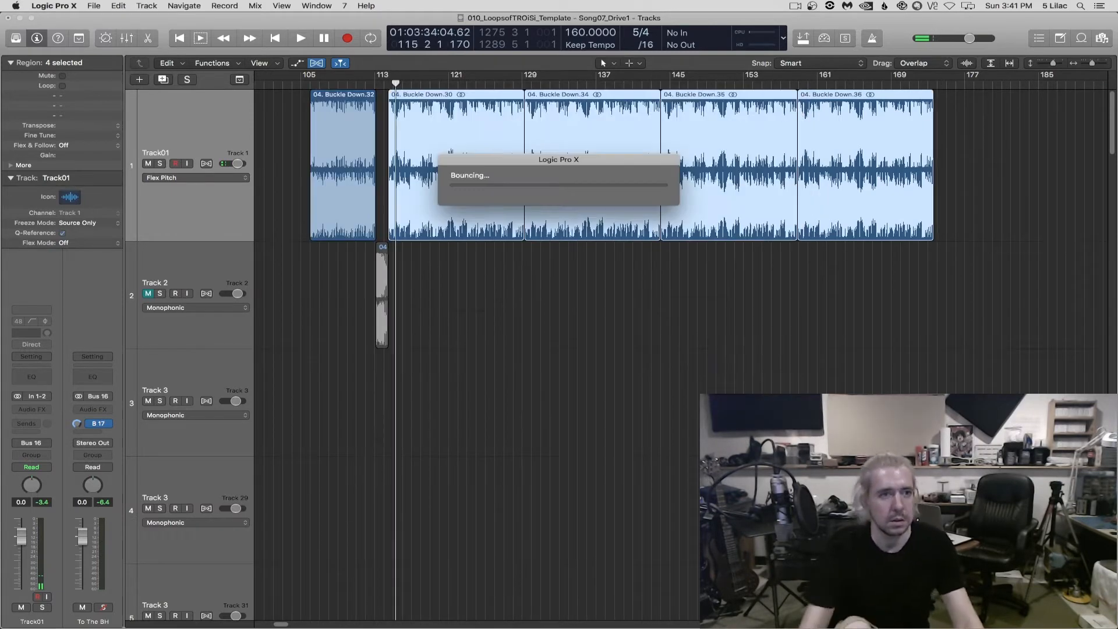
{"action": "left_click", "coordinate": [1002, 244]}
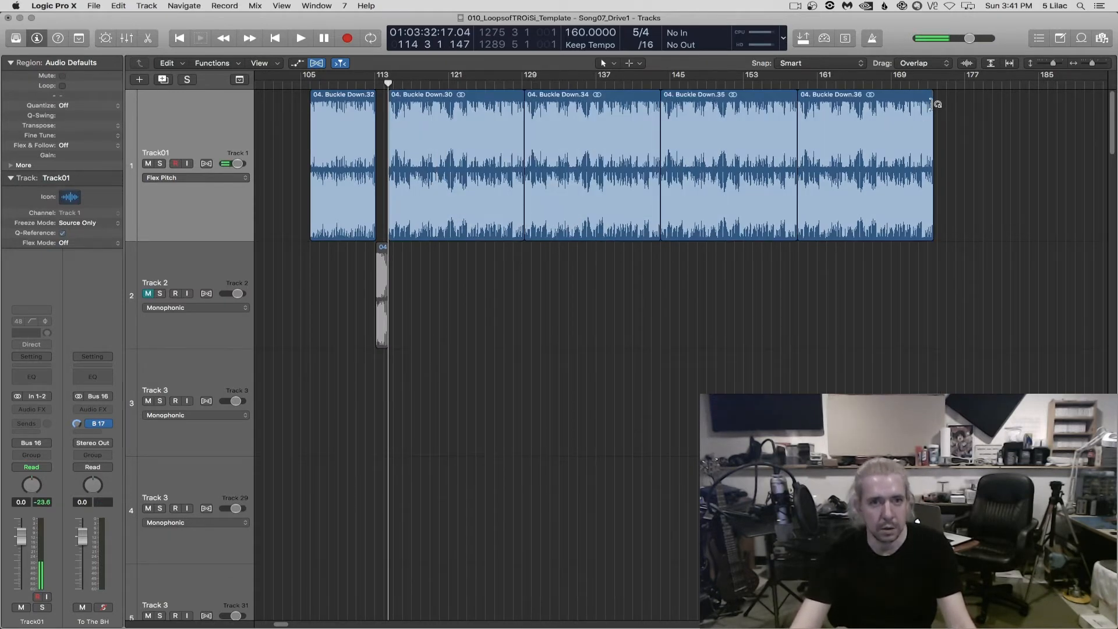
Extend the end of the last loop region to about bar 178 and play it until just past bar 177
{"action": "left_click_drag", "start_coordinate": [932, 225], "coordinate": [979, 226]}
{"action": "double_click", "coordinate": [926, 84]}
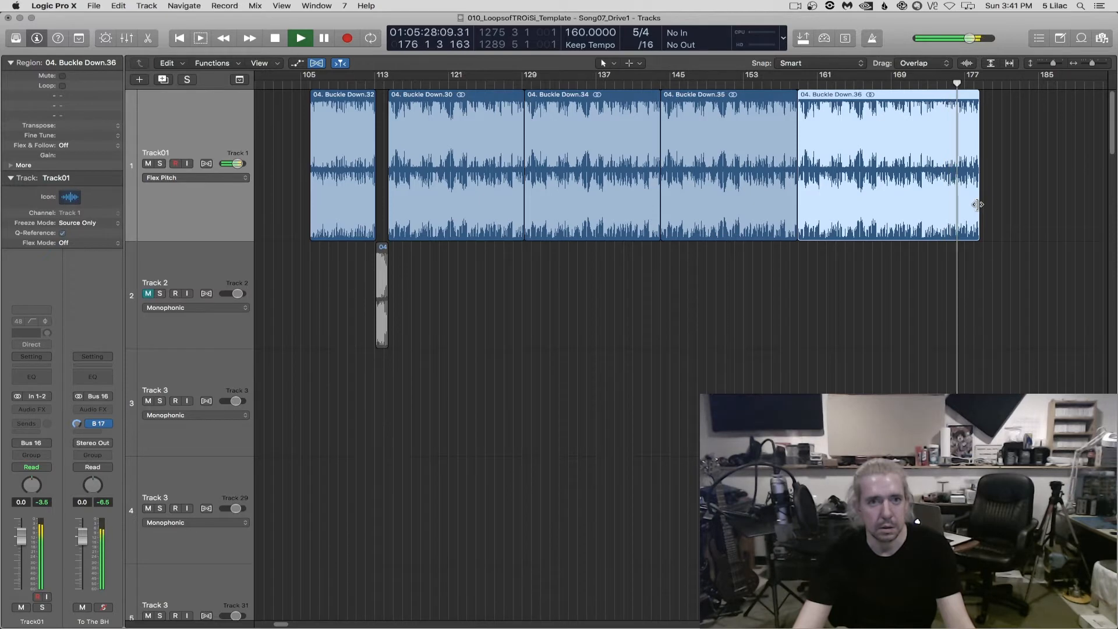
{"action": "key", "text": "space"}
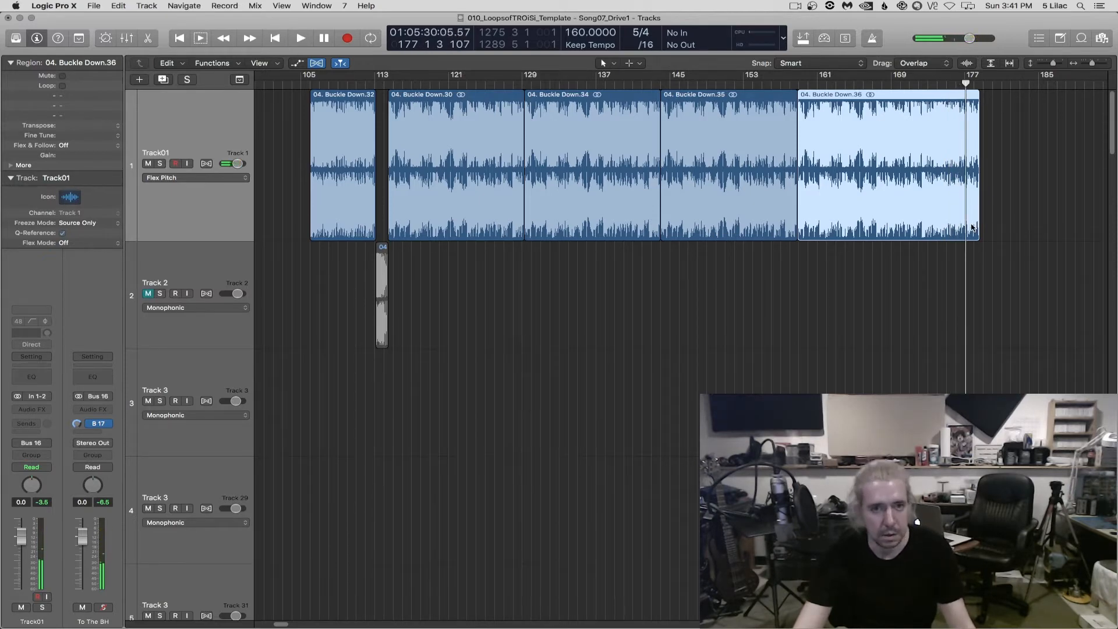
Split the last loop region at the waveform attack near beat 2 of bar 177 and delete the remainder
{"action": "key", "text": "super+Right"}
{"action": "key", "text": "super+Right"}
{"action": "key", "text": "super+Right"}
{"action": "key", "text": "super+Right"}
{"action": "key", "text": "super+Right"}
{"action": "key", "text": "super+Right"}
{"action": "key", "text": "super+Right"}
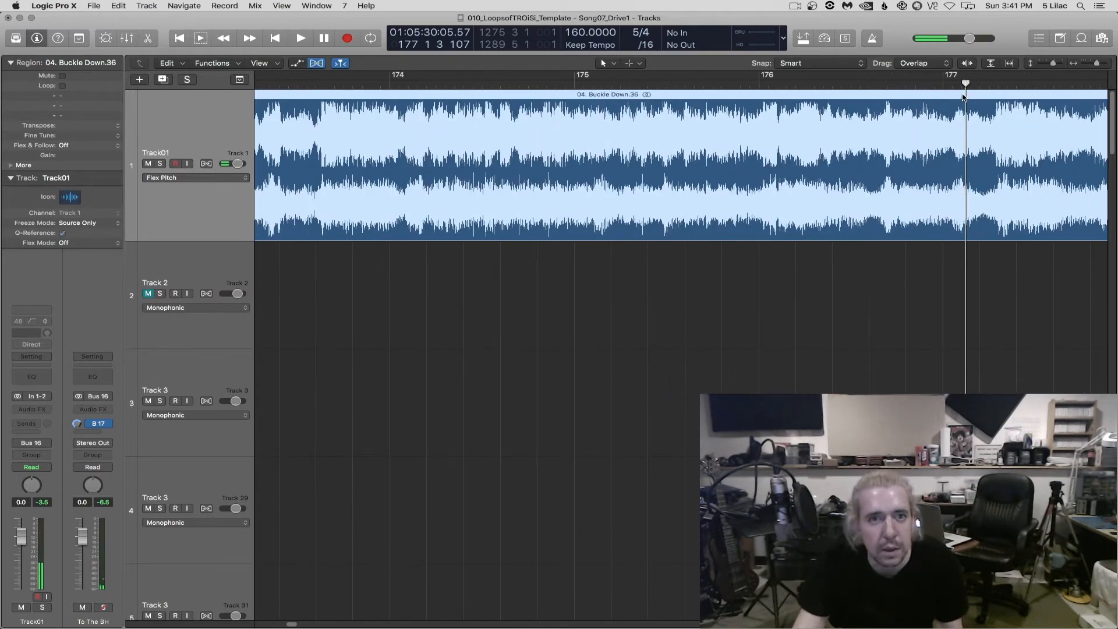
{"action": "left_click_drag", "start_coordinate": [963, 84], "coordinate": [1003, 85]}
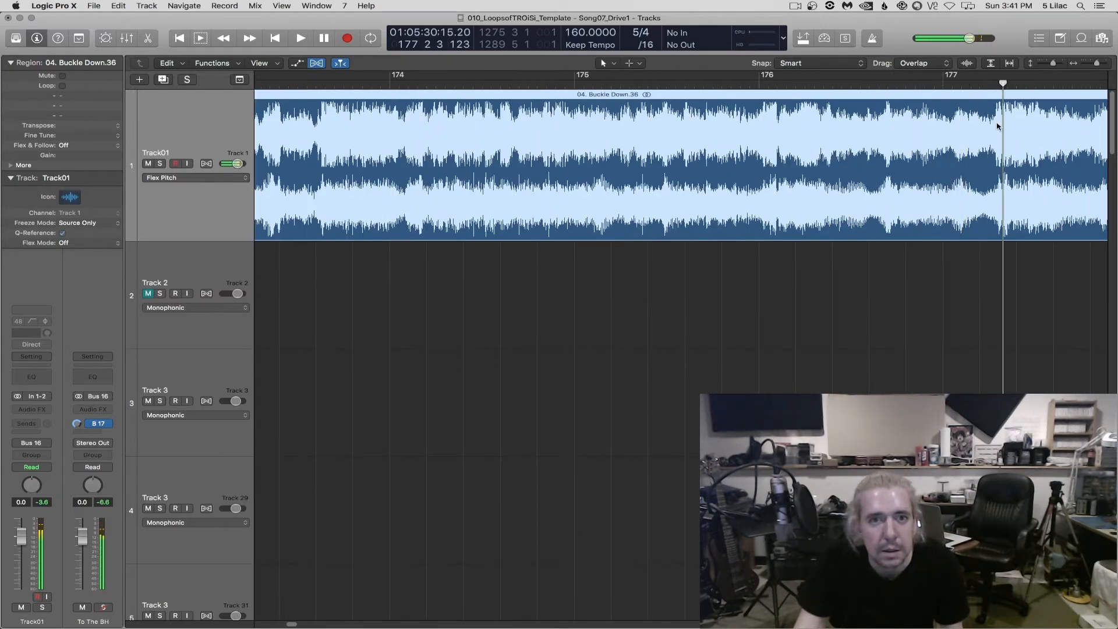
{"action": "key", "text": "i"}
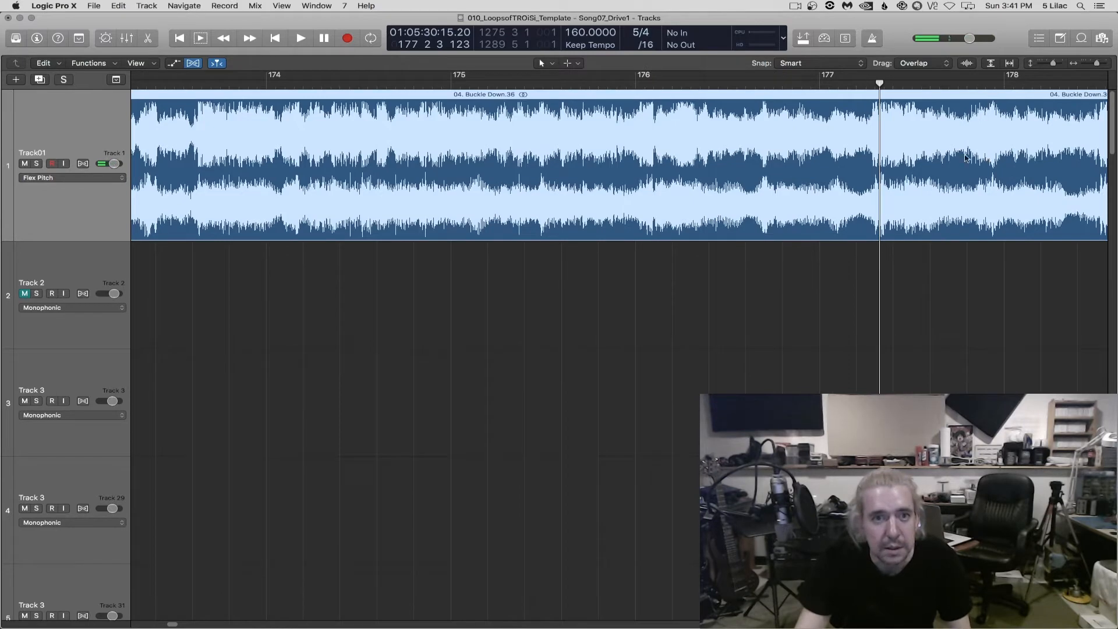
{"action": "key", "text": "t"}
{"action": "left_click", "coordinate": [886, 209]}
{"action": "left_click", "coordinate": [871, 193]}
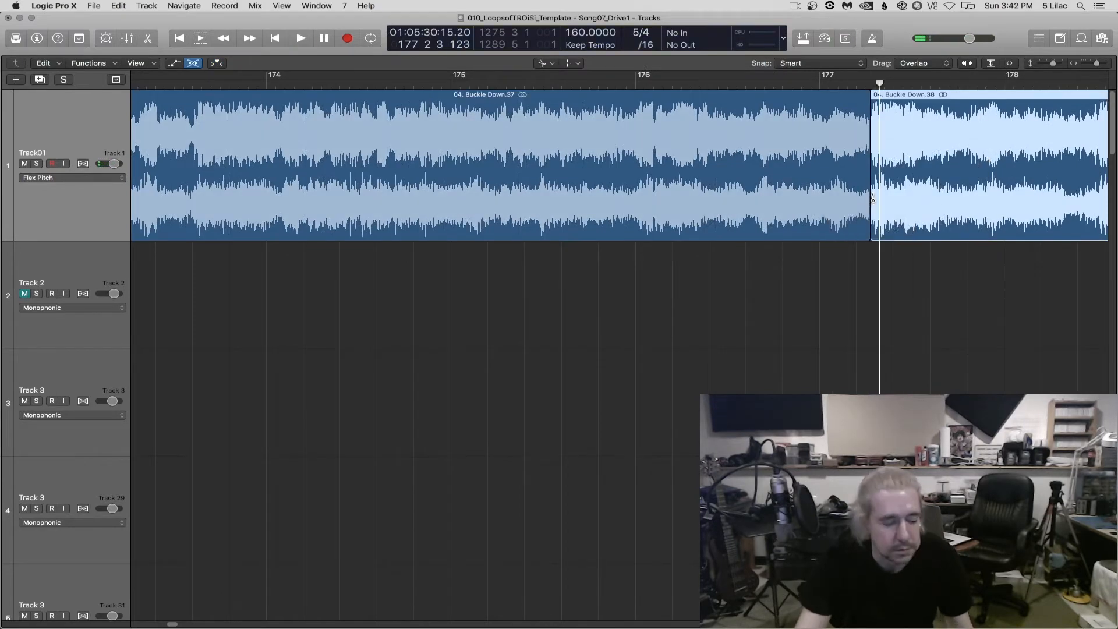
{"action": "key", "text": "Delete"}
Copy the third short loop region after bar 114 and paste it directly after the extended region near bar 177
{"action": "key", "text": "ctrl+alt+Left"}
{"action": "key", "text": "ctrl+alt+Left"}
{"action": "key", "text": "ctrl+alt+Left"}
{"action": "key", "text": "ctrl+alt+Left"}
{"action": "key", "text": "ctrl+alt+Left"}
{"action": "key", "text": "ctrl+alt+Left"}
{"action": "key", "text": "ctrl+alt+Left"}
{"action": "key", "text": "ctrl+alt+Left"}
{"action": "key", "text": "ctrl+alt+Left"}
{"action": "key", "text": "ctrl+alt+Left"}
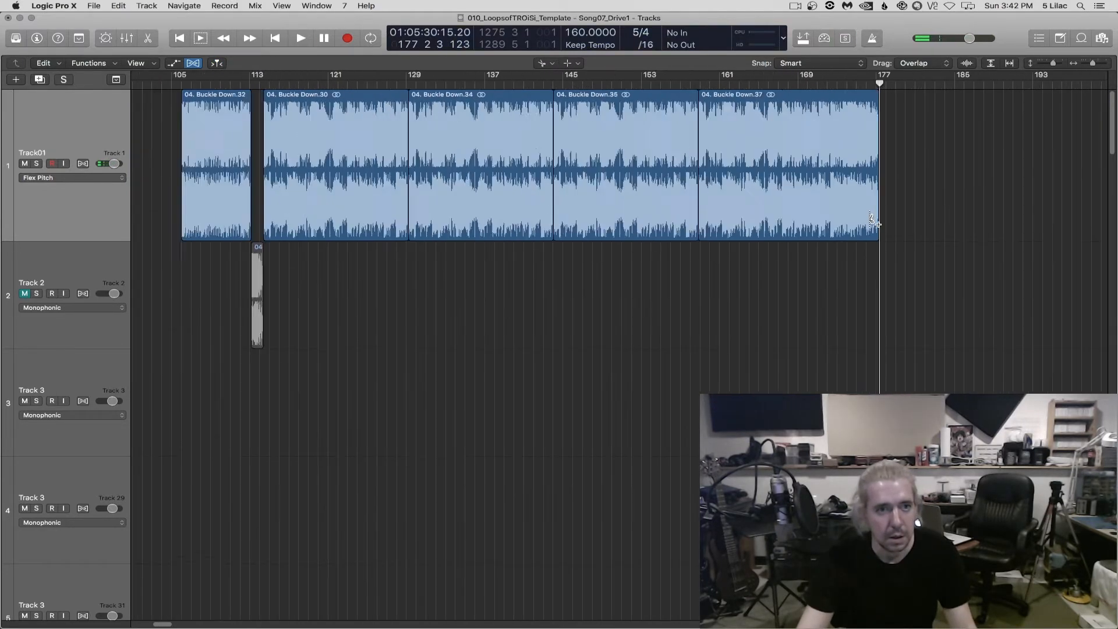
{"action": "key", "text": "t"}
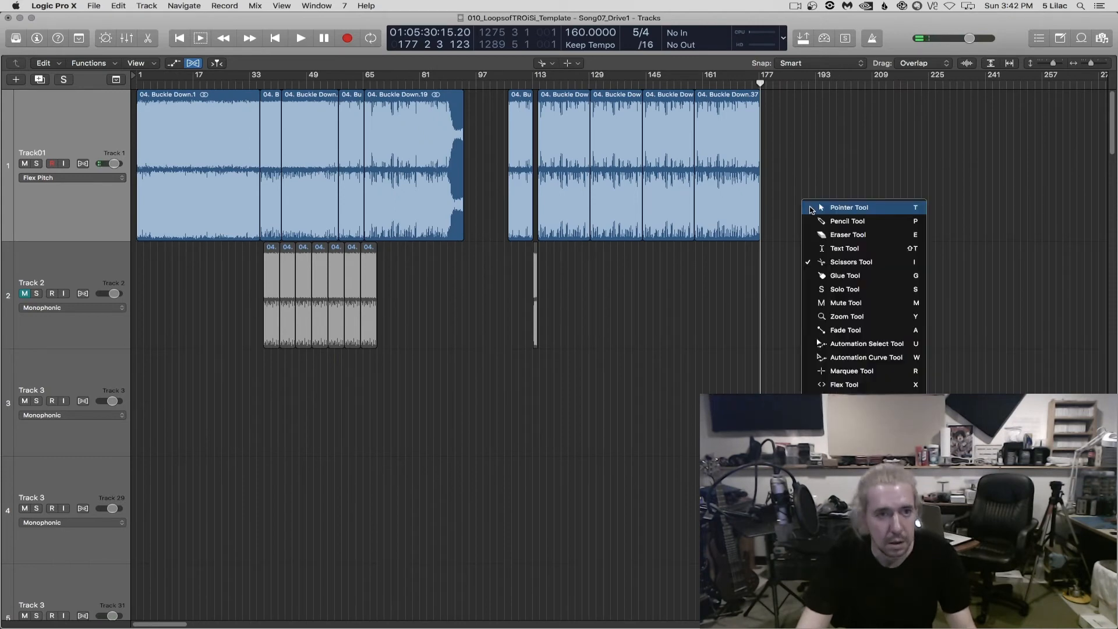
{"action": "key", "text": "t"}
{"action": "left_click", "coordinate": [674, 206]}
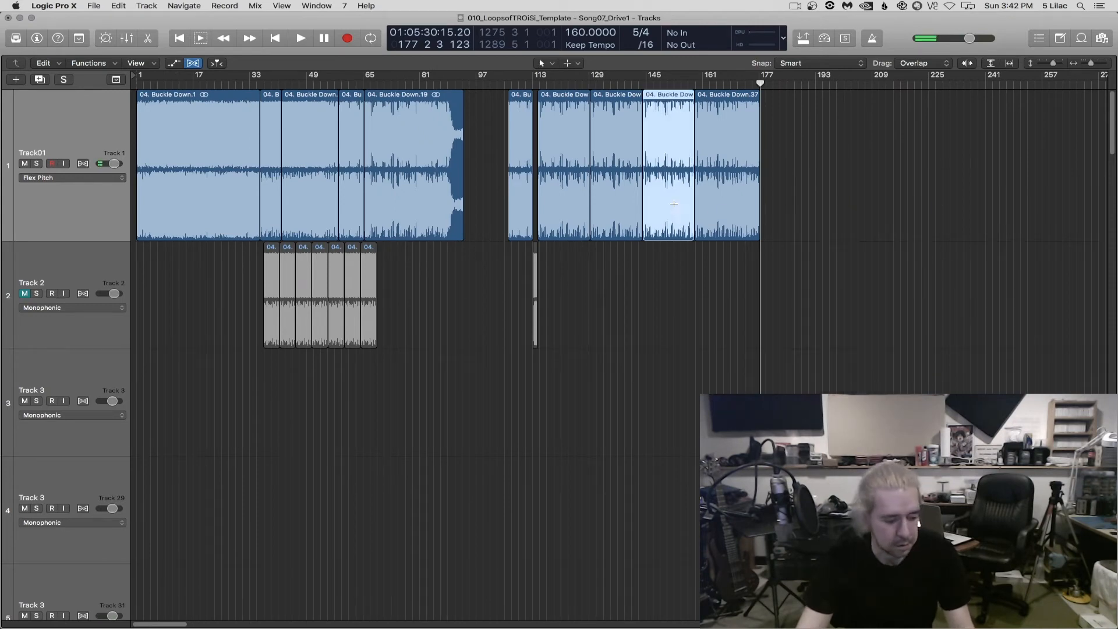
{"action": "scroll", "coordinate": [761, 99], "scroll_direction": "up", "scroll_amount": 10}
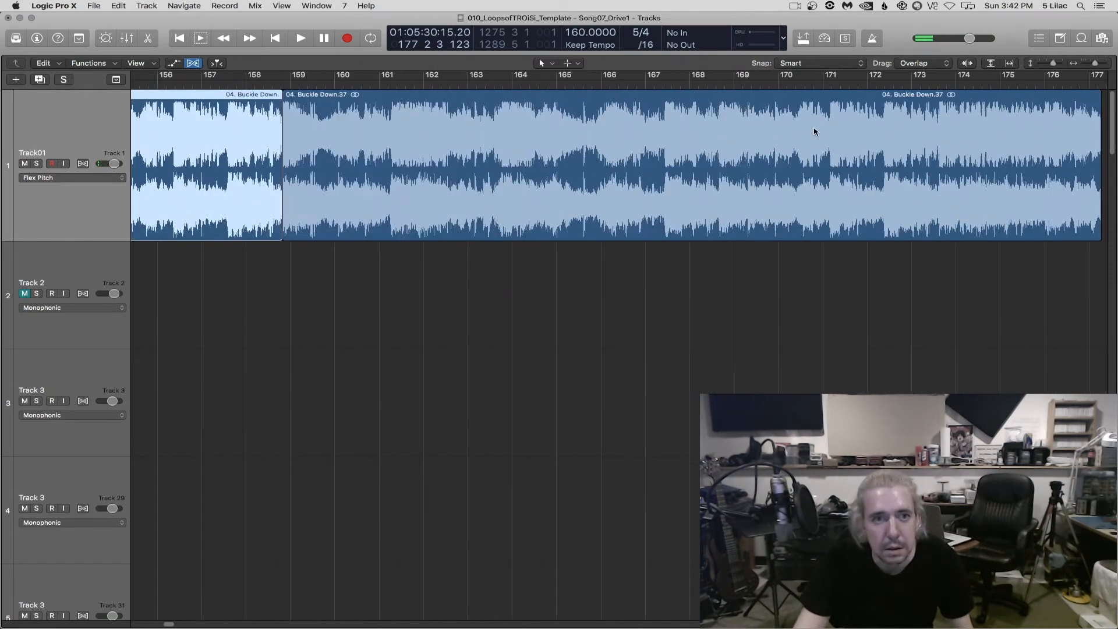
{"action": "scroll", "coordinate": [862, 137], "scroll_direction": "right", "scroll_amount": 10}
{"action": "scroll", "coordinate": [520, 161], "scroll_direction": "up", "scroll_amount": 15}
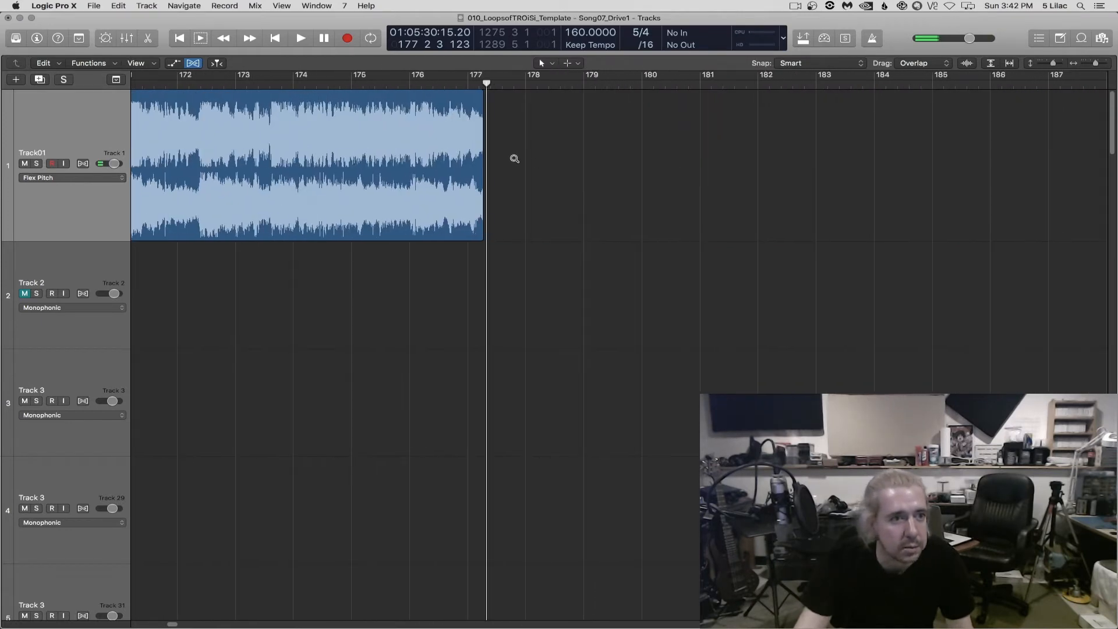
{"action": "scroll", "coordinate": [465, 125], "scroll_direction": "down", "scroll_amount": 15}
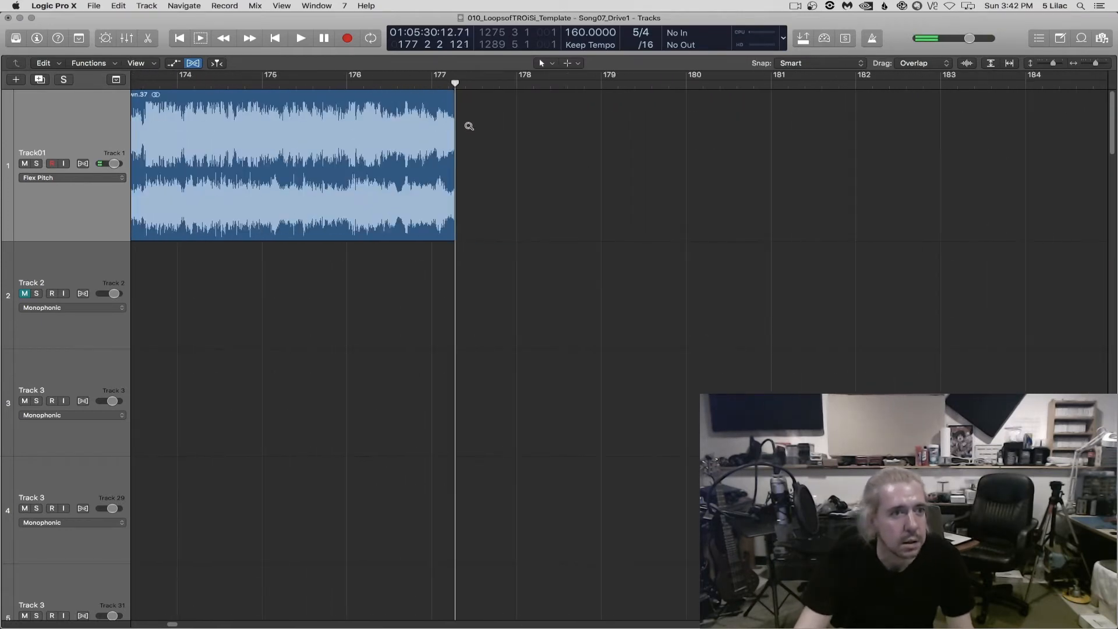
Play across the joint near bar 177 to check how the extended region runs into the pasted loop
{"action": "left_click", "coordinate": [332, 83]}
{"action": "key", "text": "space"}
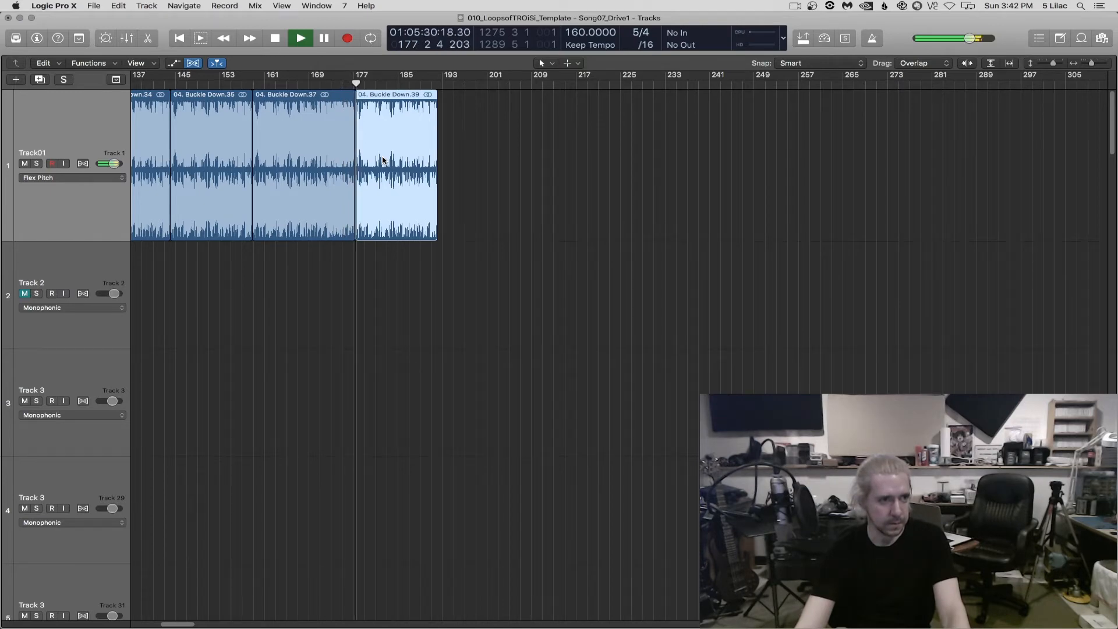
{"action": "key", "text": "space"}
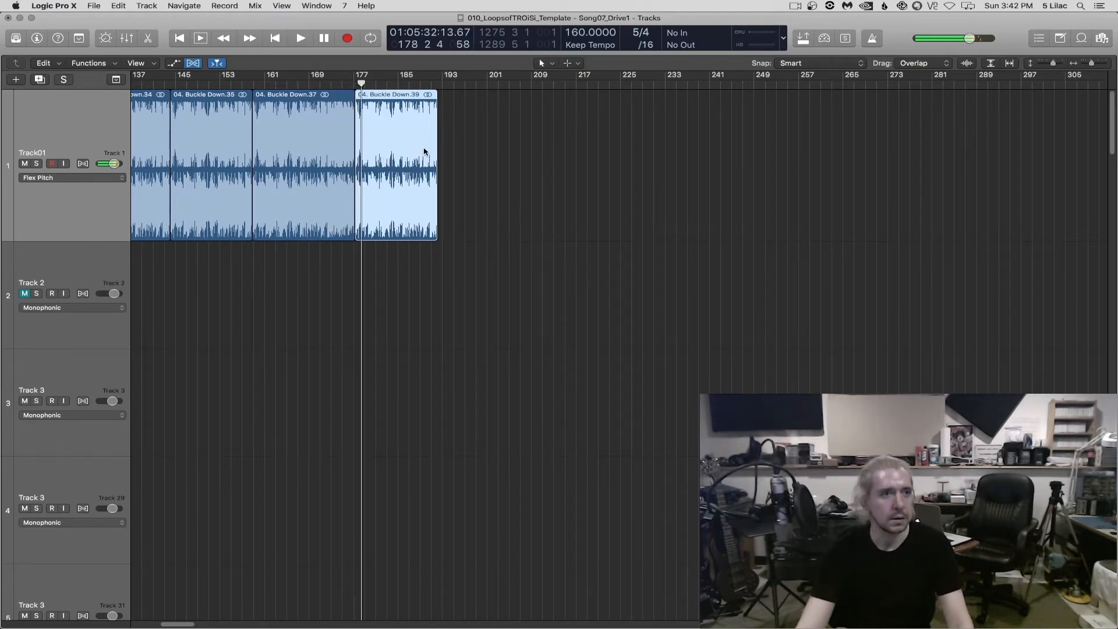
Duplicate the last two Track01 regions as a pair, pasting them twice directly after the final region near bar 192
{"action": "scroll", "coordinate": [442, 156], "scroll_direction": "left", "scroll_amount": 5}
{"action": "left_click_drag", "start_coordinate": [524, 308], "coordinate": [613, 154]}
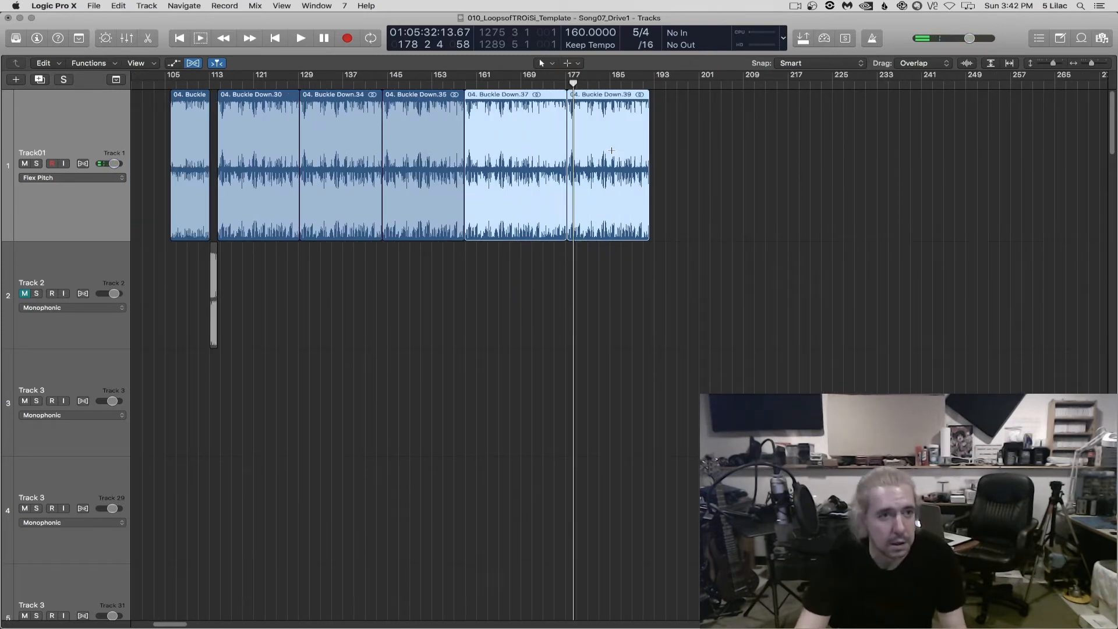
{"action": "left_click", "coordinate": [650, 80]}
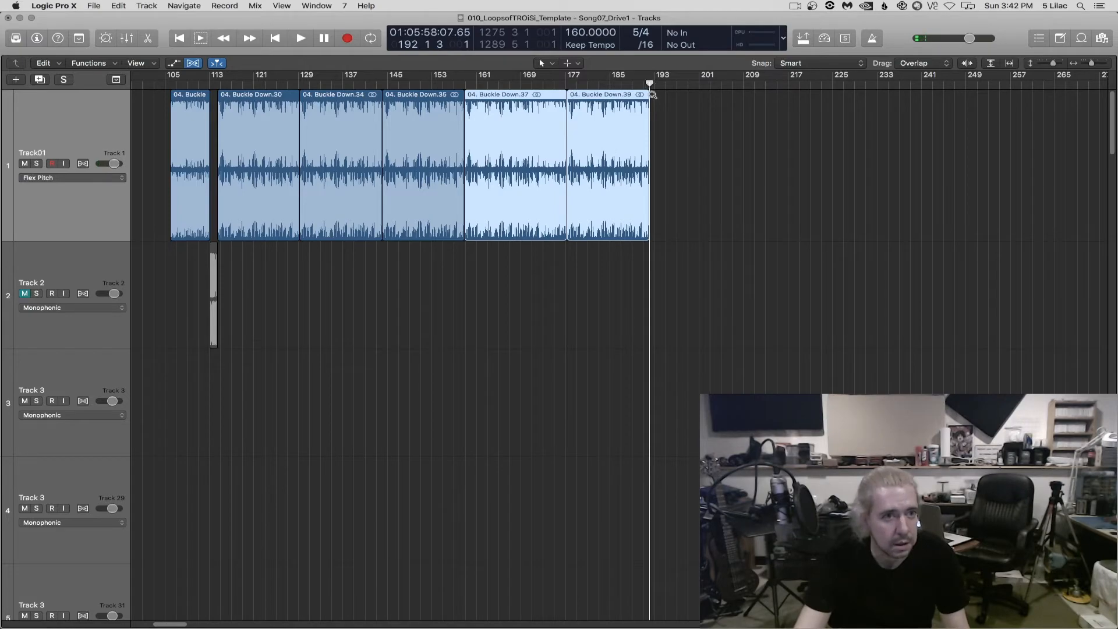
{"action": "scroll", "coordinate": [653, 94], "scroll_direction": "up", "scroll_amount": 20}
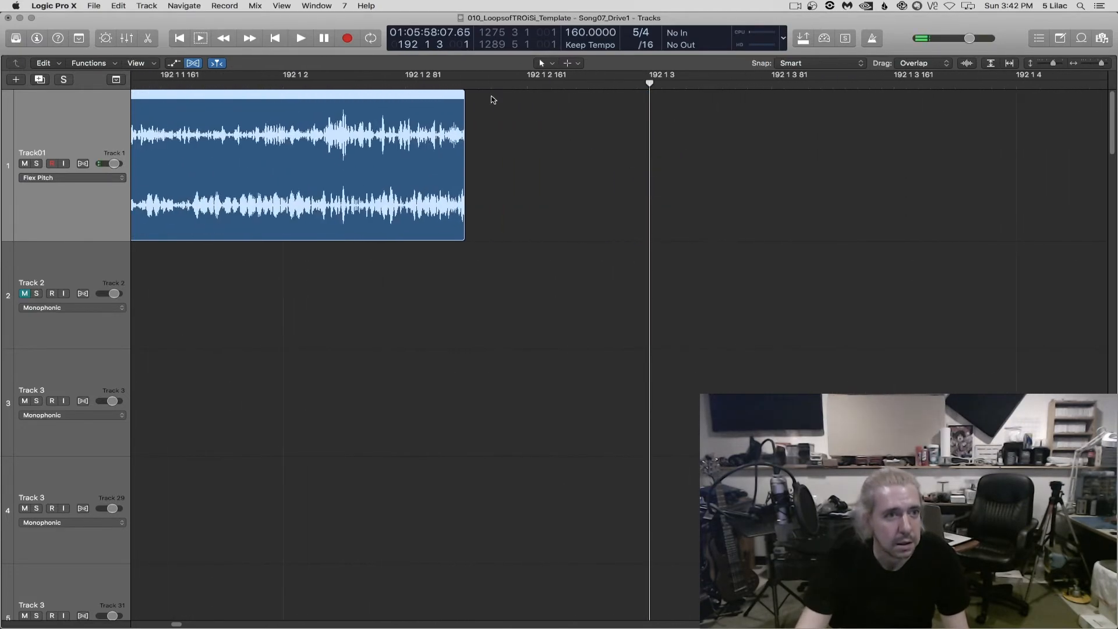
{"action": "left_click", "coordinate": [465, 81]}
{"action": "scroll", "coordinate": [445, 93], "scroll_direction": "up", "scroll_amount": 10}
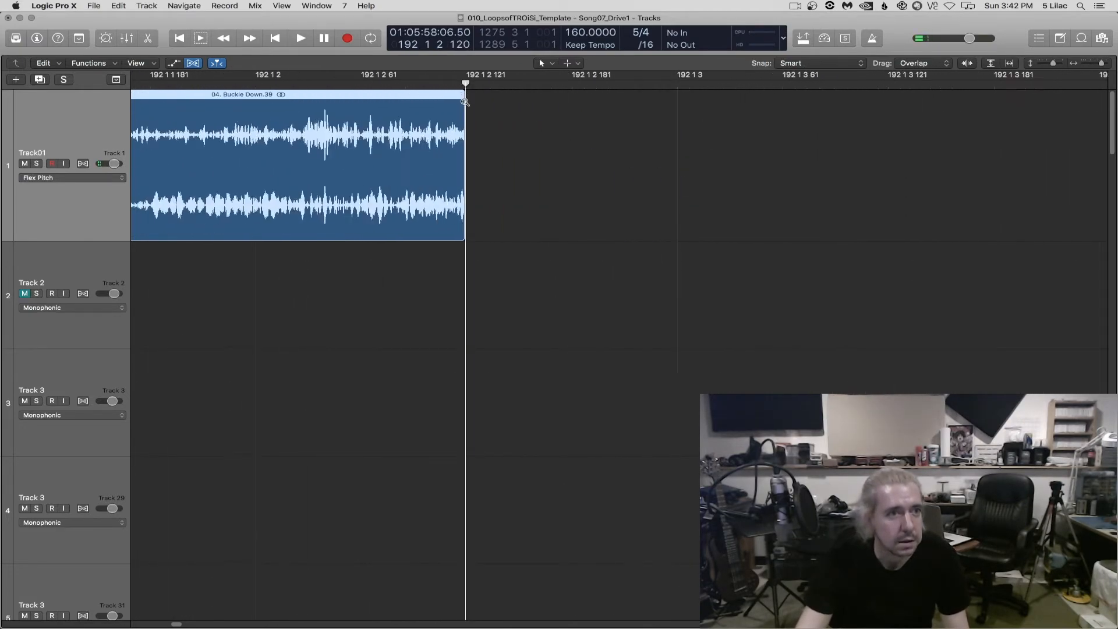
{"action": "scroll", "coordinate": [446, 93], "scroll_direction": "down", "scroll_amount": 20}
{"action": "left_click", "coordinate": [400, 131]}
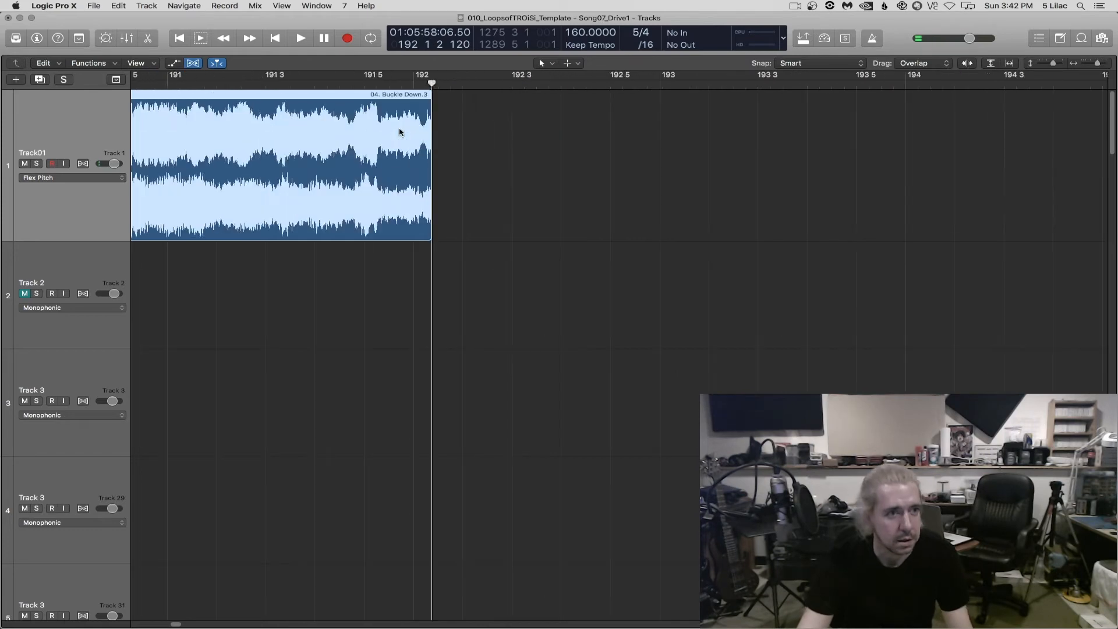
{"action": "scroll", "coordinate": [399, 131], "scroll_direction": "down", "scroll_amount": 5}
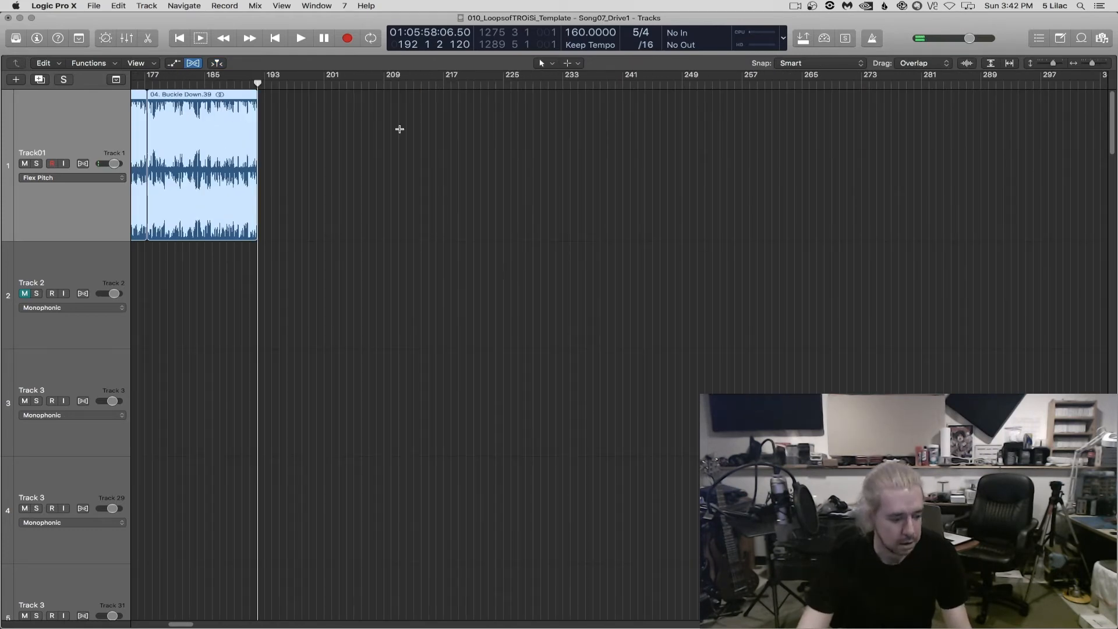
{"action": "key", "text": "super+v"}
{"action": "key", "text": "super+v"}
{"action": "scroll", "coordinate": [401, 131], "scroll_direction": "left", "scroll_amount": 6}
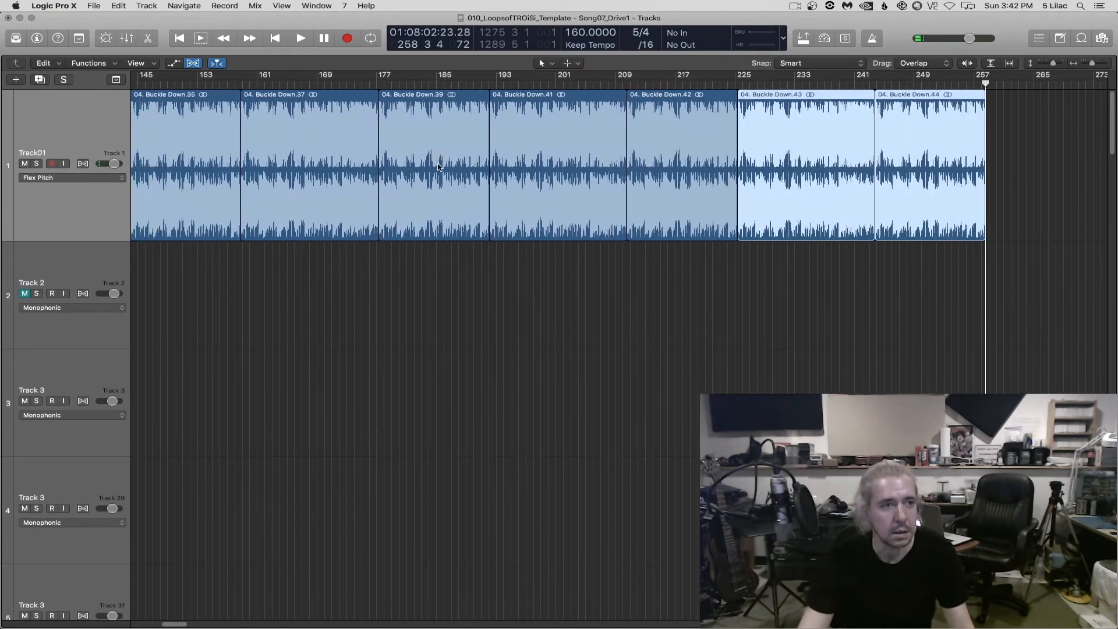
{"action": "scroll", "coordinate": [438, 167], "scroll_direction": "up", "scroll_amount": 3}
{"action": "scroll", "coordinate": [440, 163], "scroll_direction": "down", "scroll_amount": 5}
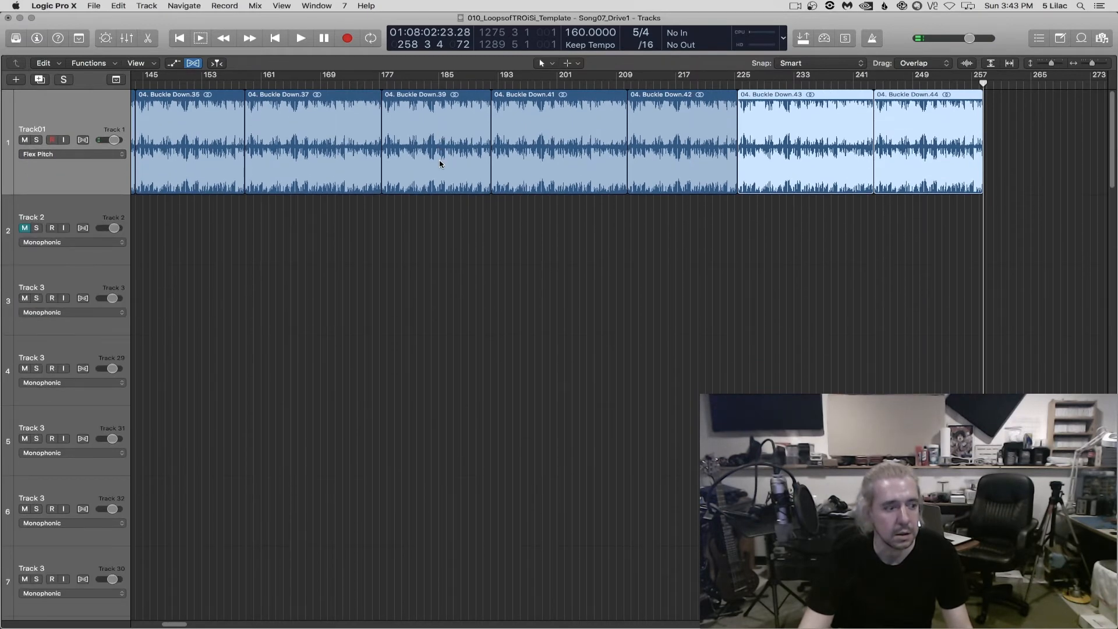
{"action": "scroll", "coordinate": [440, 164], "scroll_direction": "down", "scroll_amount": 6}
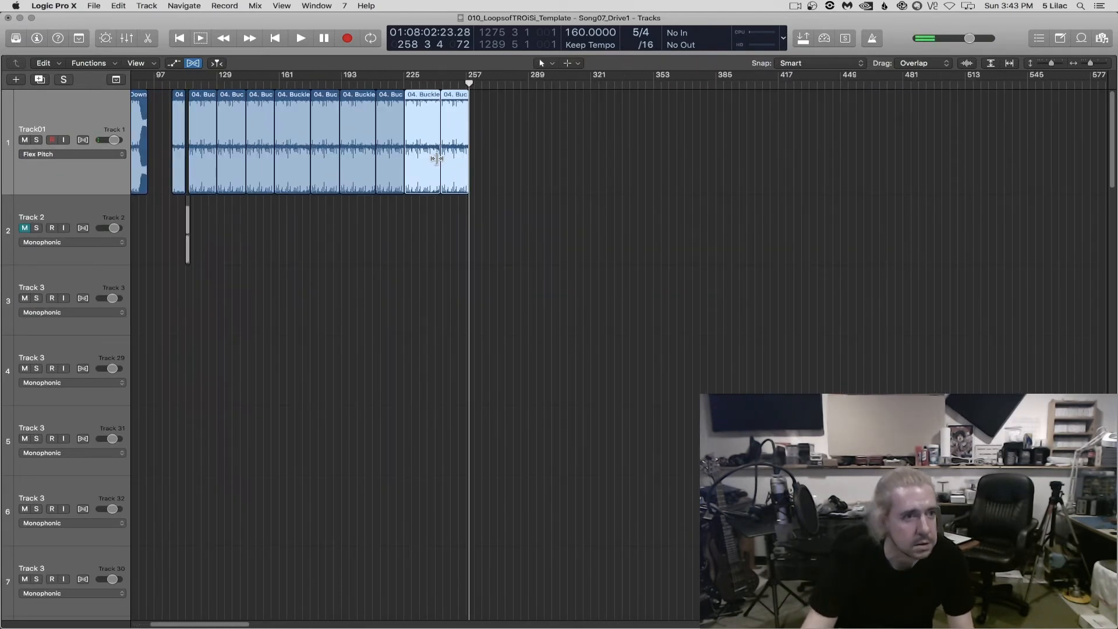
Delete the Track01 loop regions between about bars 113 and 158, keeping the six later loop regions
{"action": "left_click", "coordinate": [389, 223]}
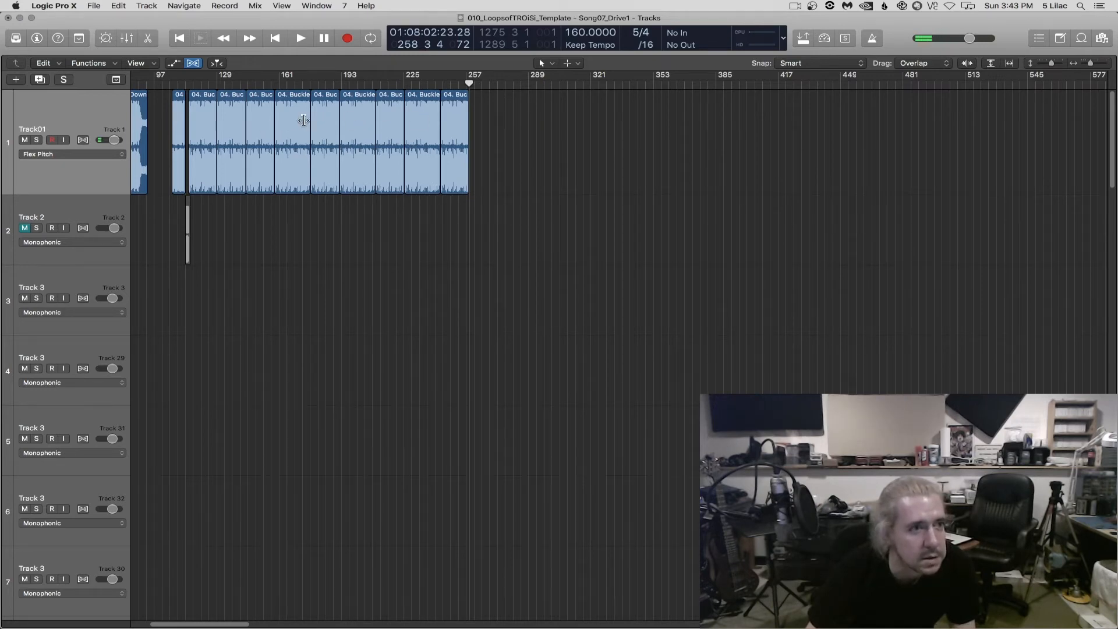
{"action": "left_click_drag", "start_coordinate": [253, 204], "coordinate": [473, 132]}
{"action": "key", "text": "Delete"}
Bounce the remaining six-region loop sequence offline as a 16-bit, 44100 Hz PCM Wave file named 06_BuckleDownTempoChange2
{"action": "key", "text": "super+b"}
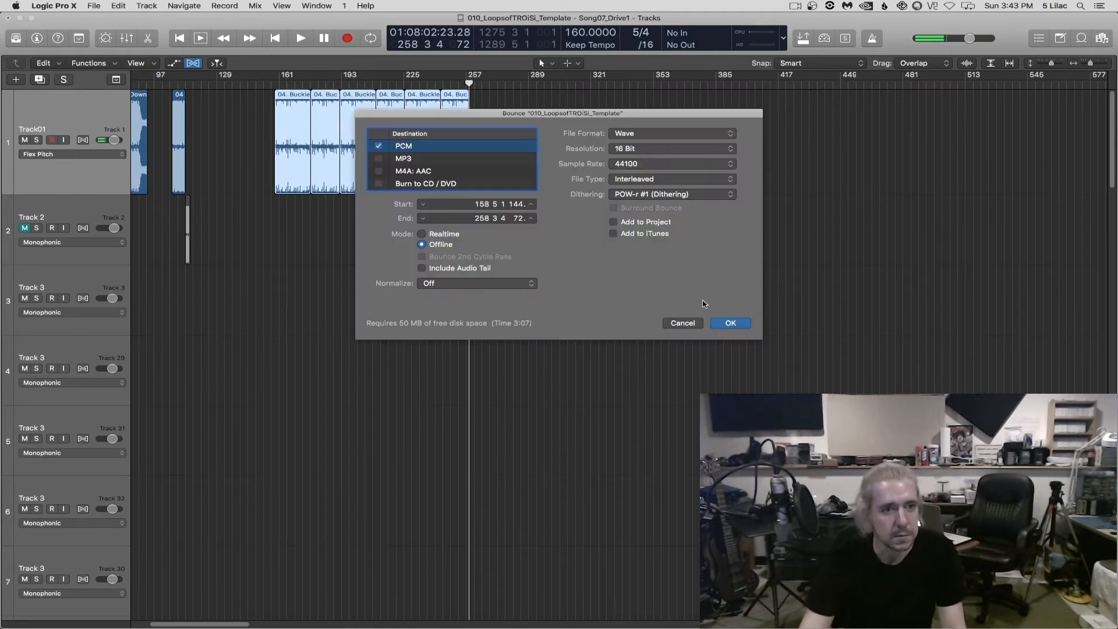
{"action": "left_click", "coordinate": [730, 323]}
{"action": "left_click", "coordinate": [507, 110]}
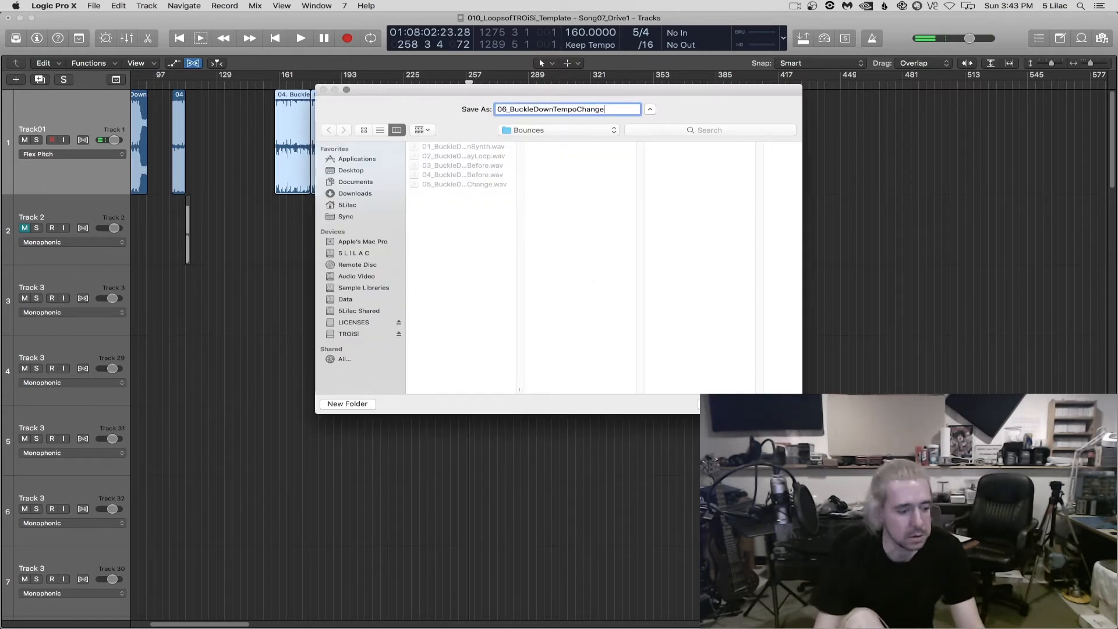
{"action": "key", "text": "Return"}
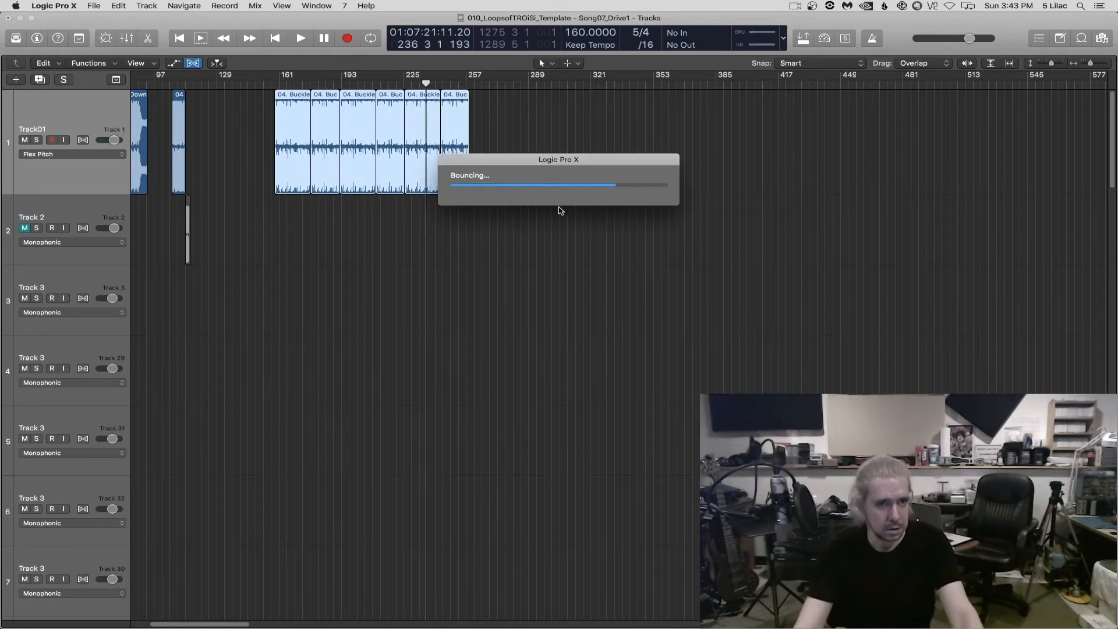
{"action": "left_click", "coordinate": [489, 249]}
Switch to Finder and look through the numbered BuckleDown audio files in the Bounces folder
{"action": "key", "text": "super+Tab"}
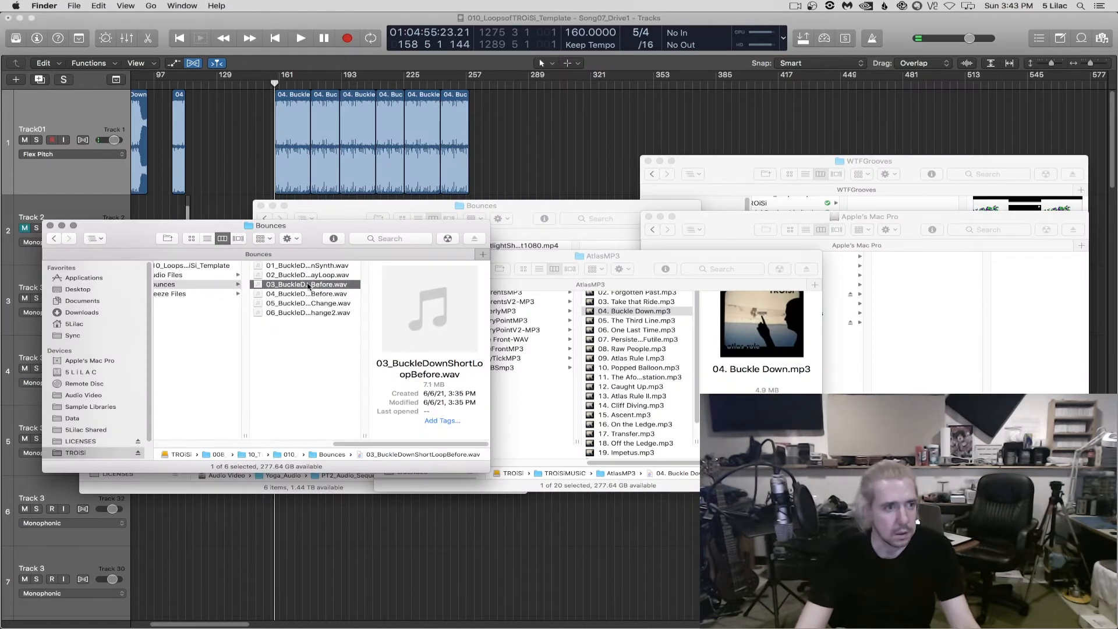
{"action": "left_click", "coordinate": [305, 345]}
{"action": "left_click", "coordinate": [401, 267]}
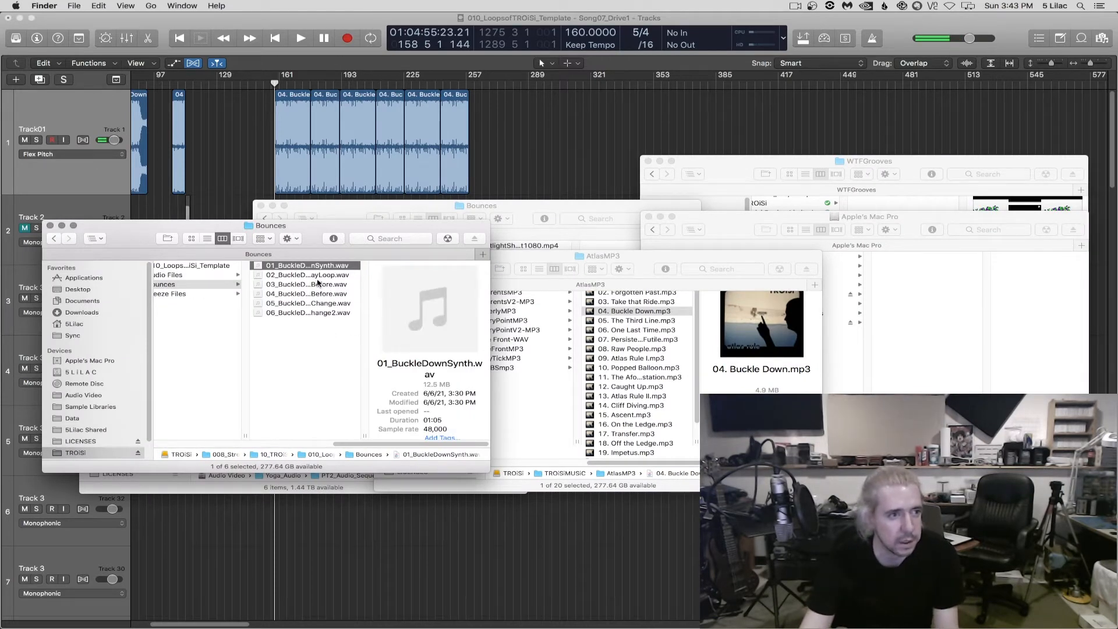
{"action": "left_click", "coordinate": [317, 276]}
{"action": "left_click", "coordinate": [308, 285]}
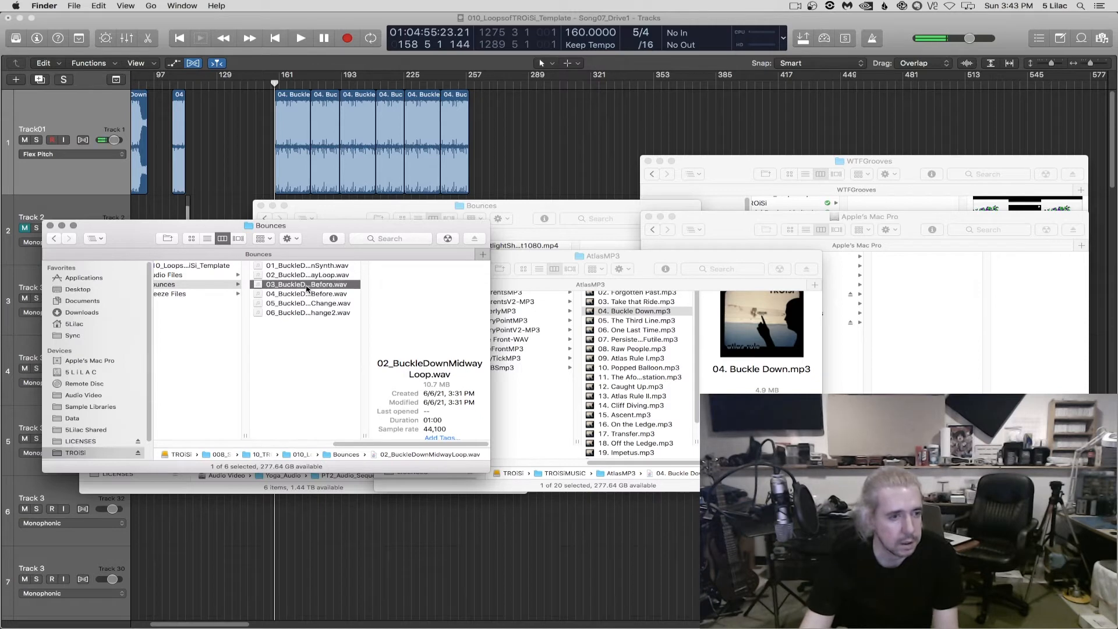
{"action": "left_click", "coordinate": [376, 273]}
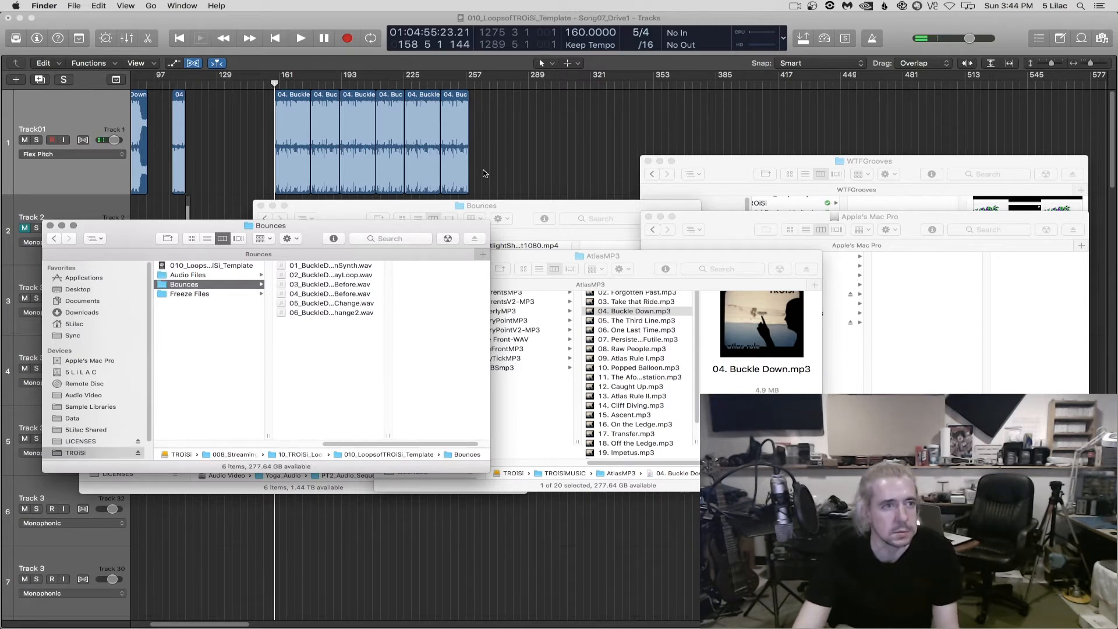
Return to Logic Pro X and play the short Track 2 region near bar 130 in a cycle, followed by a closer look at its waveform
{"action": "left_click", "coordinate": [484, 173]}
{"action": "scroll", "coordinate": [361, 389], "scroll_direction": "up", "scroll_amount": 5}
{"action": "scroll", "coordinate": [349, 385], "scroll_direction": "left", "scroll_amount": 15}
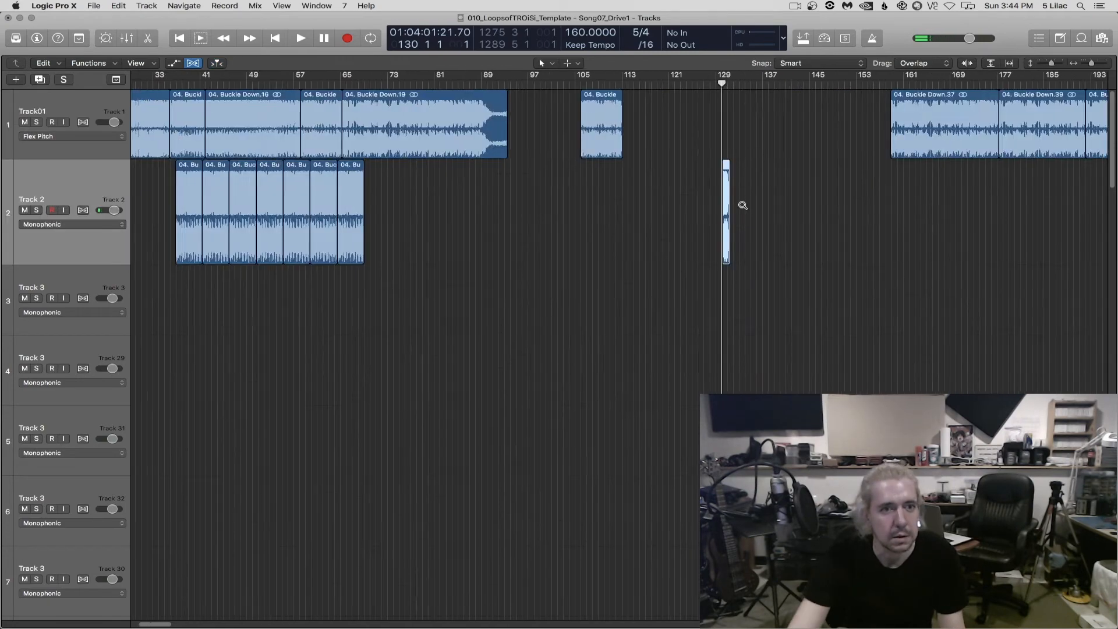
{"action": "scroll", "coordinate": [743, 205], "scroll_direction": "up", "scroll_amount": 10}
{"action": "key", "text": "super+u"}
{"action": "key", "text": "space"}
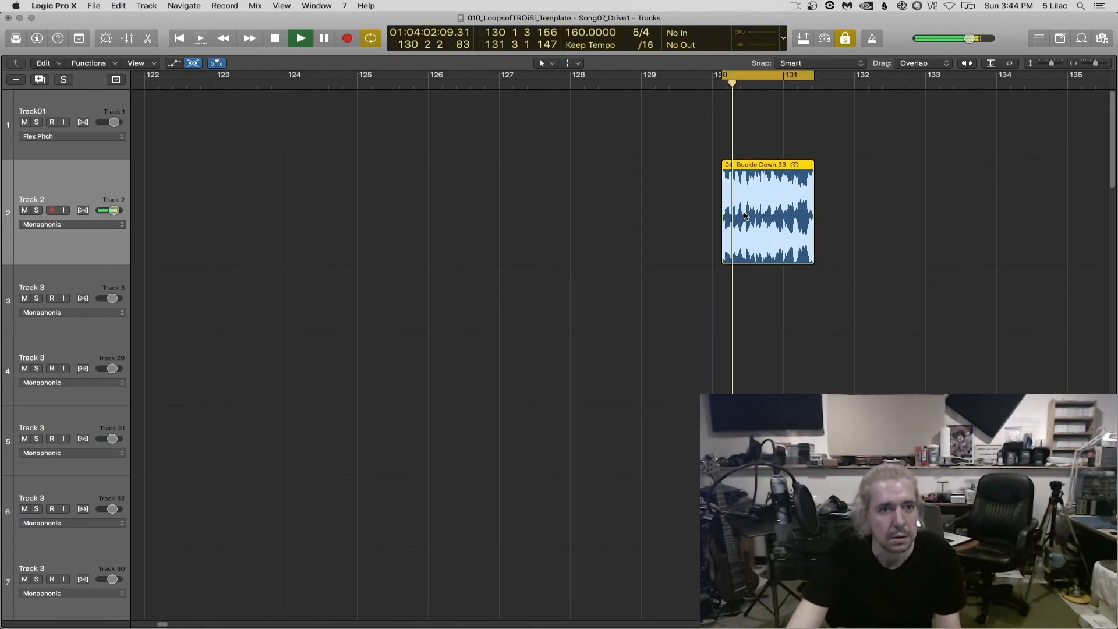
{"action": "key", "text": "alt+space"}
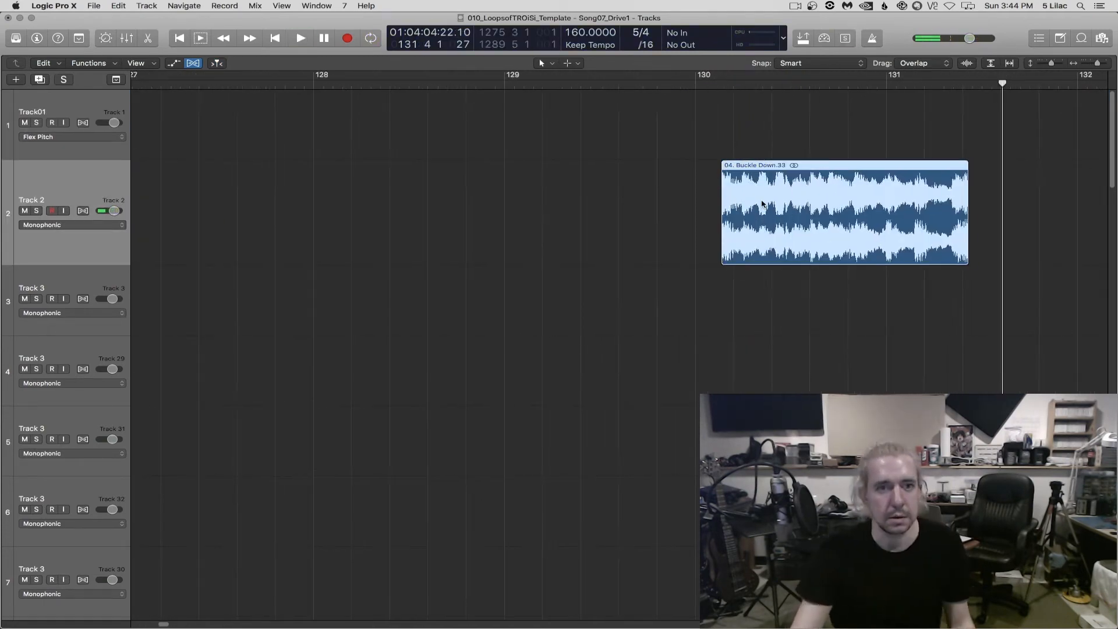
{"action": "scroll", "coordinate": [763, 205], "scroll_direction": "up", "scroll_amount": 3}
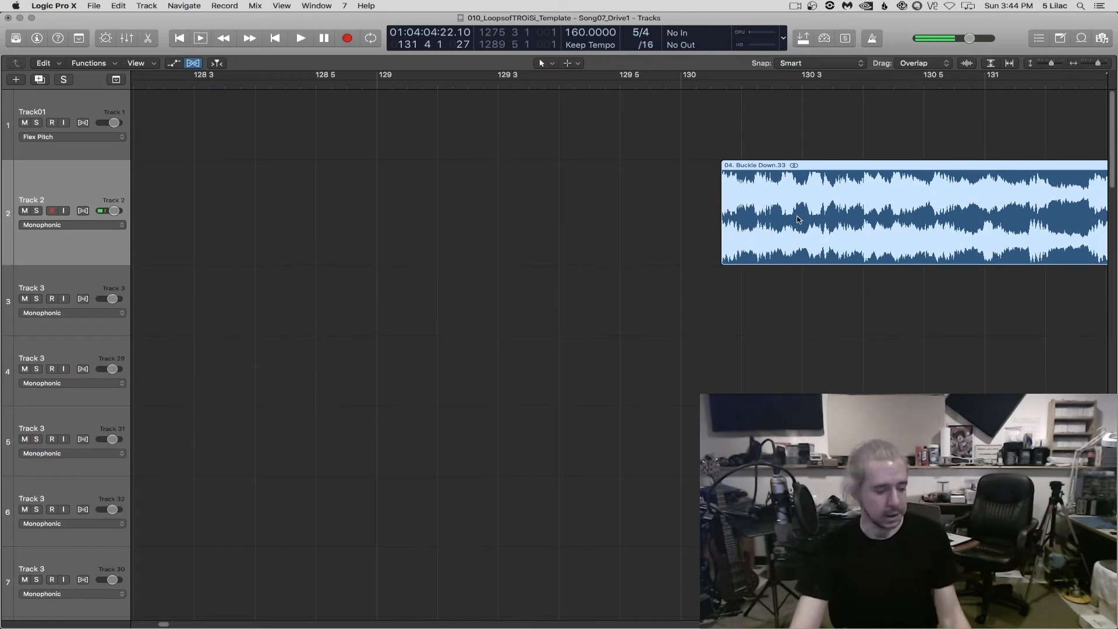
{"action": "scroll", "coordinate": [839, 248], "scroll_direction": "down", "scroll_amount": 3}
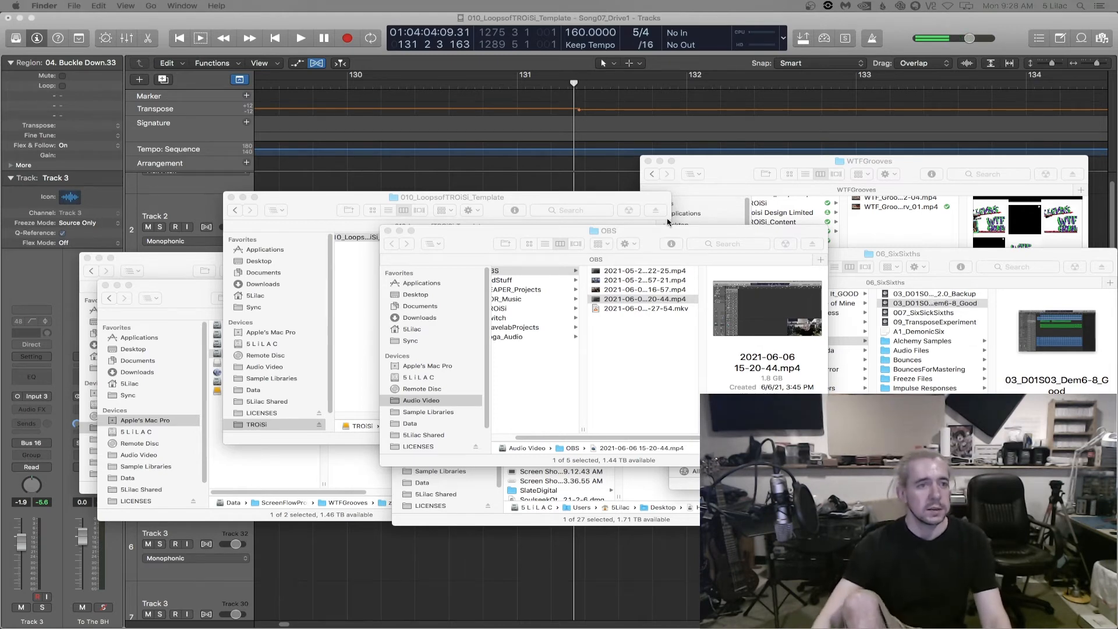
Bring Logic Pro X back to the front and play the short Track 3 region from just before its start near bar 130
{"action": "left_click", "coordinate": [619, 176]}
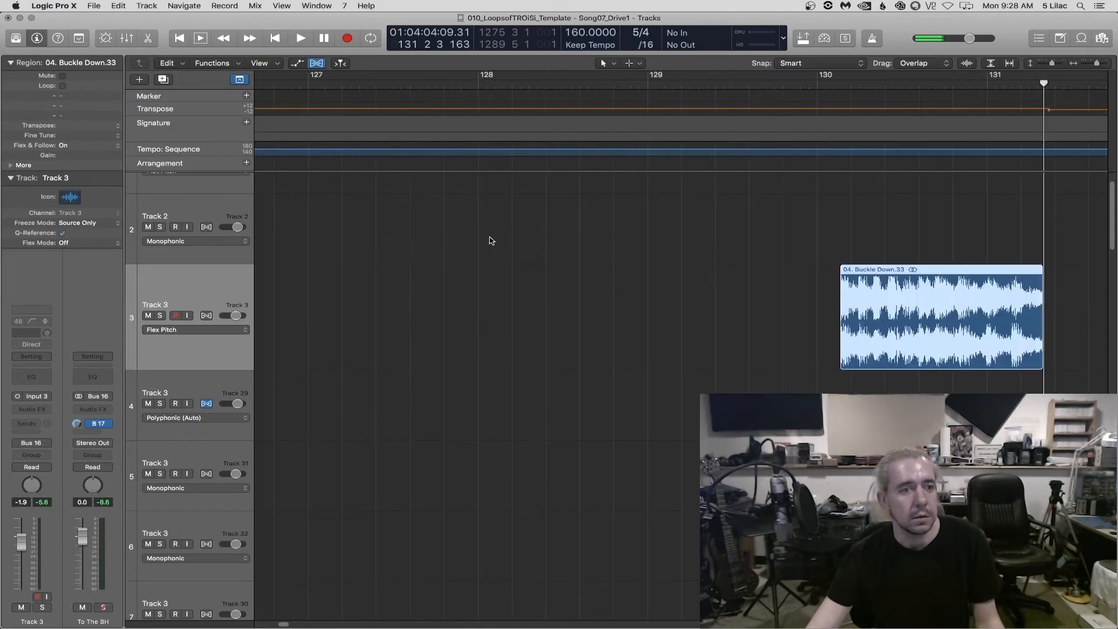
{"action": "scroll", "coordinate": [491, 240], "scroll_direction": "left", "scroll_amount": 10}
{"action": "scroll", "coordinate": [491, 240], "scroll_direction": "left", "scroll_amount": 3}
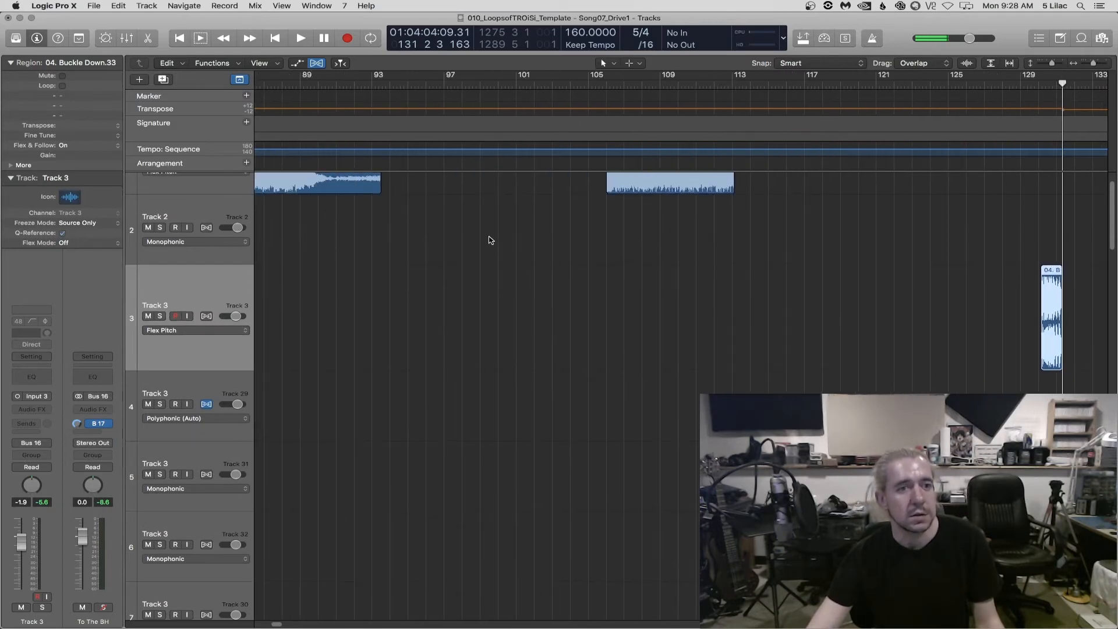
{"action": "scroll", "coordinate": [491, 240], "scroll_direction": "up", "scroll_amount": 2}
{"action": "scroll", "coordinate": [491, 239], "scroll_direction": "down", "scroll_amount": 15}
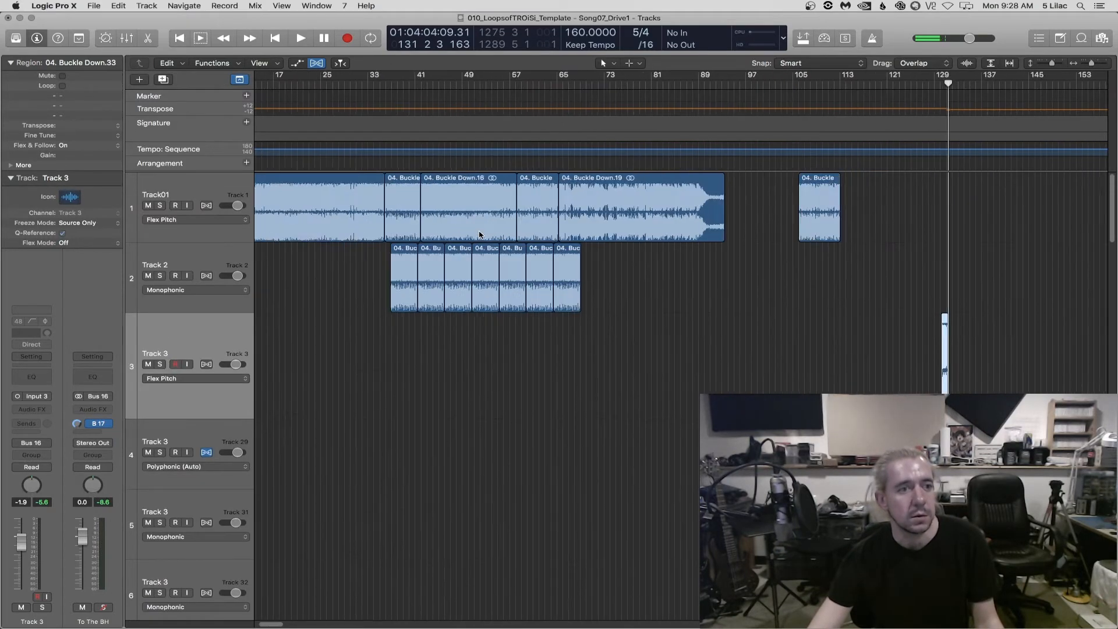
{"action": "scroll", "coordinate": [394, 227], "scroll_direction": "up", "scroll_amount": 15}
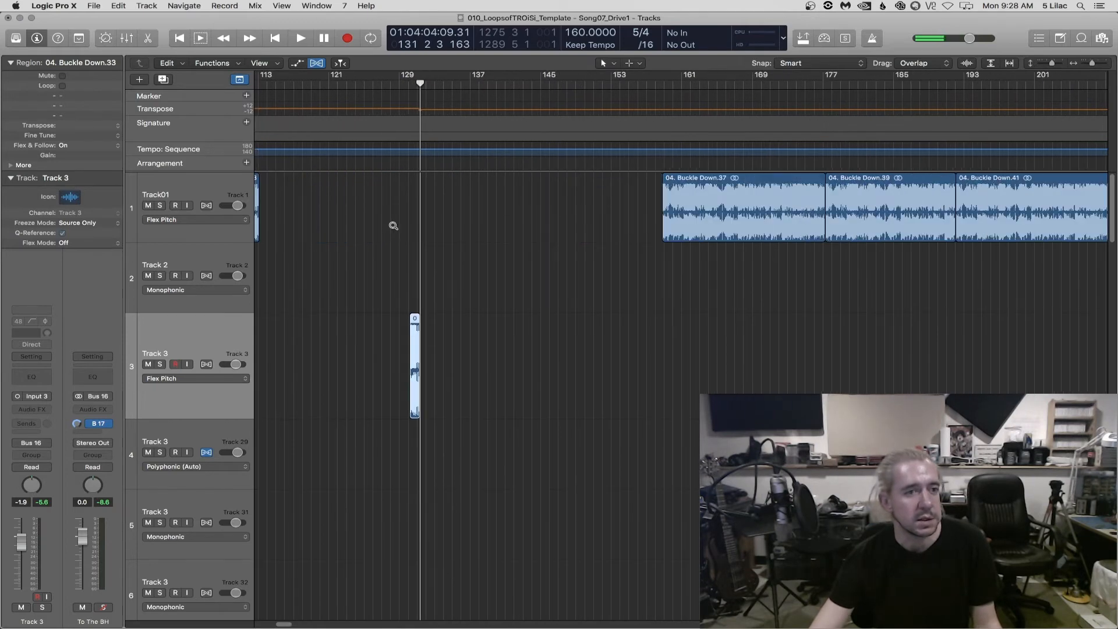
{"action": "scroll", "coordinate": [394, 226], "scroll_direction": "up", "scroll_amount": 5}
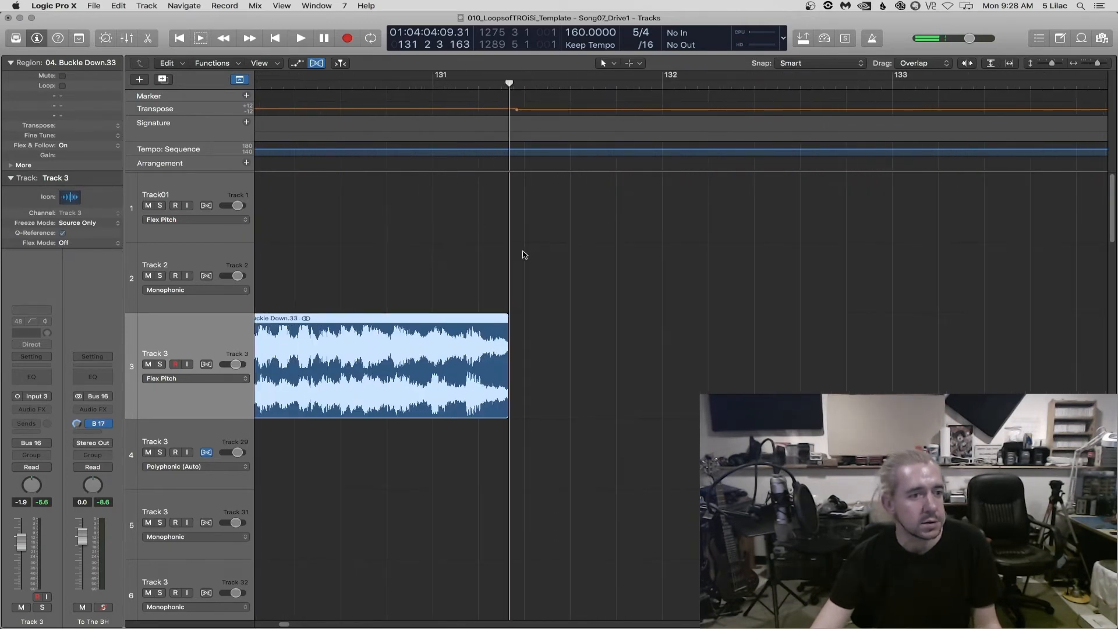
{"action": "scroll", "coordinate": [521, 252], "scroll_direction": "right", "scroll_amount": 3}
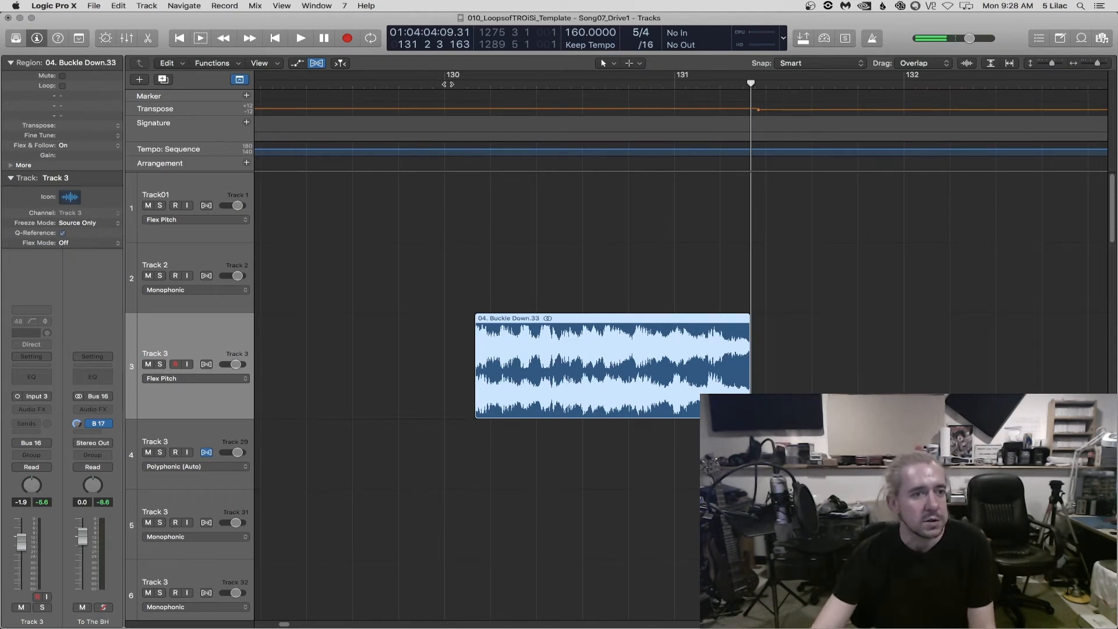
{"action": "left_click_drag", "start_coordinate": [446, 85], "coordinate": [470, 85]}
{"action": "key", "text": "space"}
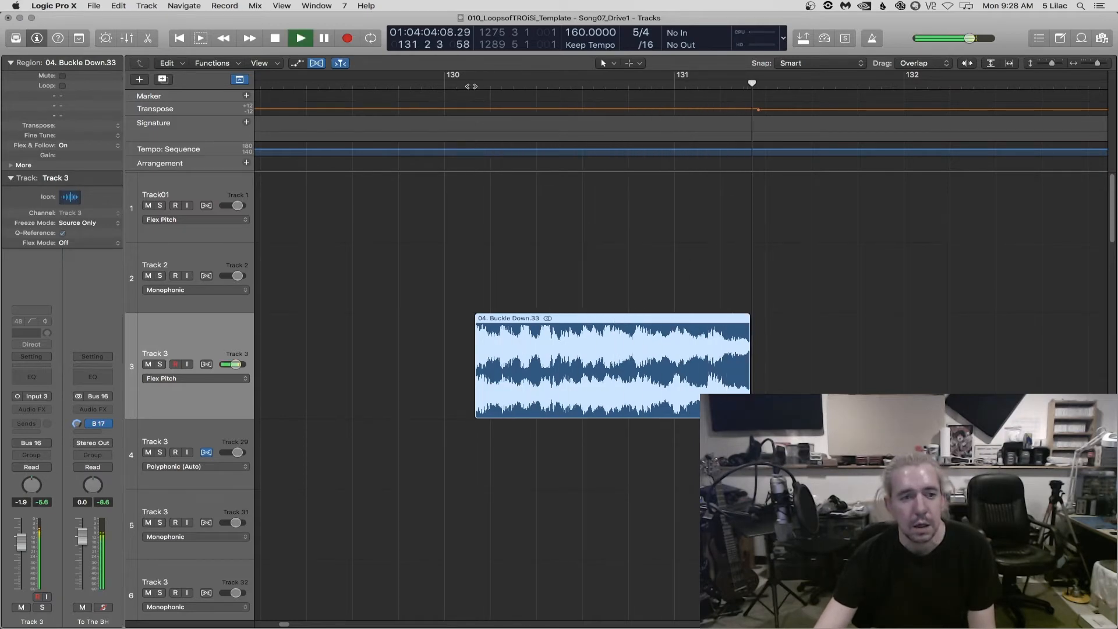
{"action": "key", "text": "space"}
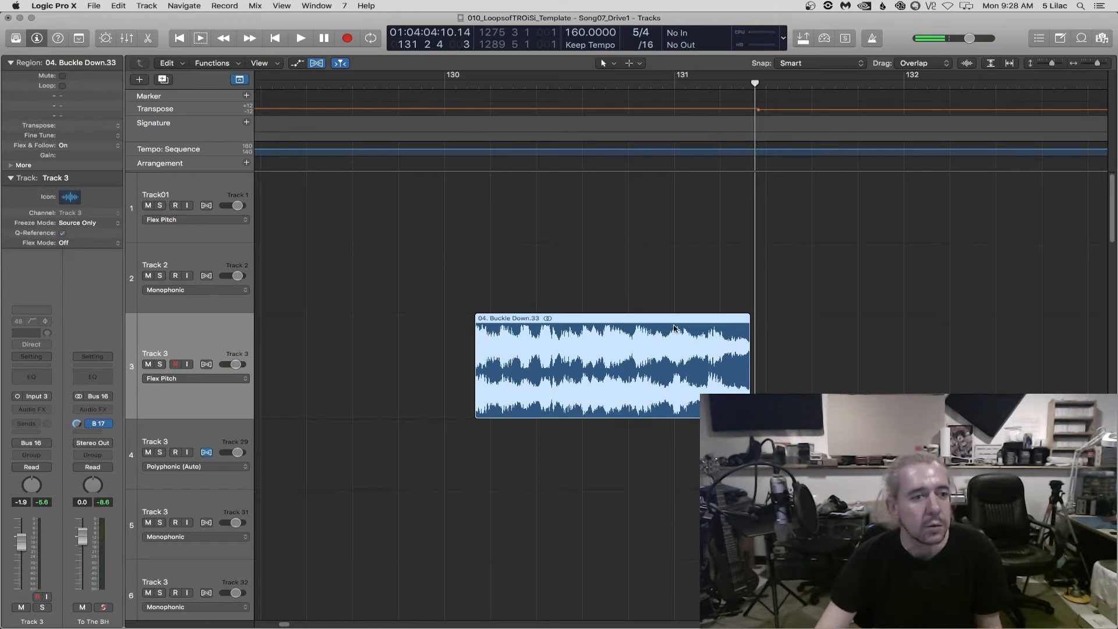
Copy the short Track 3 region near bar 130 and paste it three times in a row directly after the original
{"action": "key", "text": "super+Left"}
{"action": "left_click", "coordinate": [526, 281]}
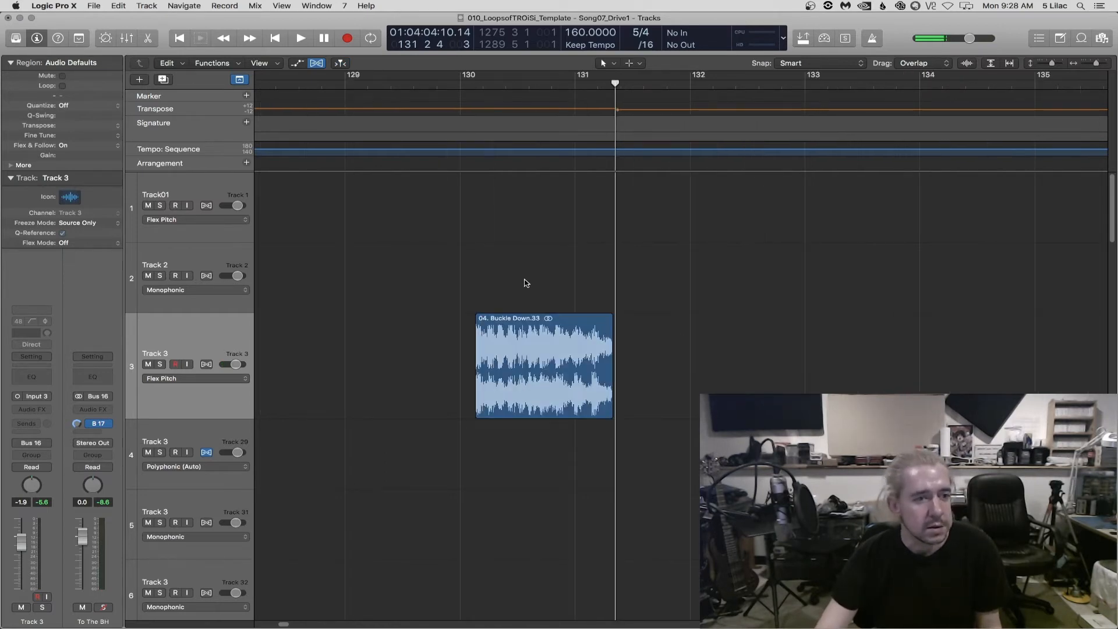
{"action": "left_click", "coordinate": [549, 321]}
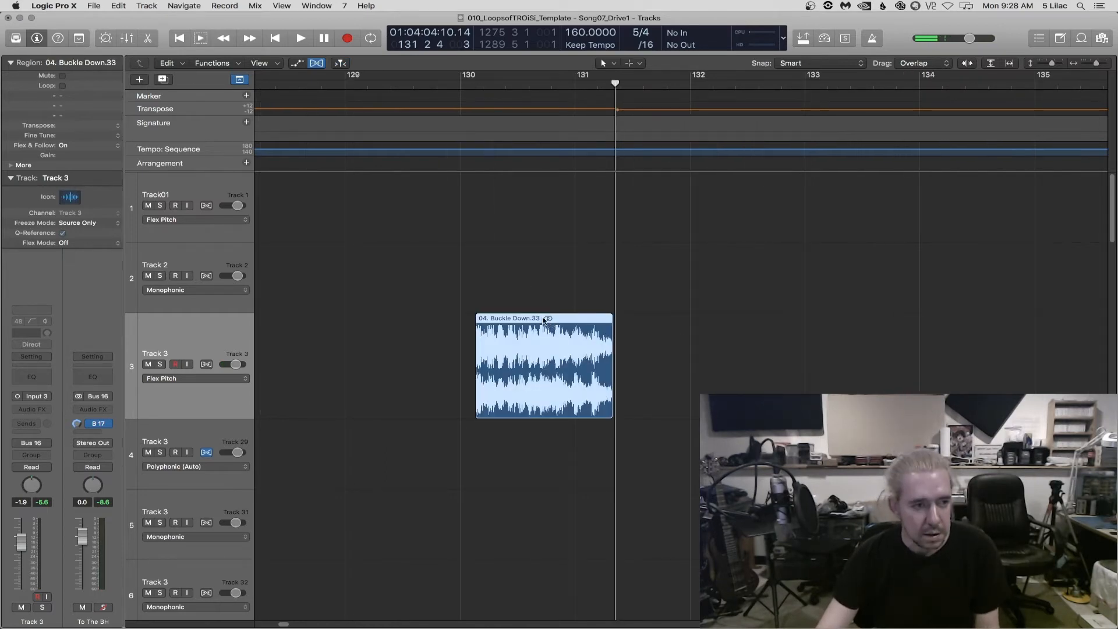
{"action": "scroll", "coordinate": [623, 300], "scroll_direction": "up", "scroll_amount": 3}
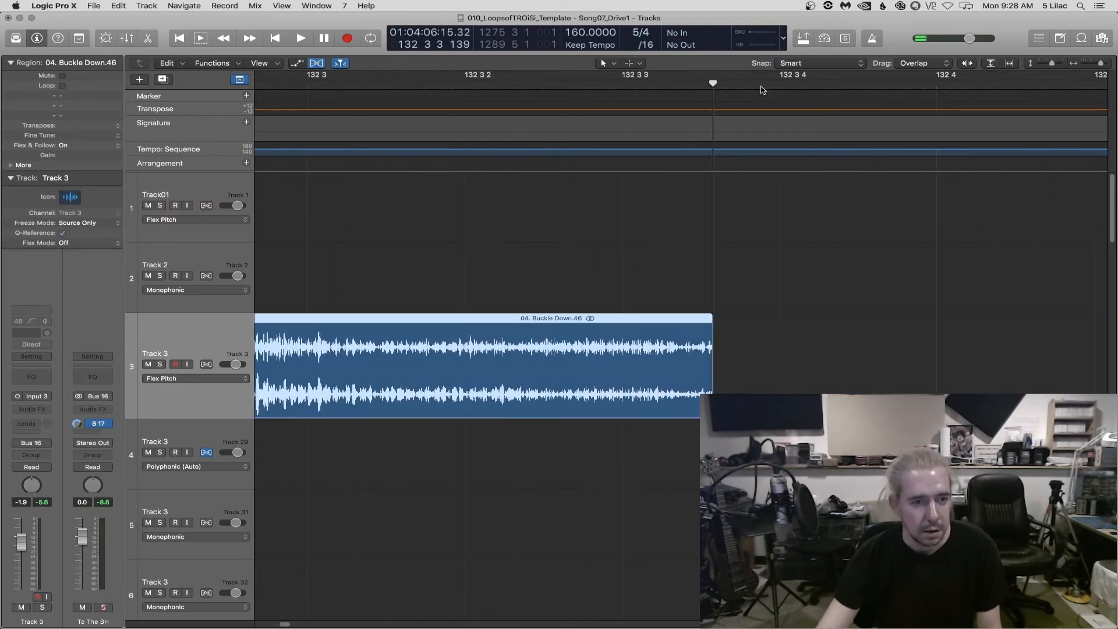
{"action": "key", "text": "super+v"}
{"action": "key", "text": "super+v"}
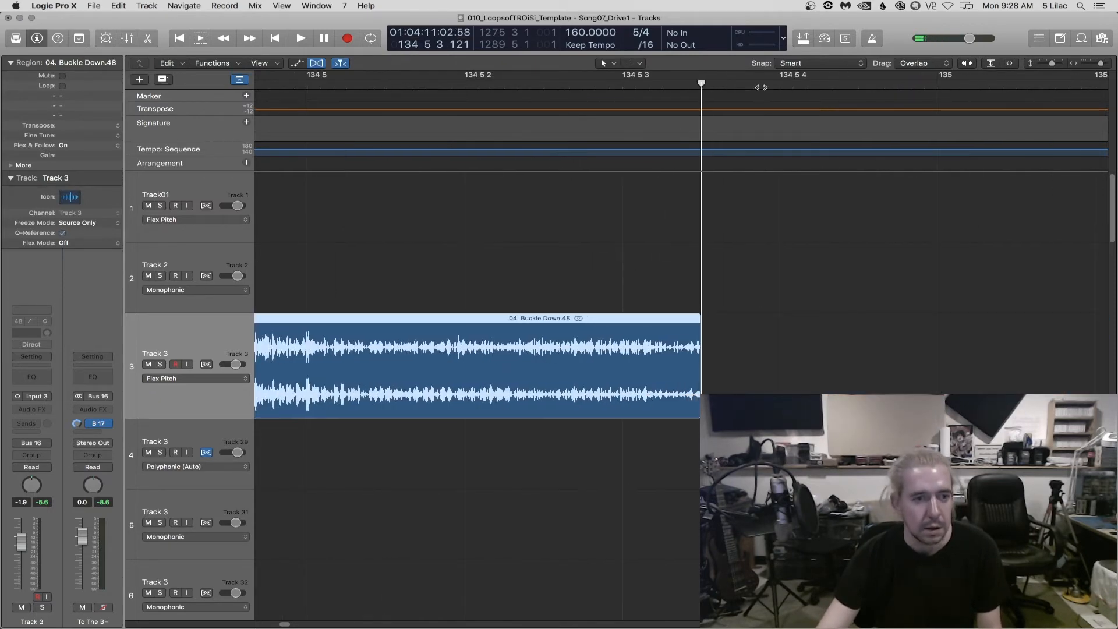
{"action": "scroll", "coordinate": [761, 251], "scroll_direction": "down", "scroll_amount": 5}
{"action": "scroll", "coordinate": [760, 251], "scroll_direction": "down", "scroll_amount": 4}
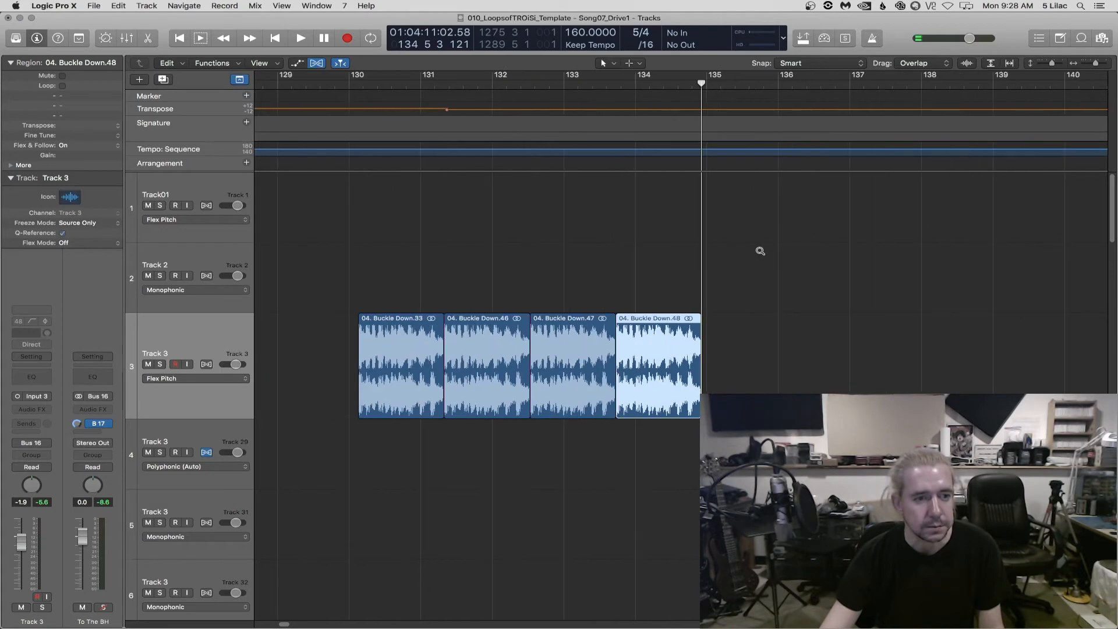
Paste another copy of the short region onto Track 2 and move it to start just before bar 136
{"action": "left_click", "coordinate": [206, 262]}
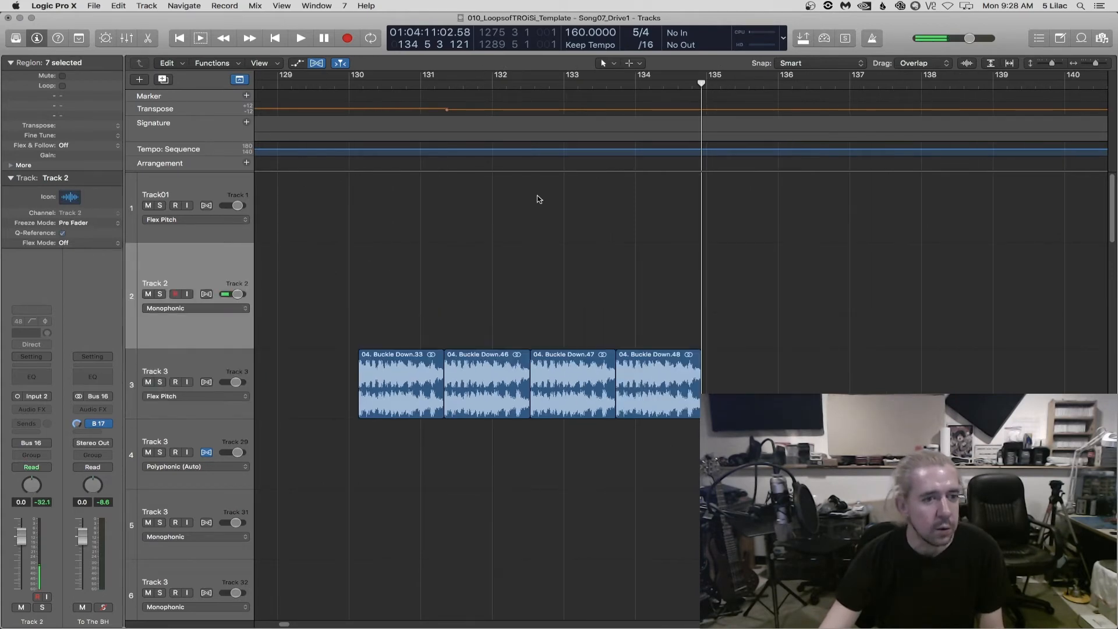
{"action": "key", "text": "super+v"}
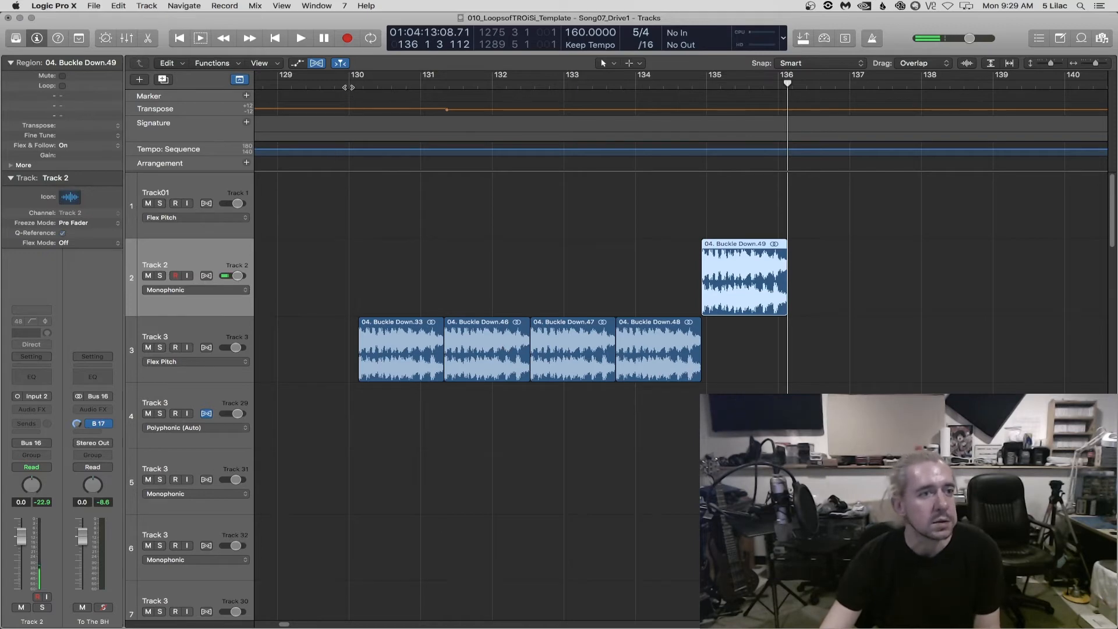
{"action": "mouse_move", "coordinate": [348, 87]}
{"action": "left_mouse_down"}
{"action": "mouse_move", "coordinate": [449, 93]}
{"action": "mouse_move", "coordinate": [345, 96]}
{"action": "left_mouse_up"}
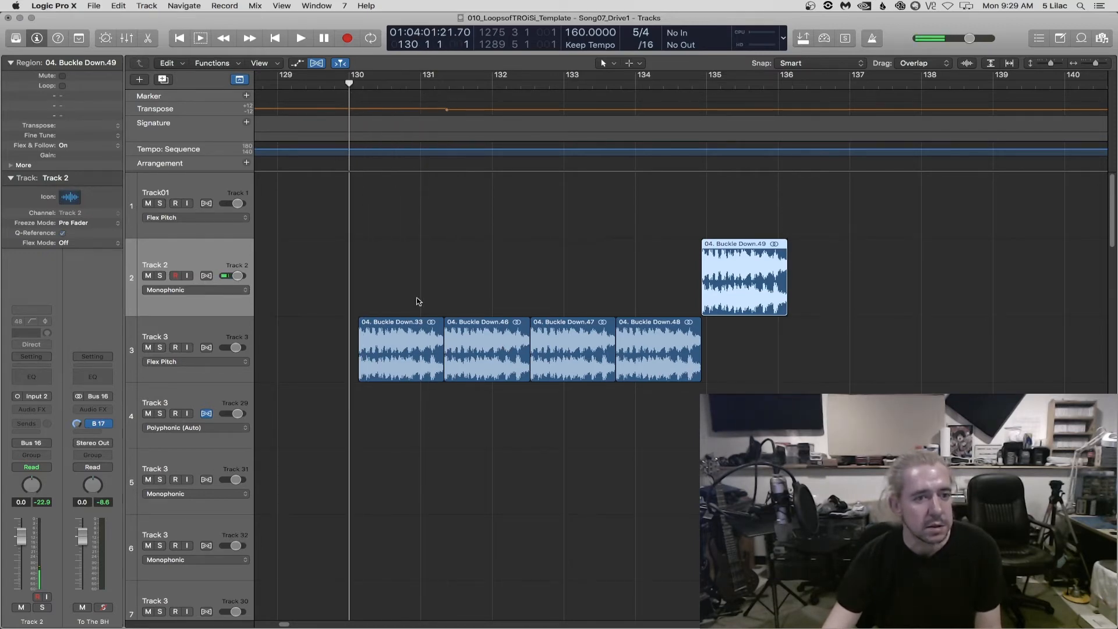
{"action": "left_click_drag", "start_coordinate": [756, 248], "coordinate": [807, 286]}
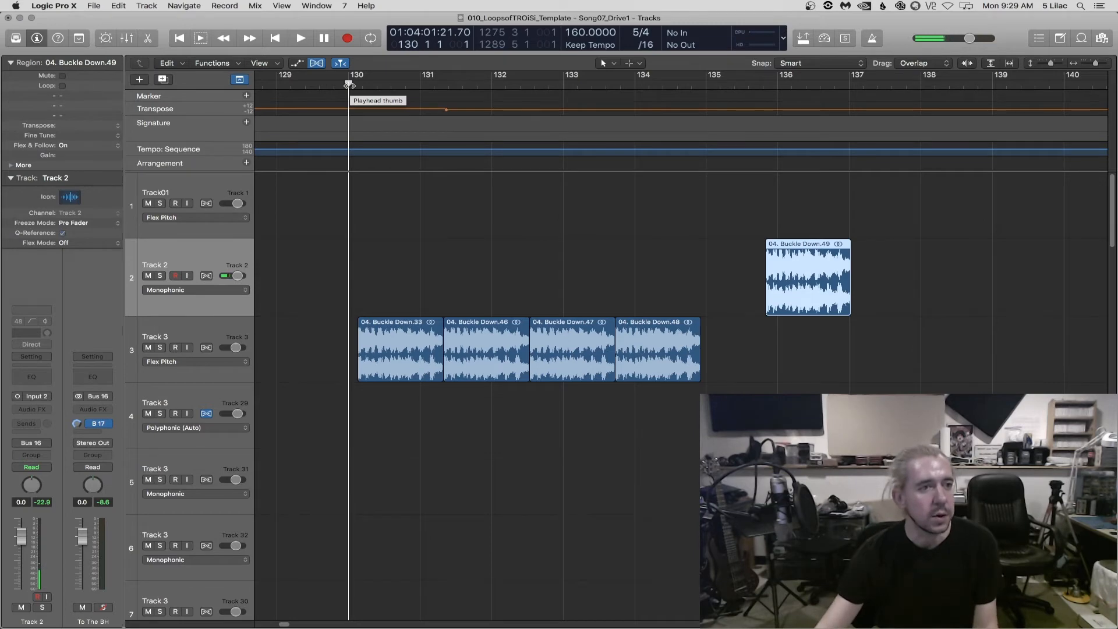
Play the four consecutive Track 3 regions from just after bar 130 to hear how the repeats join
{"action": "left_click_drag", "start_coordinate": [349, 85], "coordinate": [354, 83]}
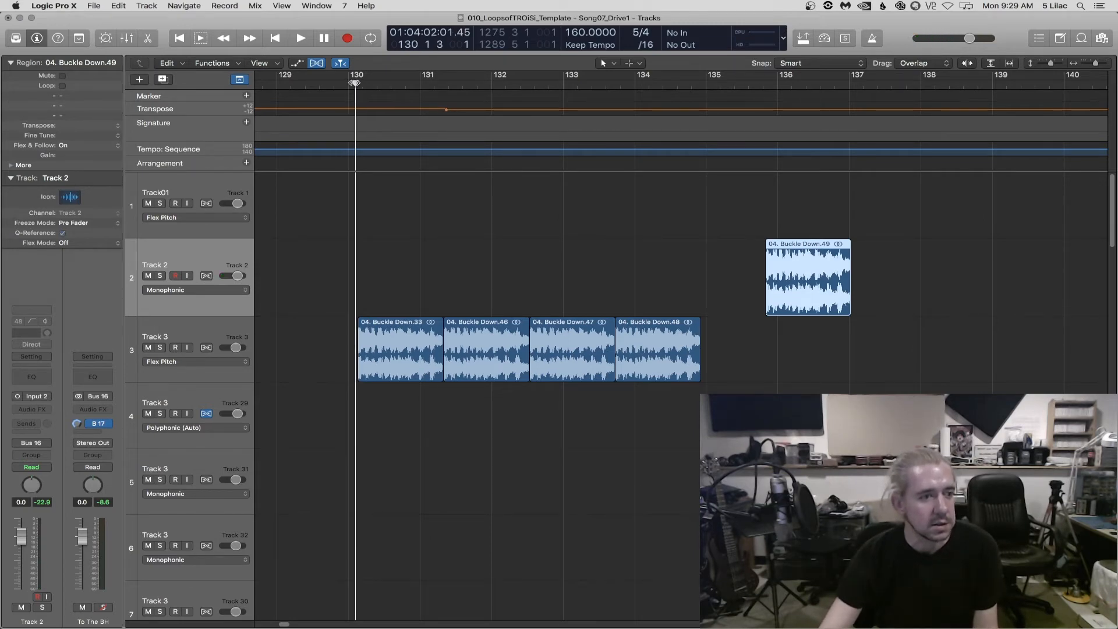
{"action": "key", "text": "space"}
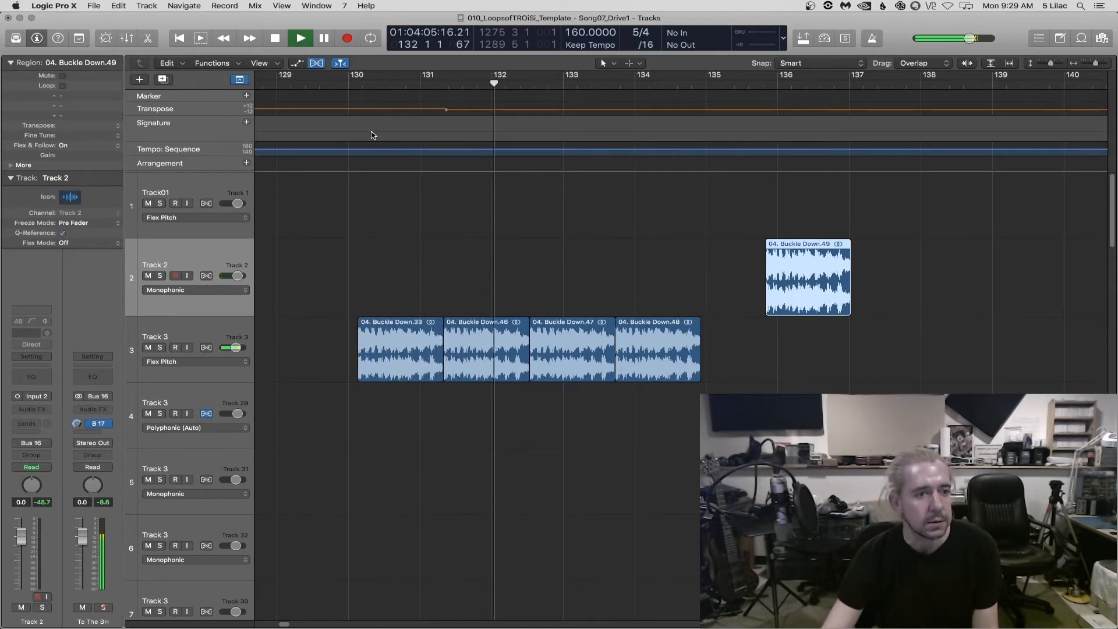
{"action": "key", "text": "space"}
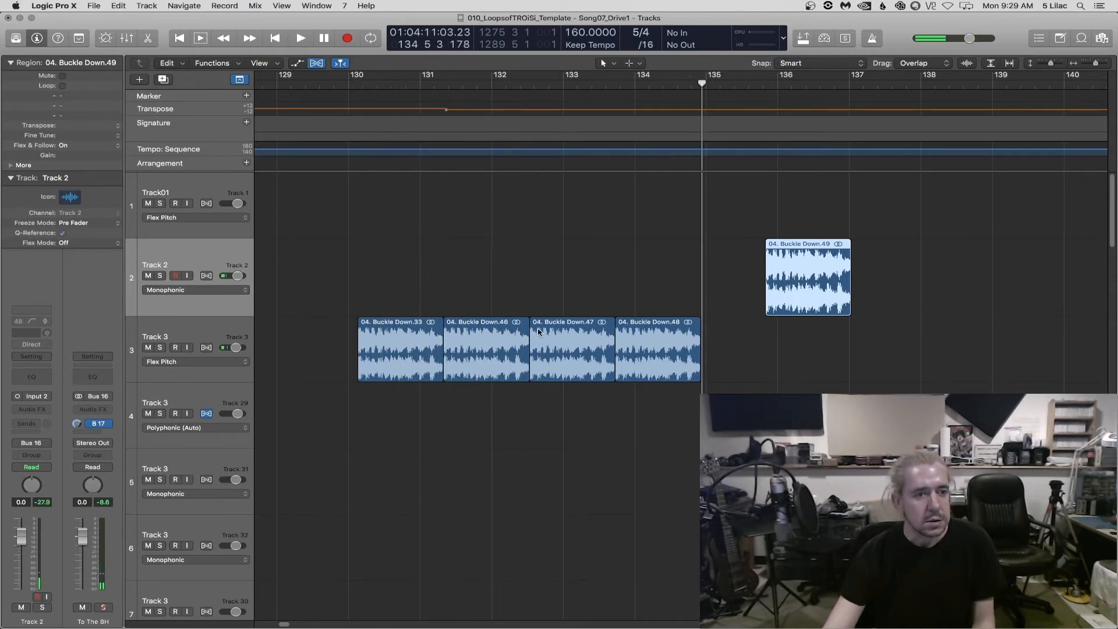
Move the three pasted copies from Track 3 up to Track 2 at the same bars and select the original region on Track 3
{"action": "left_click", "coordinate": [499, 325]}
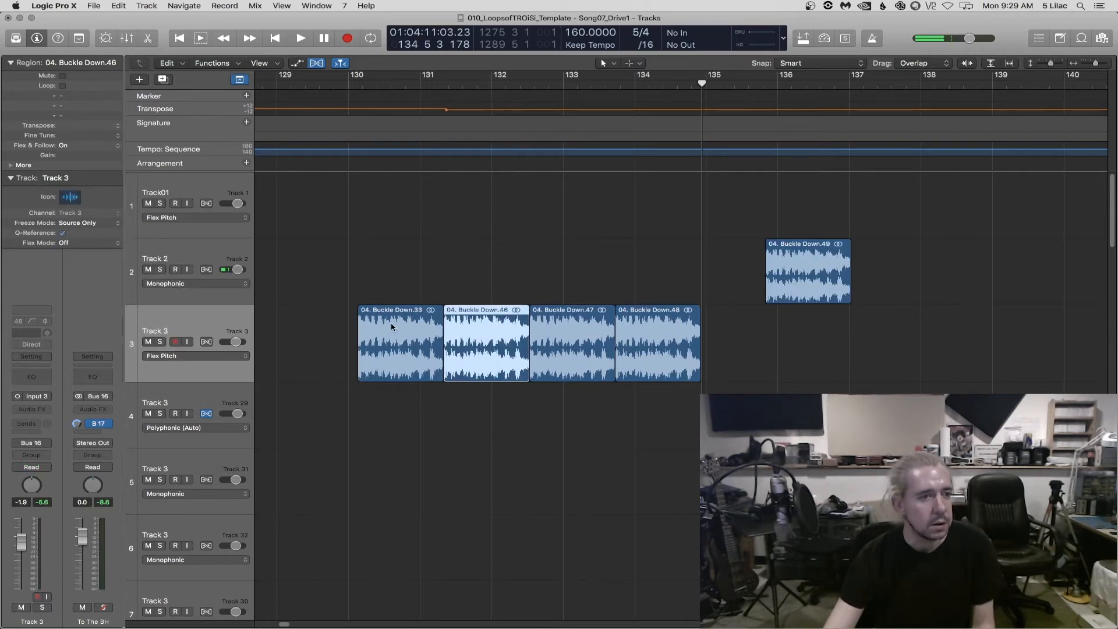
{"action": "left_click", "coordinate": [405, 312]}
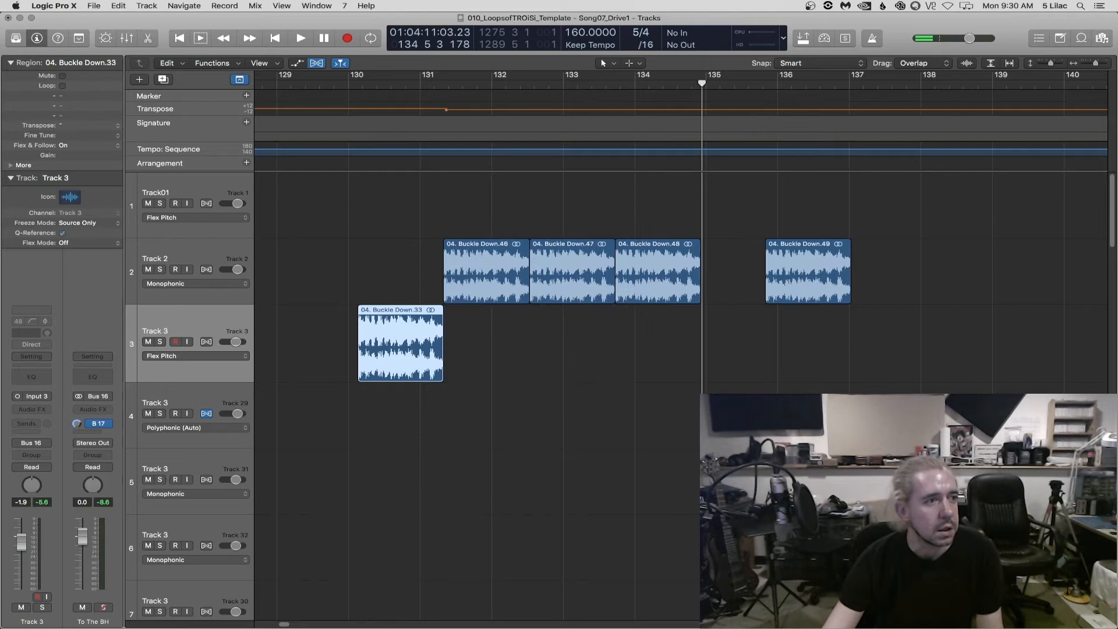
Transpose the Track 3 region by -1 and play it into the Track 2 region that follows
{"action": "left_click_drag", "start_coordinate": [64, 126], "coordinate": [64, 131]}
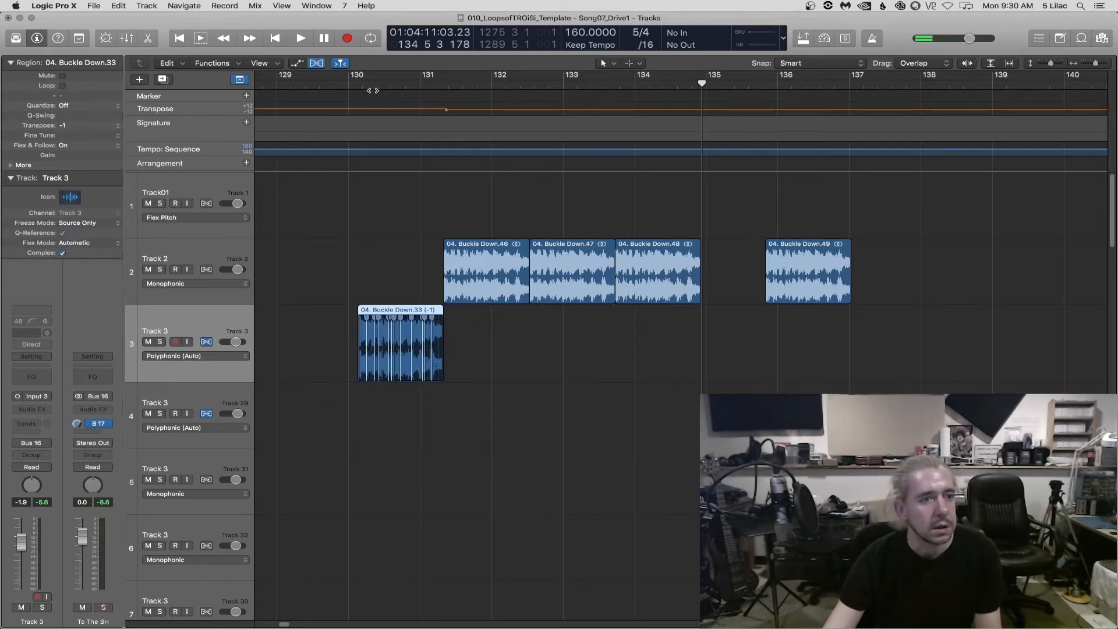
{"action": "double_click", "coordinate": [440, 85]}
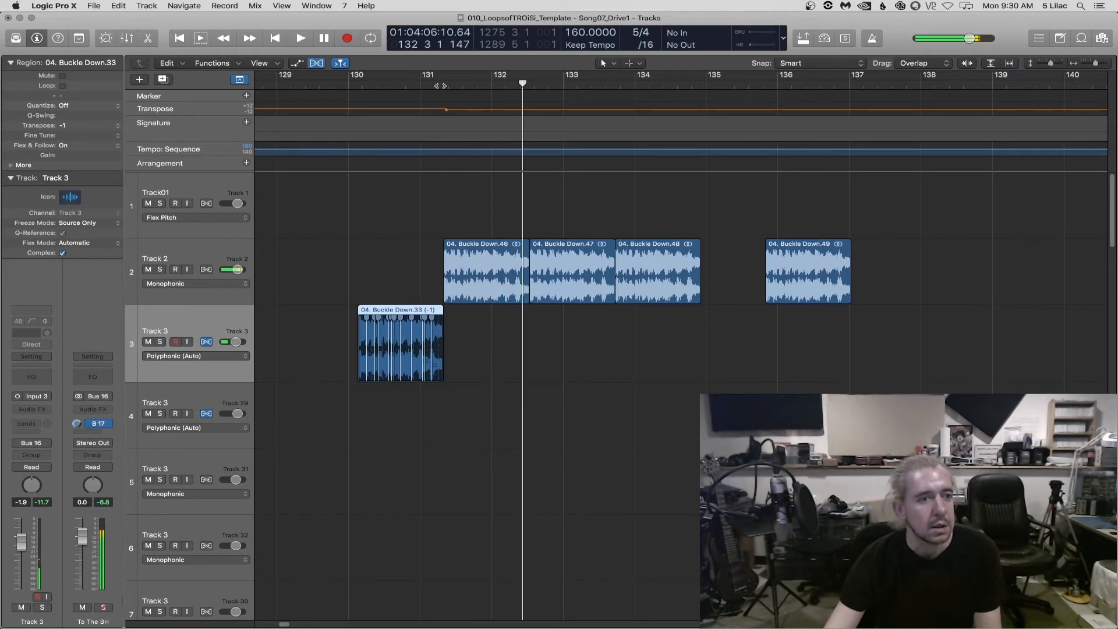
{"action": "double_click", "coordinate": [348, 86]}
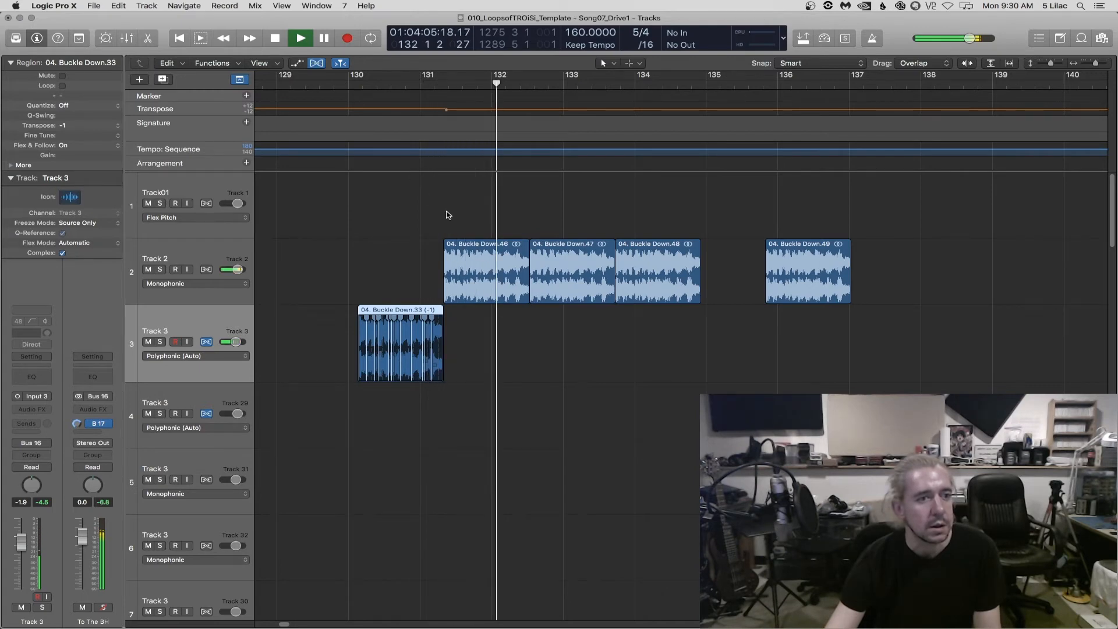
{"action": "key", "text": "space"}
Move the second pasted copy down to the fourth track with transpose +1, and the third copy up to Track01
{"action": "left_click", "coordinate": [473, 297]}
{"action": "mouse_move", "coordinate": [473, 297]}
{"action": "left_mouse_down"}
{"action": "mouse_move", "coordinate": [474, 316]}
{"action": "mouse_move", "coordinate": [459, 302]}
{"action": "left_mouse_up"}
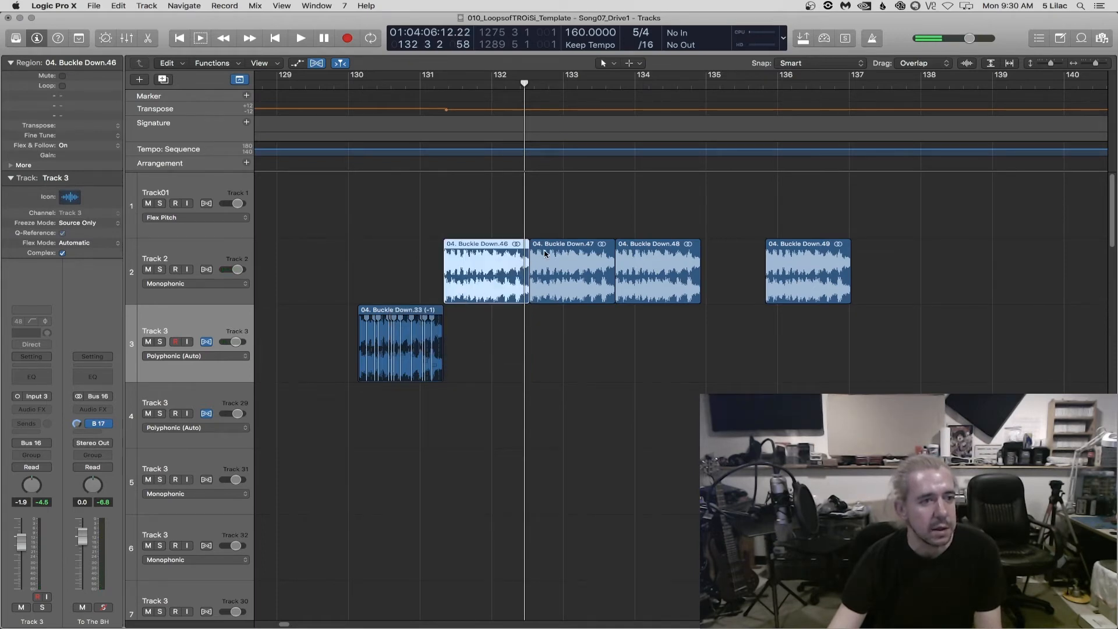
{"action": "left_click_drag", "start_coordinate": [576, 249], "coordinate": [575, 381]}
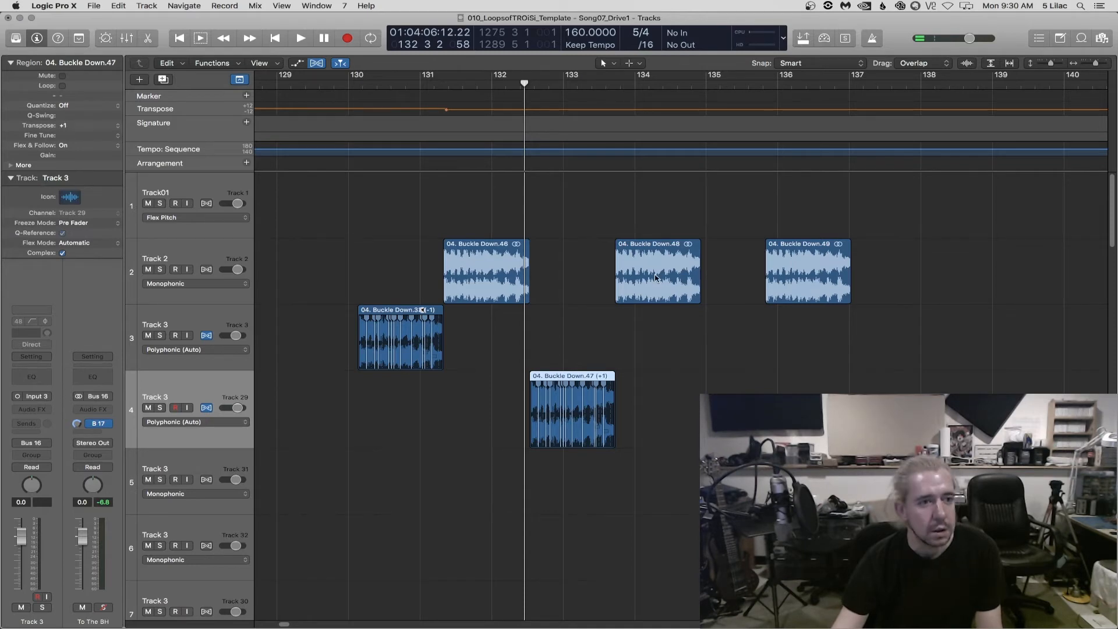
{"action": "left_click_drag", "start_coordinate": [657, 248], "coordinate": [657, 181]}
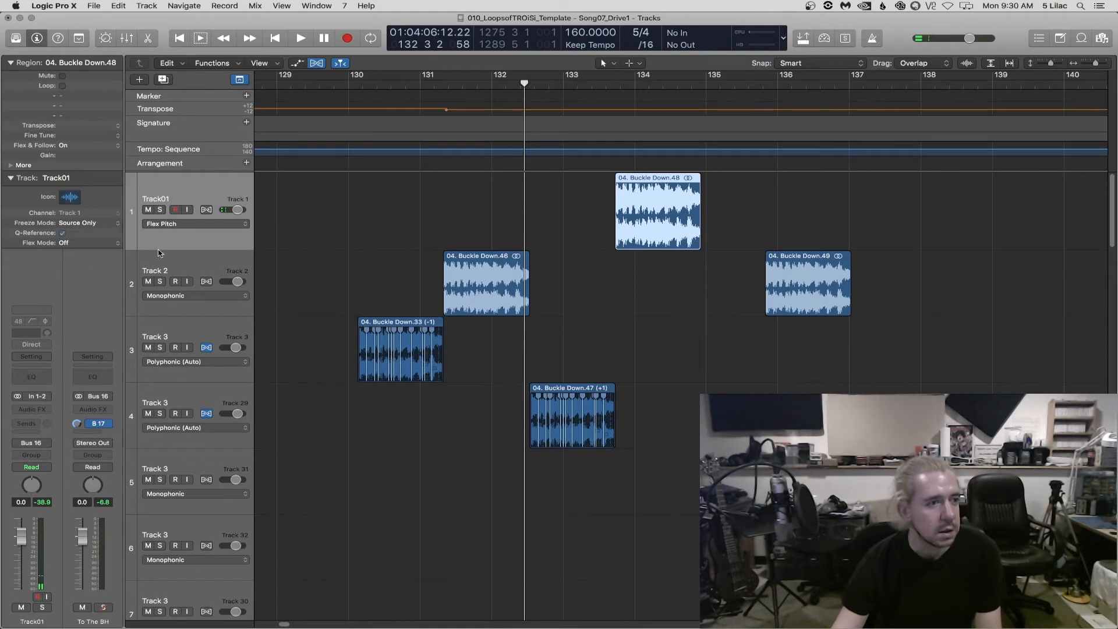
Play the four staggered regions from bar 130 to hear the pitch changes
{"action": "left_click", "coordinate": [184, 263]}
{"action": "left_click", "coordinate": [188, 326]}
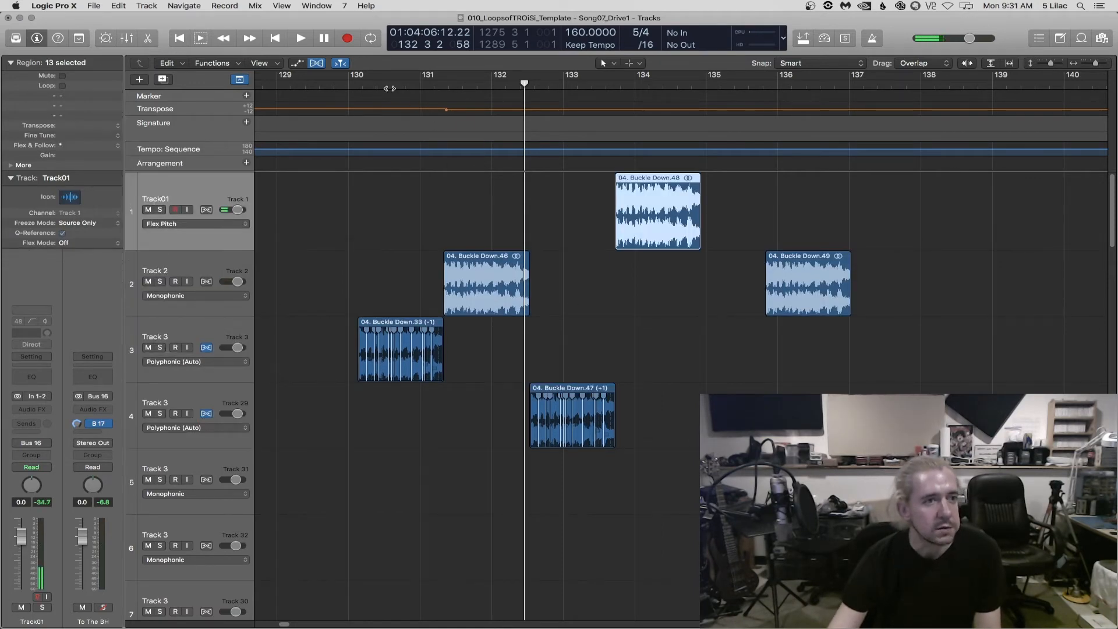
{"action": "left_click_drag", "start_coordinate": [352, 87], "coordinate": [356, 88]}
{"action": "key", "text": "space"}
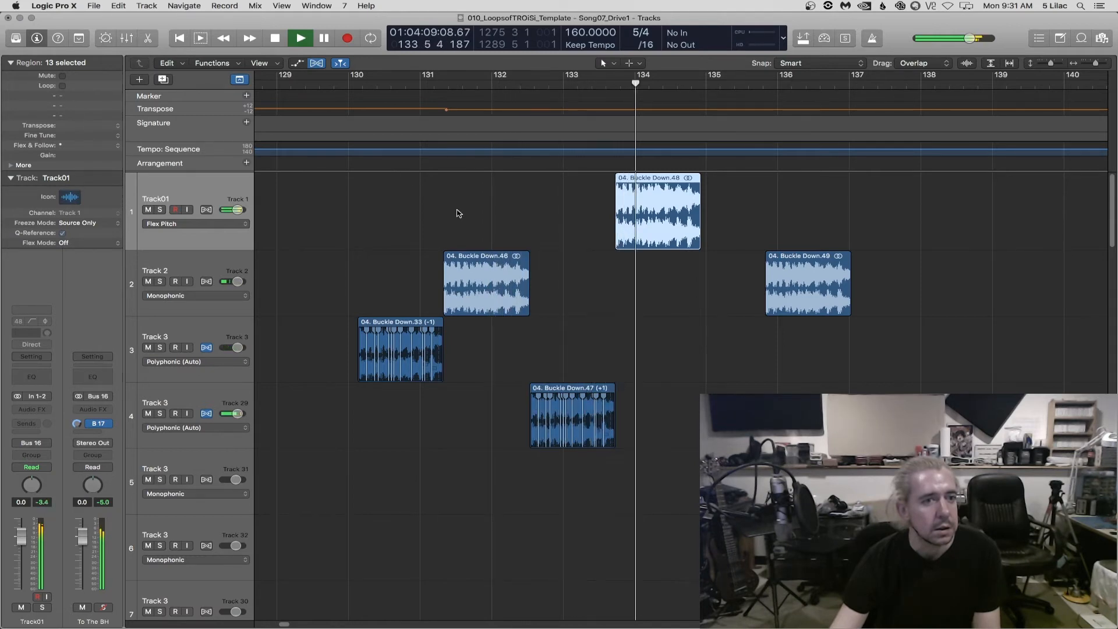
{"action": "key", "text": "space"}
Set the Track01 region's transpose to +2 and move the spare Track 2 region to start between bars 137 and 138
{"action": "left_click", "coordinate": [646, 233]}
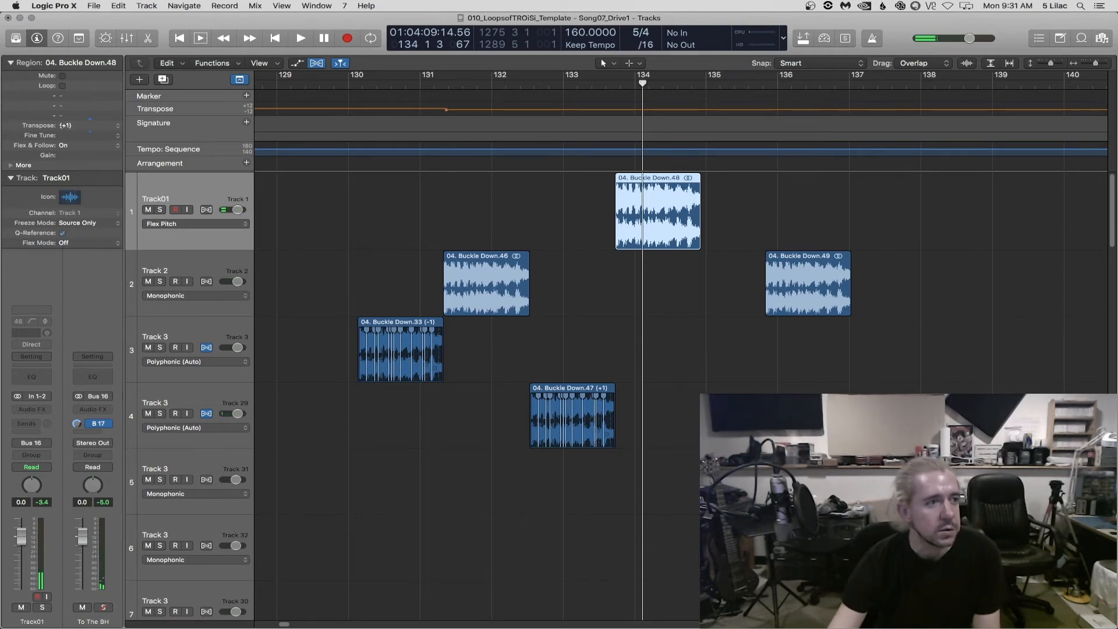
{"action": "left_click_drag", "start_coordinate": [60, 126], "coordinate": [61, 123]}
{"action": "left_click_drag", "start_coordinate": [813, 291], "coordinate": [931, 291]}
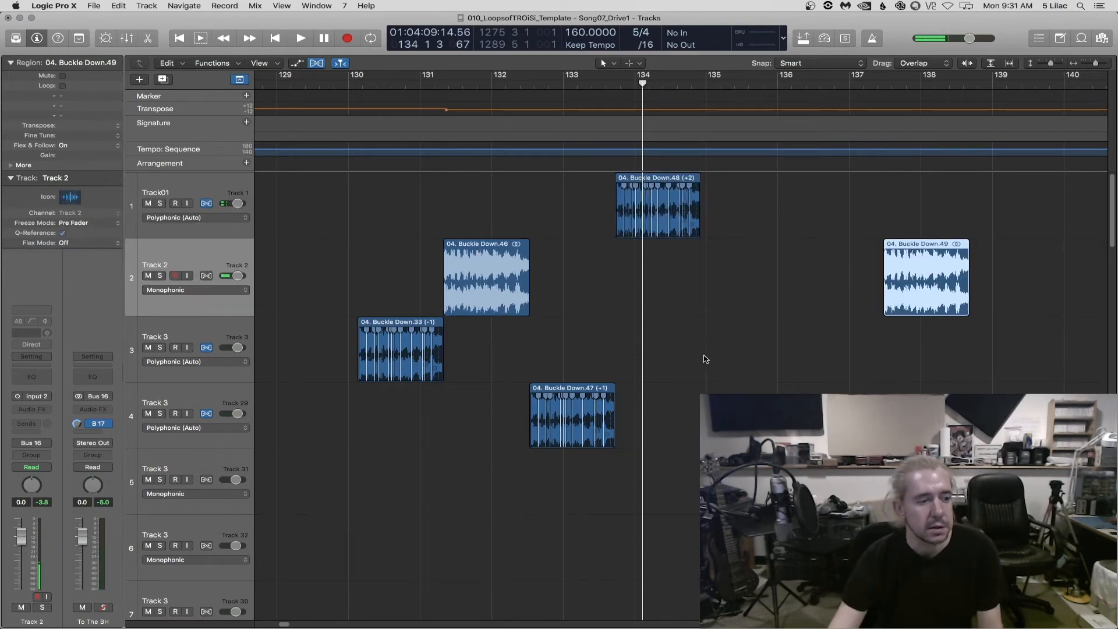
Play the whole sequence of four regions from just before bar 130 with all transpositions applied
{"action": "key", "text": "super+Up"}
{"action": "key", "text": "super+Up"}
{"action": "key", "text": "super+Up"}
{"action": "key", "text": "super+Up"}
{"action": "key", "text": "super+Left"}
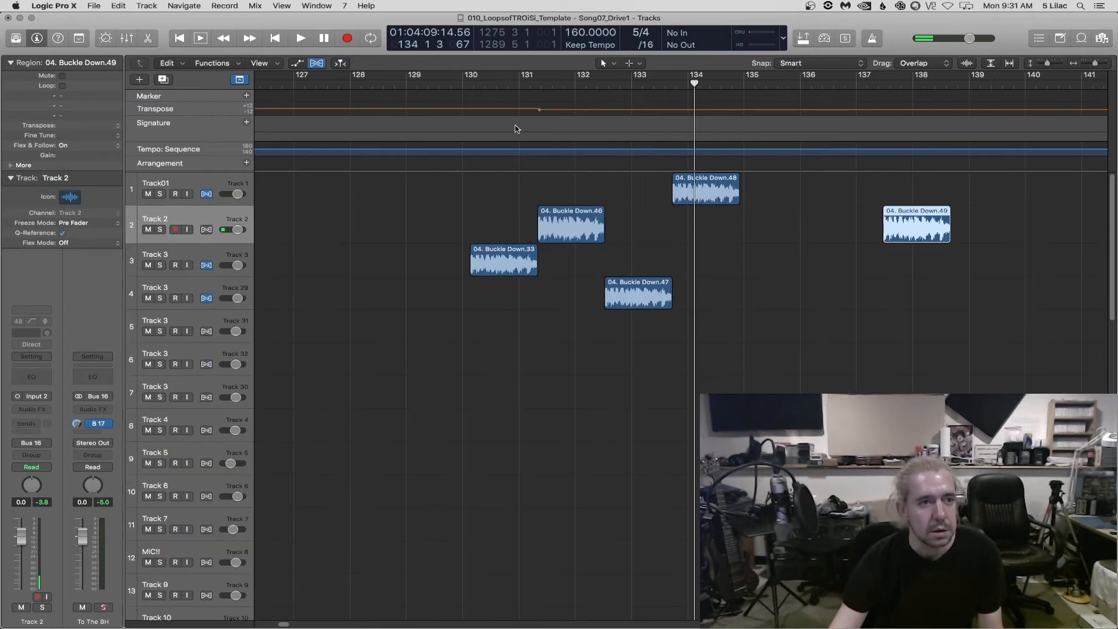
{"action": "left_click", "coordinate": [453, 86]}
{"action": "key", "text": "space"}
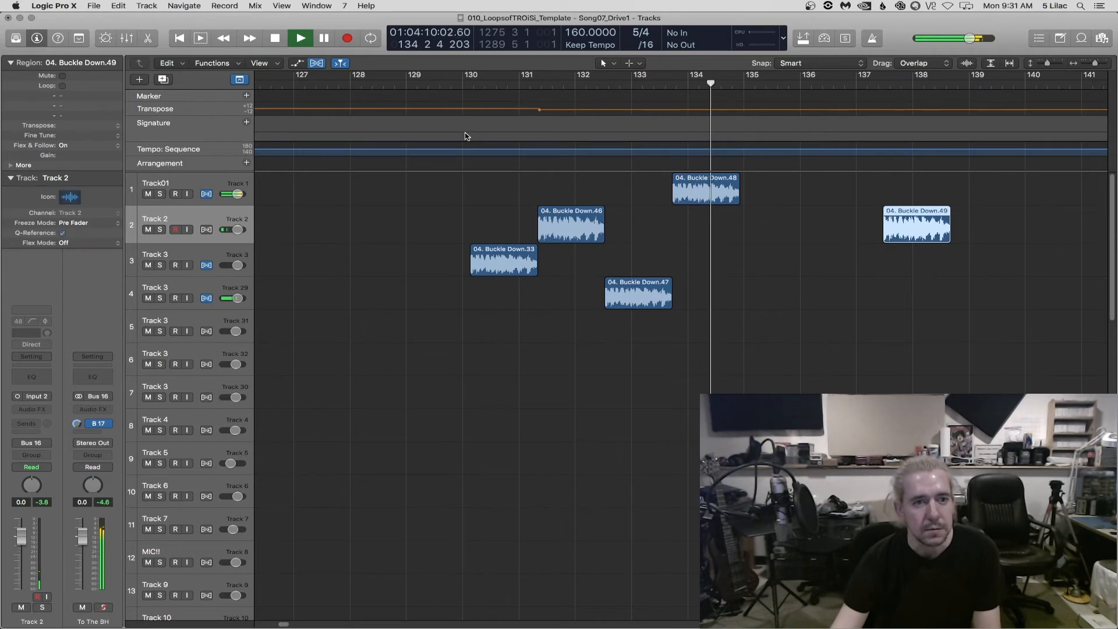
{"action": "key", "text": "space"}
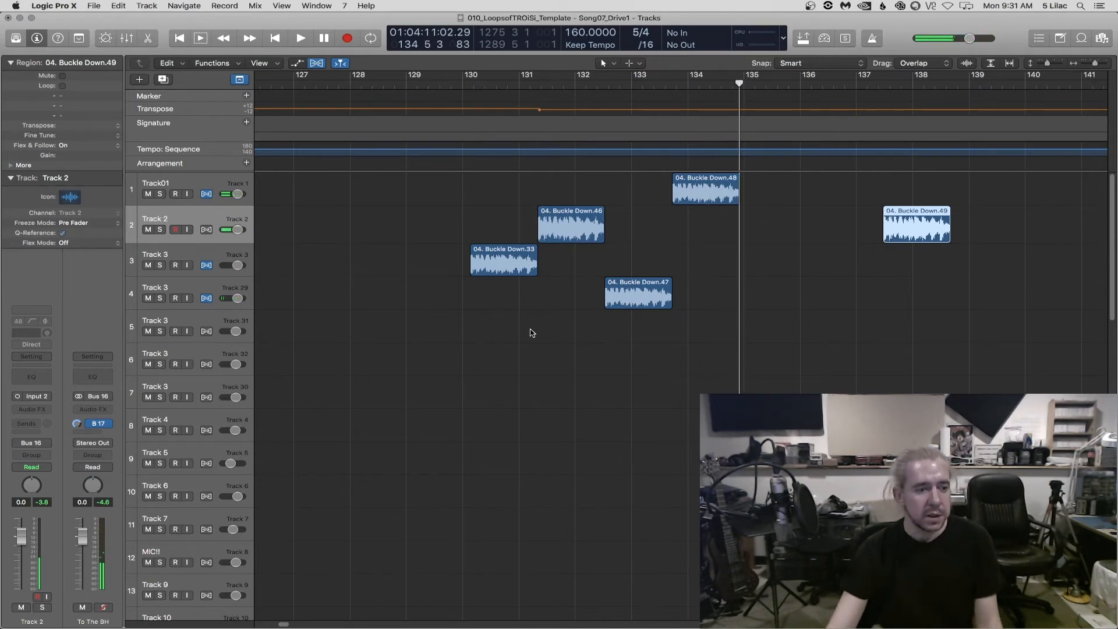
Move the four staggered regions together slightly earlier so the first one starts at about bar 130
{"action": "scroll", "coordinate": [551, 331], "scroll_direction": "down", "scroll_amount": 2}
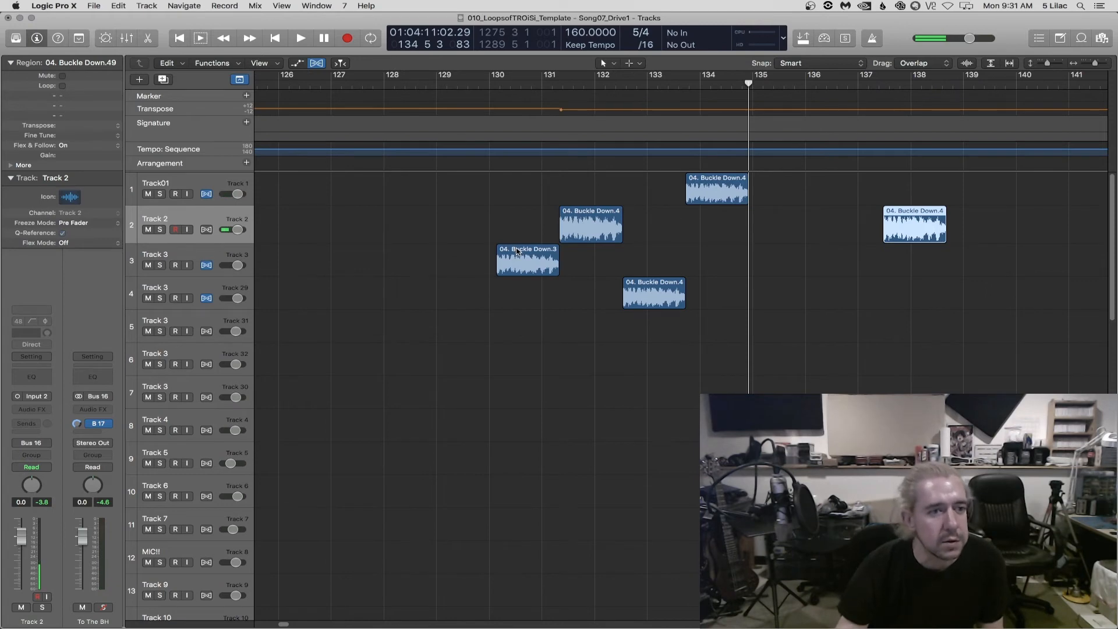
{"action": "left_click_drag", "start_coordinate": [506, 185], "coordinate": [723, 322]}
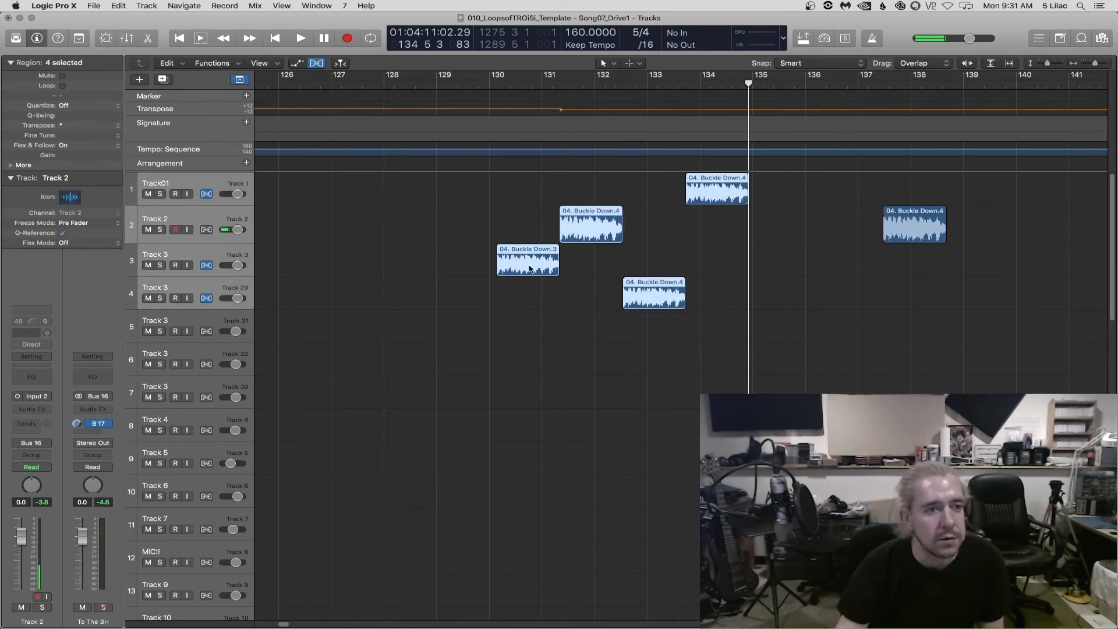
{"action": "left_click_drag", "start_coordinate": [515, 267], "coordinate": [510, 267]}
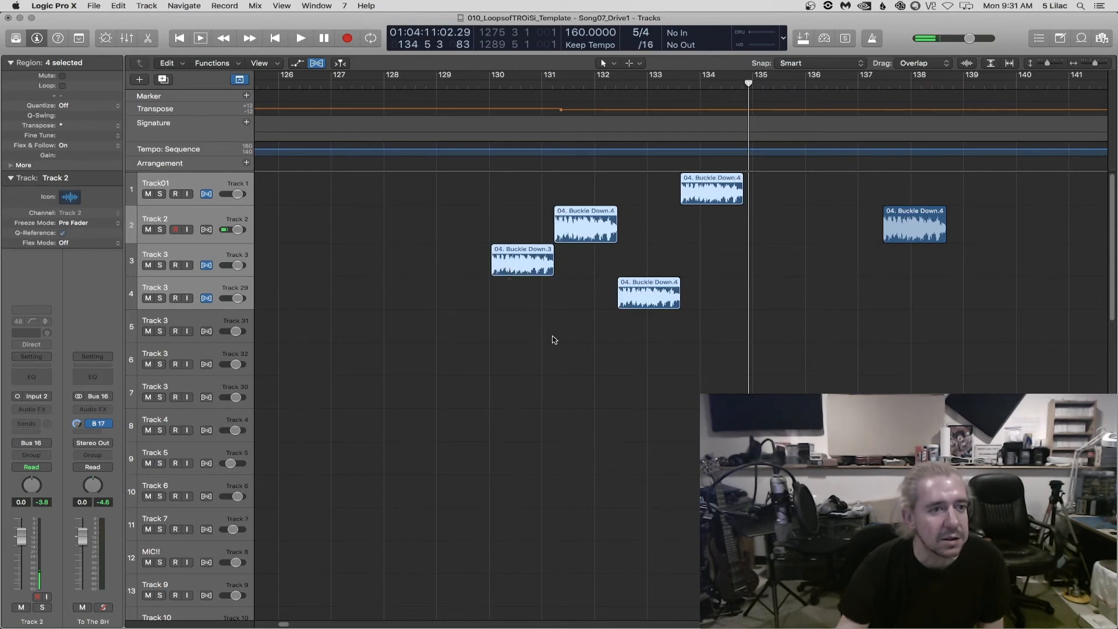
{"action": "left_click", "coordinate": [529, 199]}
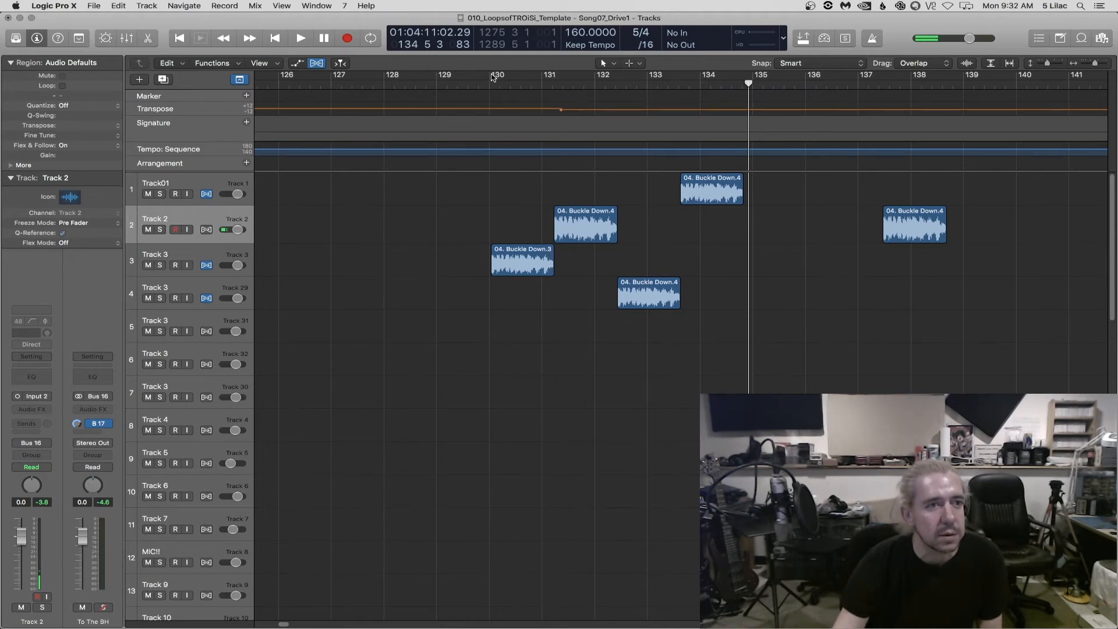
Set the cycle range to bar 130–131, time-stretch the Track 3 region's length to the locators and align its start with bar 130
{"action": "left_click_drag", "start_coordinate": [492, 78], "coordinate": [541, 81]}
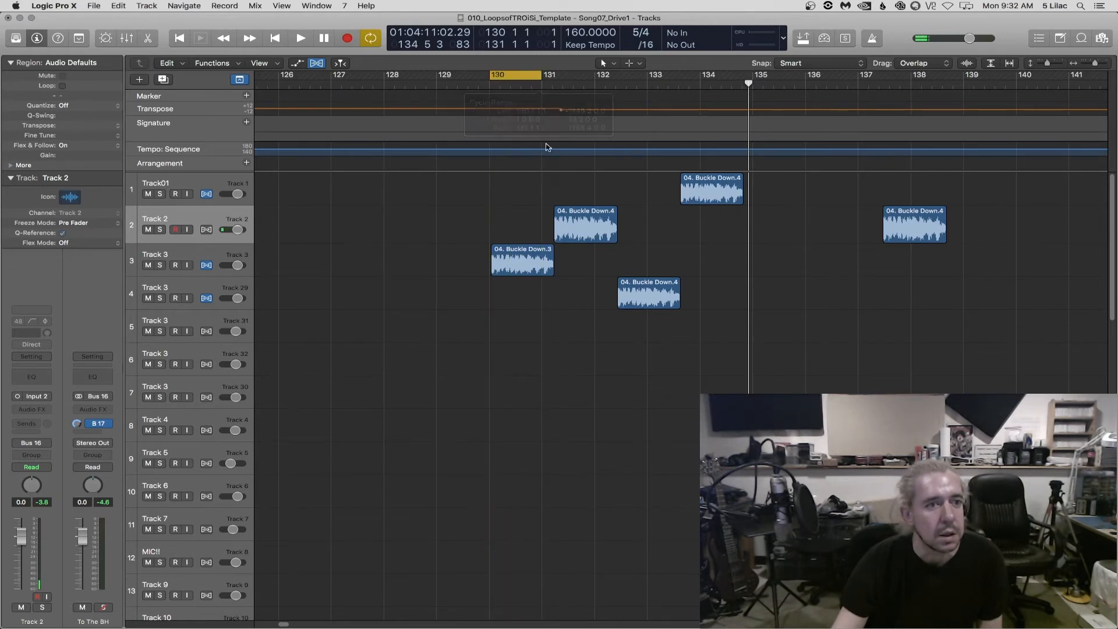
{"action": "left_click", "coordinate": [514, 254]}
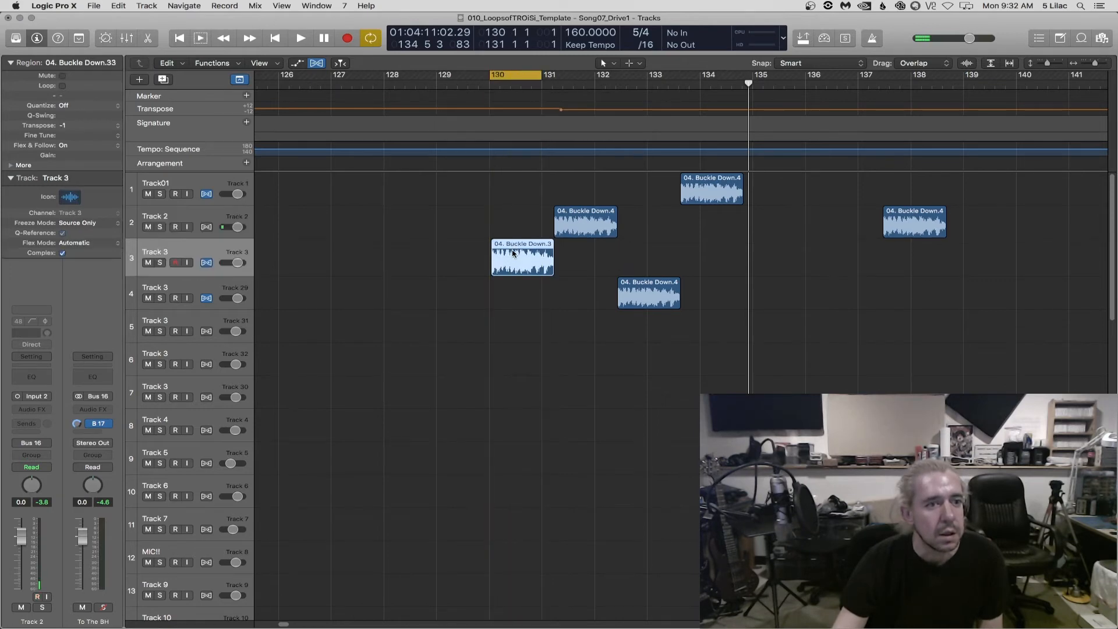
{"action": "left_click", "coordinate": [174, 64]}
{"action": "mouse_move", "coordinate": [227, 263]}
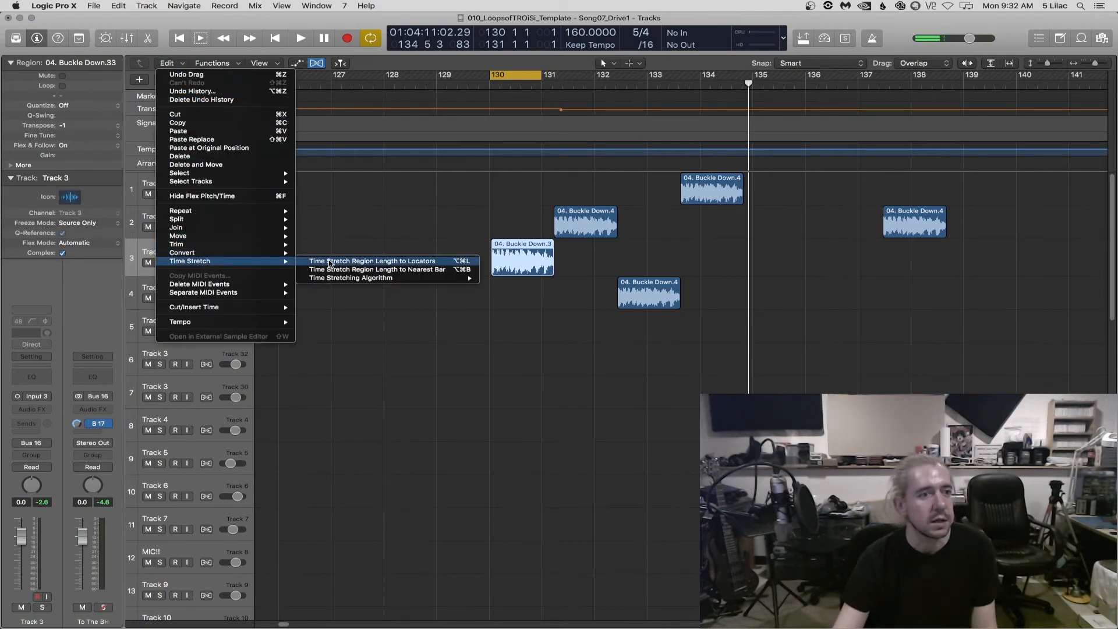
{"action": "left_click", "coordinate": [330, 264]}
{"action": "scroll", "coordinate": [506, 262], "scroll_direction": "up", "scroll_amount": 5}
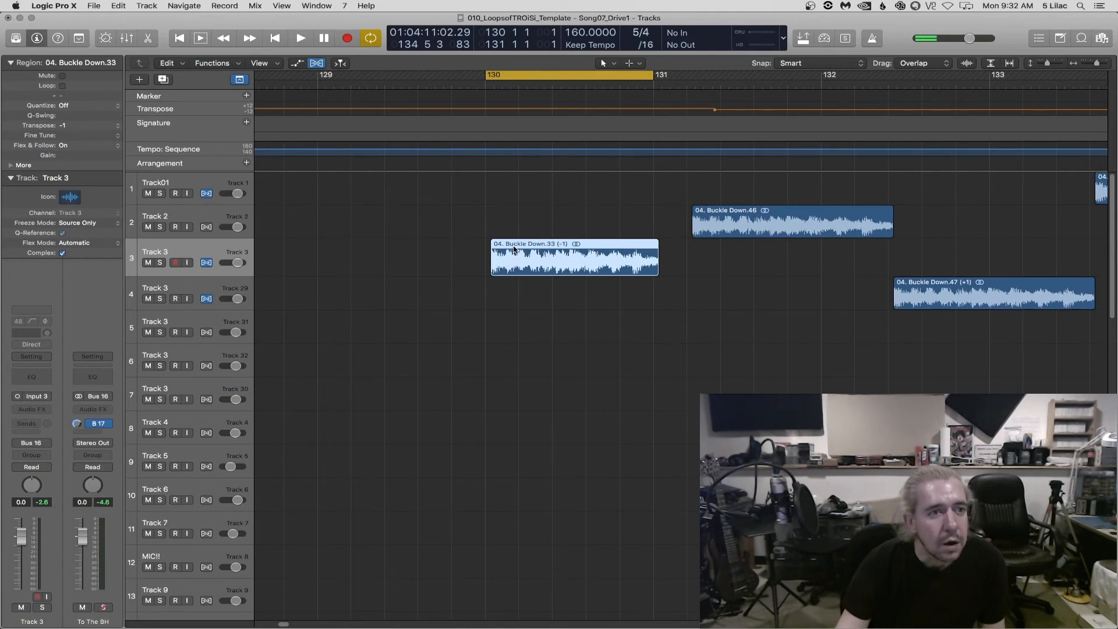
{"action": "left_click_drag", "start_coordinate": [528, 248], "coordinate": [524, 248]}
{"action": "scroll", "coordinate": [691, 255], "scroll_direction": "down", "scroll_amount": 4}
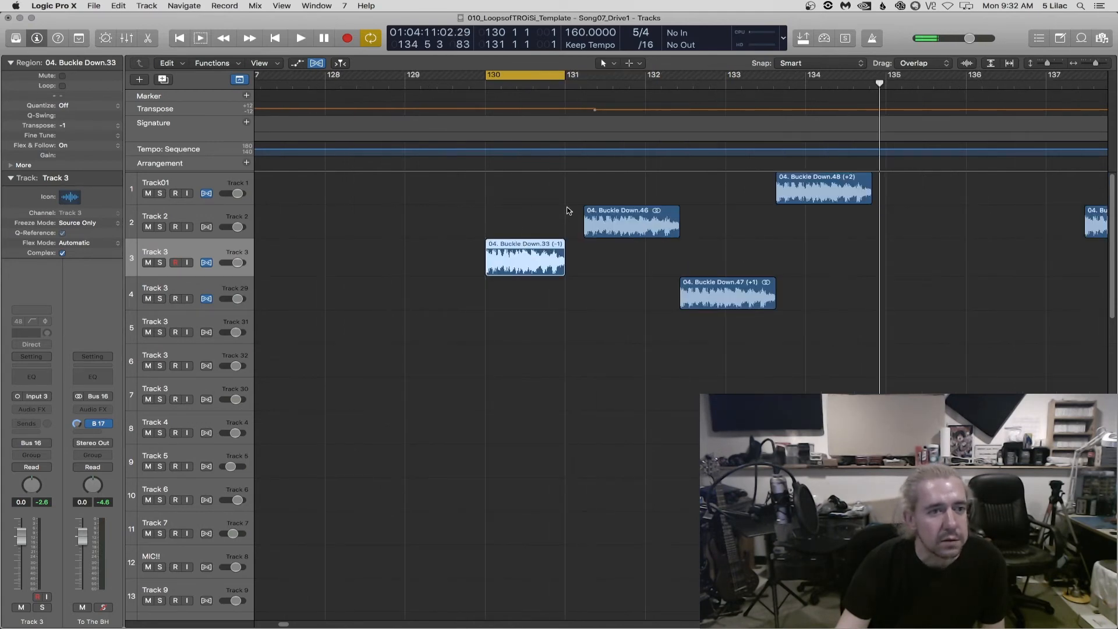
Move the first Track 2 region to bar 131 and time-stretch its length to a bar 131–132 cycle range
{"action": "left_click_drag", "start_coordinate": [626, 213], "coordinate": [597, 216]}
{"action": "scroll", "coordinate": [556, 260], "scroll_direction": "up", "scroll_amount": 5}
{"action": "scroll", "coordinate": [556, 261], "scroll_direction": "up", "scroll_amount": 3}
{"action": "scroll", "coordinate": [597, 216], "scroll_direction": "down", "scroll_amount": 6}
{"action": "left_click_drag", "start_coordinate": [506, 76], "coordinate": [634, 80]}
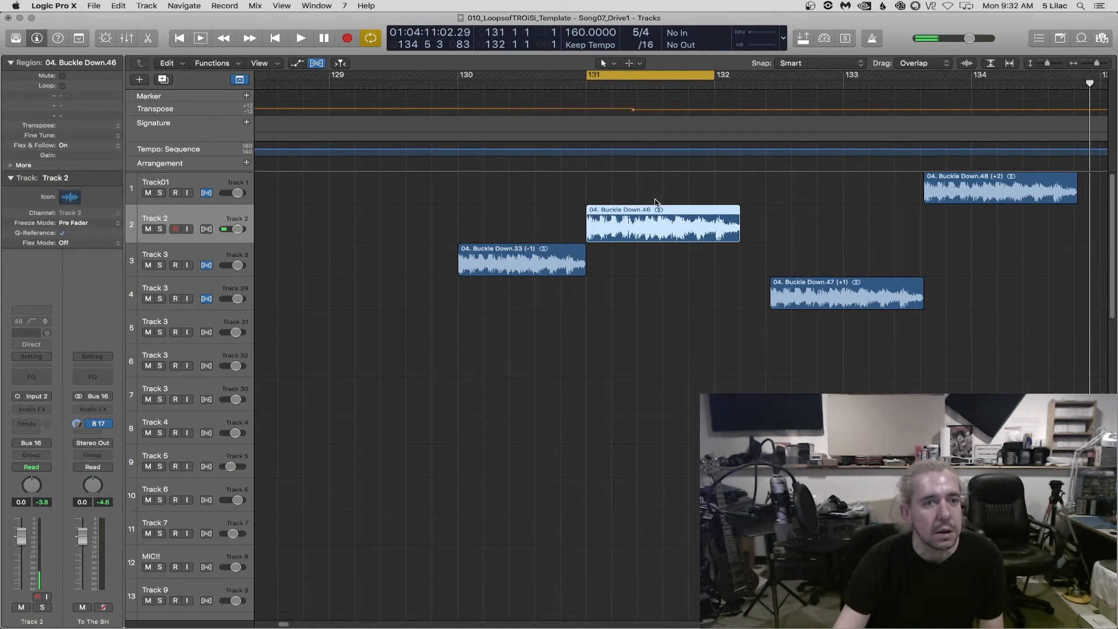
{"action": "left_click", "coordinate": [668, 287]}
{"action": "left_click", "coordinate": [648, 225]}
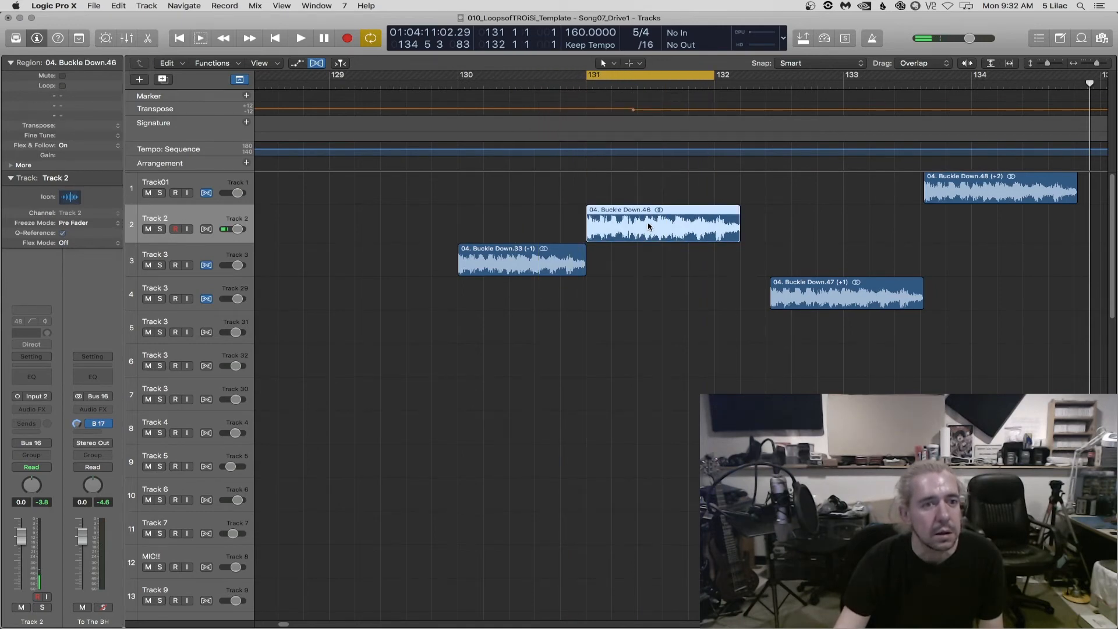
{"action": "left_click", "coordinate": [172, 67]}
{"action": "mouse_move", "coordinate": [227, 263]}
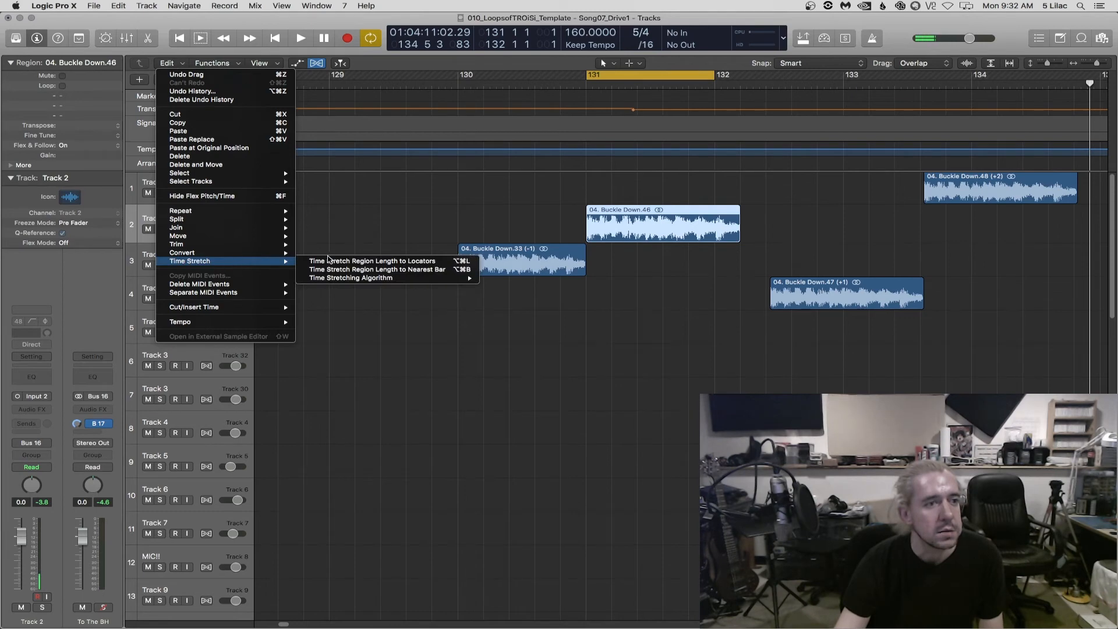
{"action": "left_click", "coordinate": [337, 262]}
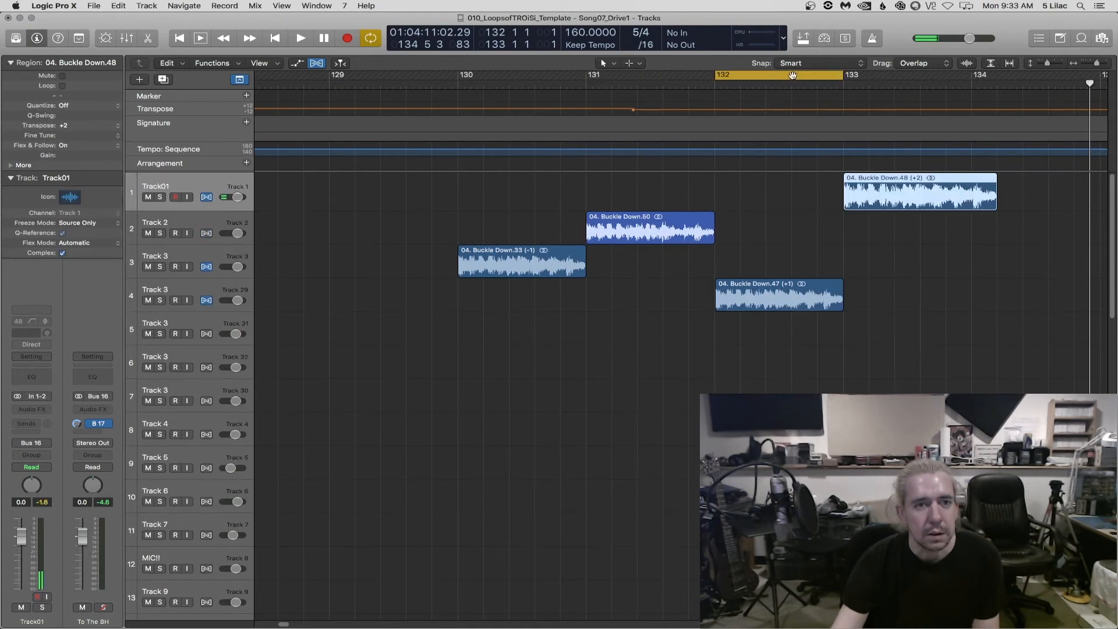
Shift the cycle range to bar 133–134 and time-stretch the Track01 region's length to the locators
{"action": "left_click_drag", "start_coordinate": [793, 74], "coordinate": [920, 79]}
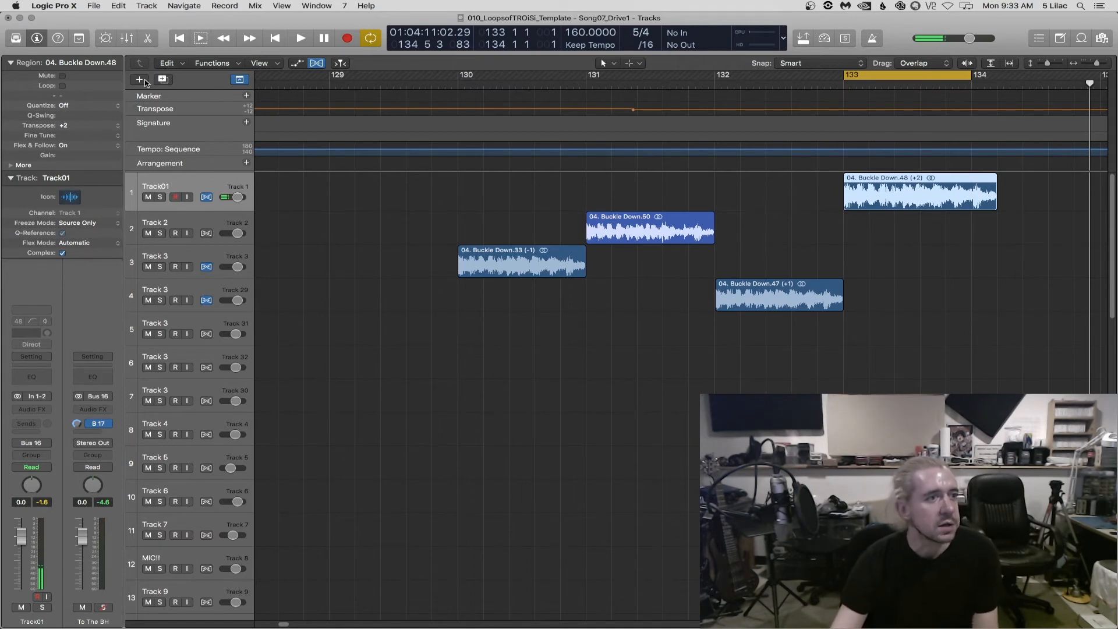
{"action": "left_click", "coordinate": [183, 68]}
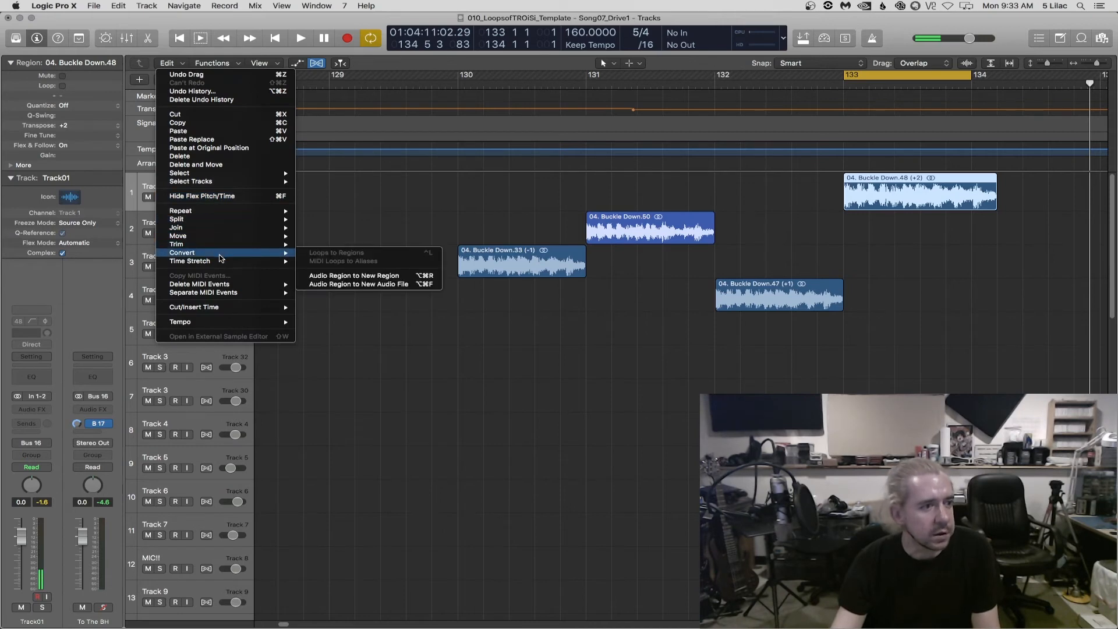
{"action": "mouse_move", "coordinate": [230, 261]}
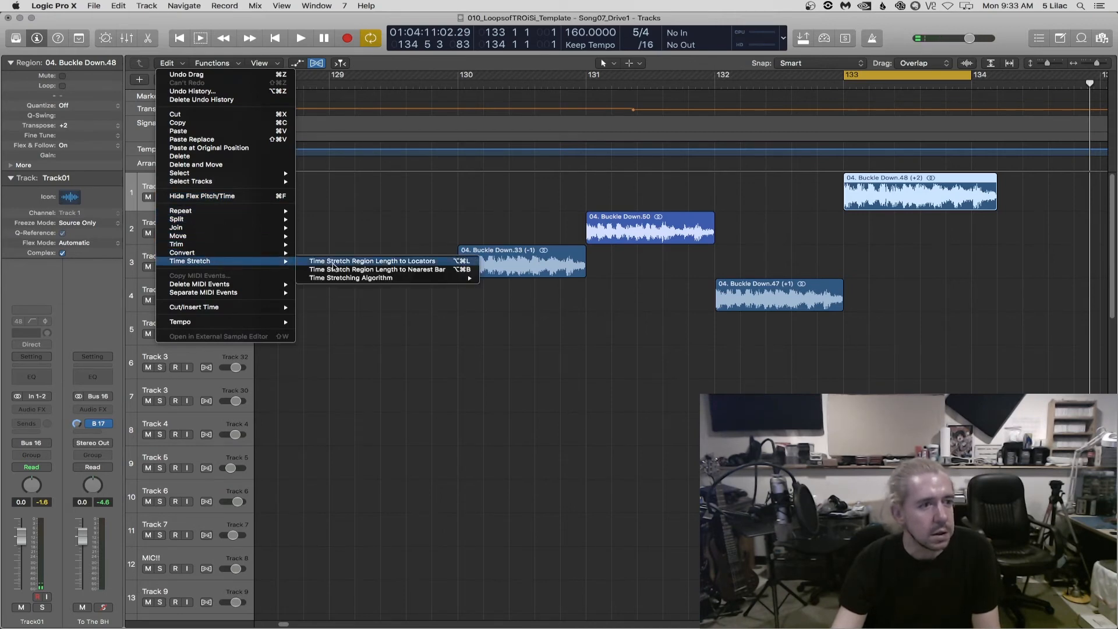
{"action": "left_click", "coordinate": [336, 261]}
Play the four one-bar regions from bar 130 to hear the time-stretched result
{"action": "left_click", "coordinate": [608, 354]}
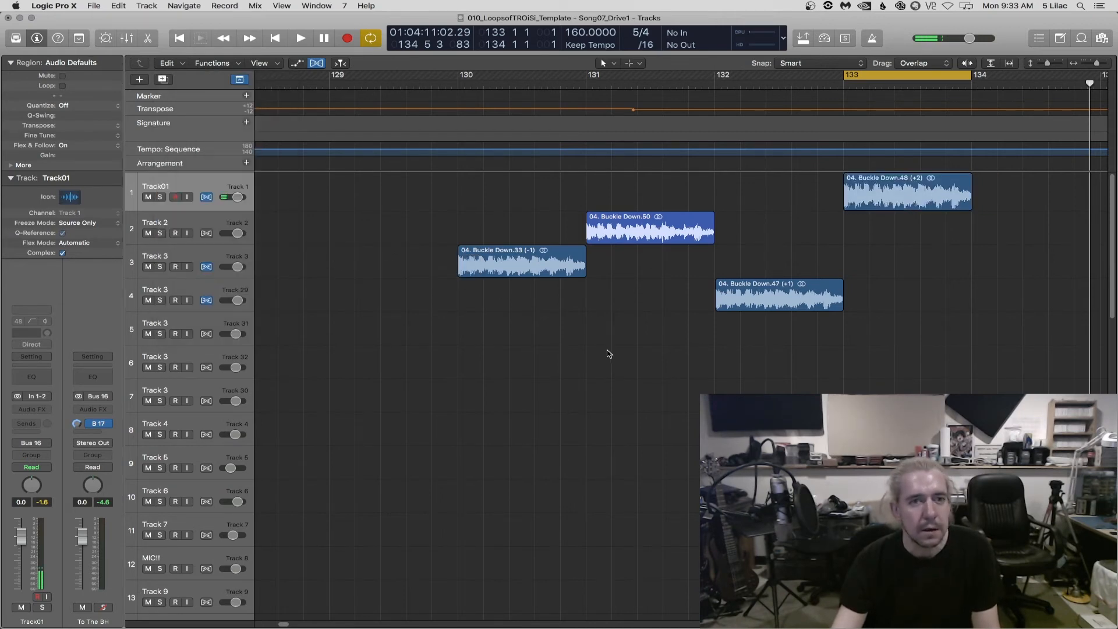
{"action": "double_click", "coordinate": [454, 84]}
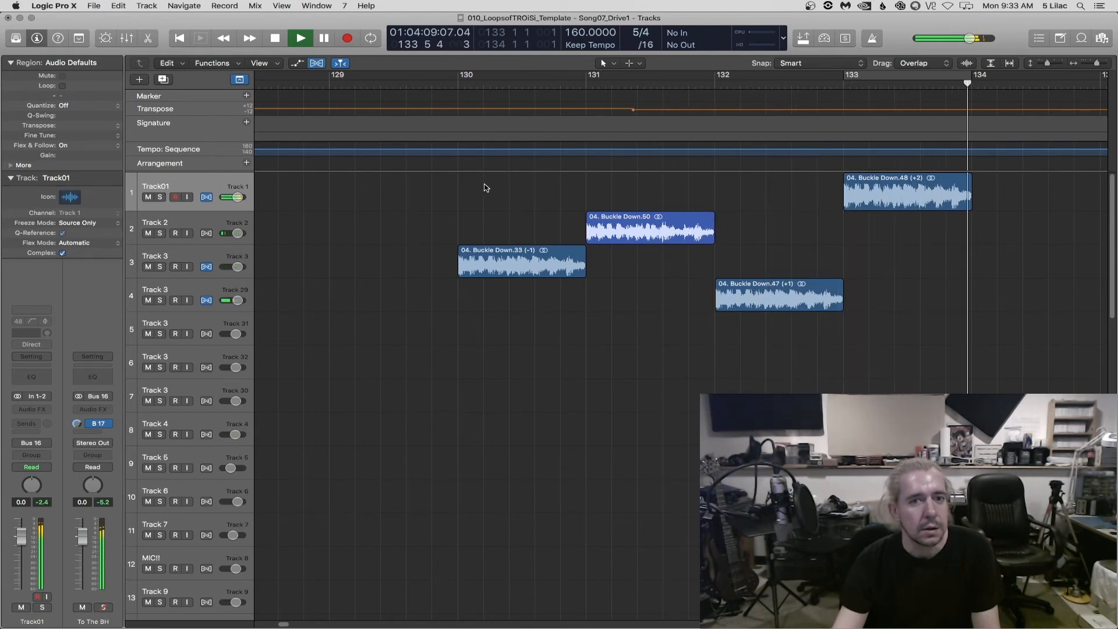
{"action": "key", "text": "space"}
Undo the time stretches and region moves on all four tracks
{"action": "scroll", "coordinate": [557, 349], "scroll_direction": "up", "scroll_amount": 4}
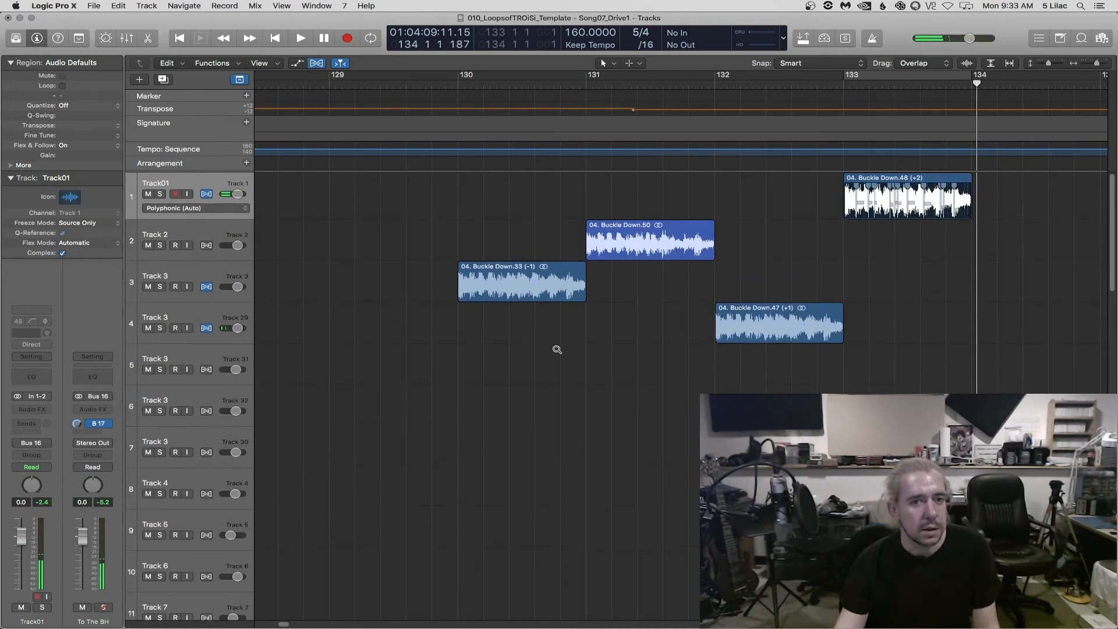
{"action": "key", "text": "super+z"}
{"action": "key", "text": "super+z"}
{"action": "key", "text": "super+z"}
{"action": "key", "text": "super+z"}
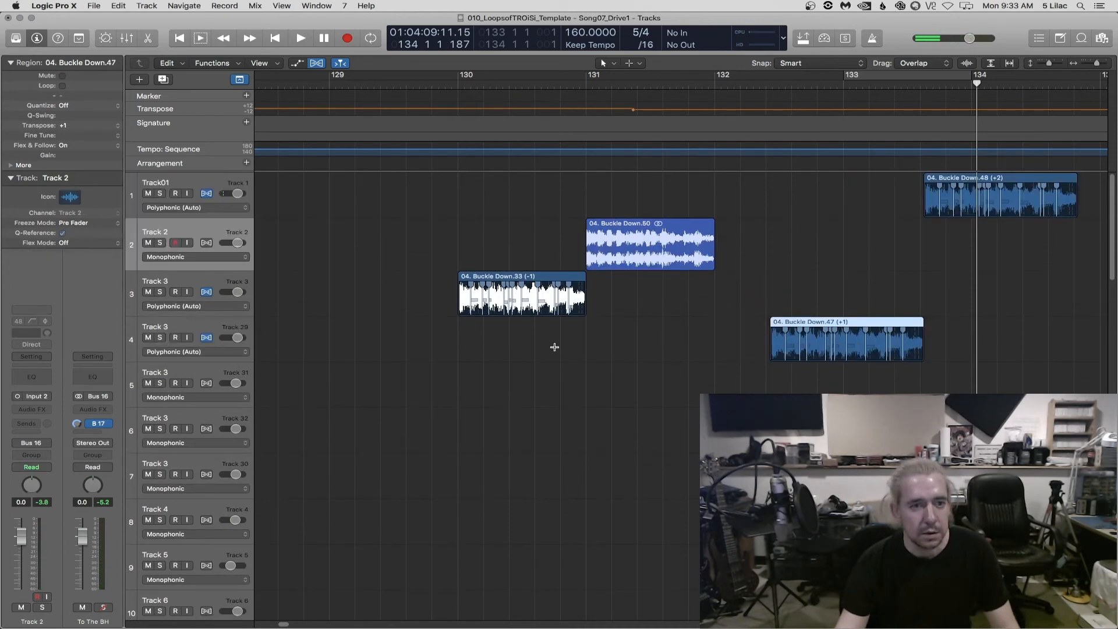
{"action": "key", "text": "super+z"}
{"action": "key", "text": "super+z"}
{"action": "key", "text": "super+z"}
{"action": "key", "text": "super+z"}
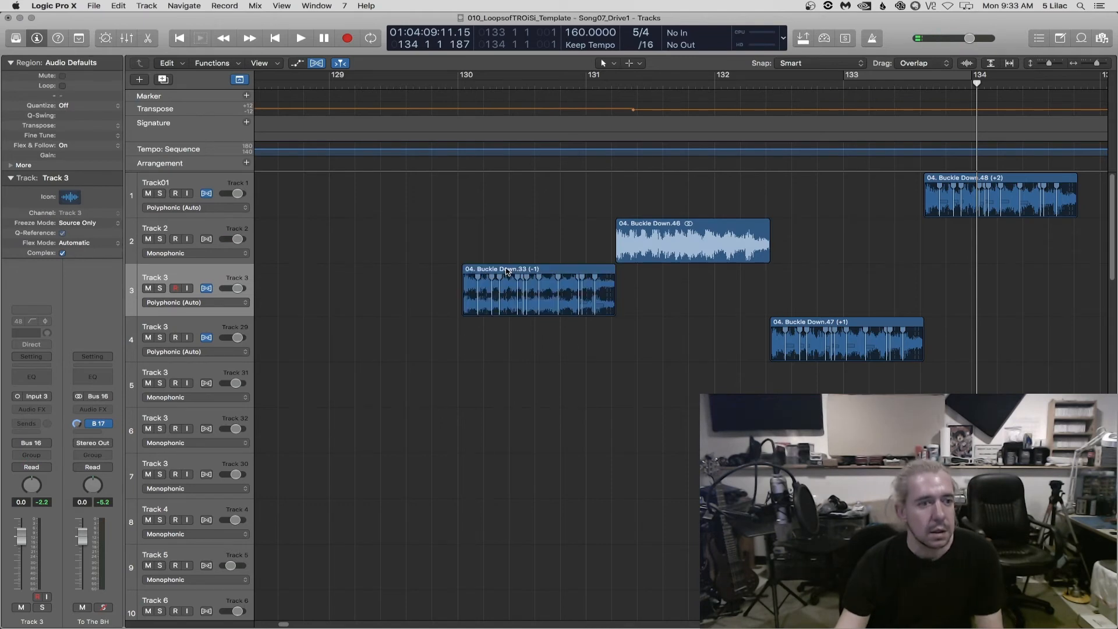
Move the Track 3 region slightly earlier so it starts exactly at bar 130
{"action": "left_click_drag", "start_coordinate": [509, 276], "coordinate": [502, 276]}
{"action": "scroll", "coordinate": [474, 296], "scroll_direction": "up", "scroll_amount": 5}
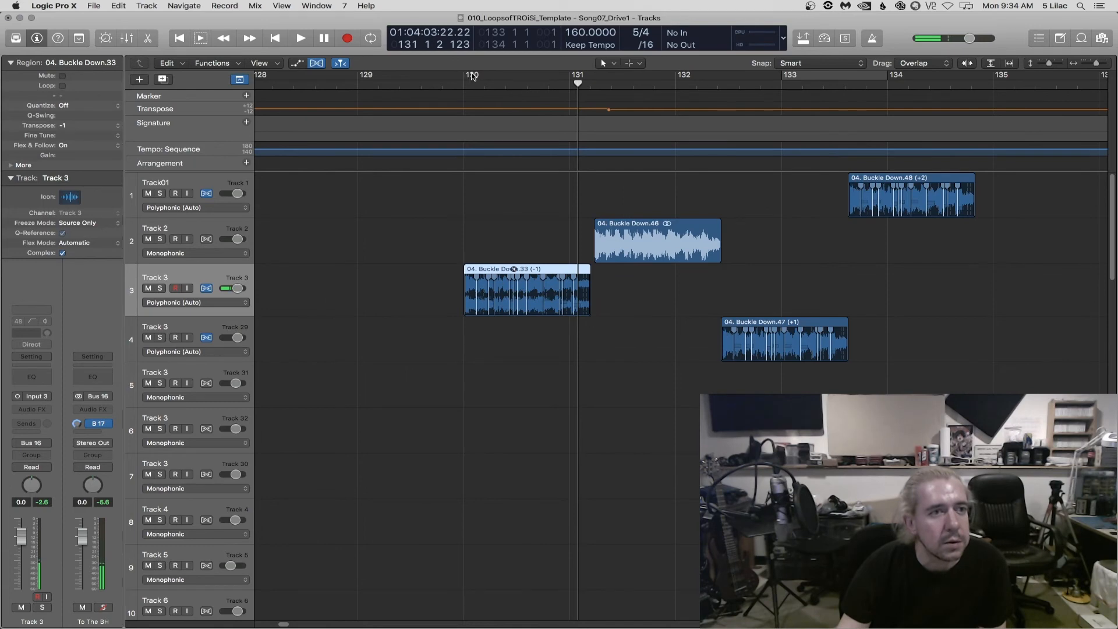
Set the cycle range from bar 130 to 131 1 3 and time-stretch the first Track 3 region's length to the locators
{"action": "left_click_drag", "start_coordinate": [473, 76], "coordinate": [575, 76]}
{"action": "scroll", "coordinate": [567, 116], "scroll_direction": "up", "scroll_amount": 5}
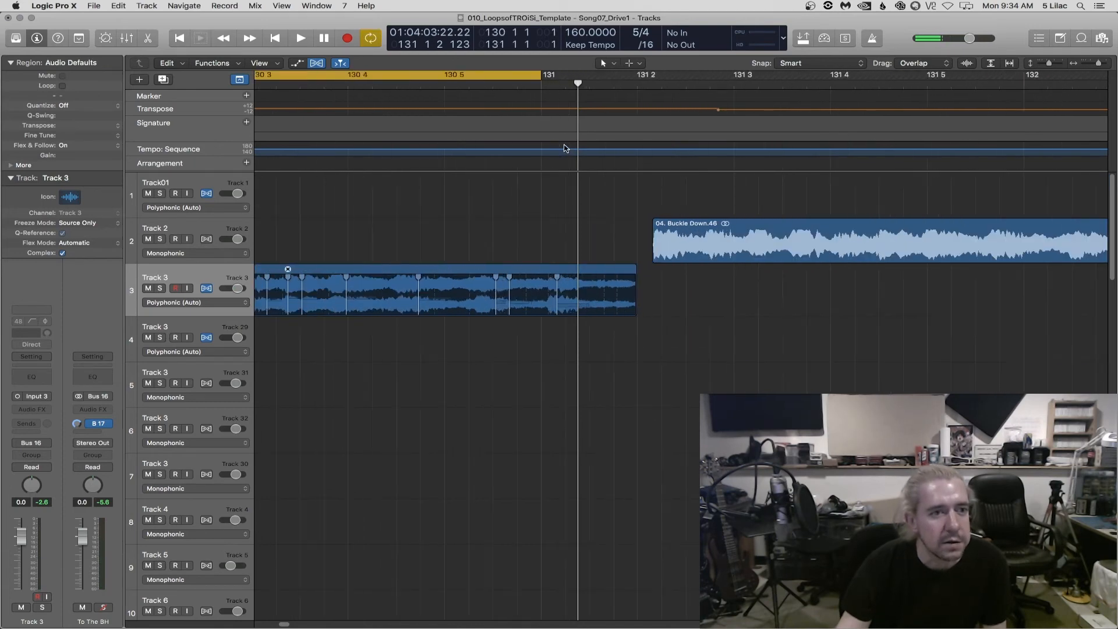
{"action": "scroll", "coordinate": [564, 148], "scroll_direction": "up", "scroll_amount": 2}
{"action": "mouse_move", "coordinate": [576, 83]}
{"action": "left_mouse_down"}
{"action": "mouse_move", "coordinate": [588, 83]}
{"action": "mouse_move", "coordinate": [564, 75]}
{"action": "mouse_move", "coordinate": [590, 76]}
{"action": "left_mouse_up"}
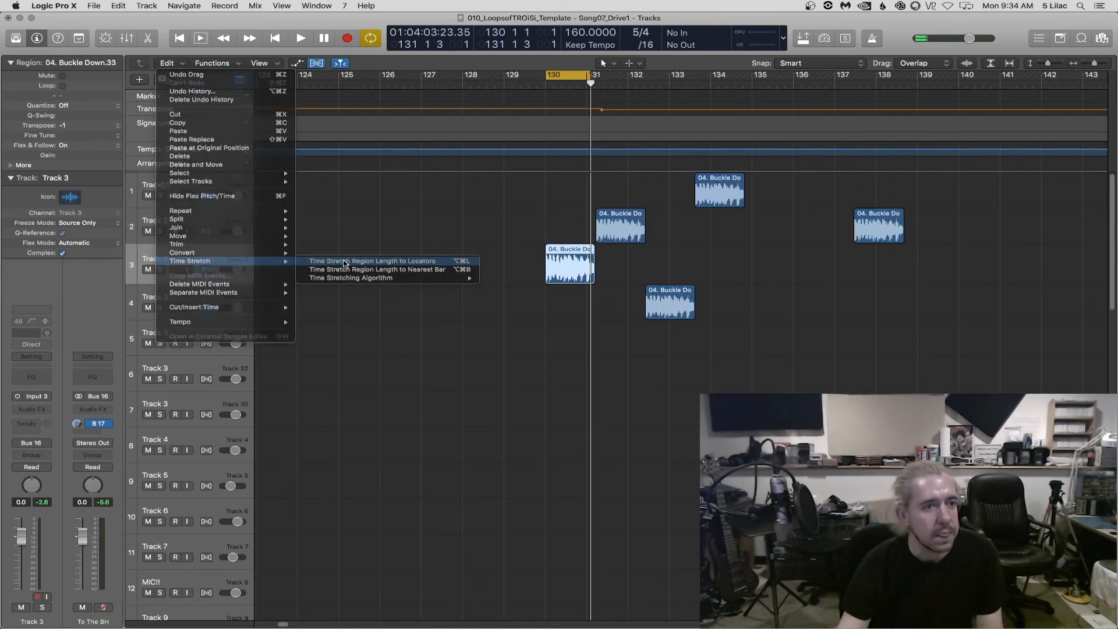
{"action": "left_click", "coordinate": [420, 252]}
Butt the Track 2 region against the end of the Track 3 region and shift the cycle range to 131 1 2 235
{"action": "left_click_drag", "start_coordinate": [789, 76], "coordinate": [878, 86]}
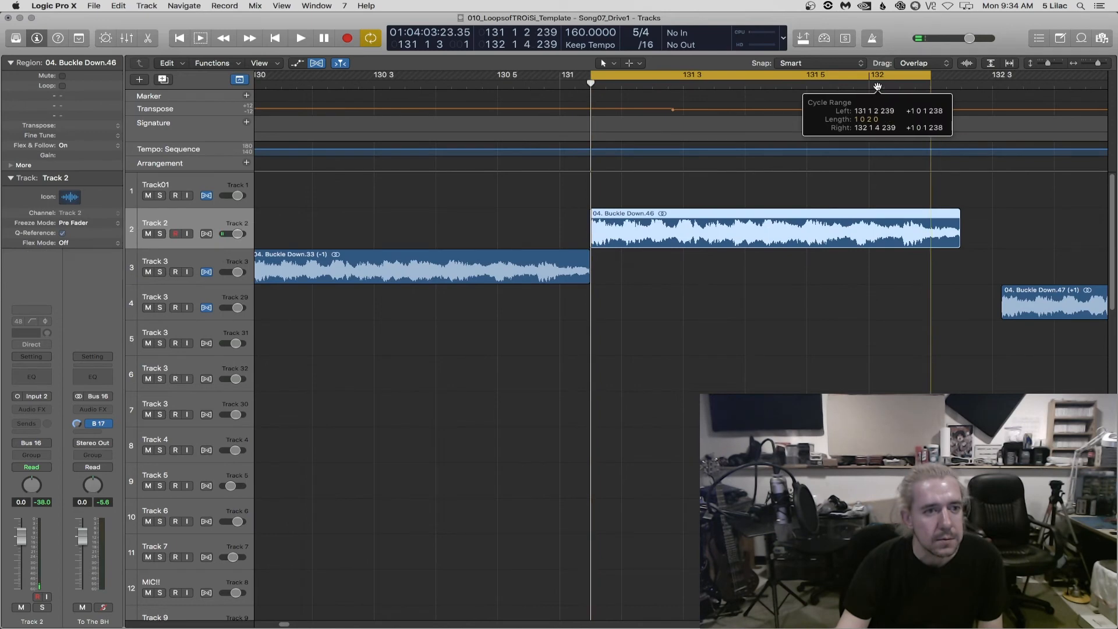
{"action": "scroll", "coordinate": [606, 188], "scroll_direction": "up", "scroll_amount": 10}
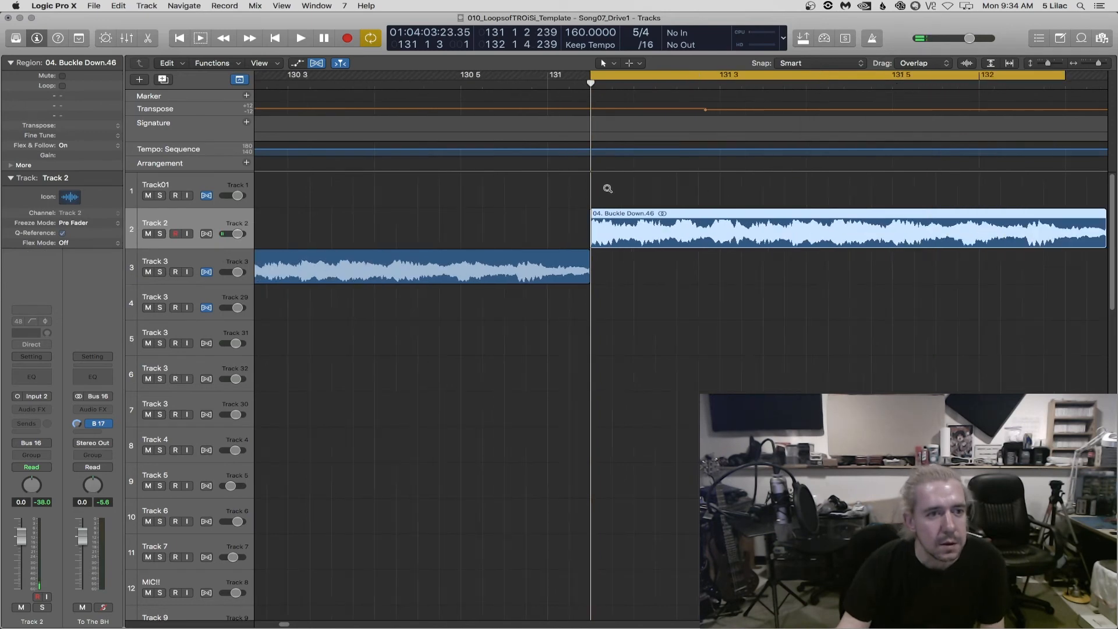
{"action": "scroll", "coordinate": [606, 188], "scroll_direction": "up", "scroll_amount": 6}
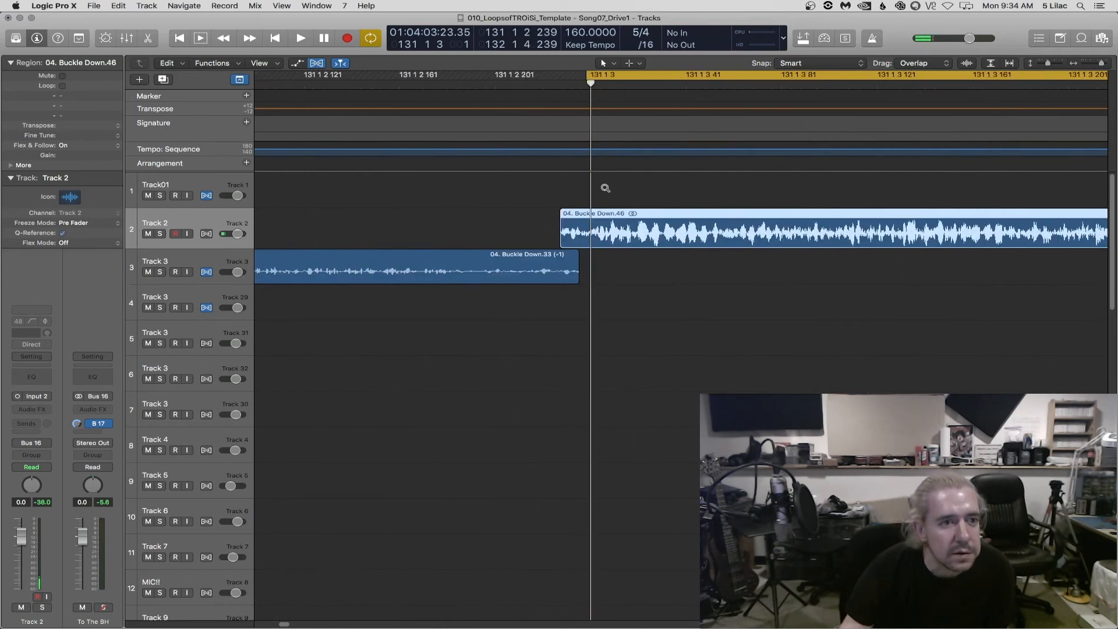
{"action": "scroll", "coordinate": [606, 188], "scroll_direction": "down", "scroll_amount": 1}
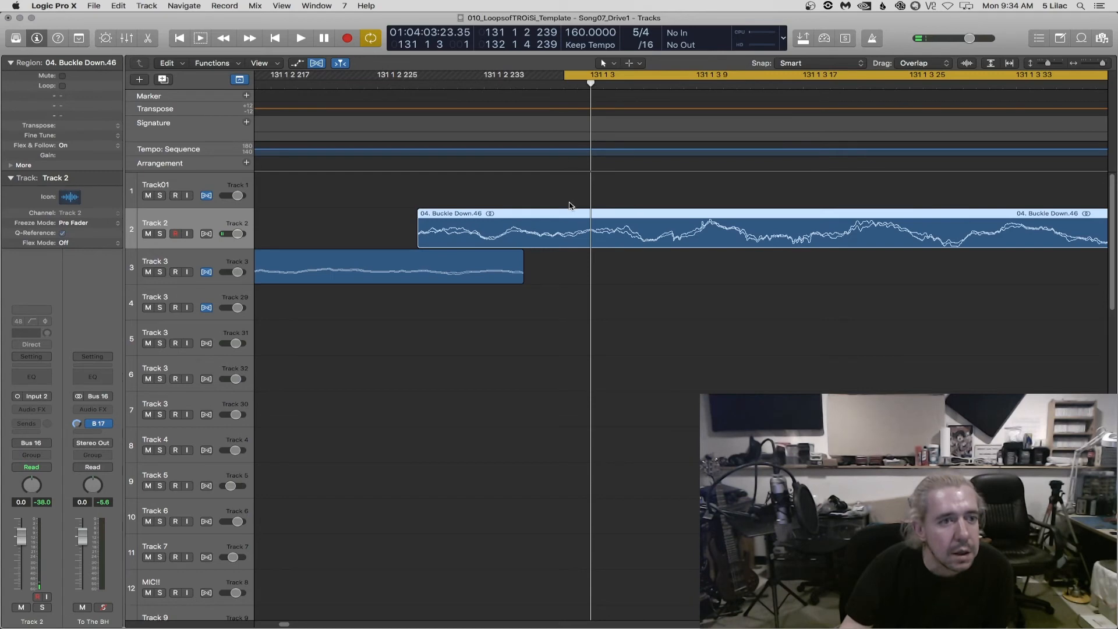
{"action": "left_click_drag", "start_coordinate": [575, 214], "coordinate": [678, 214]}
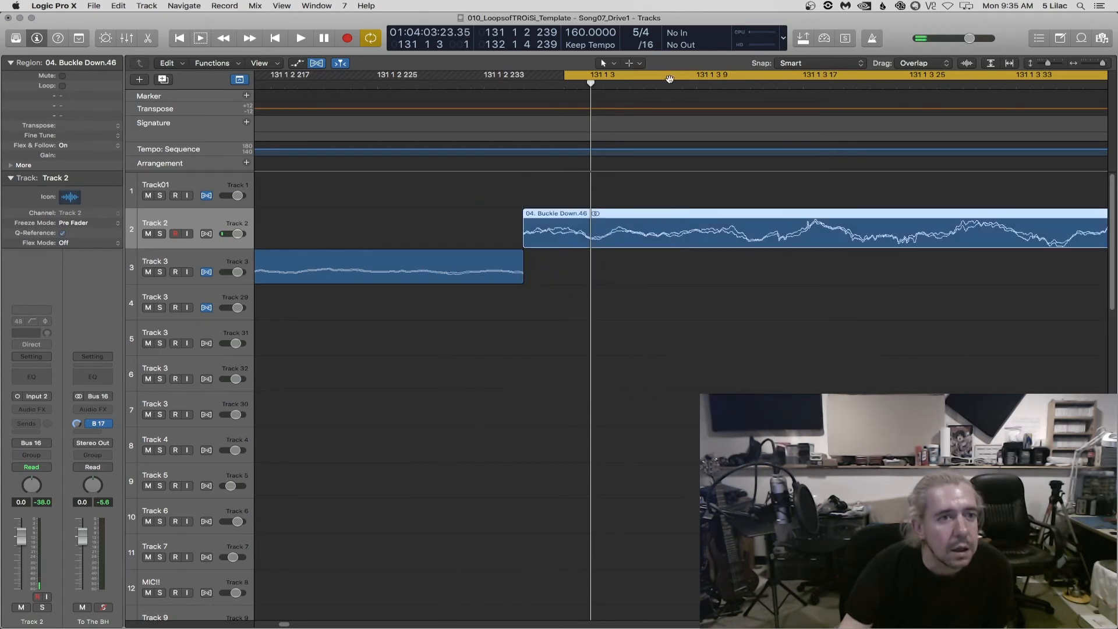
{"action": "left_click_drag", "start_coordinate": [670, 78], "coordinate": [630, 81]}
Time-stretch the Track 2 region's length to the locators
{"action": "key", "text": "super+Left"}
{"action": "key", "text": "super+Left"}
{"action": "key", "text": "super+Left"}
{"action": "key", "text": "super+Left"}
{"action": "key", "text": "super+Left"}
{"action": "key", "text": "super+Left"}
{"action": "key", "text": "super+Left"}
{"action": "key", "text": "super+Left"}
{"action": "left_click", "coordinate": [170, 64]}
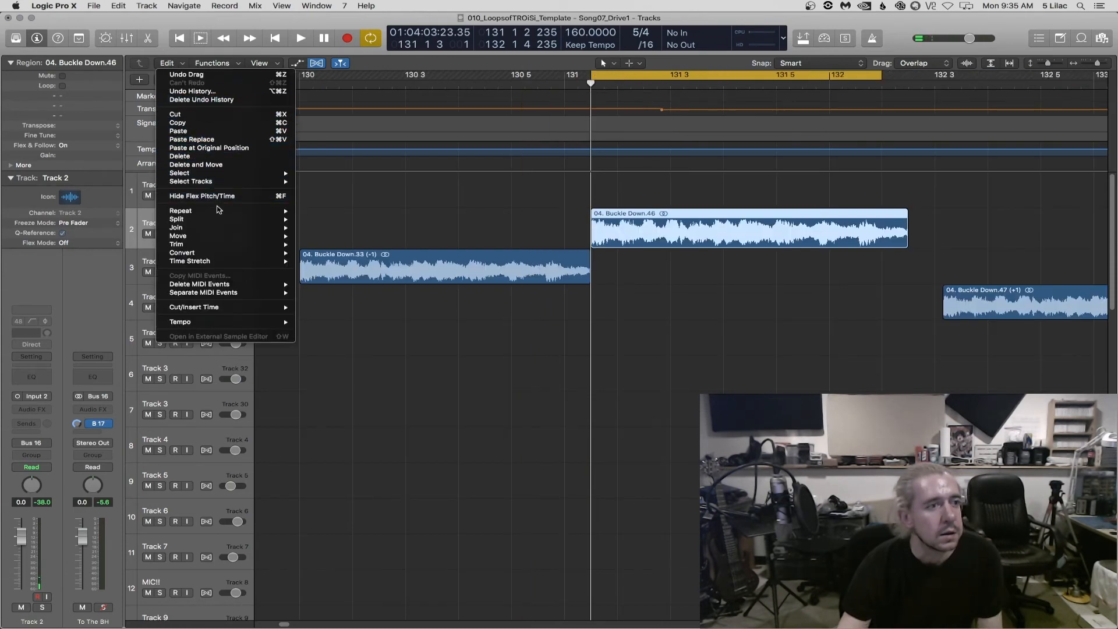
{"action": "mouse_move", "coordinate": [290, 264]}
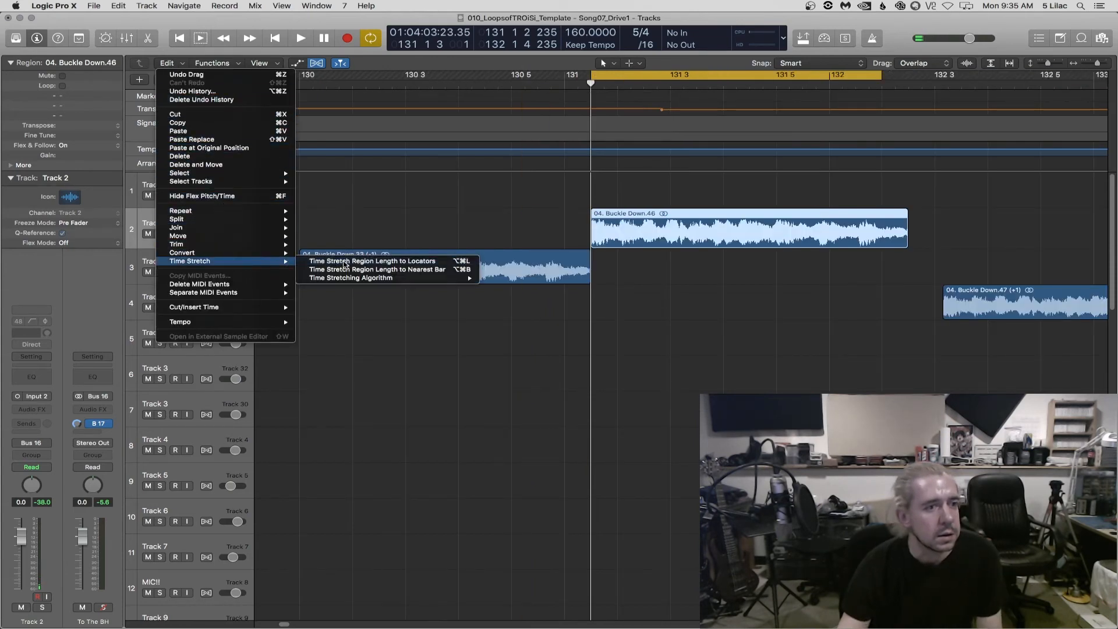
{"action": "left_click", "coordinate": [346, 265]}
Butt the fourth track's region against the Track 2 region's end and time-stretch it to a cycle range of 132 1 4 235 to 133 2 2 235
{"action": "key", "text": "super+Left"}
{"action": "key", "text": "super+Left"}
{"action": "left_click_drag", "start_coordinate": [821, 309], "coordinate": [797, 291]}
{"action": "key", "text": "super+Right"}
{"action": "key", "text": "super+Right"}
{"action": "left_click_drag", "start_coordinate": [751, 76], "coordinate": [1036, 101]}
{"action": "key", "text": "super+Left"}
{"action": "key", "text": "super+Left"}
{"action": "left_click", "coordinate": [171, 65]}
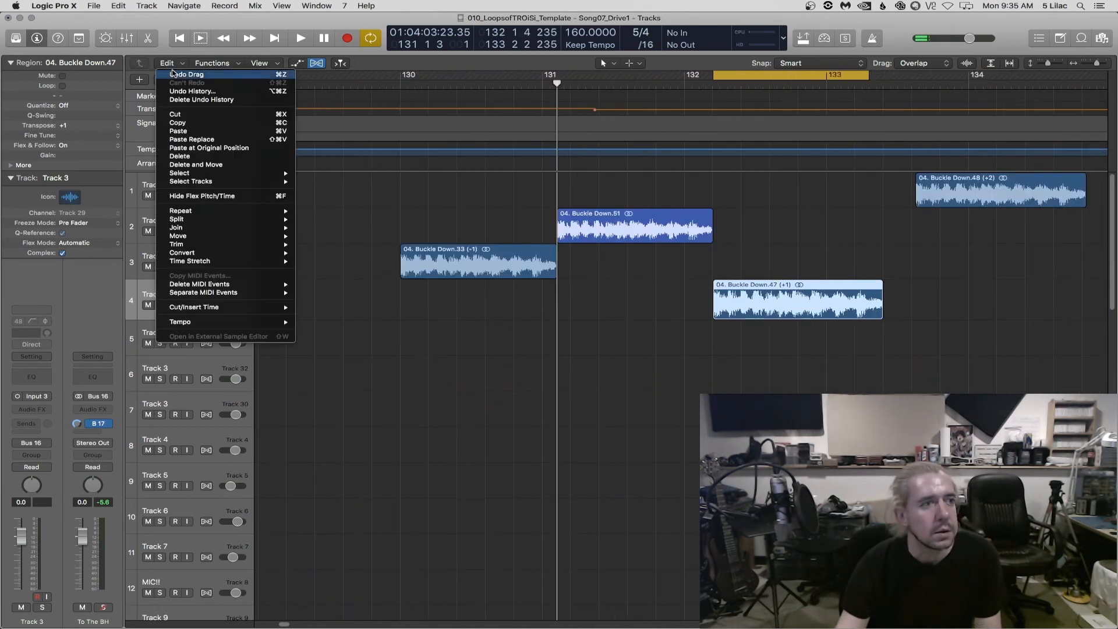
{"action": "mouse_move", "coordinate": [242, 263]}
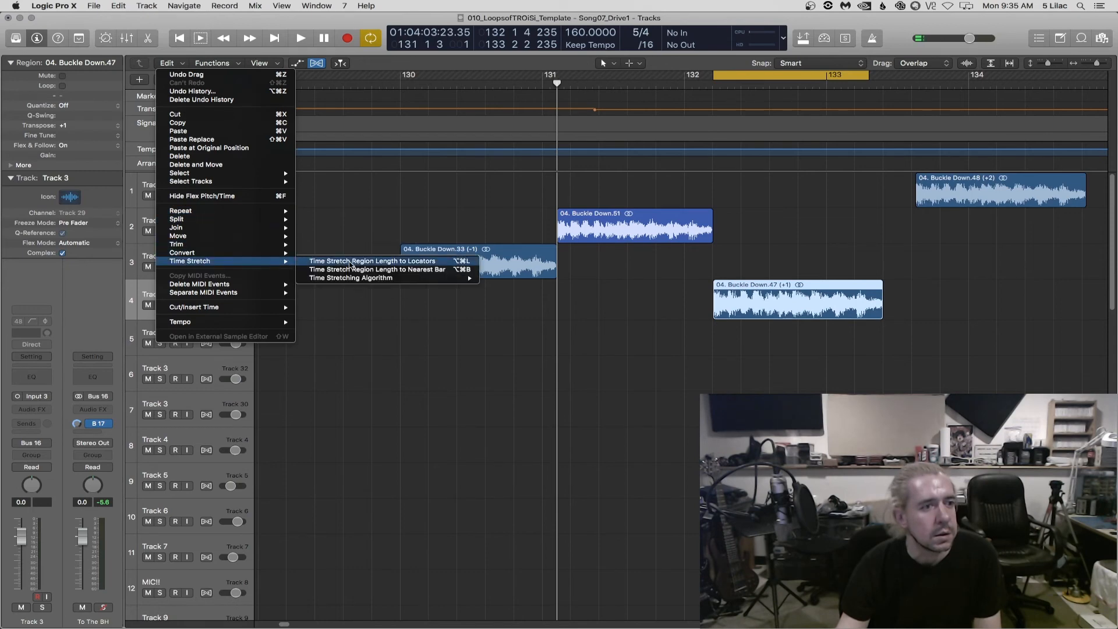
{"action": "left_click", "coordinate": [351, 261]}
Butt the Track01 region against the fourth track's region end and time-stretch it to a cycle range of 133 2 2 235 to 134 2 4 235
{"action": "left_click_drag", "start_coordinate": [953, 183], "coordinate": [907, 180]}
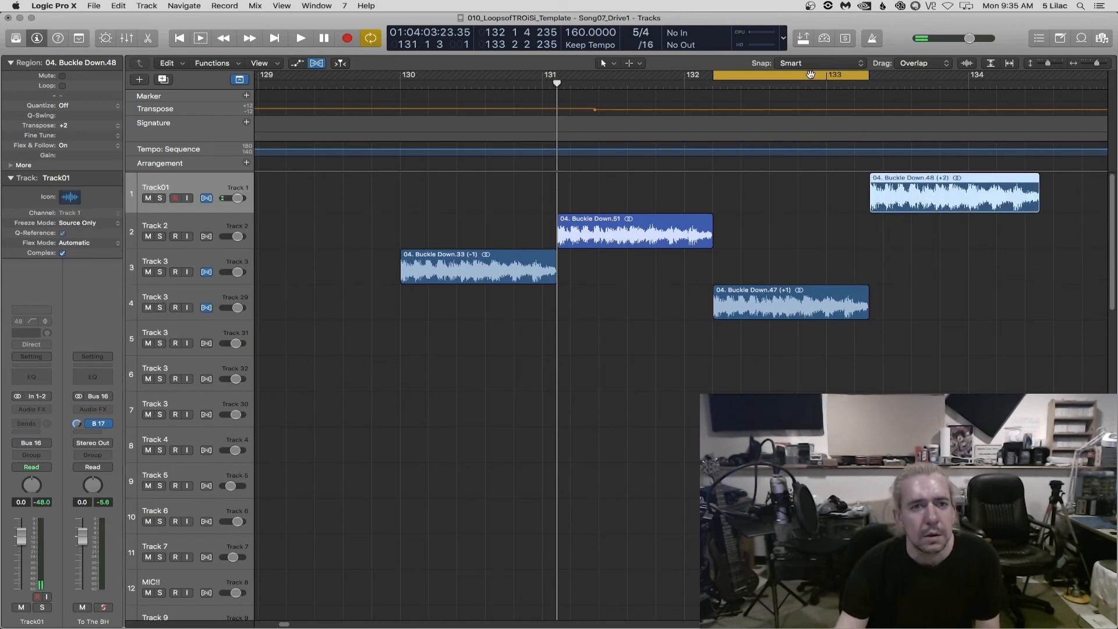
{"action": "left_click_drag", "start_coordinate": [811, 74], "coordinate": [969, 88]}
{"action": "key", "text": "super+Left"}
{"action": "key", "text": "super+Left"}
{"action": "key", "text": "super+Left"}
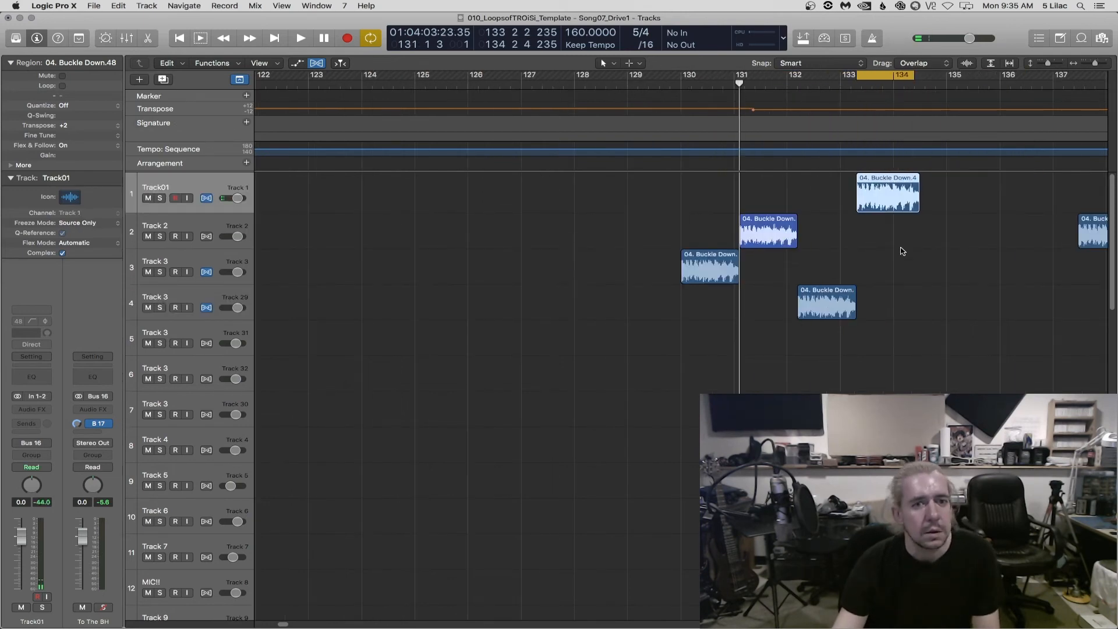
{"action": "left_click", "coordinate": [168, 64]}
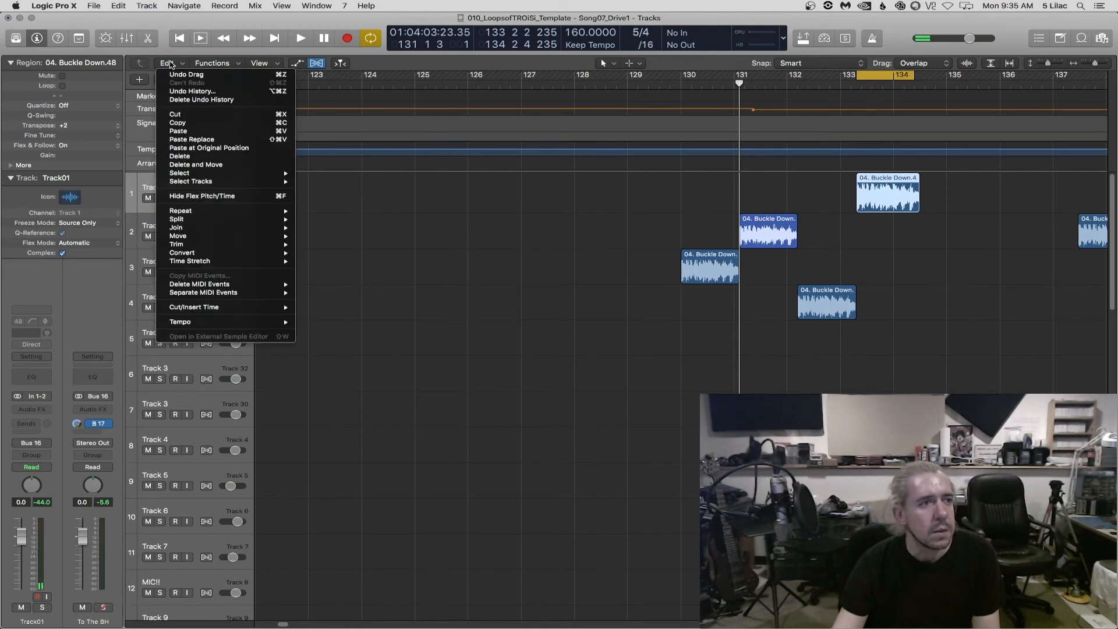
{"action": "mouse_move", "coordinate": [231, 263]}
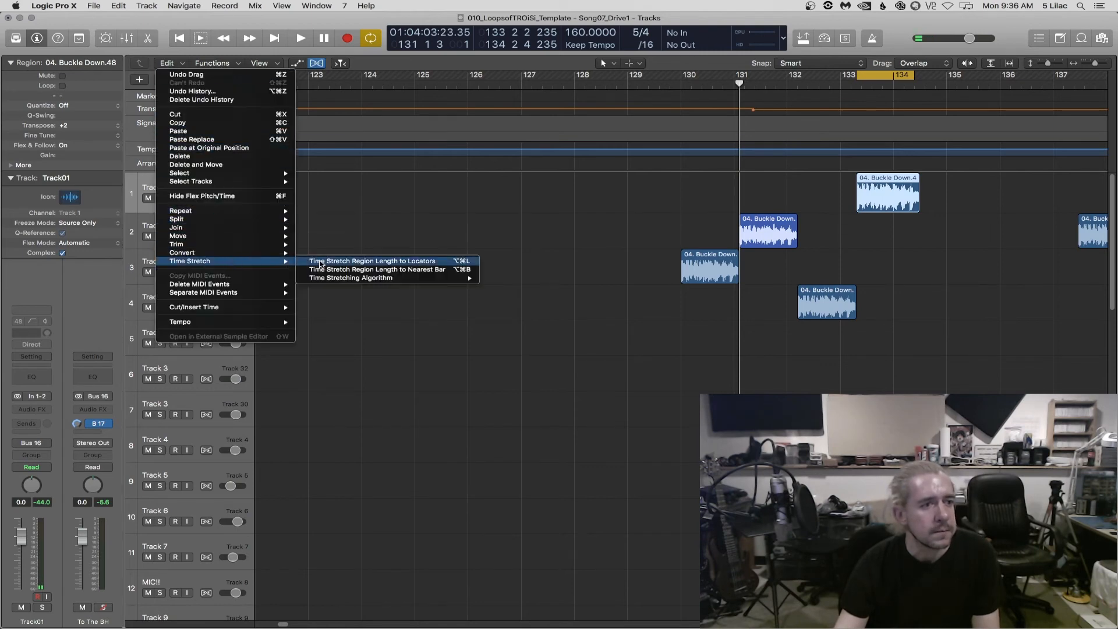
{"action": "left_click", "coordinate": [319, 261]}
Play the four stretched regions in sequence from just before bar 130
{"action": "left_click", "coordinate": [675, 86]}
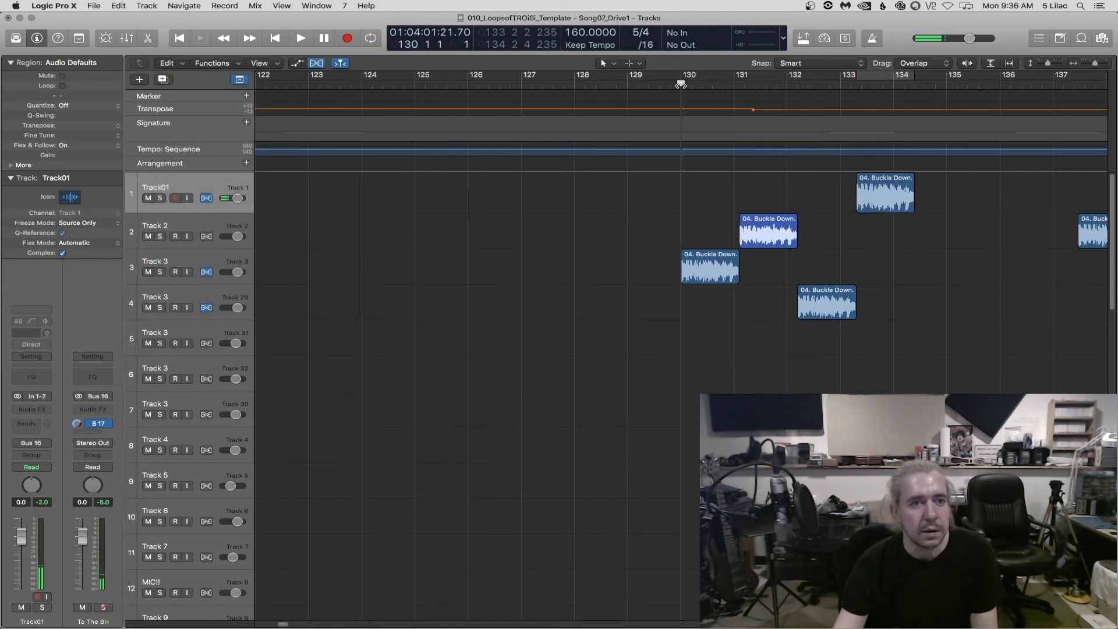
{"action": "left_click_drag", "start_coordinate": [681, 85], "coordinate": [673, 85]}
{"action": "key", "text": "space"}
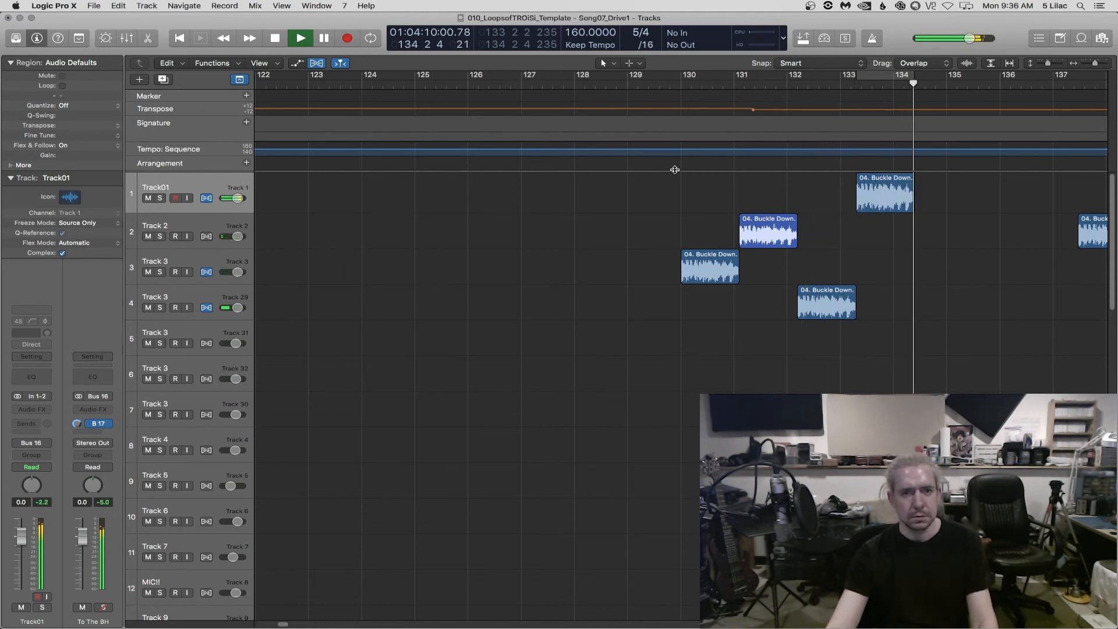
{"action": "key", "text": "space"}
Split the Buckle Down.32 region on Track01 with the Scissors tool at the louder passage between 114 3 and 114 3 2
{"action": "key", "text": "z"}
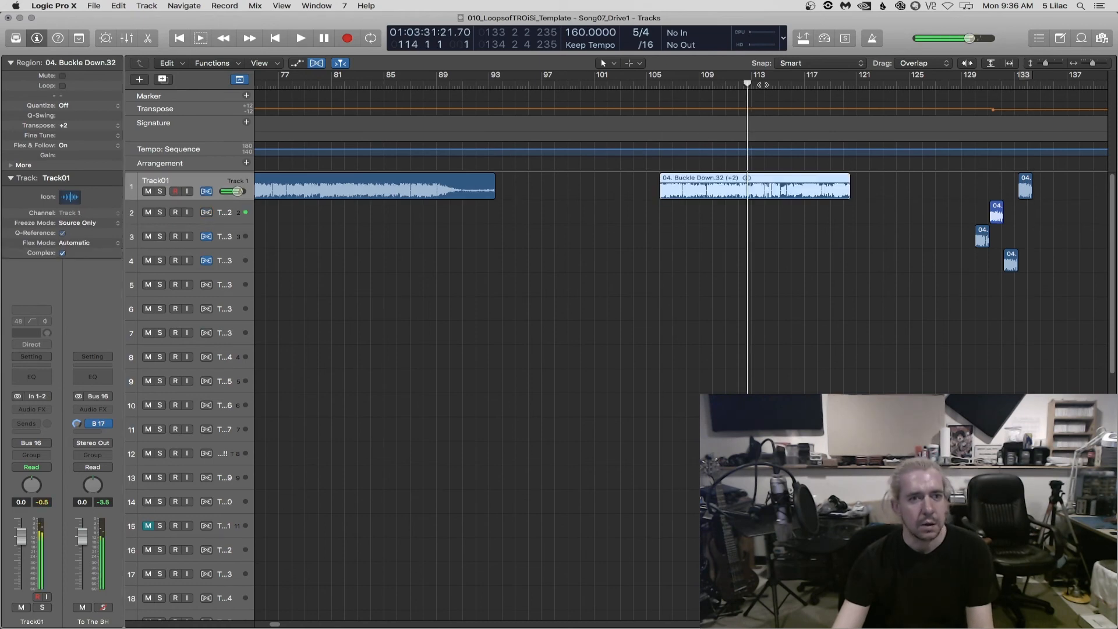
{"action": "left_click", "coordinate": [762, 89]}
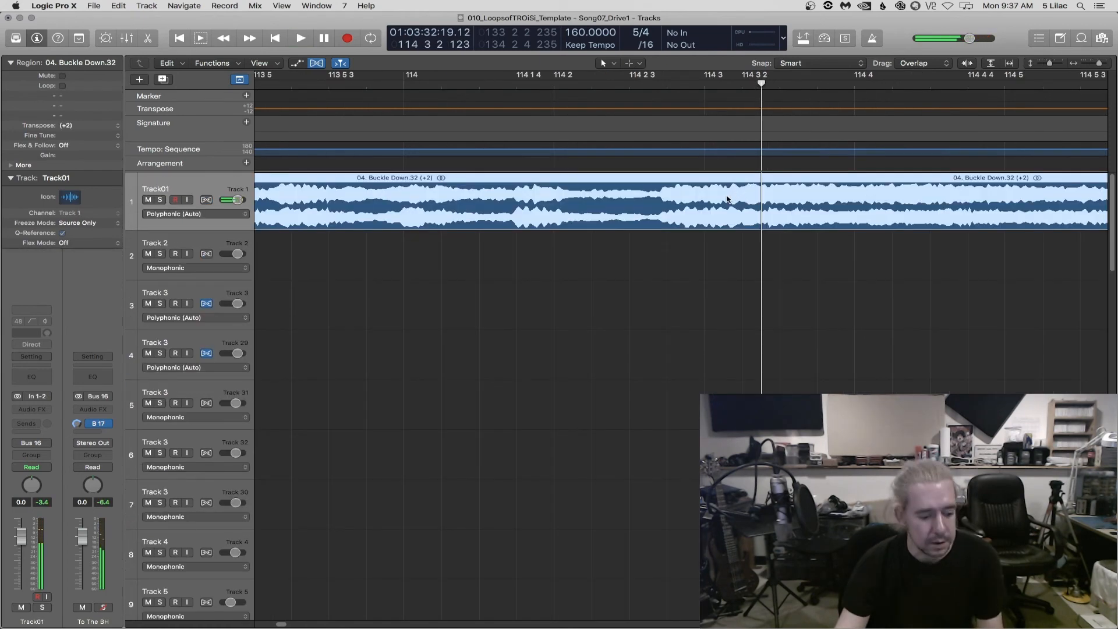
{"action": "key", "text": "t"}
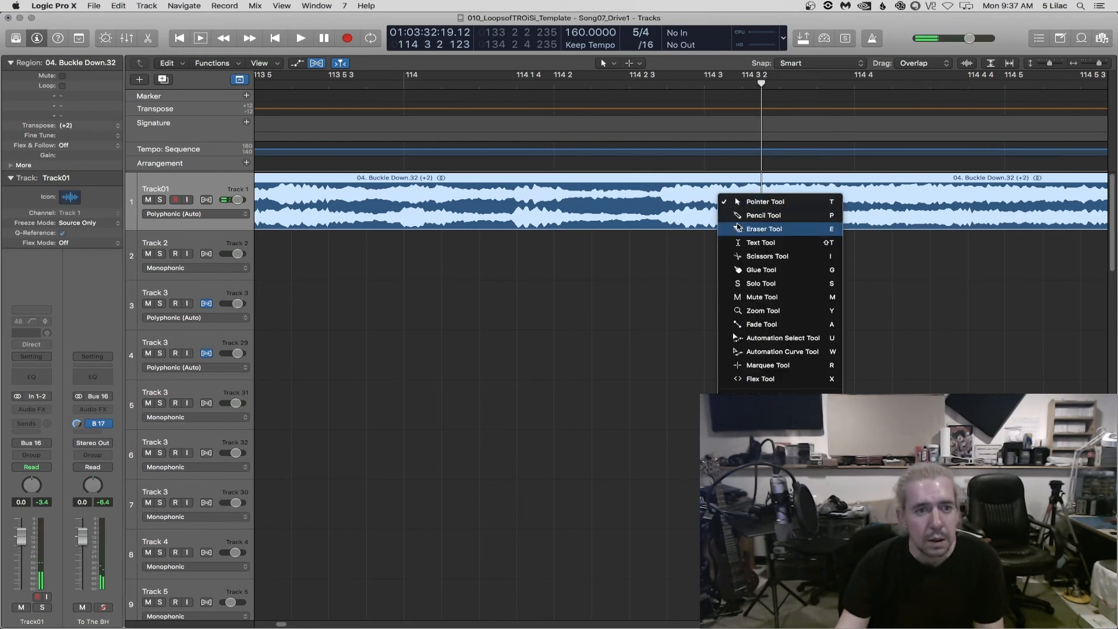
{"action": "left_click", "coordinate": [757, 256]}
{"action": "left_click_drag", "start_coordinate": [728, 218], "coordinate": [729, 218]}
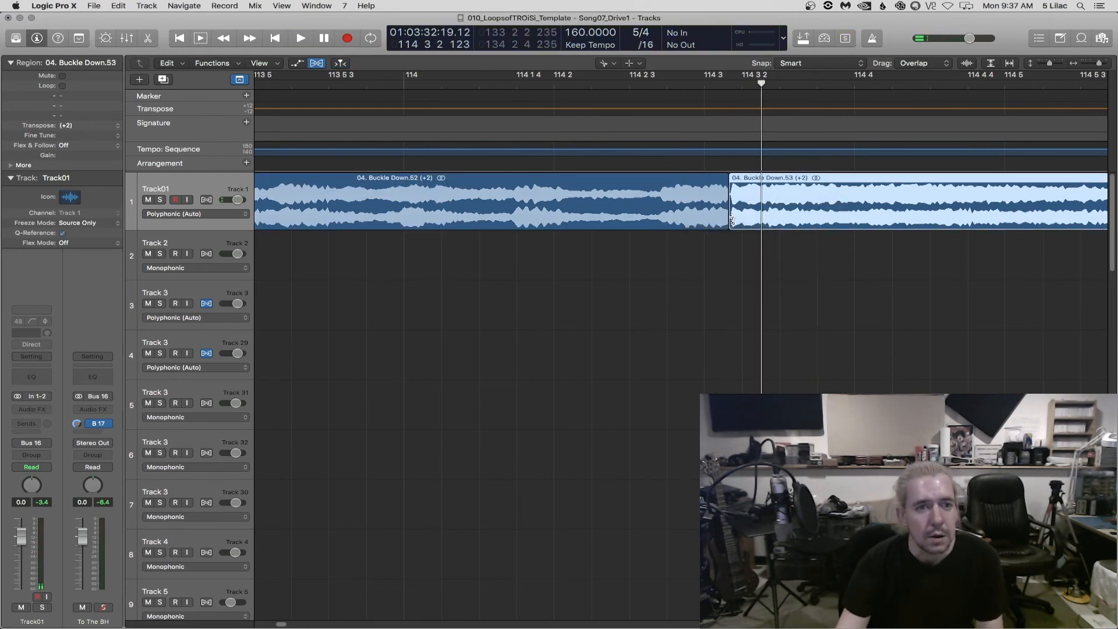
Move the second part of the split region to the fifth track, starting where the last stretched Track01 region ends
{"action": "key", "text": "super+Left"}
{"action": "key", "text": "super+Left"}
{"action": "key", "text": "super+Left"}
{"action": "key", "text": "super+Left"}
{"action": "key", "text": "super+Left"}
{"action": "key", "text": "super+Left"}
{"action": "key", "text": "t"}
{"action": "left_click", "coordinate": [796, 194]}
{"action": "left_click", "coordinate": [793, 242]}
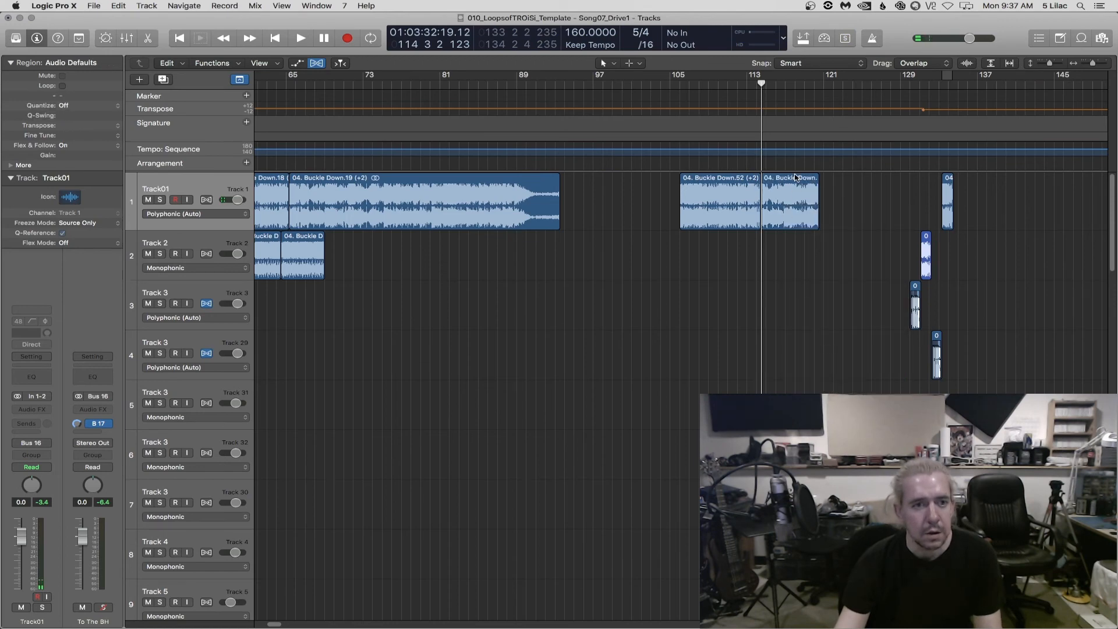
{"action": "left_click_drag", "start_coordinate": [795, 178], "coordinate": [987, 386]}
Play the transition from the last stretched Track01 region into the fifth track's region
{"action": "key", "text": "super+Right"}
{"action": "key", "text": "super+Right"}
{"action": "key", "text": "super+Right"}
{"action": "key", "text": "super+Right"}
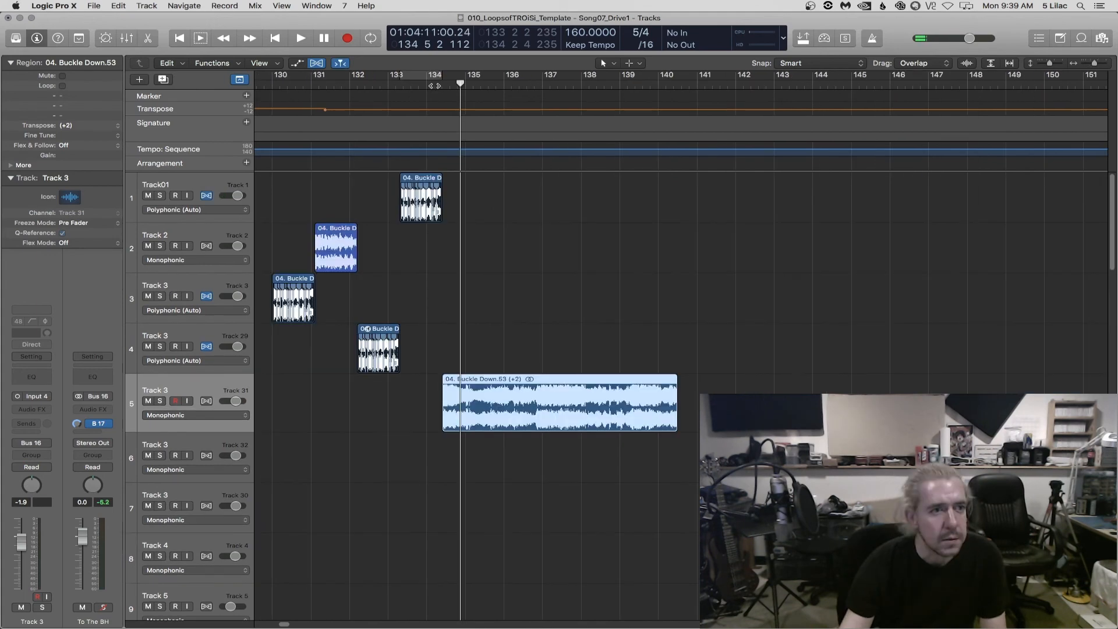
{"action": "key", "text": "super+Right"}
{"action": "key", "text": "super+Right"}
{"action": "key", "text": "super+Right"}
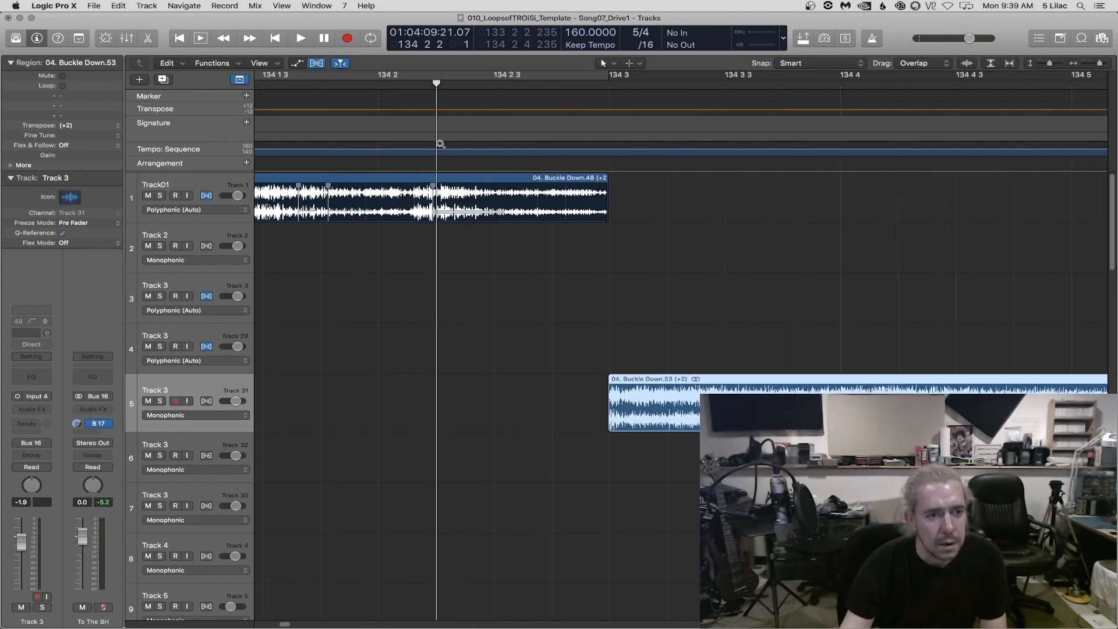
{"action": "key", "text": "super+Left"}
{"action": "key", "text": "super+Left"}
{"action": "key", "text": "super+Left"}
{"action": "key", "text": "space"}
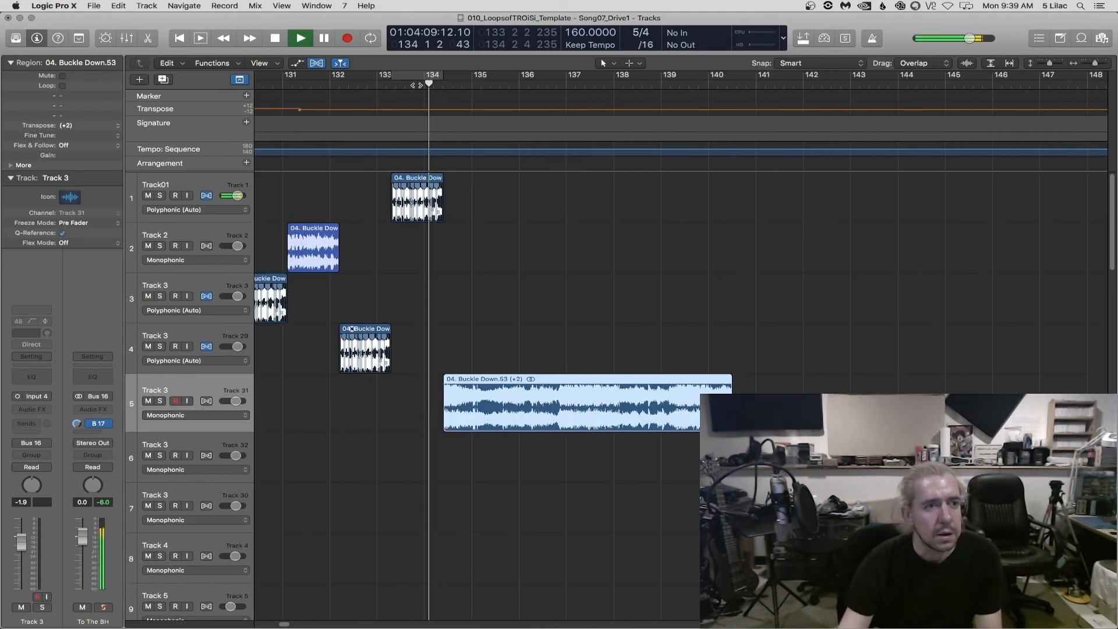
{"action": "key", "text": "space"}
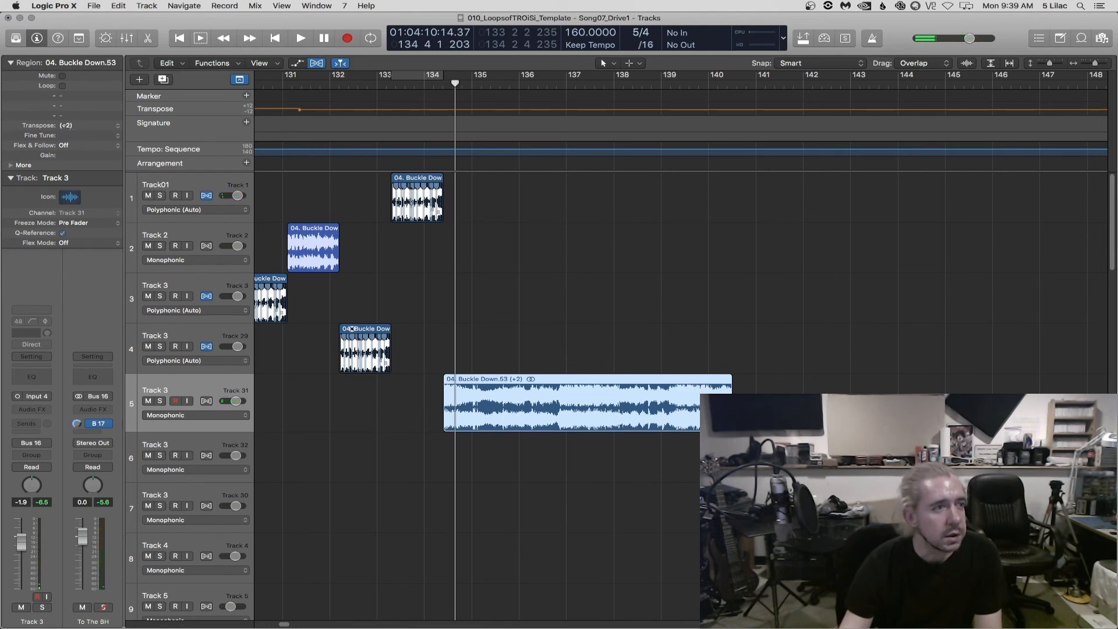
Set the fifth track region's transpose to -2 and play the transition into it
{"action": "left_click_drag", "start_coordinate": [63, 126], "coordinate": [63, 136]}
{"action": "key", "text": "space"}
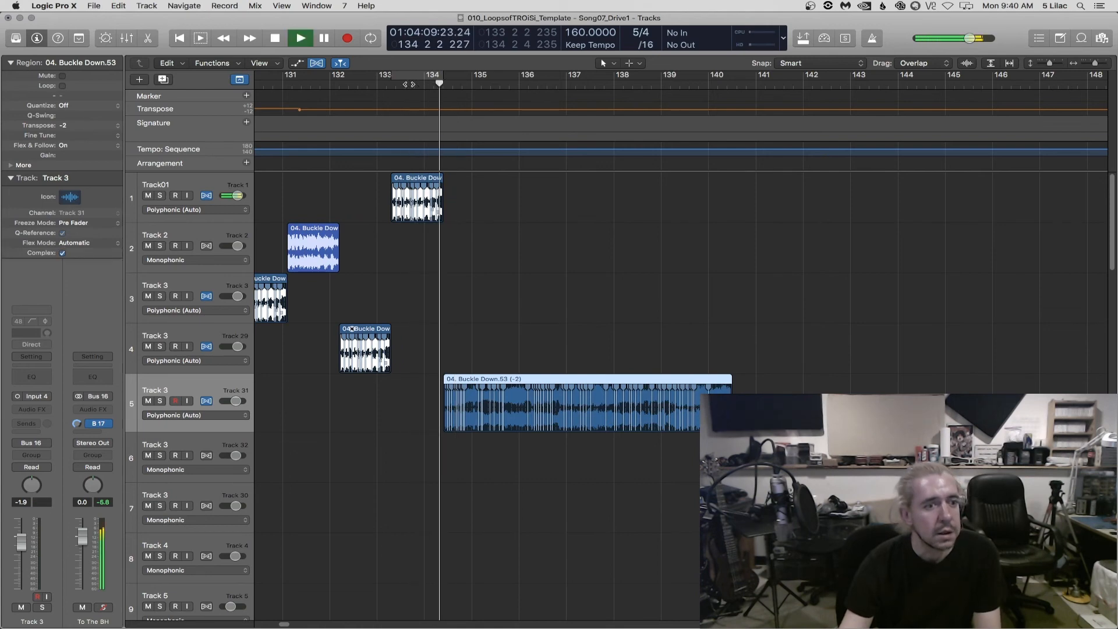
{"action": "key", "text": "space"}
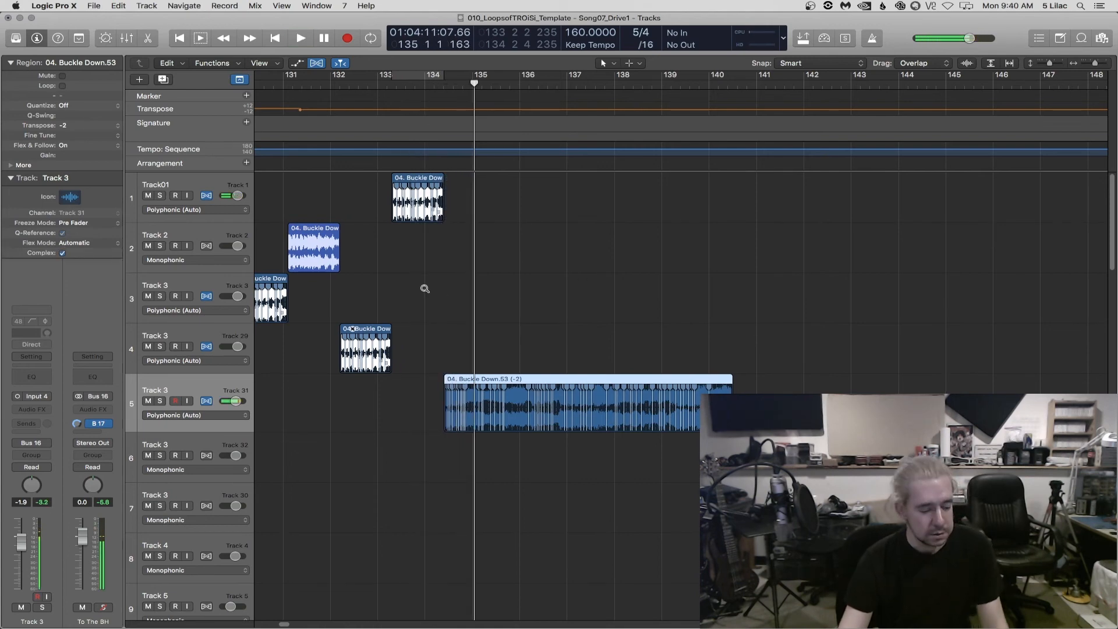
Play the whole five-region sequence from just before bar 130 into the transposed region
{"action": "scroll", "coordinate": [424, 288], "scroll_direction": "up", "scroll_amount": 5}
{"action": "scroll", "coordinate": [424, 288], "scroll_direction": "down", "scroll_amount": 6}
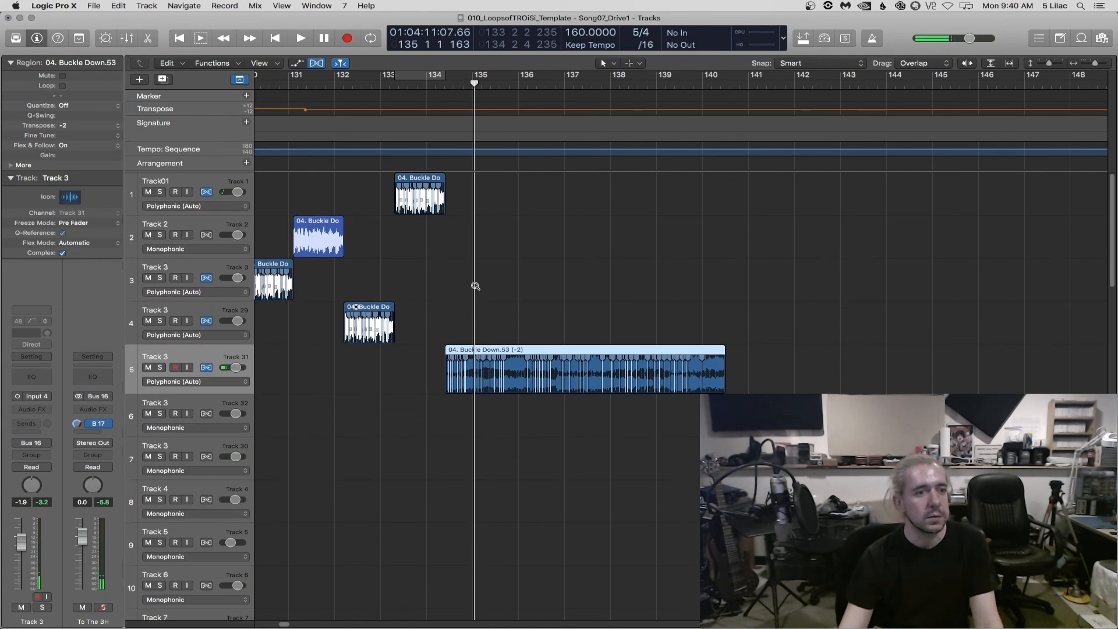
{"action": "scroll", "coordinate": [476, 286], "scroll_direction": "left", "scroll_amount": 8}
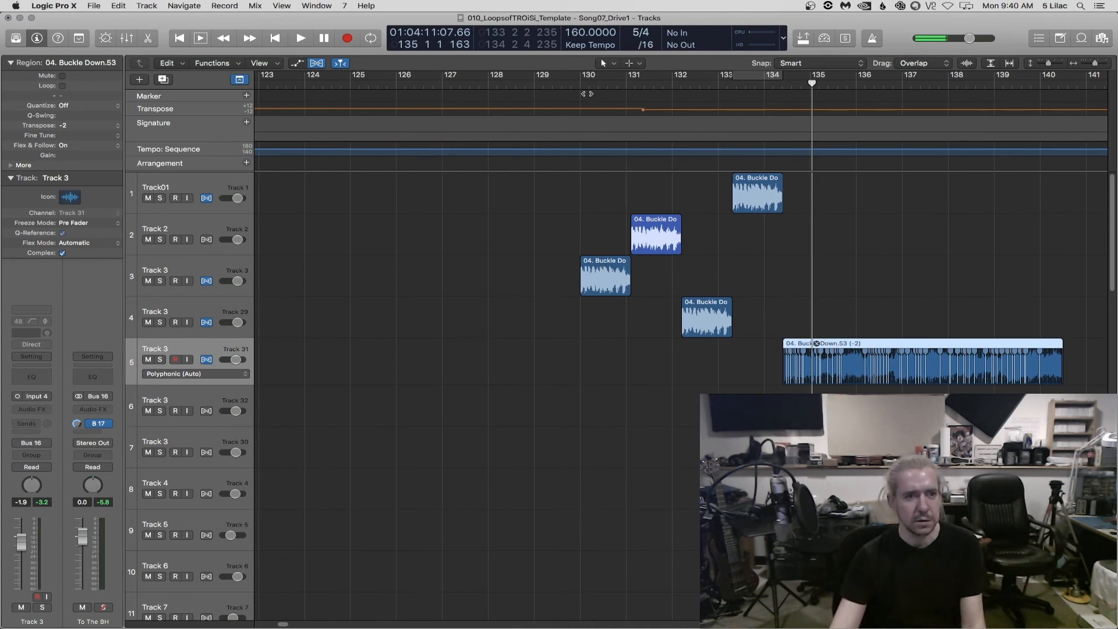
{"action": "left_click", "coordinate": [569, 85]}
{"action": "key", "text": "space"}
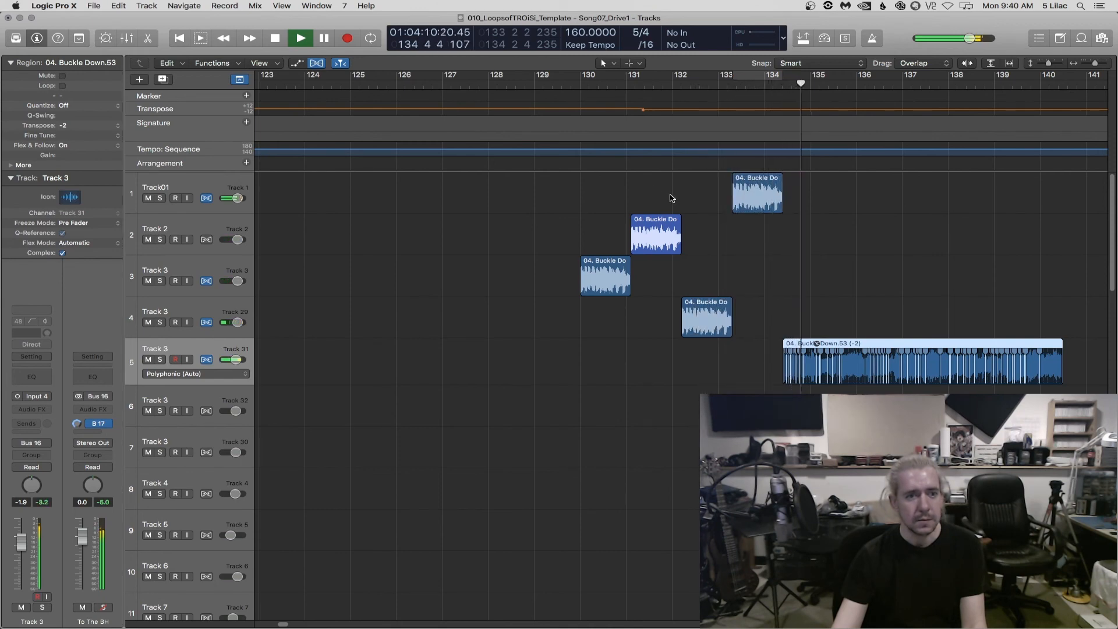
{"action": "key", "text": "space"}
{"action": "left_click", "coordinate": [710, 383]}
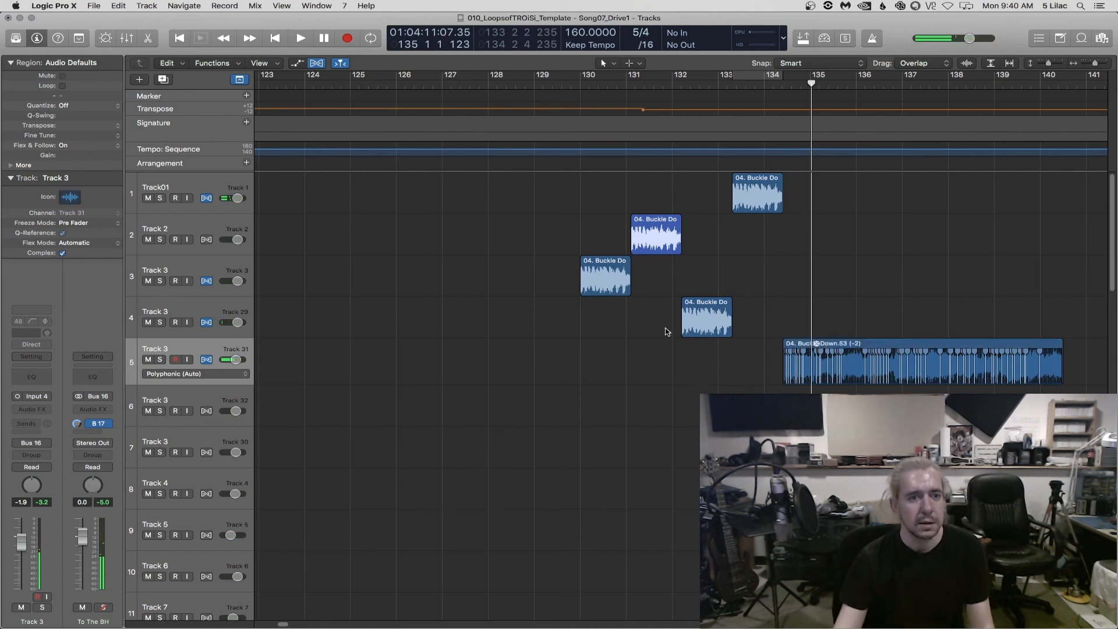
Play on through the fifth track's region and trim its end to the playhead at about 136 4 4
{"action": "scroll", "coordinate": [849, 379], "scroll_direction": "down", "scroll_amount": 2}
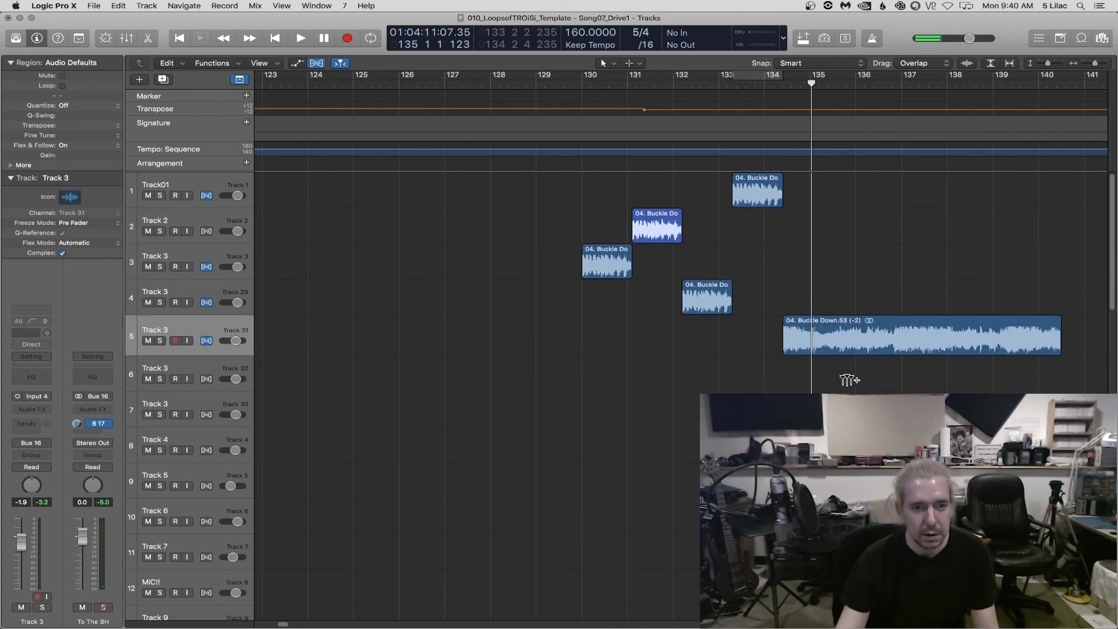
{"action": "key", "text": "space"}
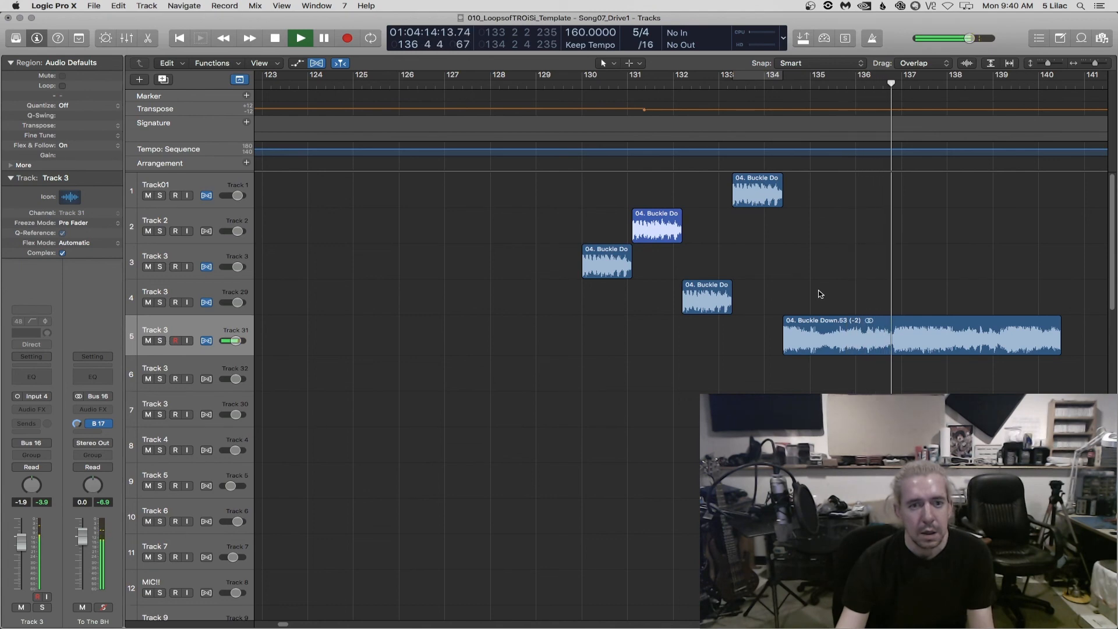
{"action": "key", "text": "space"}
{"action": "left_click_drag", "start_coordinate": [1058, 351], "coordinate": [890, 344]}
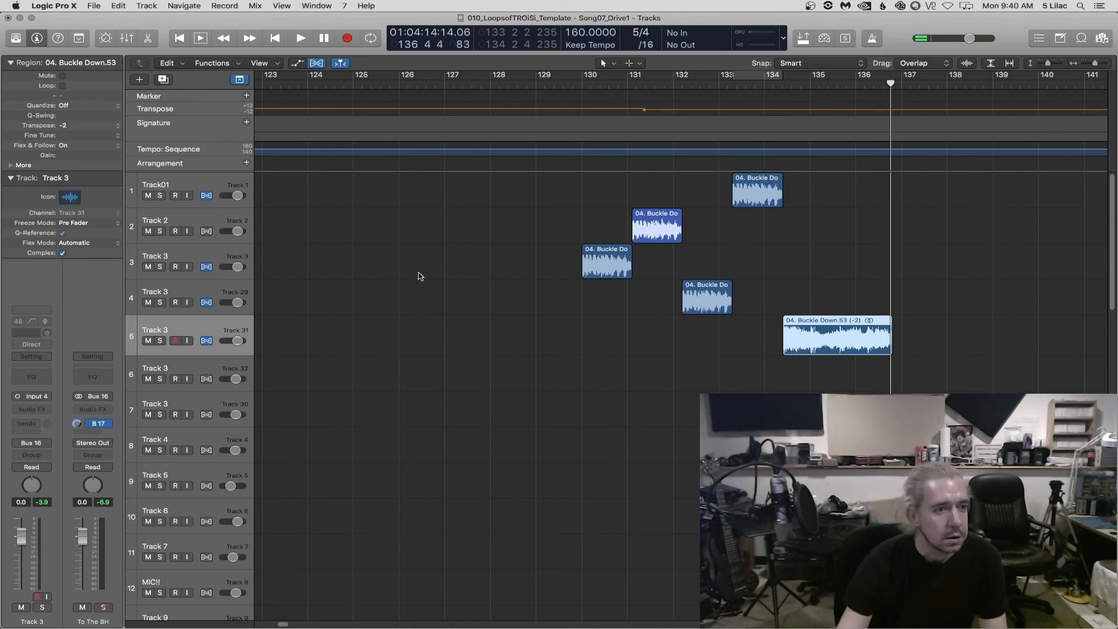
Select the five Buckle Down regions between bars 130 and 136 and set up their offline bounce as a 24-bit PCM Wave file
{"action": "left_click", "coordinate": [184, 291]}
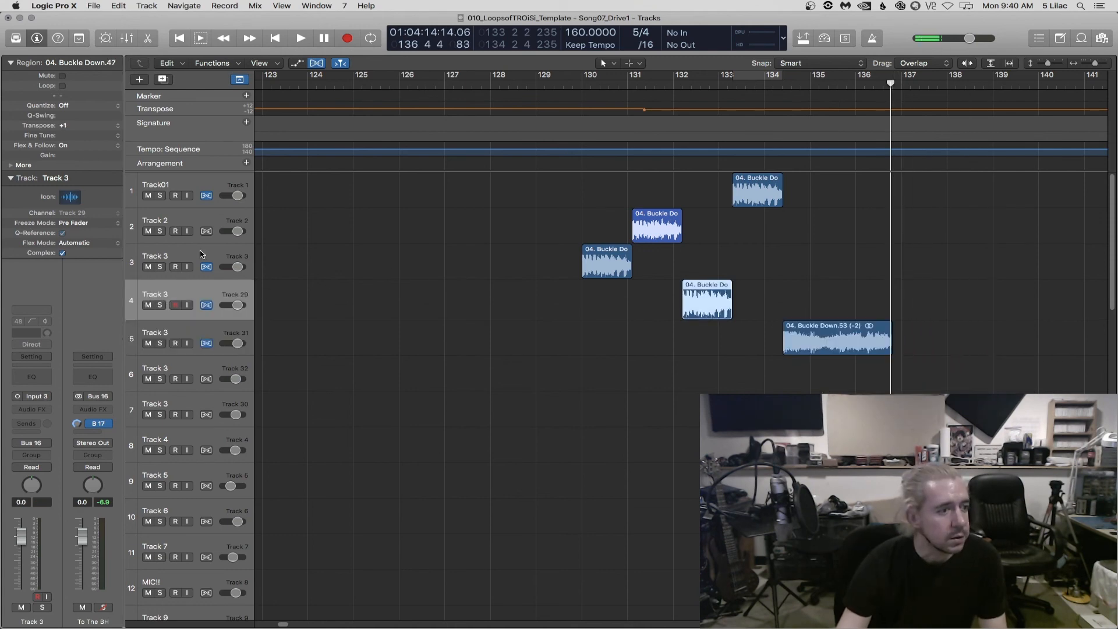
{"action": "left_click", "coordinate": [203, 257]}
{"action": "left_click", "coordinate": [185, 213]}
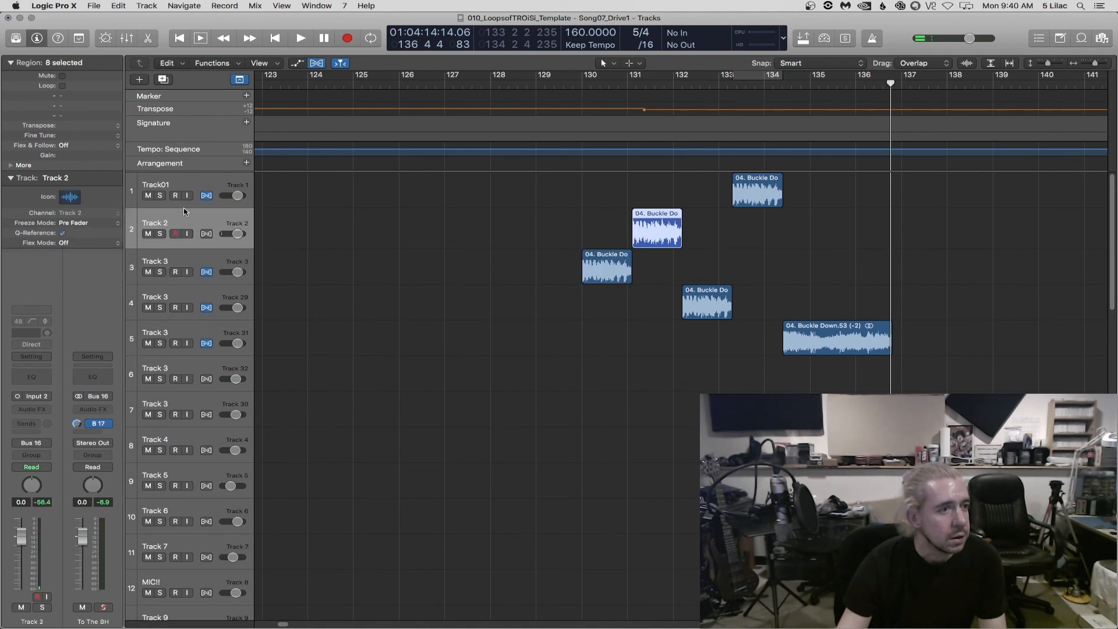
{"action": "left_click", "coordinate": [192, 184]}
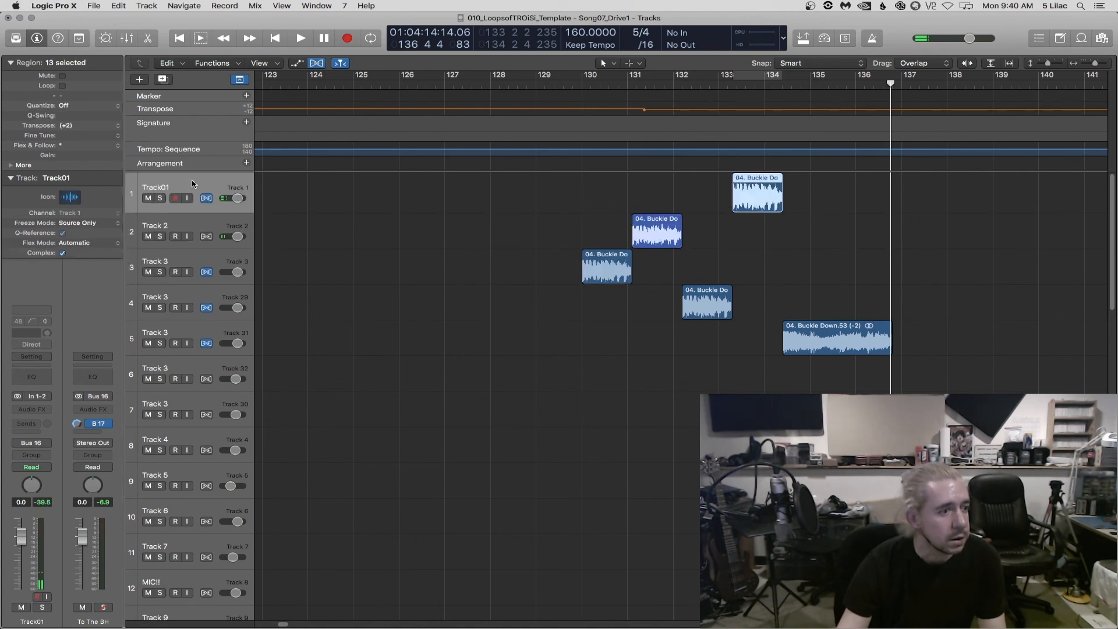
{"action": "left_click", "coordinate": [495, 271]}
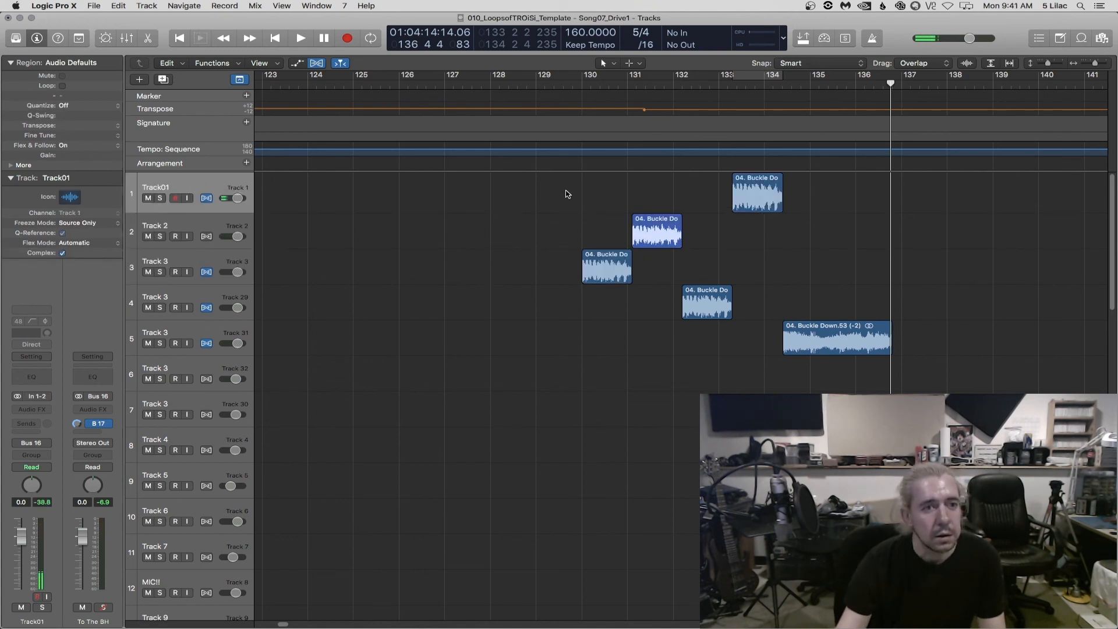
{"action": "left_click_drag", "start_coordinate": [566, 194], "coordinate": [922, 387]}
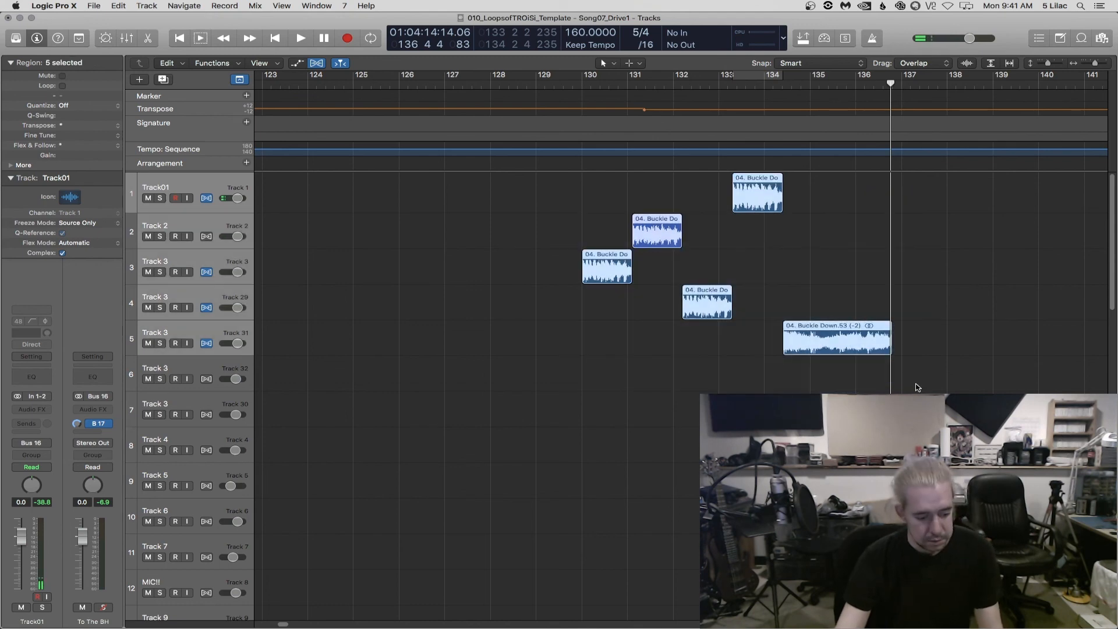
{"action": "key", "text": "super+b"}
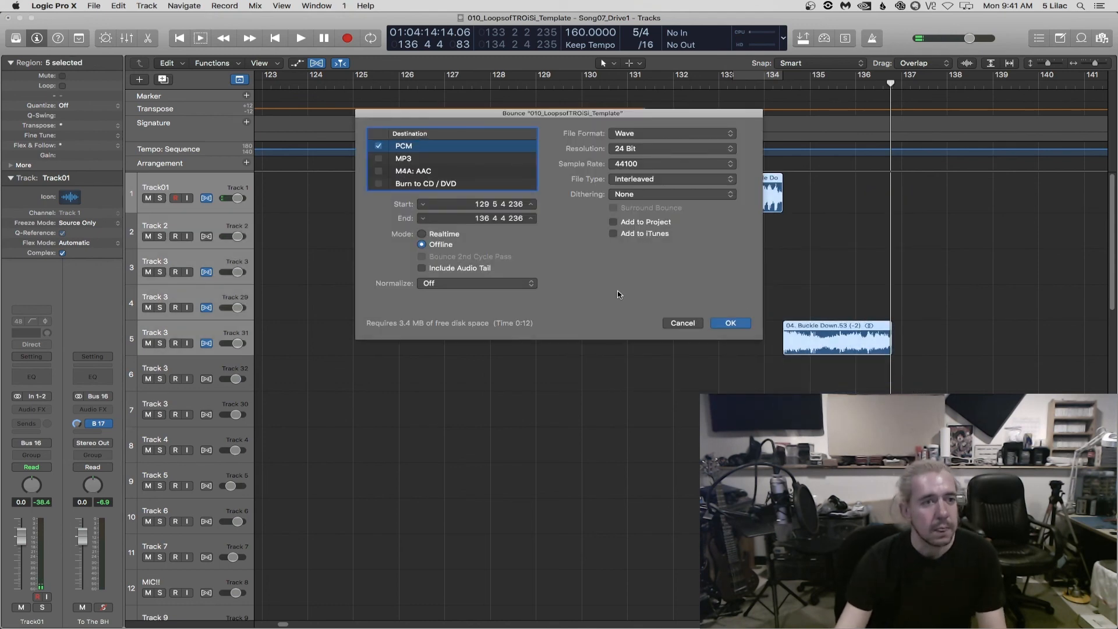
{"action": "key", "text": "Return"}
Save the bounce as TempoChangeRiff in the project's Audio Files folder
{"action": "left_click", "coordinate": [606, 156]}
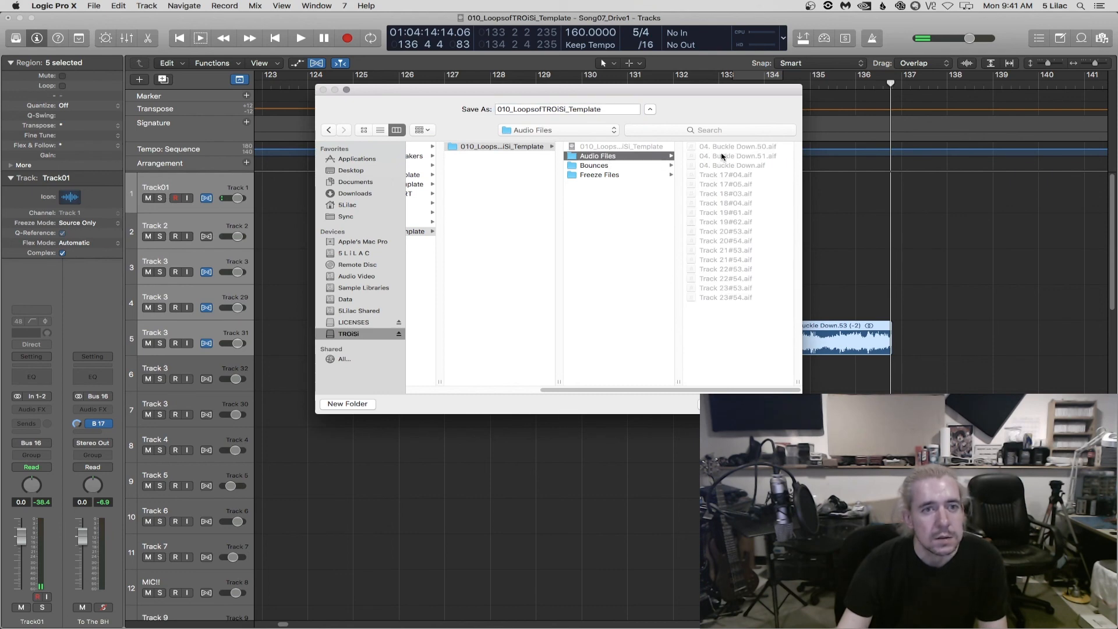
{"action": "scroll", "coordinate": [708, 176], "scroll_direction": "left", "scroll_amount": 5}
{"action": "scroll", "coordinate": [705, 177], "scroll_direction": "right", "scroll_amount": 5}
{"action": "scroll", "coordinate": [704, 178], "scroll_direction": "left", "scroll_amount": 4}
{"action": "scroll", "coordinate": [704, 178], "scroll_direction": "right", "scroll_amount": 4}
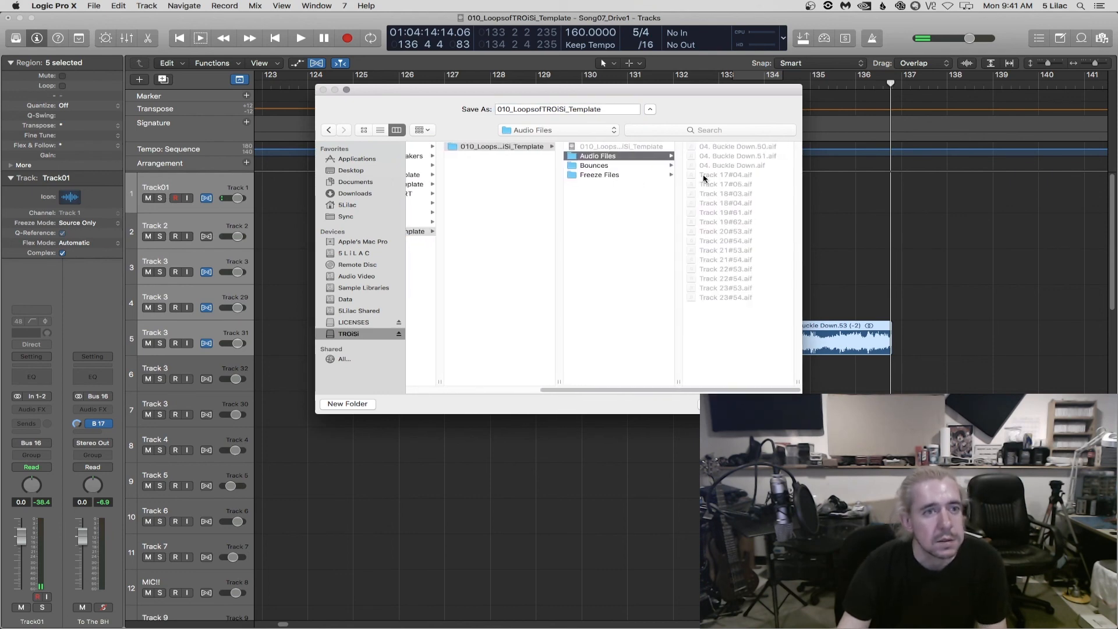
{"action": "double_click", "coordinate": [604, 109]}
{"action": "type", "text": "TempoChangeRiff"}
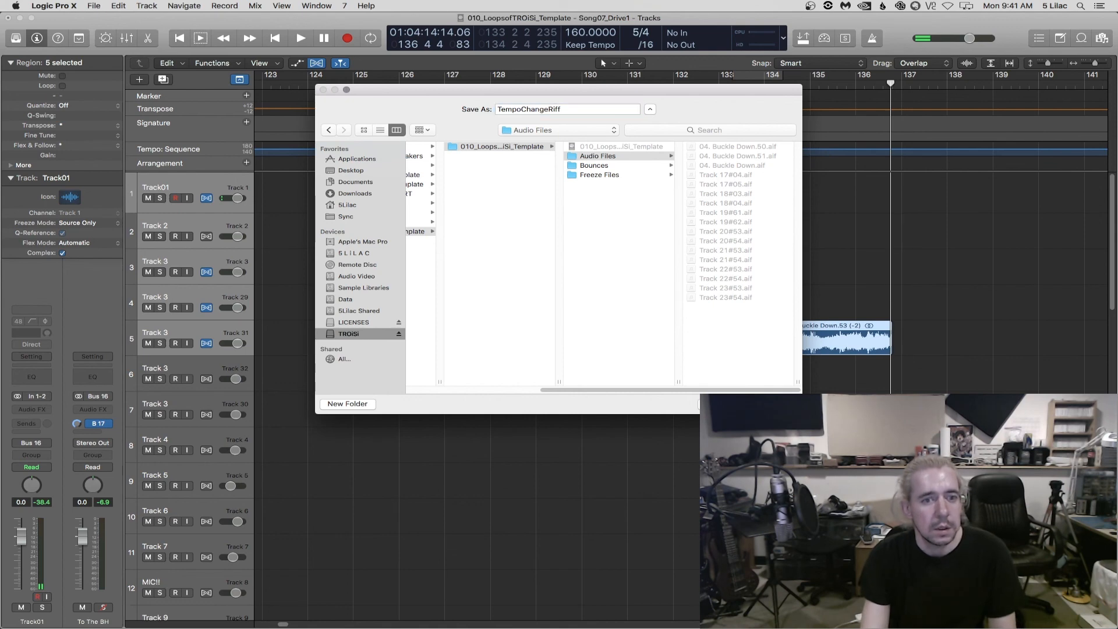
{"action": "key", "text": "Return"}
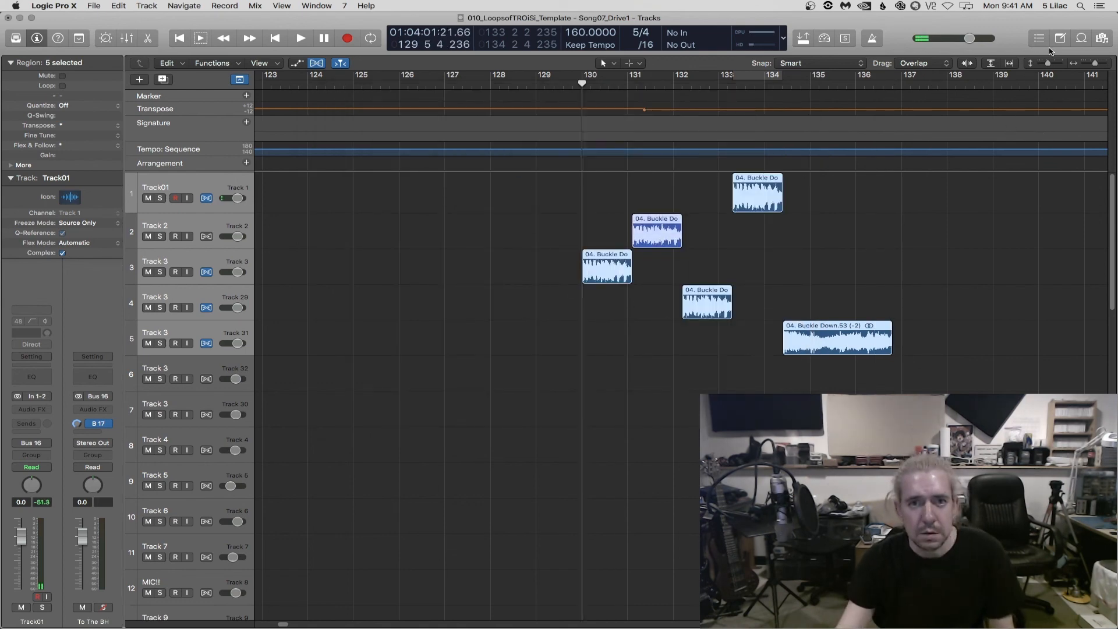
Add TempoChangeRiff.wav to the project's audio files and place it on the seventh track at about bar 123
{"action": "left_click", "coordinate": [1100, 38]}
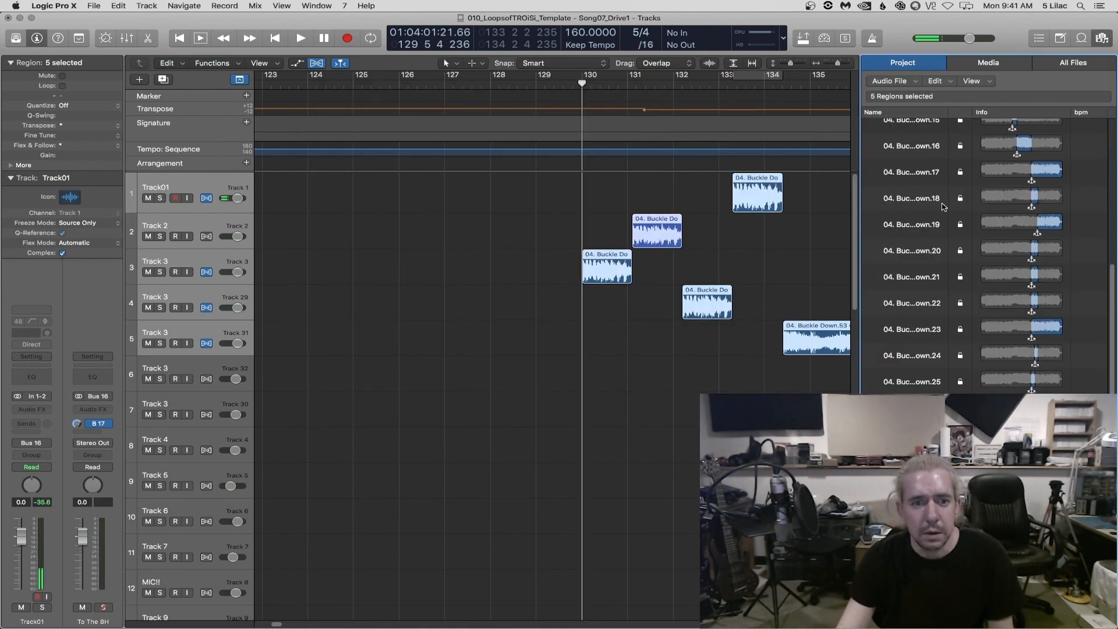
{"action": "scroll", "coordinate": [944, 207], "scroll_direction": "up", "scroll_amount": 8}
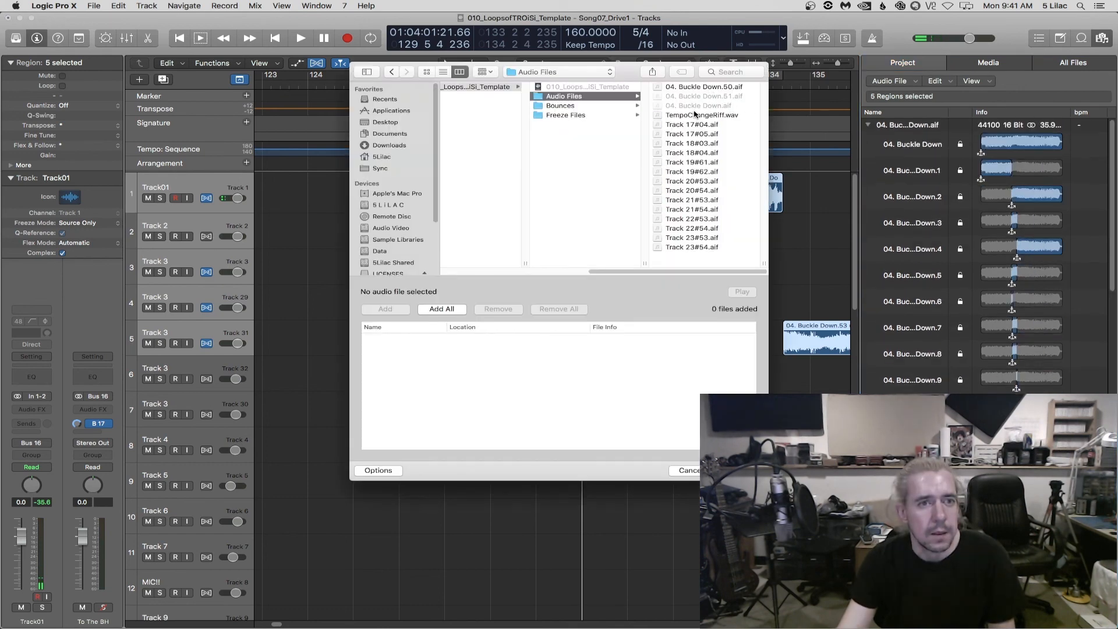
{"action": "left_click", "coordinate": [695, 114]}
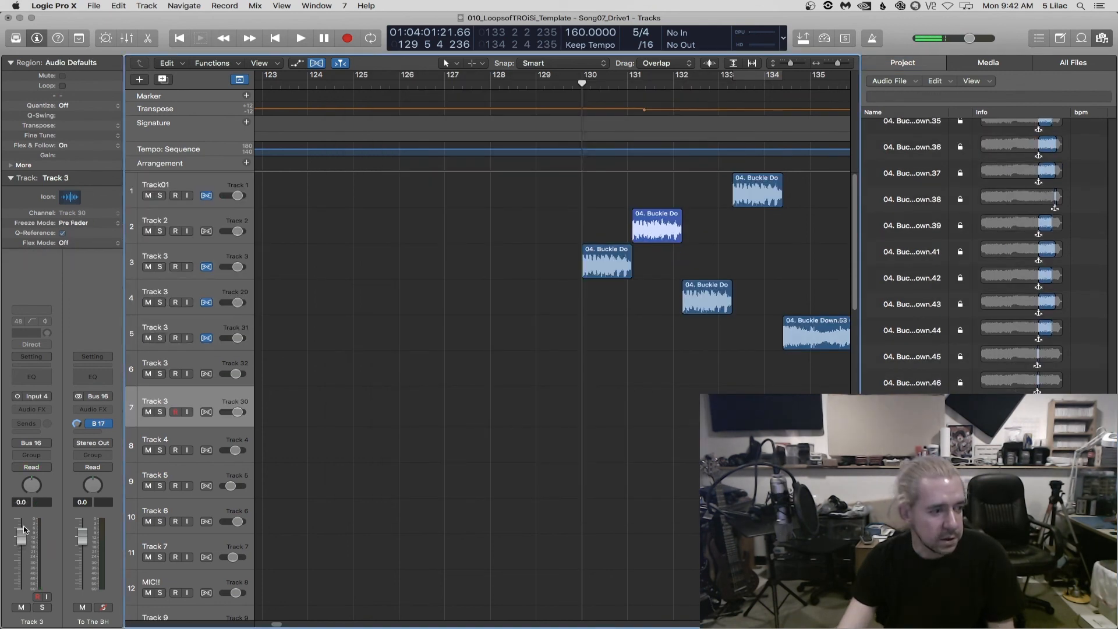
{"action": "left_click_drag", "start_coordinate": [903, 540], "coordinate": [317, 535]}
{"action": "left_click_drag", "start_coordinate": [315, 471], "coordinate": [281, 418]}
{"action": "scroll", "coordinate": [484, 425], "scroll_direction": "left", "scroll_amount": 5}
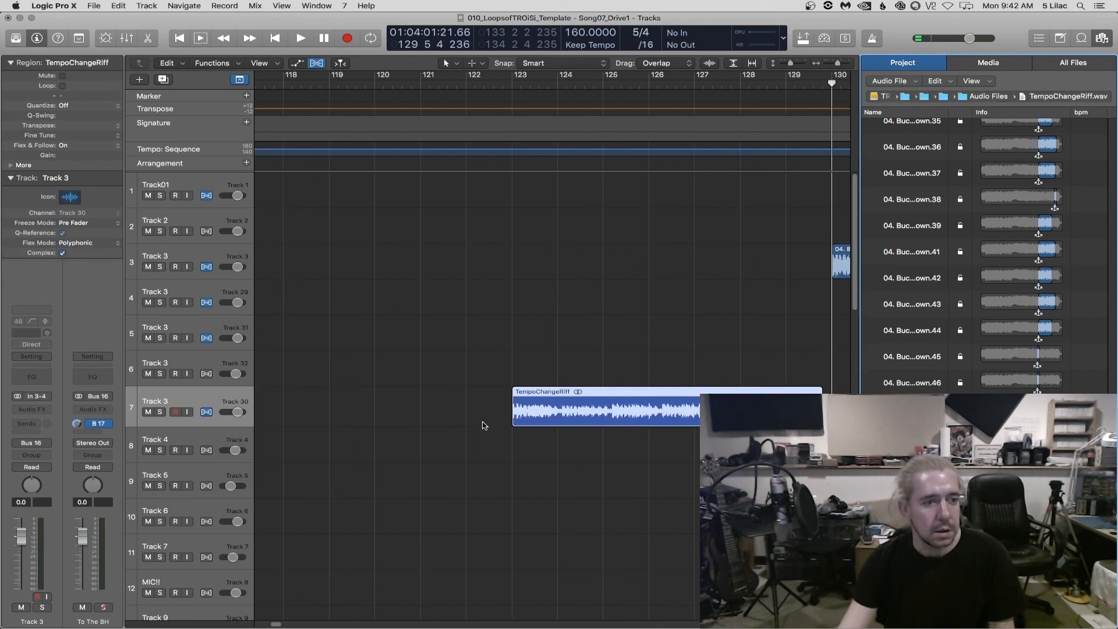
Play the TempoChangeRiff region from its start and move it earlier on the seventh track to about bar 121
{"action": "double_click", "coordinate": [510, 87]}
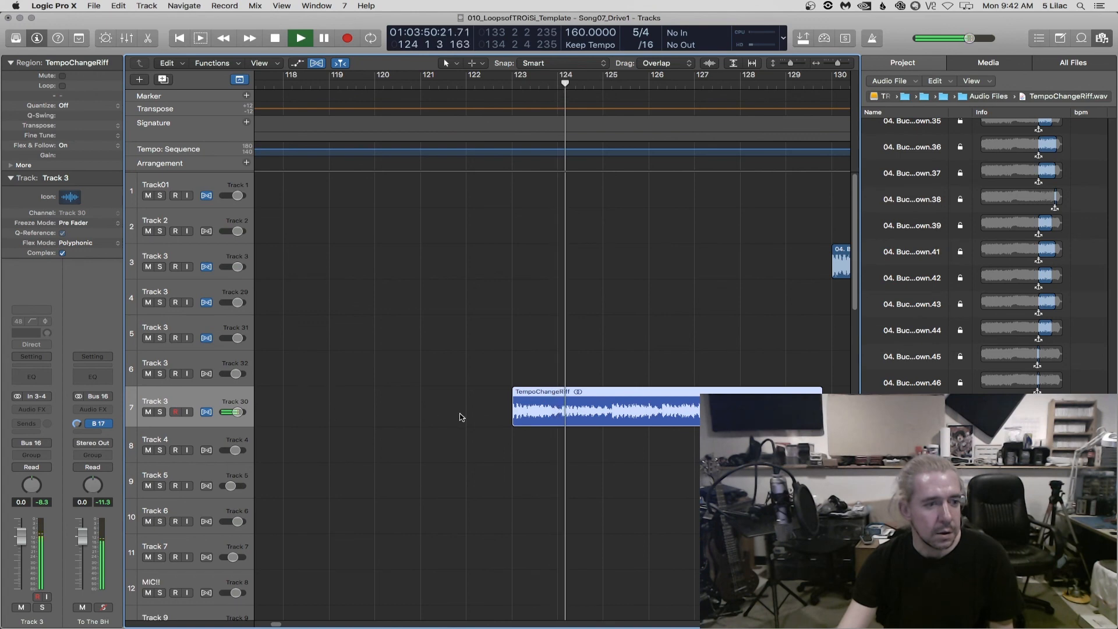
{"action": "scroll", "coordinate": [592, 430], "scroll_direction": "up", "scroll_amount": 2}
{"action": "scroll", "coordinate": [592, 430], "scroll_direction": "down", "scroll_amount": 2}
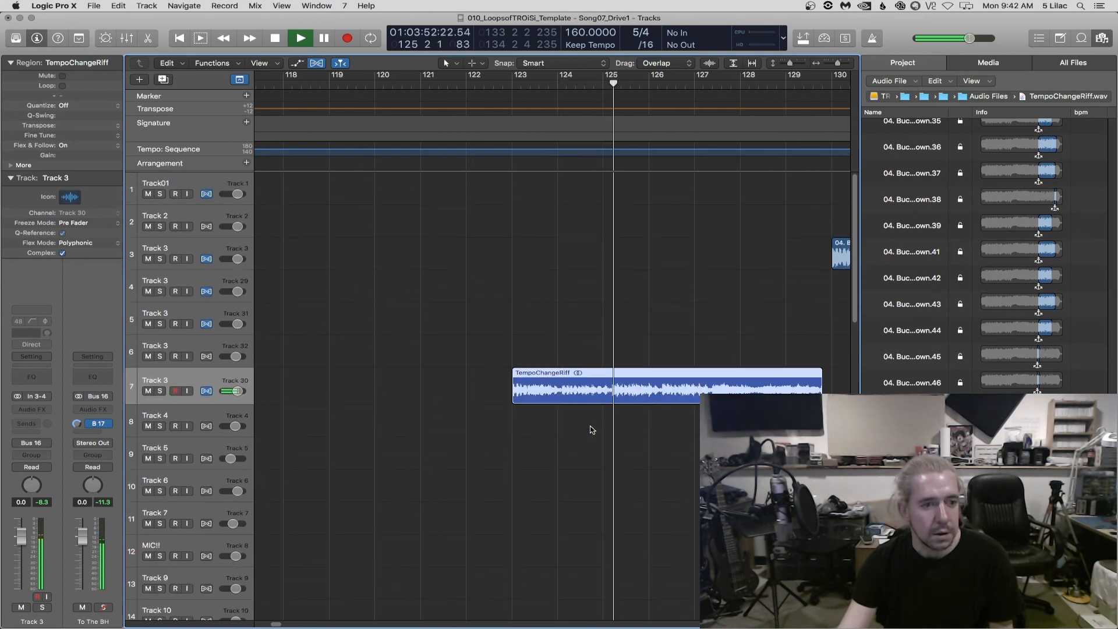
{"action": "scroll", "coordinate": [590, 426], "scroll_direction": "right", "scroll_amount": 4}
{"action": "scroll", "coordinate": [590, 426], "scroll_direction": "left", "scroll_amount": 4}
{"action": "scroll", "coordinate": [590, 427], "scroll_direction": "left", "scroll_amount": 3}
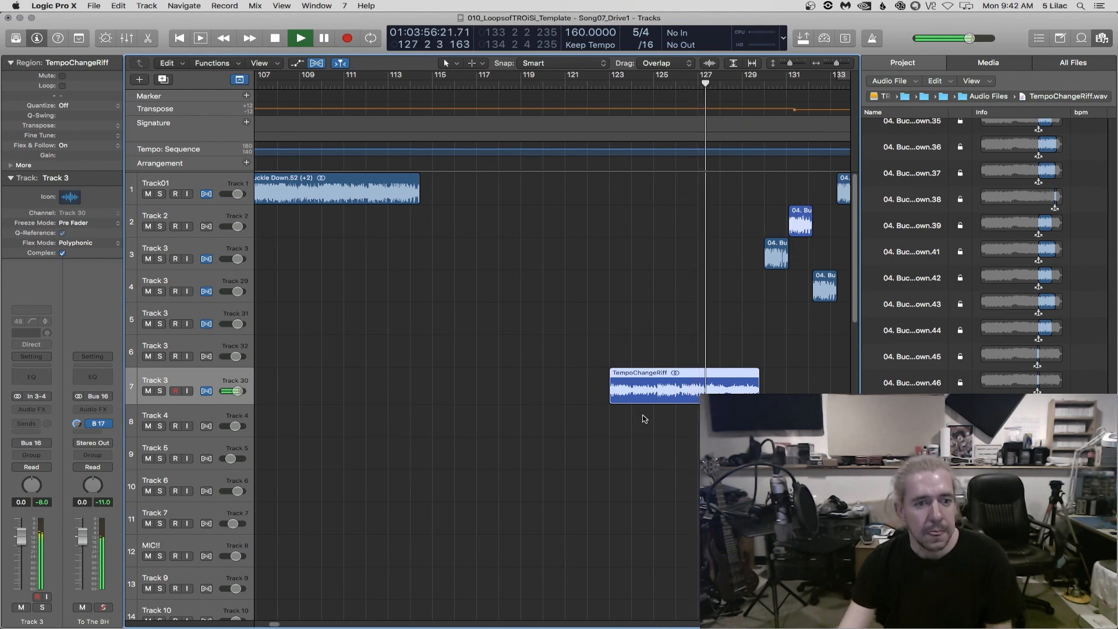
{"action": "key", "text": "space"}
{"action": "left_click", "coordinate": [667, 424]}
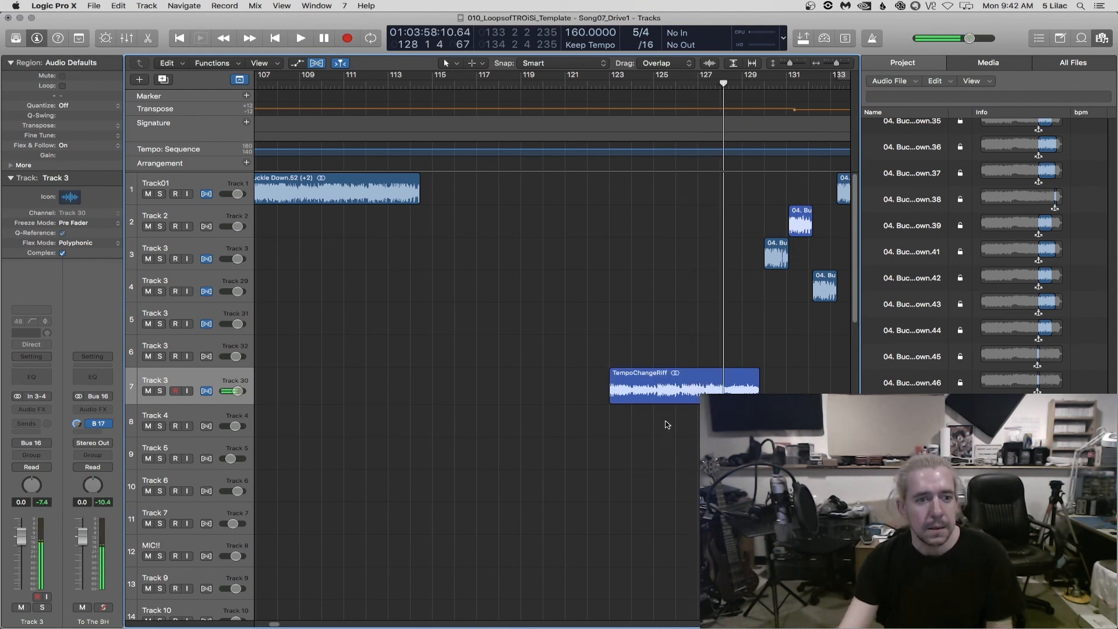
{"action": "left_click_drag", "start_coordinate": [684, 374], "coordinate": [645, 373]}
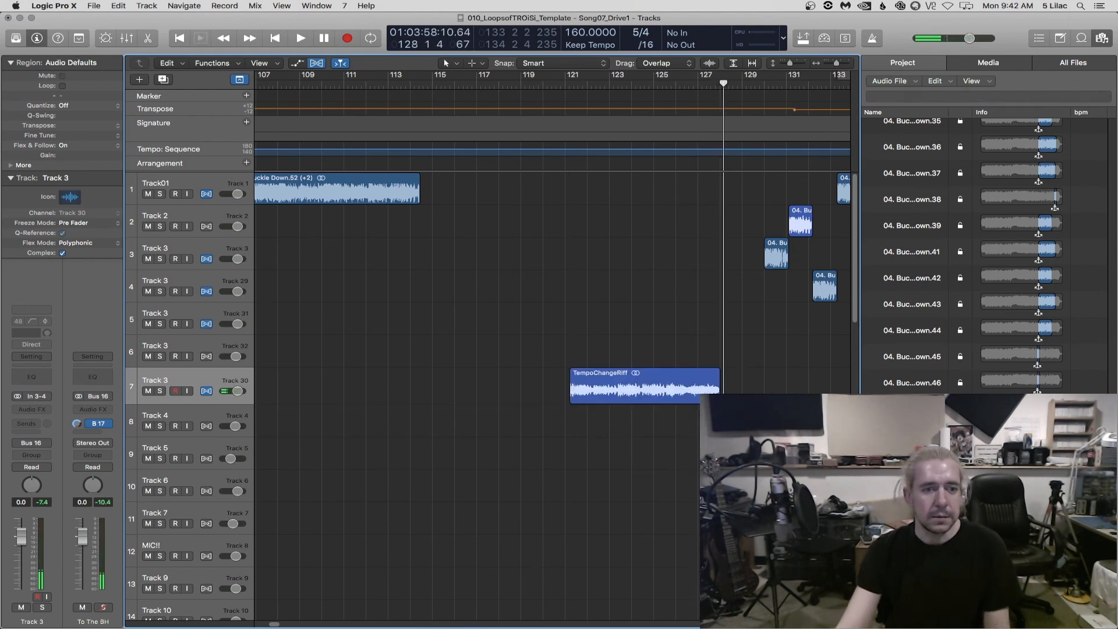